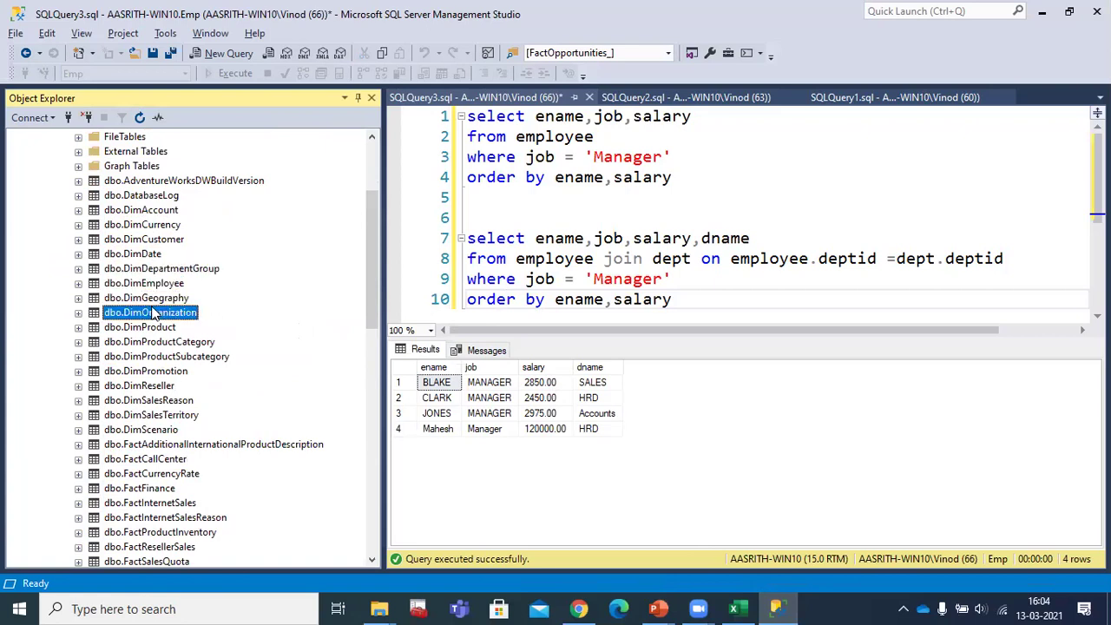
# Step: Look through the dimension and fact tables of the AdventureWorksDW2017 database, from DimOrganization to the end of the list and back up
pyautogui.press('Down')
pyautogui.press('Down')
pyautogui.press('Down')
pyautogui.press('Down')
pyautogui.press('Down')
pyautogui.press('Down')
pyautogui.press('Down')
pyautogui.press('Down')
pyautogui.press('Down')
pyautogui.press('Down')
pyautogui.press('Down')
pyautogui.press('Down')
pyautogui.press('Down')
pyautogui.press('Down')
pyautogui.press('Down')
pyautogui.press('Down')
pyautogui.press('Down')
pyautogui.press('Down')
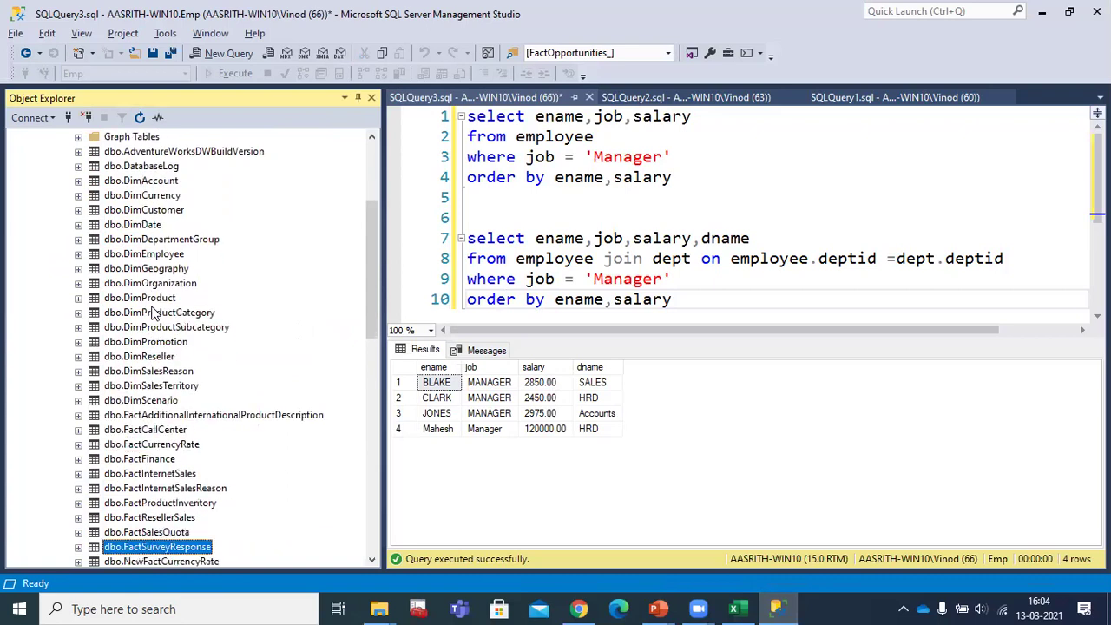
pyautogui.press('Down')
pyautogui.press('Down')
pyautogui.press('Down')
pyautogui.press('Down')
pyautogui.press('Down')
pyautogui.press('Down')
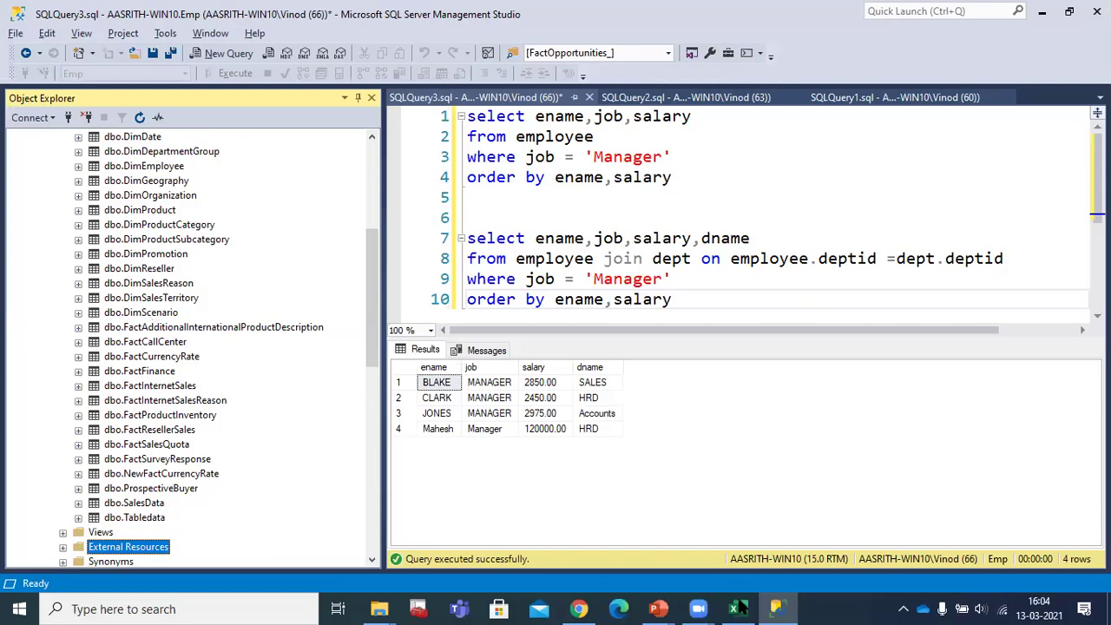
pyautogui.moveTo(739, 608)
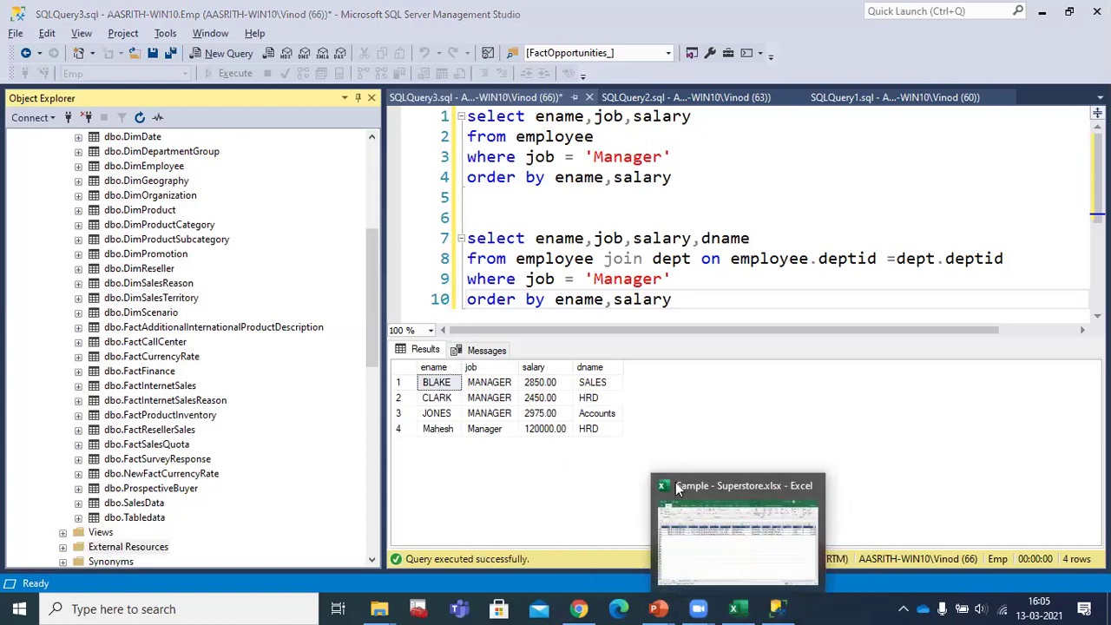
pyautogui.click(732, 421)
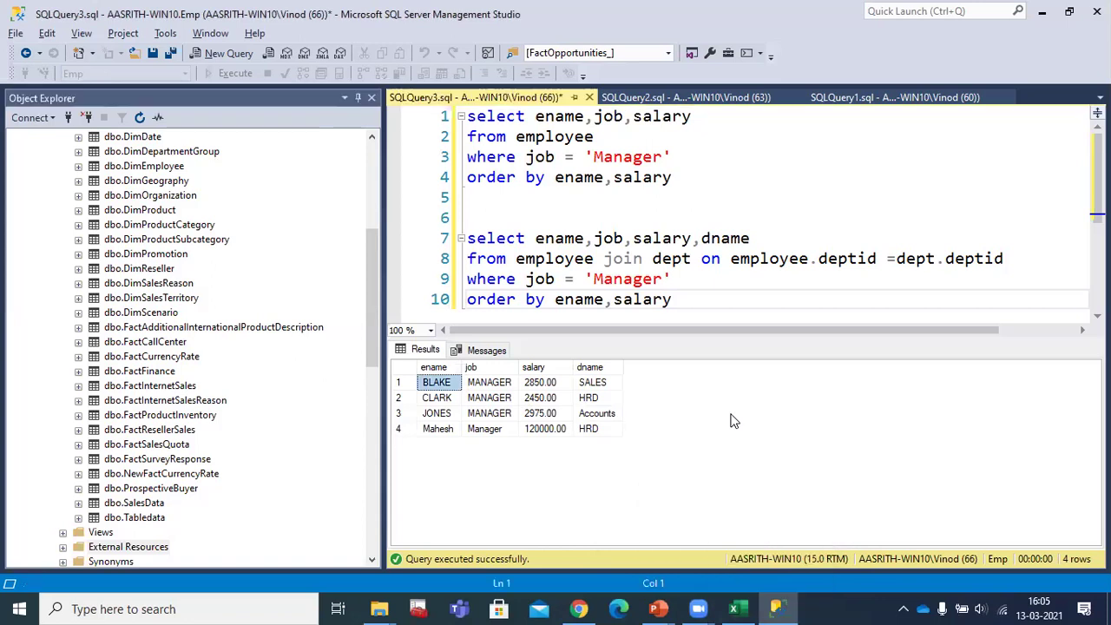
pyautogui.click(181, 402)
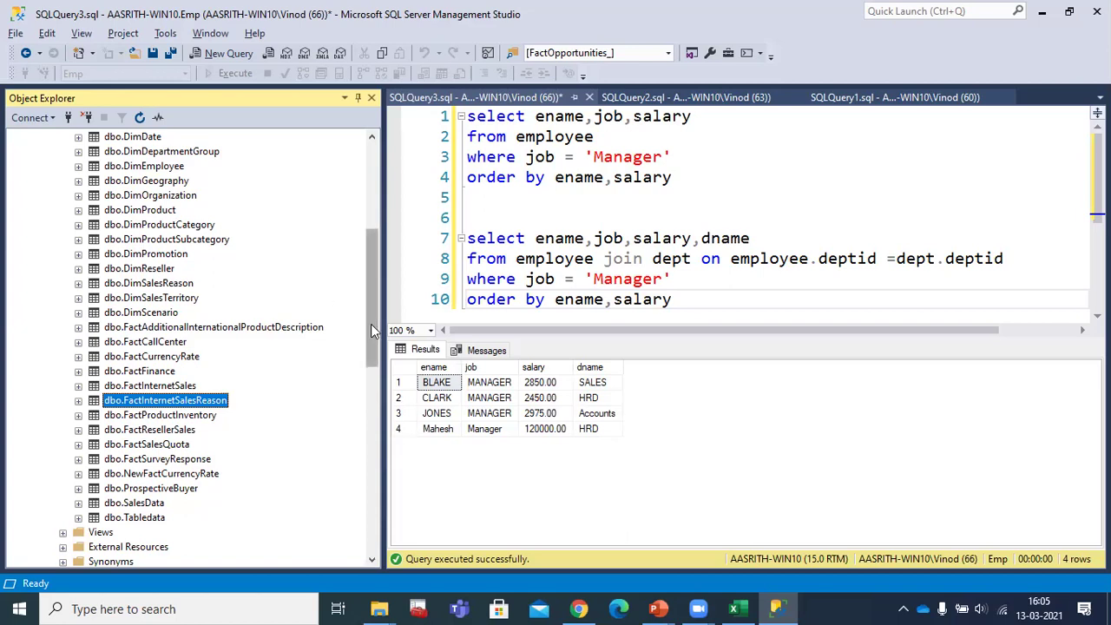
pyautogui.moveTo(371, 324); pyautogui.dragTo(374, 217)
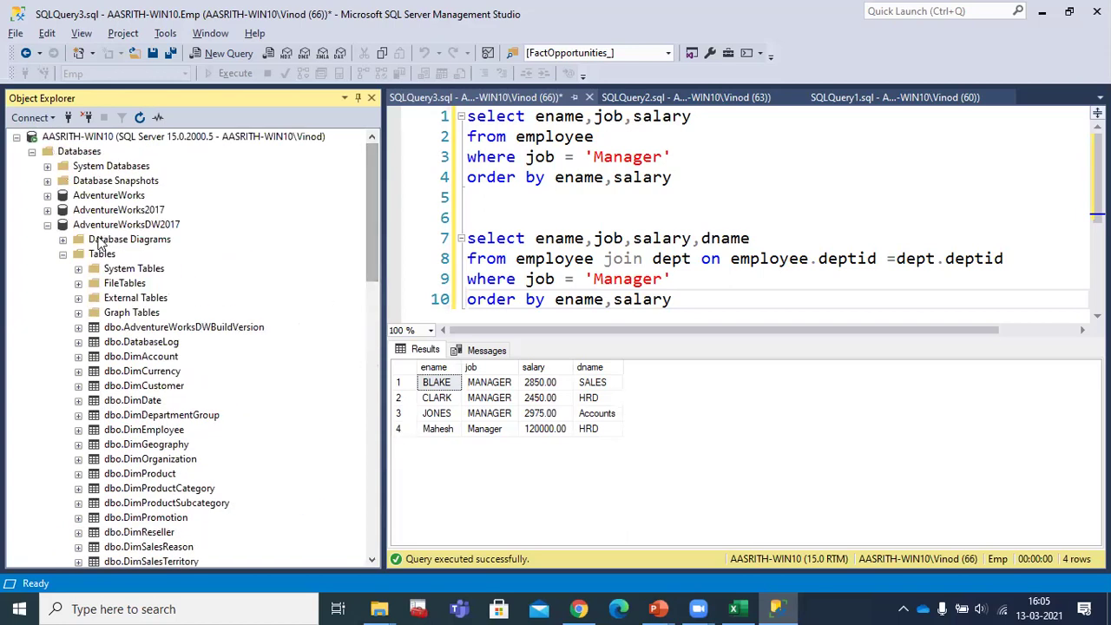
# Step: Collapse the Tables folder of AdventureWorksDW2017 and open a new query connected to that database
pyautogui.click(47, 224)
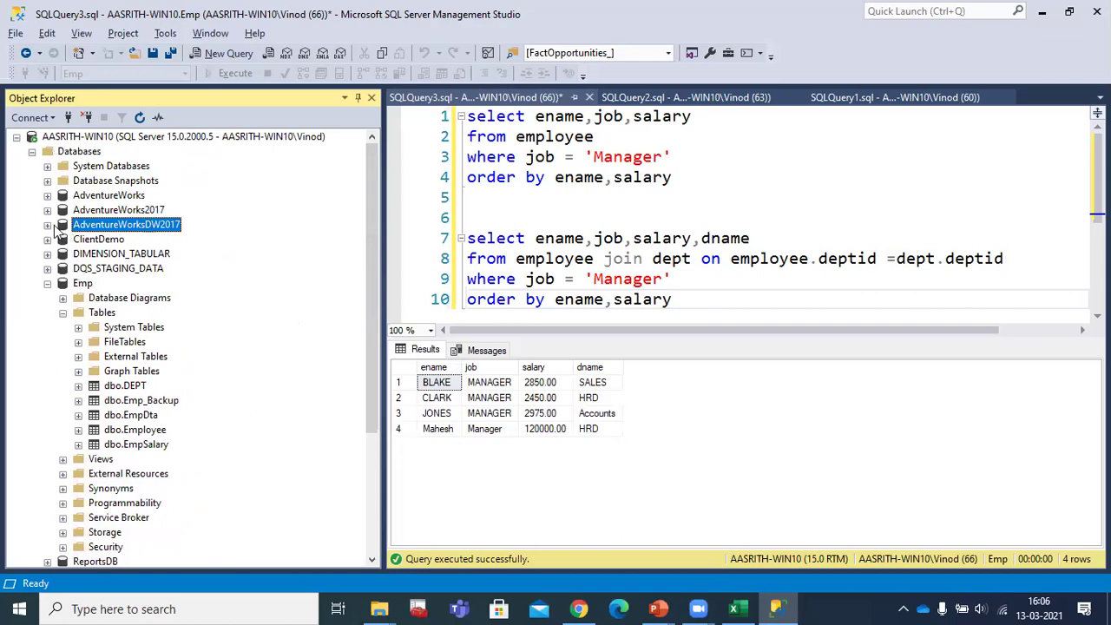
pyautogui.click(47, 225)
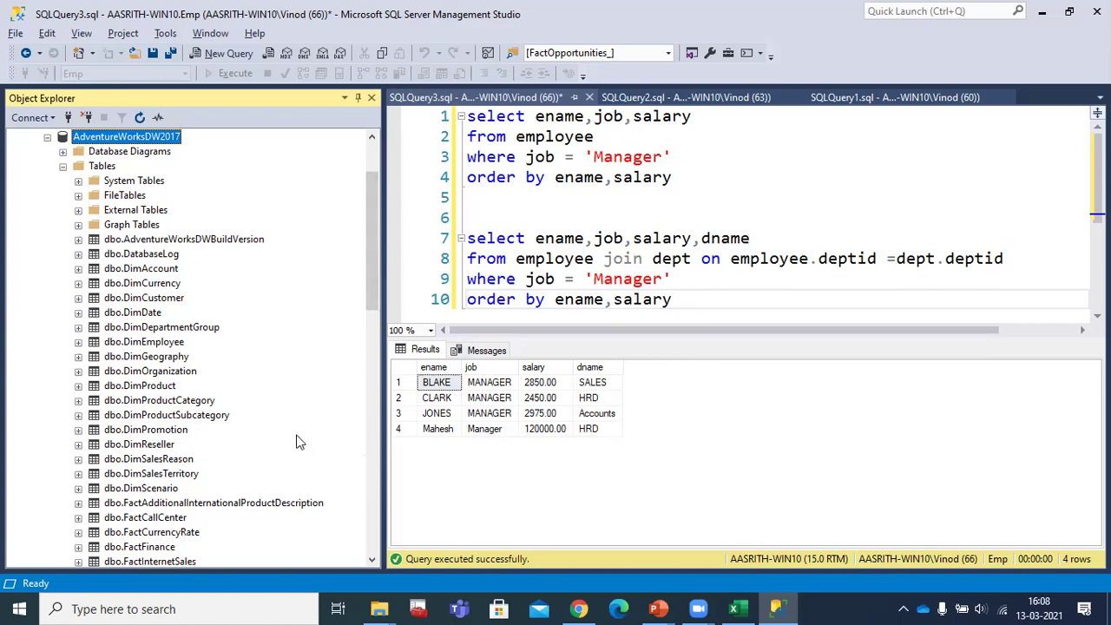
pyautogui.click(64, 166)
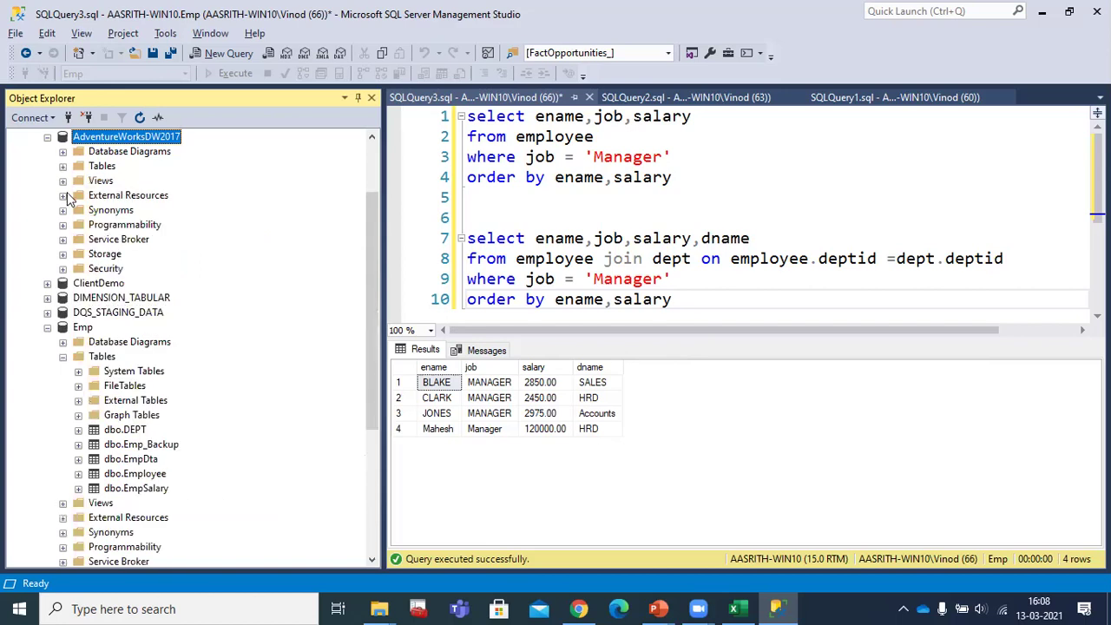
pyautogui.click(139, 137)
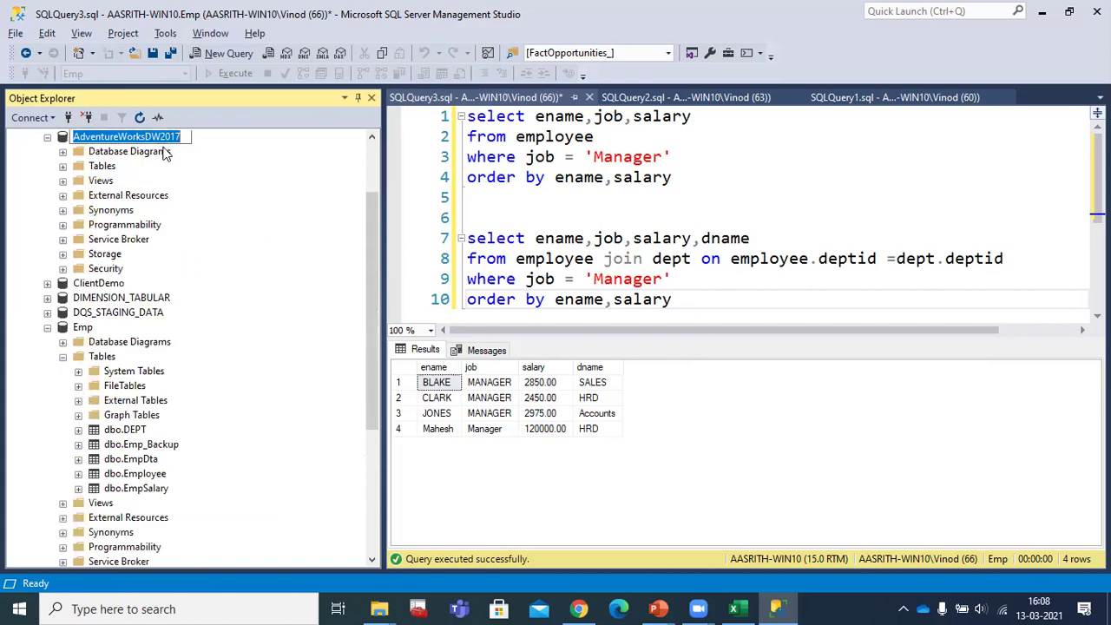
pyautogui.click(224, 53)
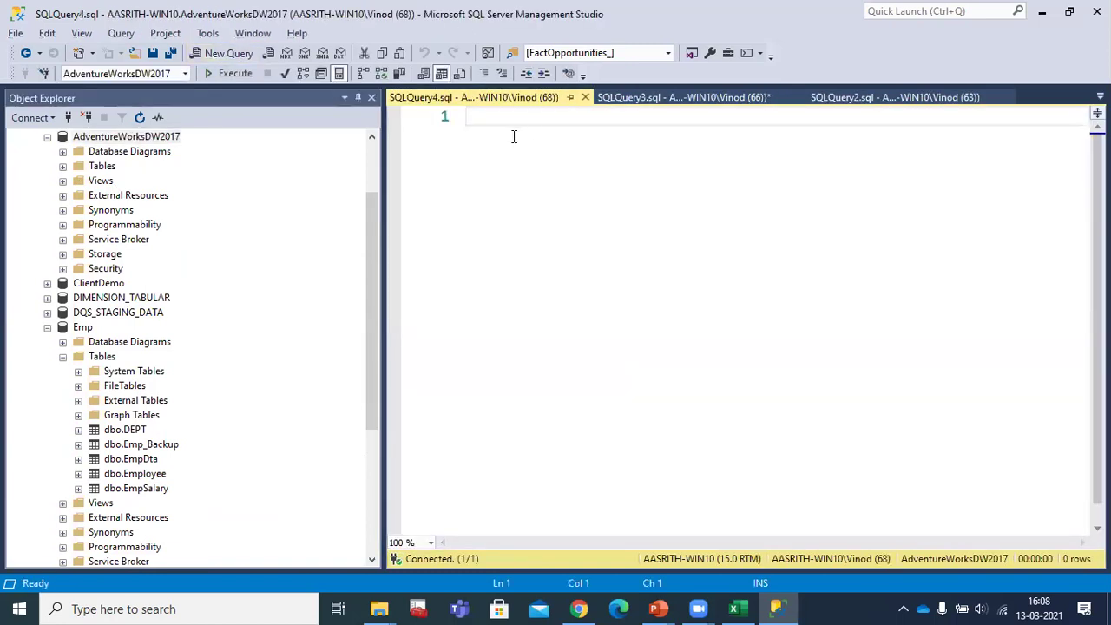
# Step: Write a select statement skeleton that reads from FactInternetSales with the alias F, leaving the column list empty
pyautogui.write('seelct')
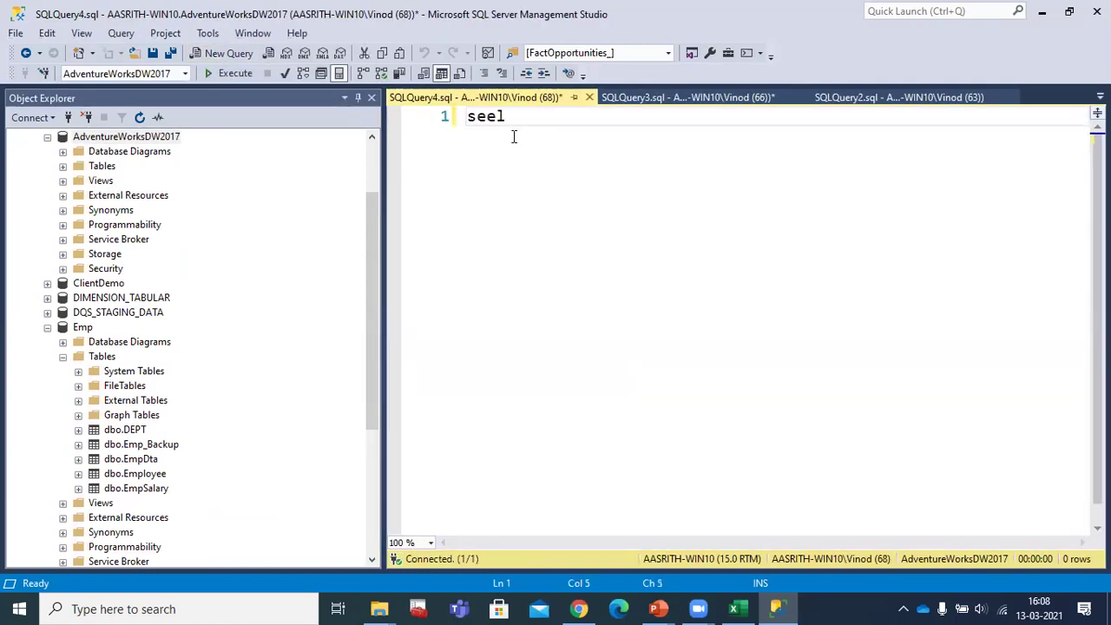
pyautogui.press('BackSpace')
pyautogui.press('BackSpace')
pyautogui.press('BackSpace')
pyautogui.press('BackSpace')
pyautogui.write('lect')
pyautogui.press('Return')
pyautogui.write('from Fact')
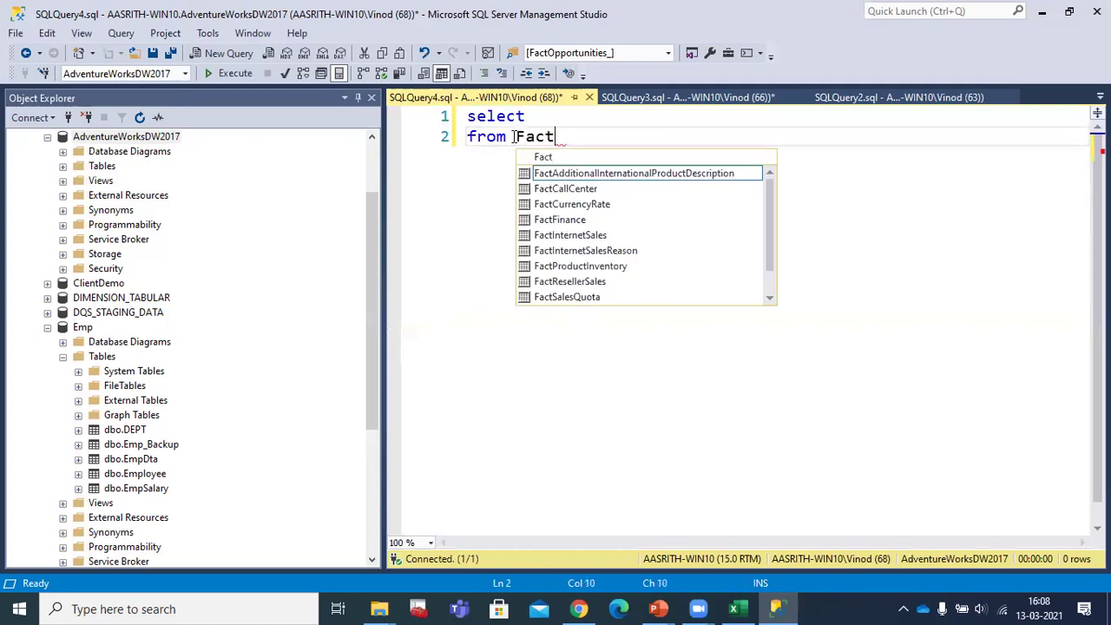
pyautogui.write('inte')
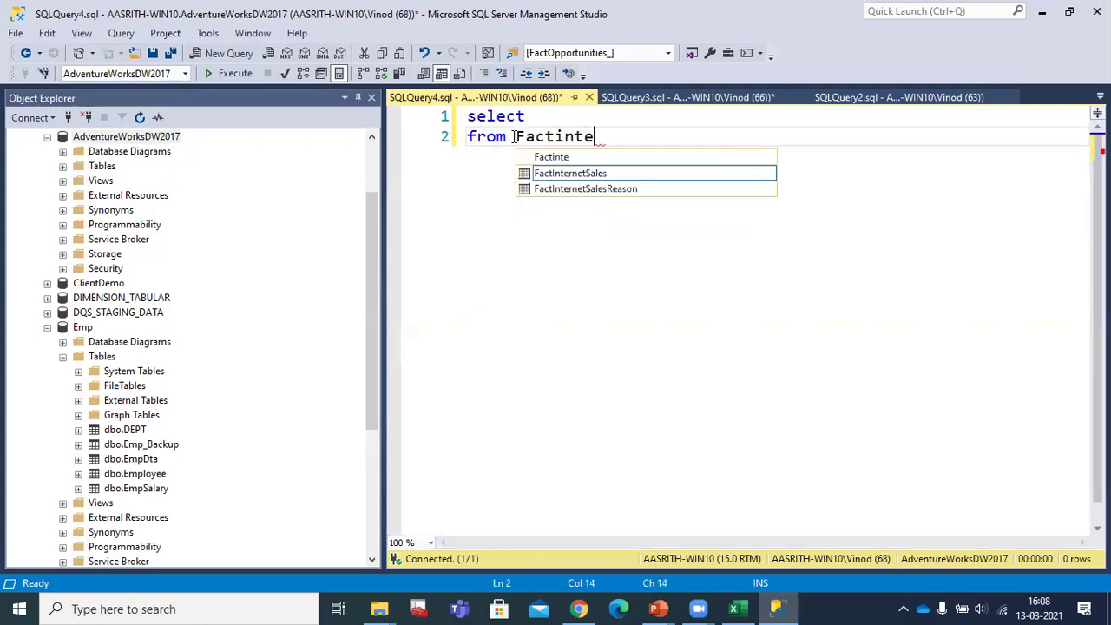
pyautogui.press('Tab')
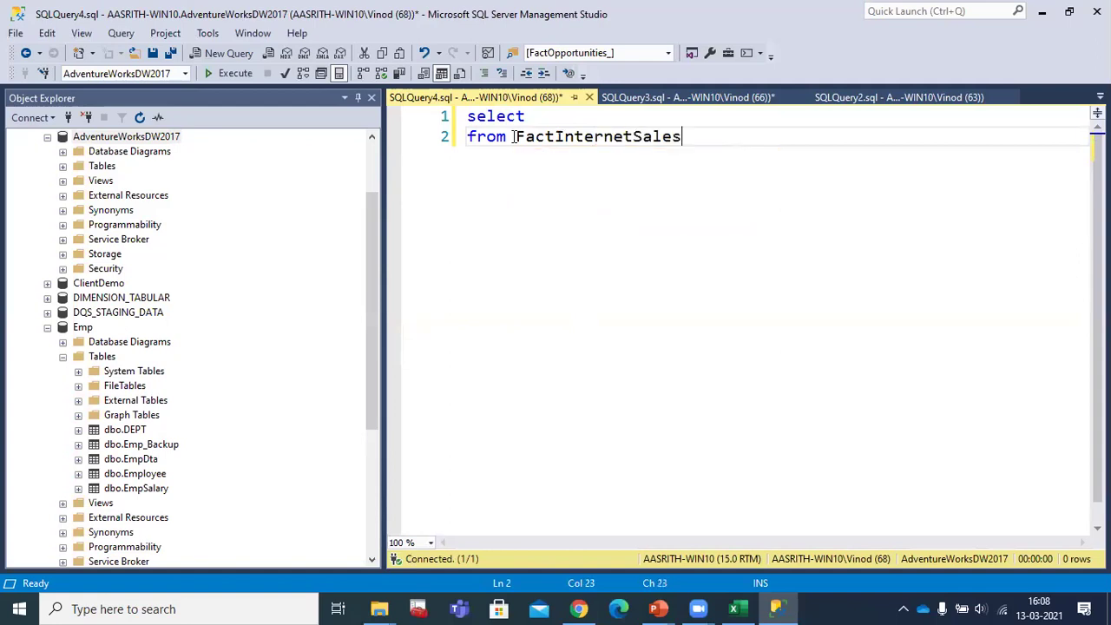
pyautogui.write('F')
# Step: Add the columns f.orderdate and ProductKey on a new line below select
pyautogui.click(558, 115)
pyautogui.press('Return')
pyautogui.write('f.or')
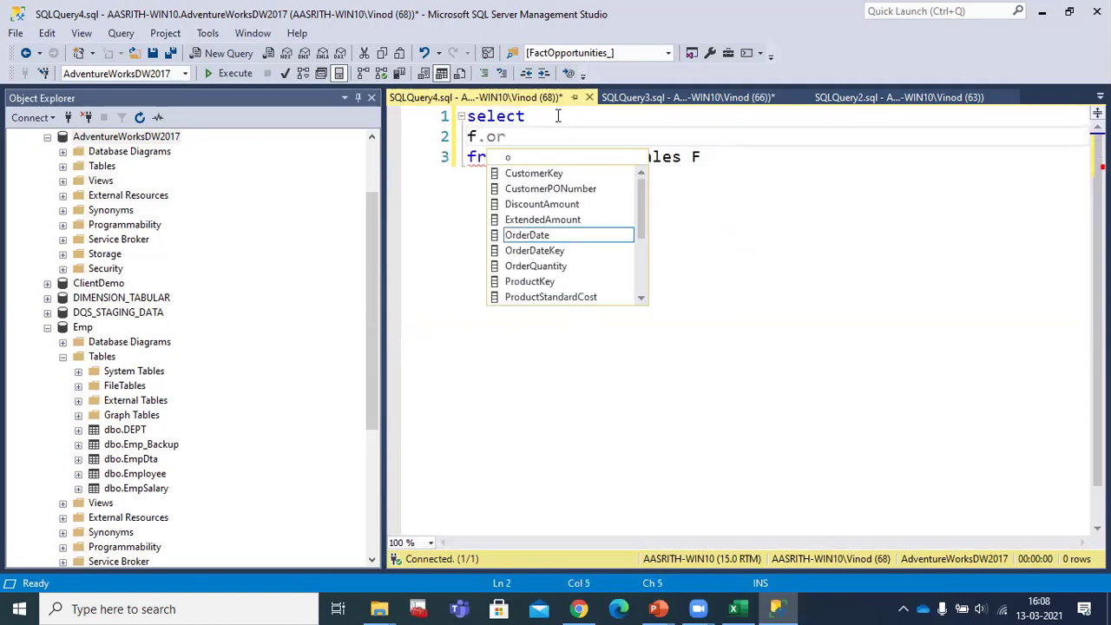
pyautogui.write('derdate')
pyautogui.press('Escape')
pyautogui.write(',produ')
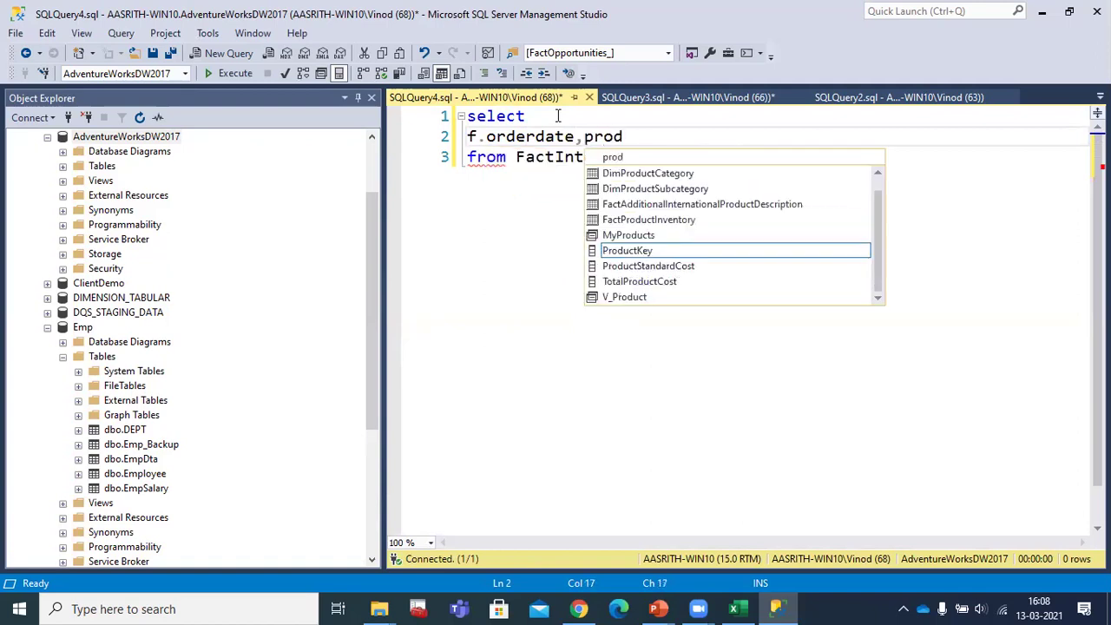
pyautogui.doubleClick(637, 250)
# Step: Append f.orderqty to the column list, separated from ProductKey by a comma
pyautogui.write('.')
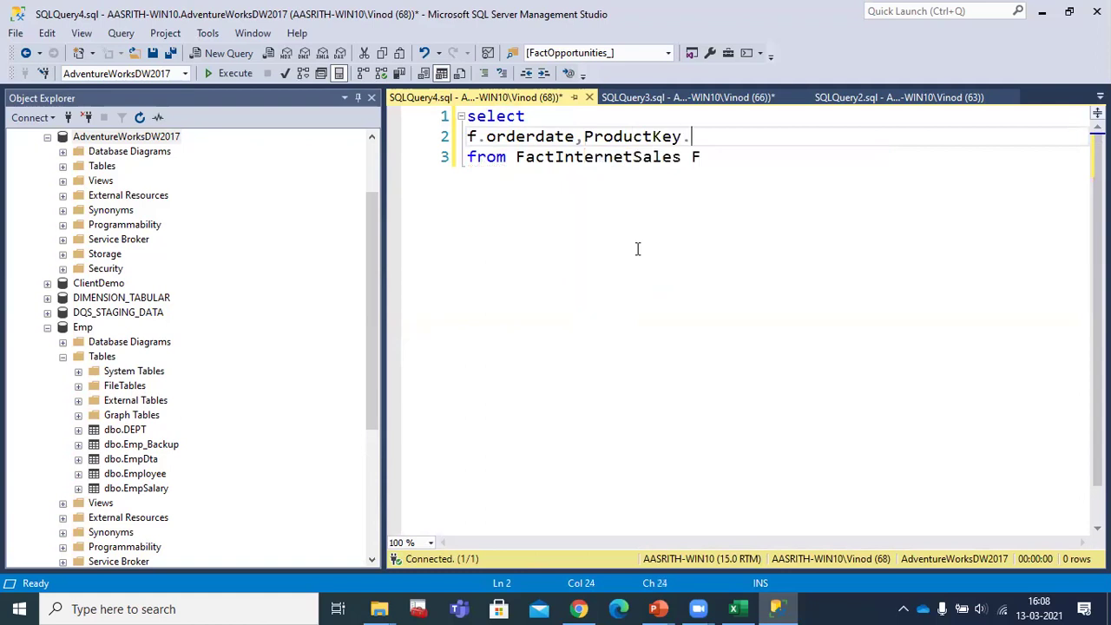
pyautogui.write('f.q')
pyautogui.press('BackSpace')
pyautogui.press('BackSpace')
pyautogui.press('BackSpace')
pyautogui.write('f.orderqty')
pyautogui.press('Down')
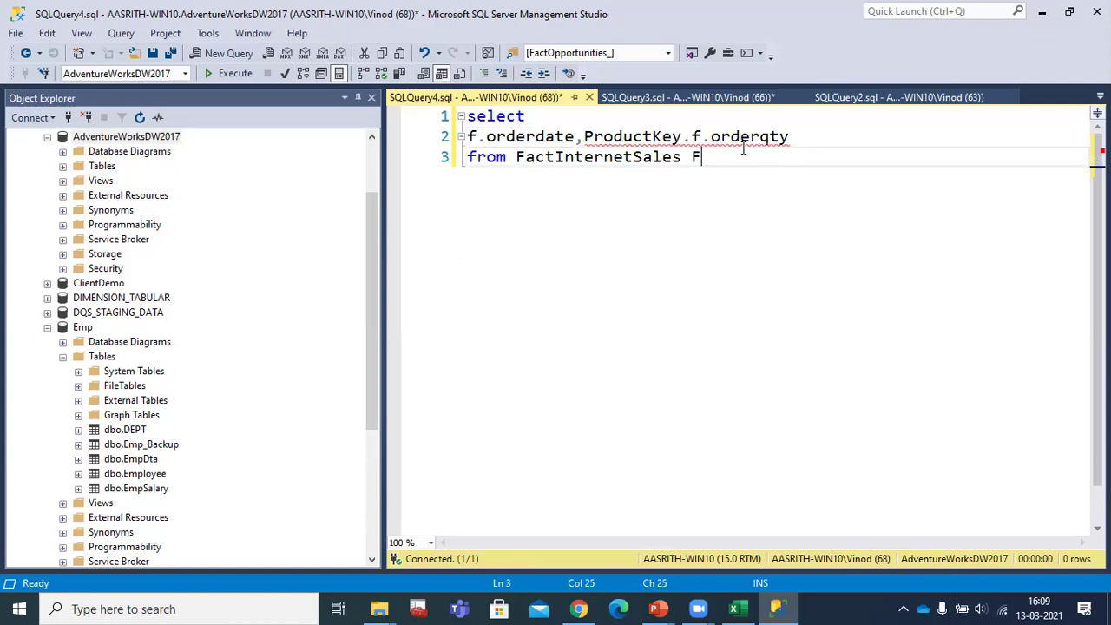
pyautogui.click(694, 137)
pyautogui.press('BackSpace')
pyautogui.write(',')
# Step: Replace the orderqty column name with OrderQuantity, keeping the f. prefix
pyautogui.press('BackSpace')
pyautogui.press('BackSpace')
pyautogui.press('BackSpace')
pyautogui.press('BackSpace')
pyautogui.press('BackSpace')
pyautogui.press('BackSpace')
pyautogui.press('BackSpace')
pyautogui.press('BackSpace')
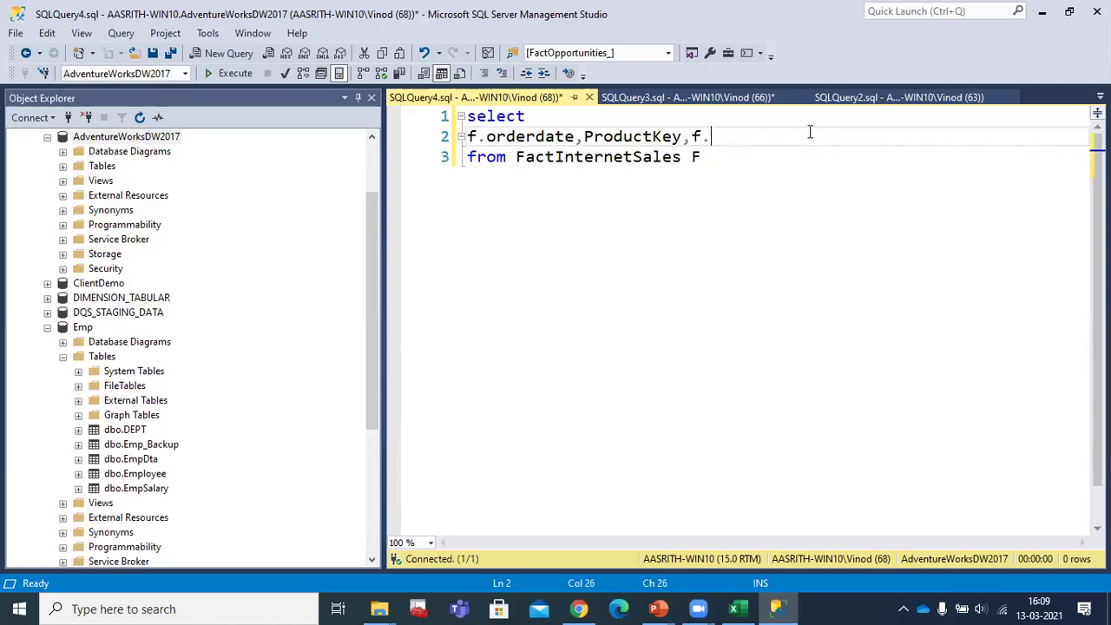
pyautogui.write('u')
pyautogui.press('BackSpace')
pyautogui.write('ord')
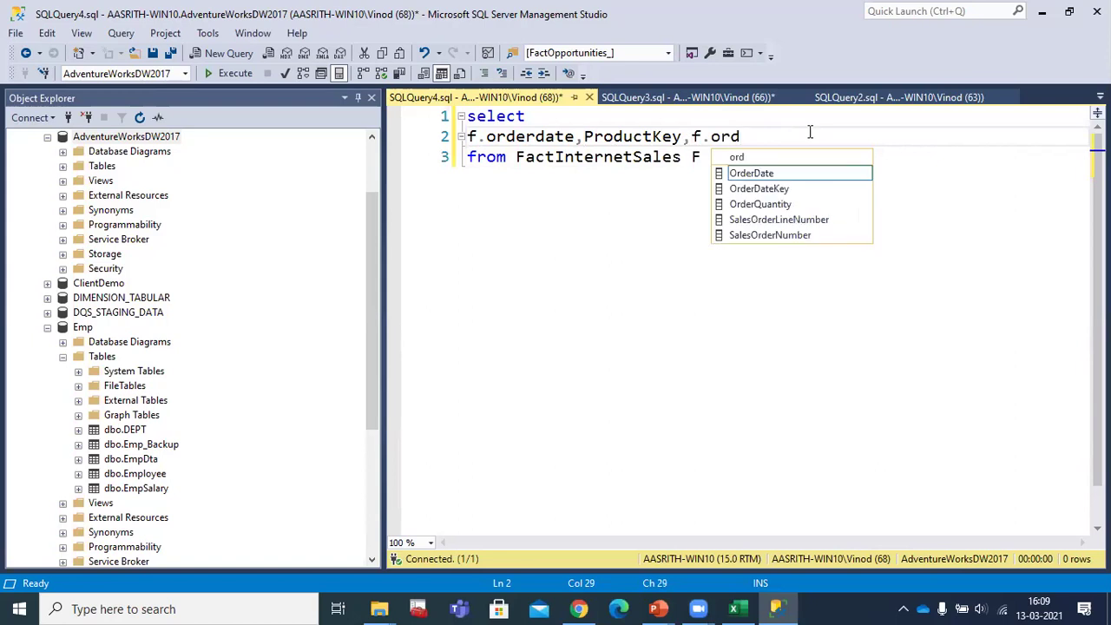
pyautogui.doubleClick(778, 206)
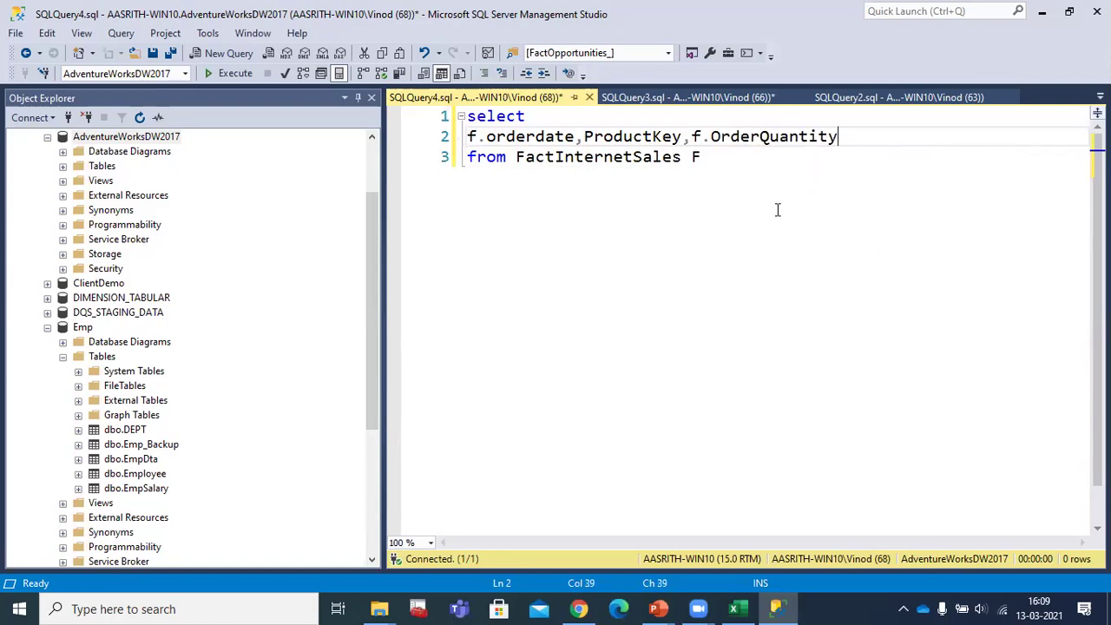
# Step: Add f.SalesAmount as the last column of the select list
pyautogui.write(',f')
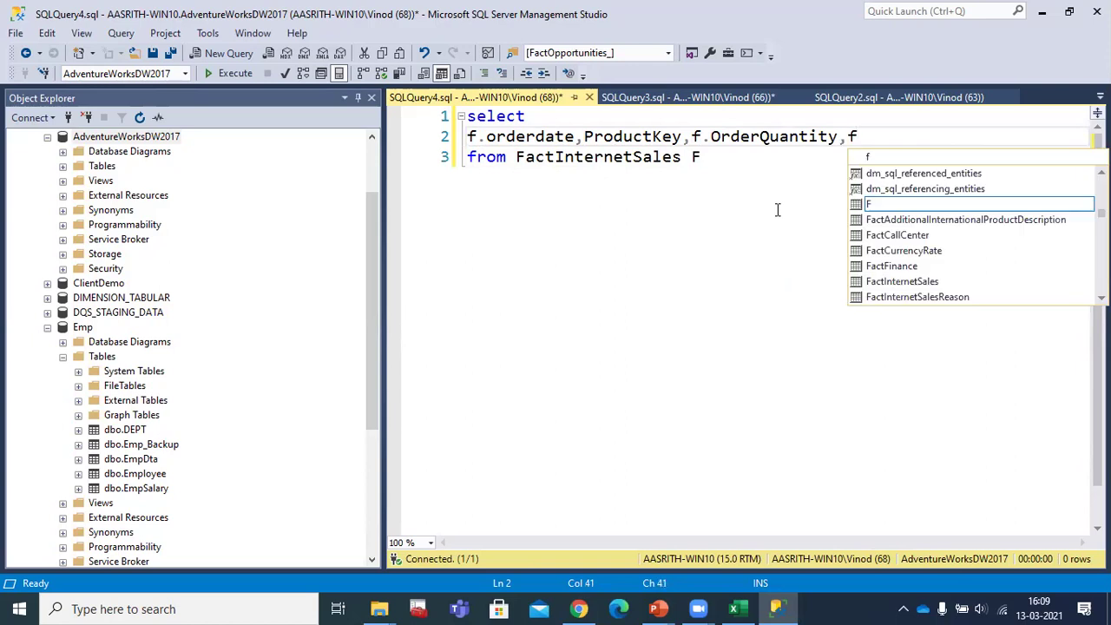
pyautogui.write('.sa')
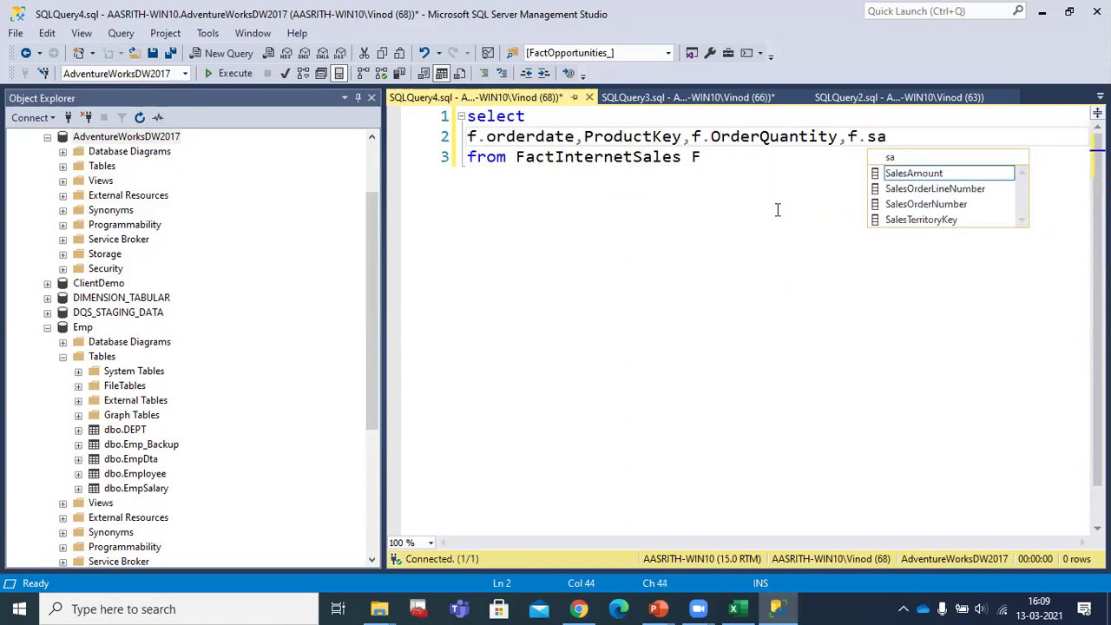
pyautogui.doubleClick(912, 176)
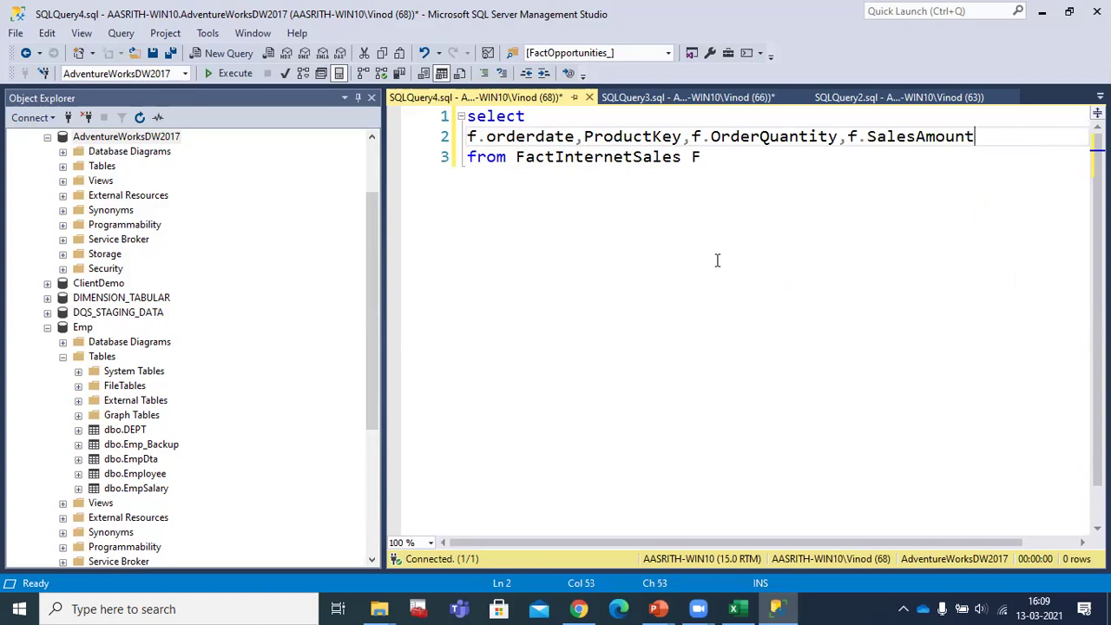
pyautogui.write(',f.')
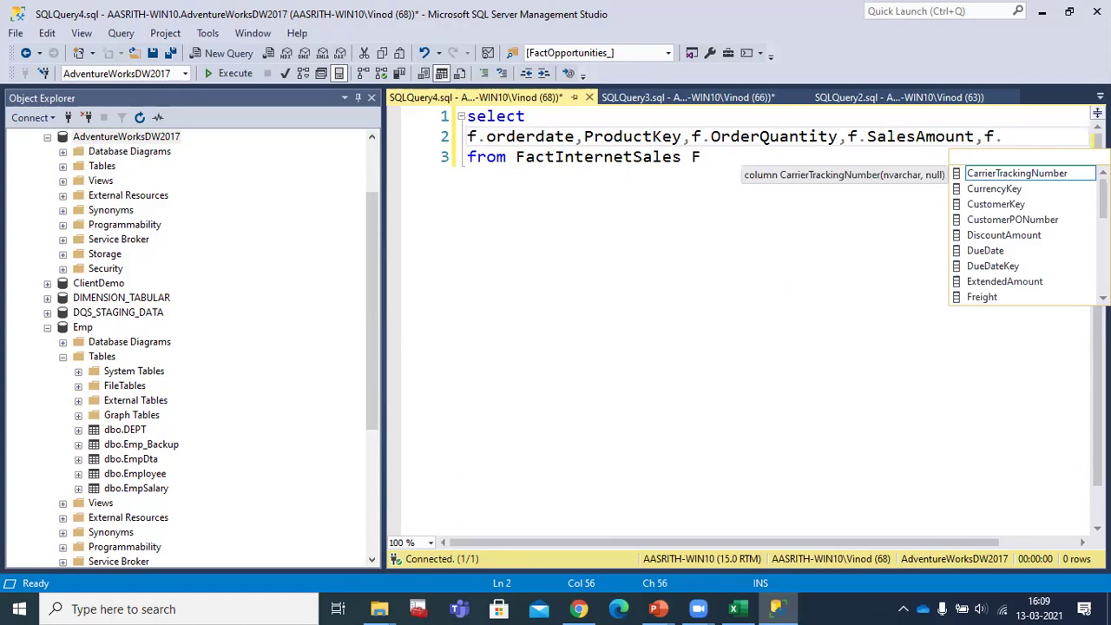
pyautogui.moveTo(1102, 199)
pyautogui.mouseDown()
pyautogui.moveTo(1103, 271)
pyautogui.moveTo(1103, 198)
pyautogui.mouseUp()
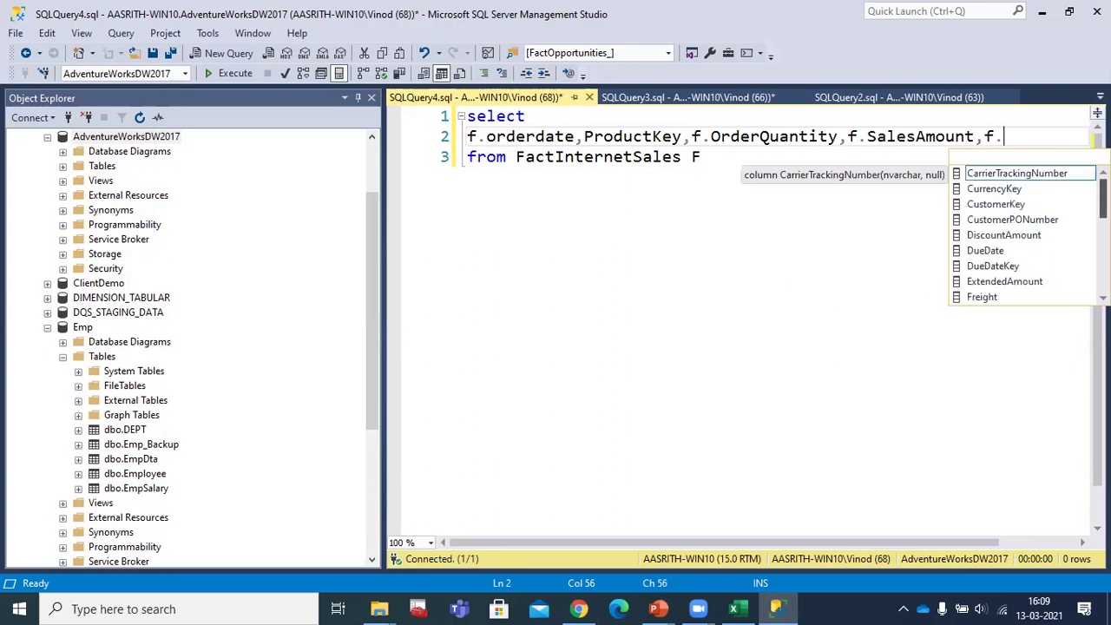
pyautogui.click(1016, 136)
pyautogui.press('BackSpace')
pyautogui.press('BackSpace')
pyautogui.press('BackSpace')
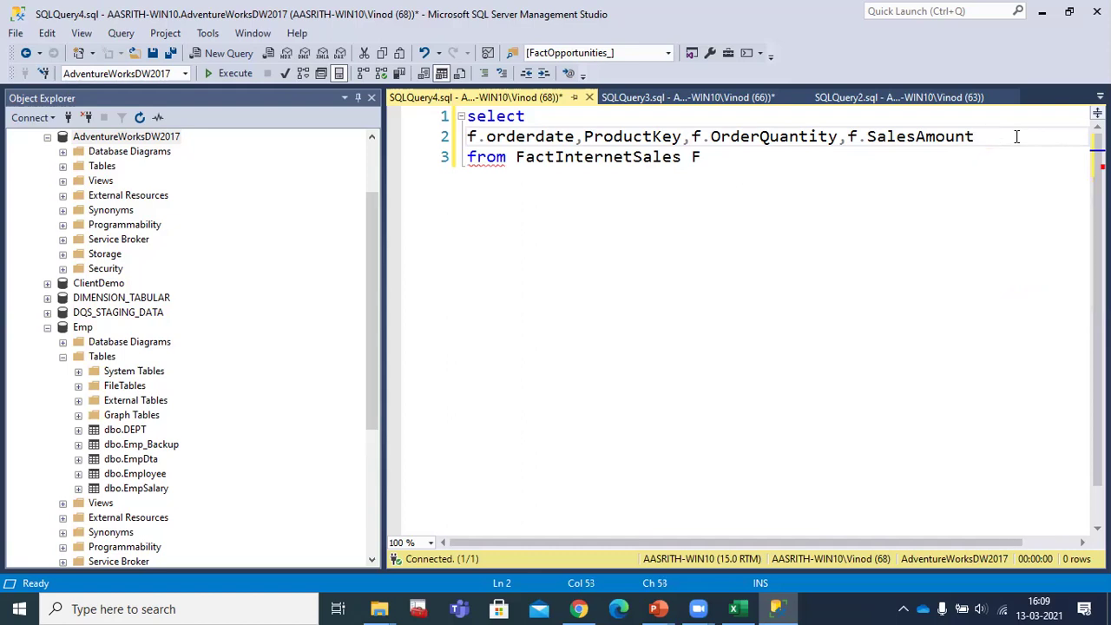
# Step: Select the whole three-line FactInternetSales query and execute it
pyautogui.click(769, 243)
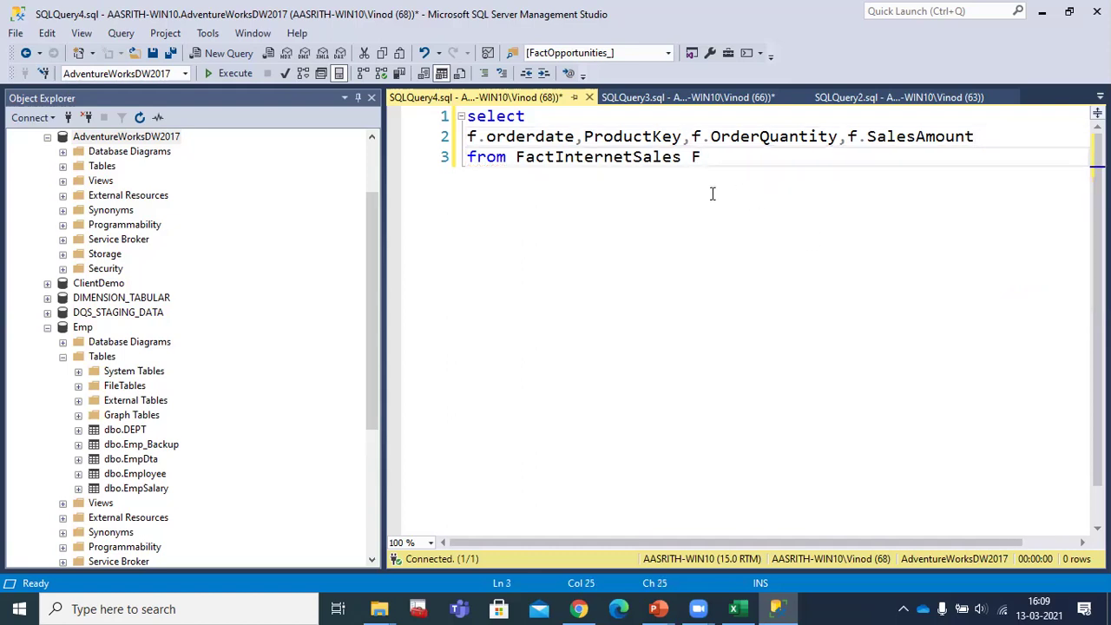
pyautogui.hotkey('shift', 'Up')
pyautogui.hotkey('shift', 'Up')
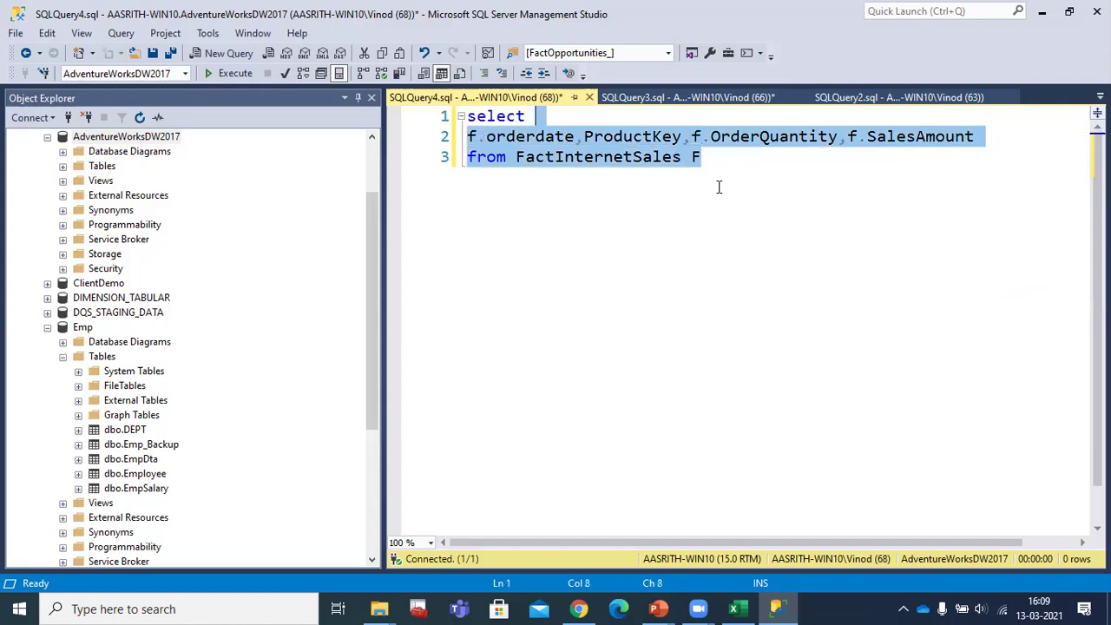
pyautogui.hotkey('shift', 'Left')
pyautogui.hotkey('shift', 'Left')
pyautogui.hotkey('shift', 'Left')
pyautogui.hotkey('shift', 'Left')
pyautogui.hotkey('shift', 'Left')
pyautogui.hotkey('shift', 'Left')
pyautogui.hotkey('shift', 'Left')
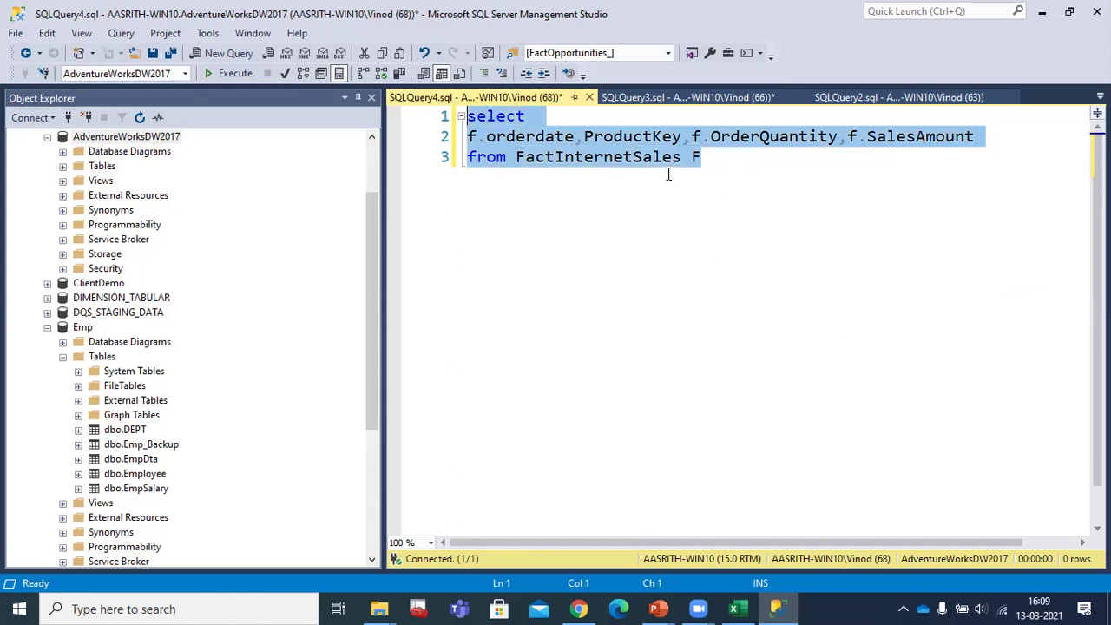
pyautogui.click(229, 76)
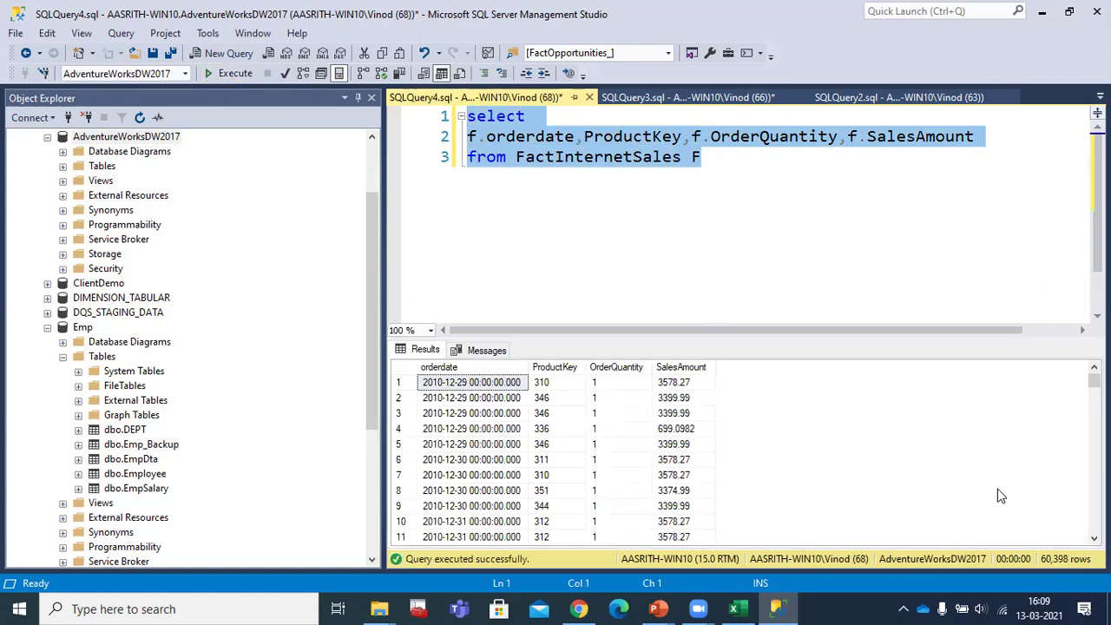
# Step: Extend the from clause so that FactInternetSales F is joined with the DimProduct table
pyautogui.click(686, 143)
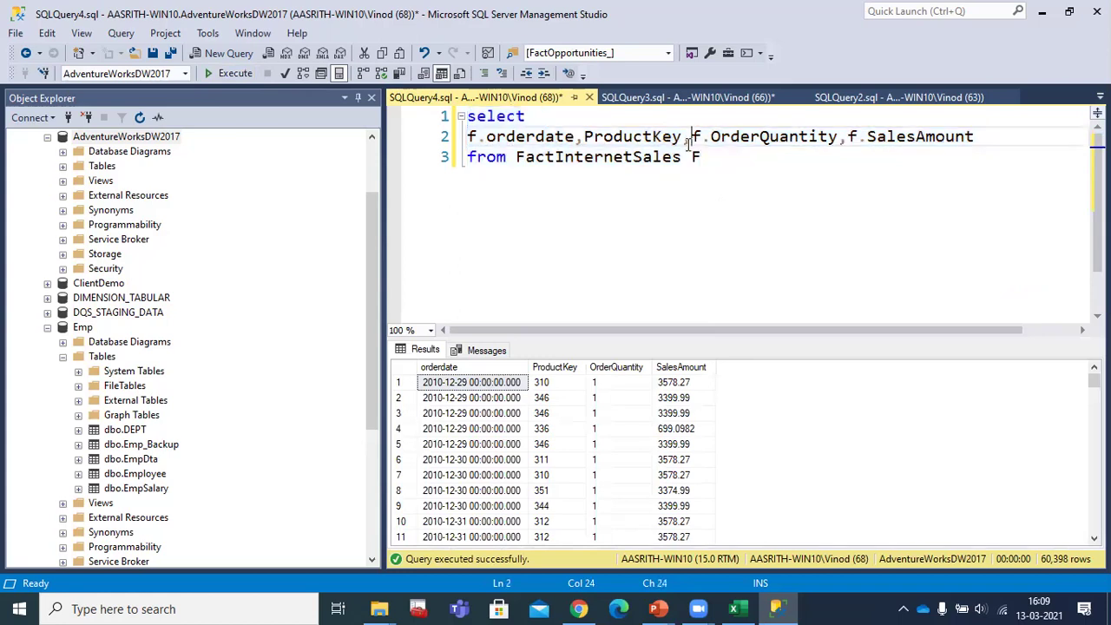
pyautogui.click(721, 160)
pyautogui.write('j')
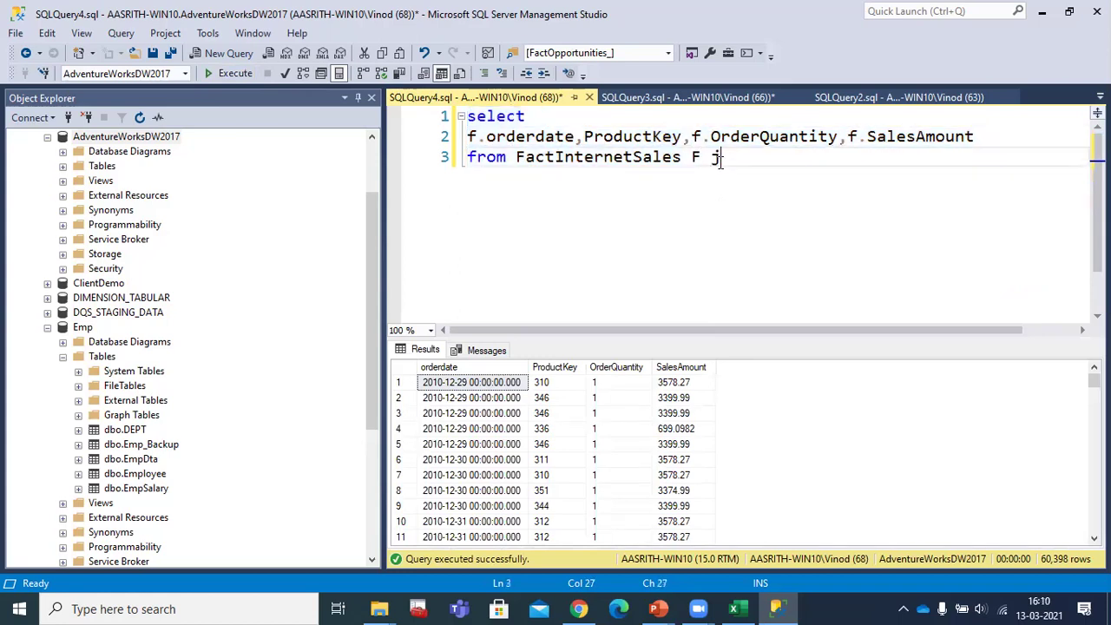
pyautogui.write('oin dimpro')
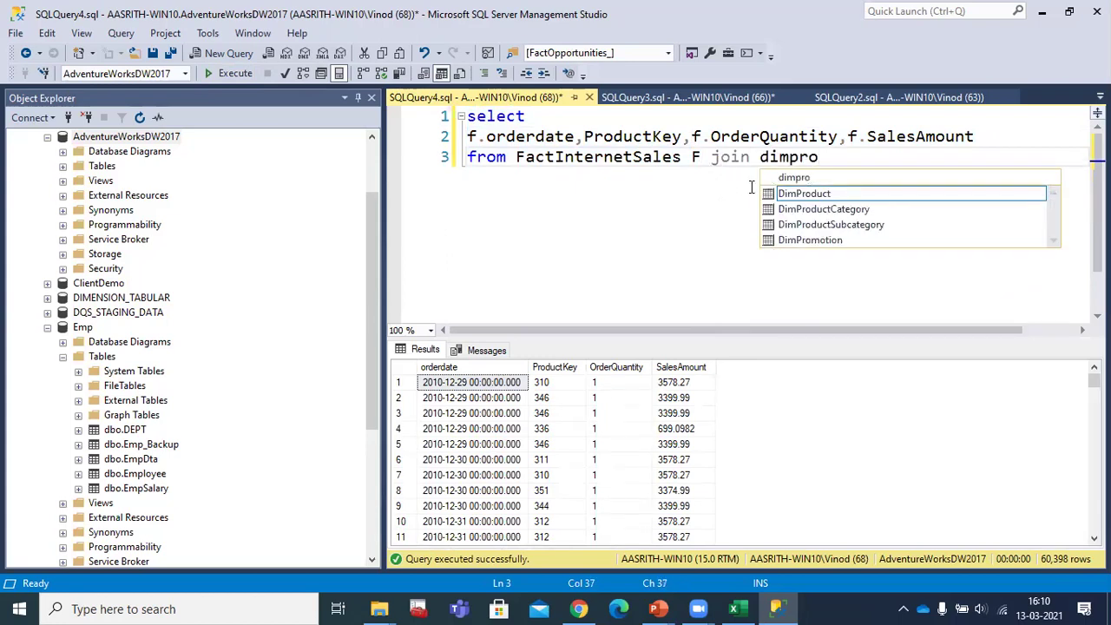
pyautogui.doubleClick(825, 193)
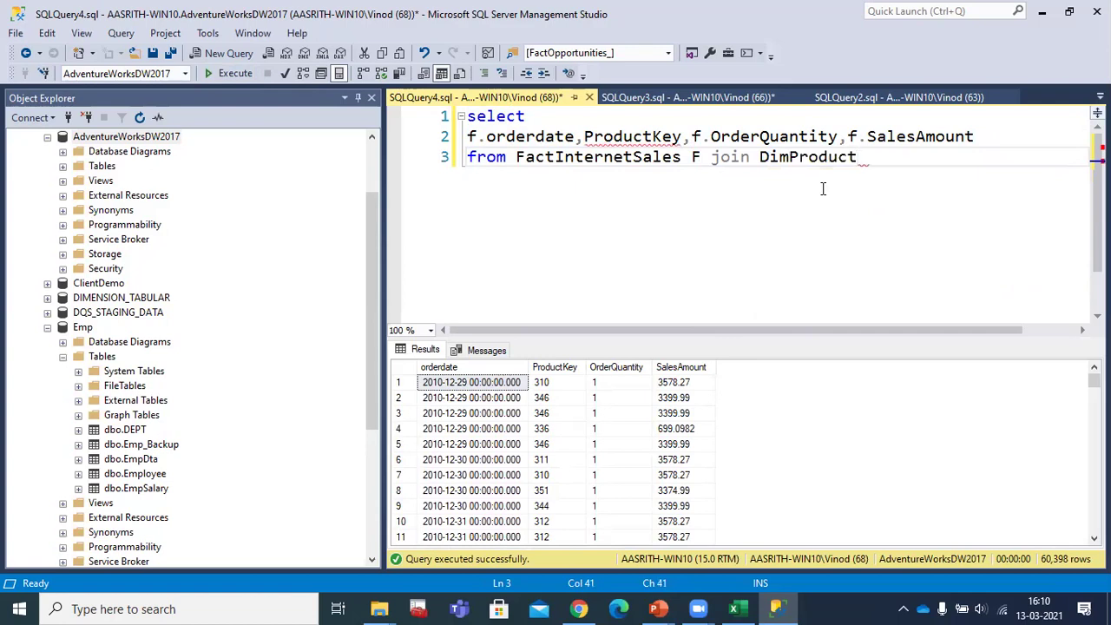
# Step: Alias DimProduct as p and add the join condition on f.ProductKey = p.ProductKey on its own line
pyautogui.write('p on f.')
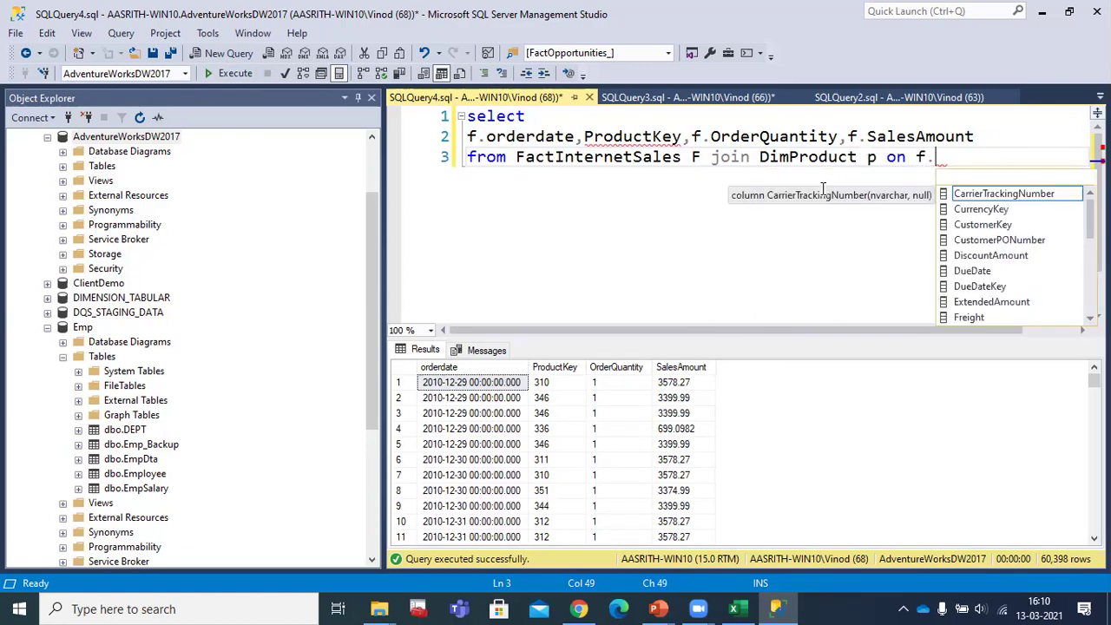
pyautogui.write('pro')
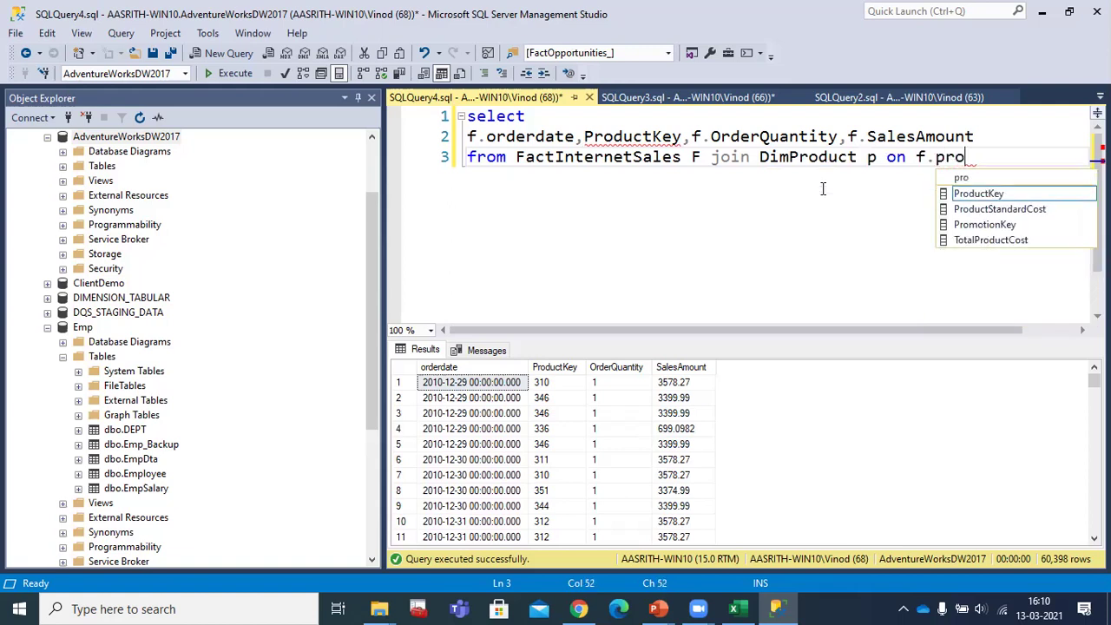
pyautogui.doubleClick(978, 194)
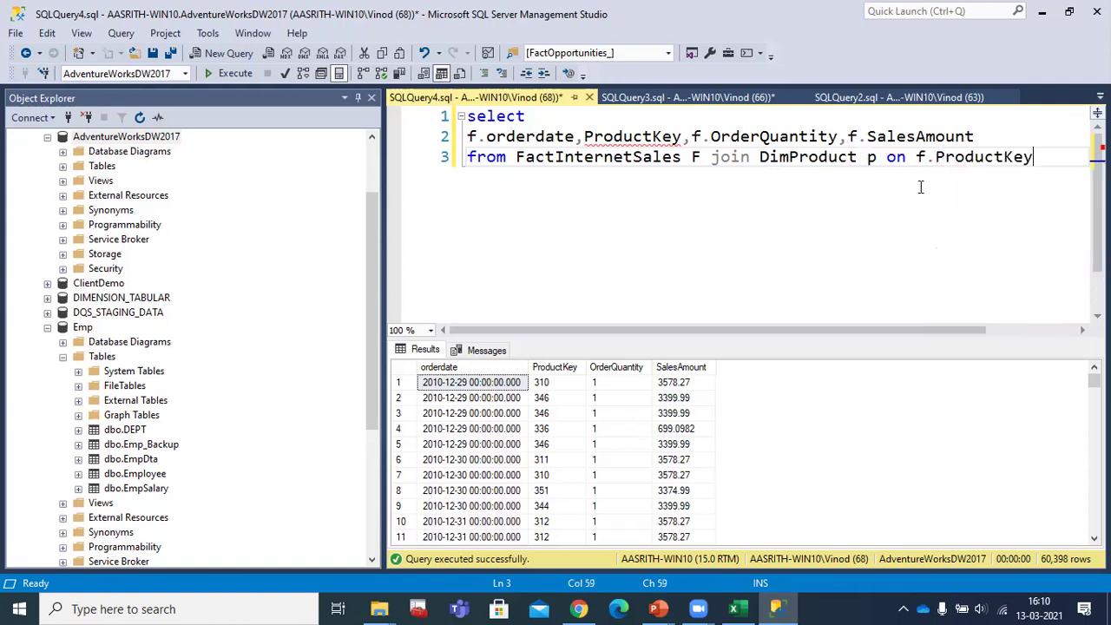
pyautogui.click(885, 158)
pyautogui.press('Return')
pyautogui.click(644, 185)
pyautogui.write('= ')
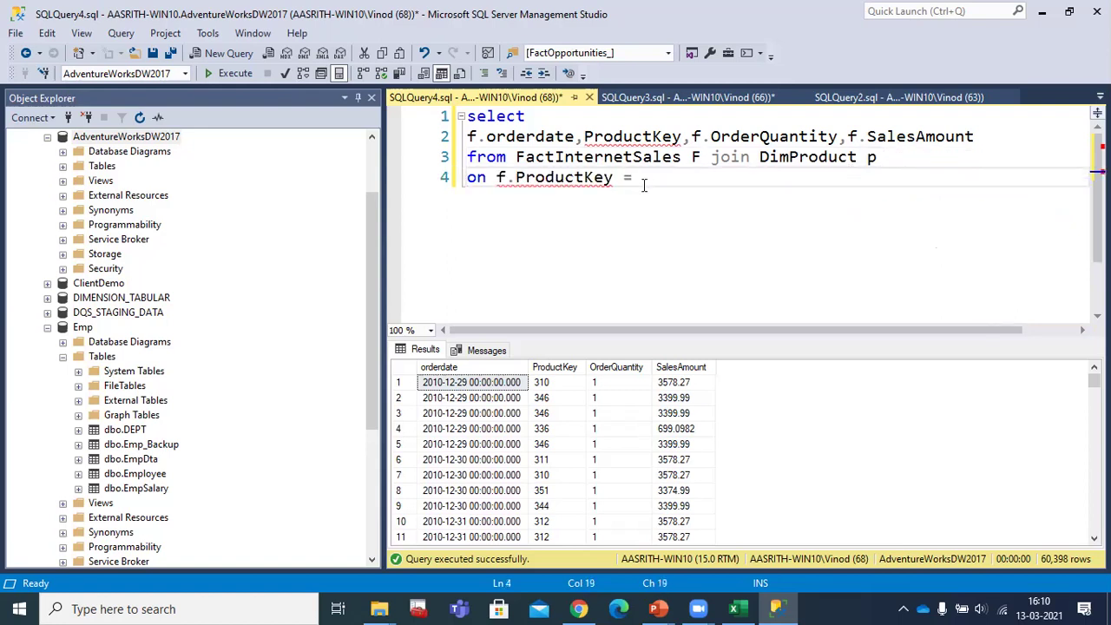
pyautogui.write('p.')
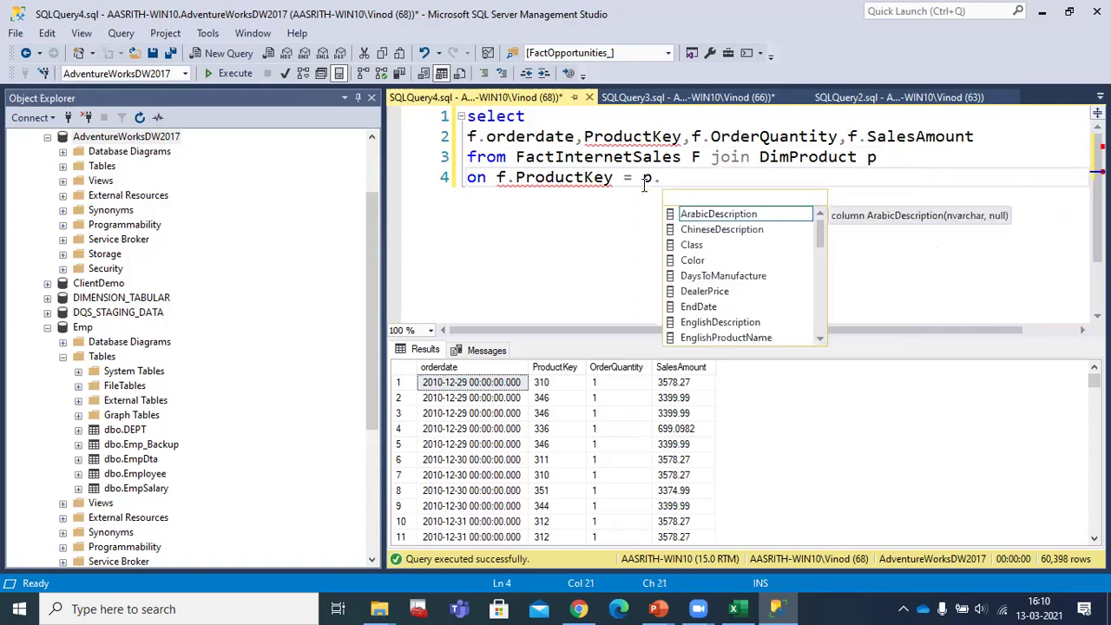
pyautogui.write('pr')
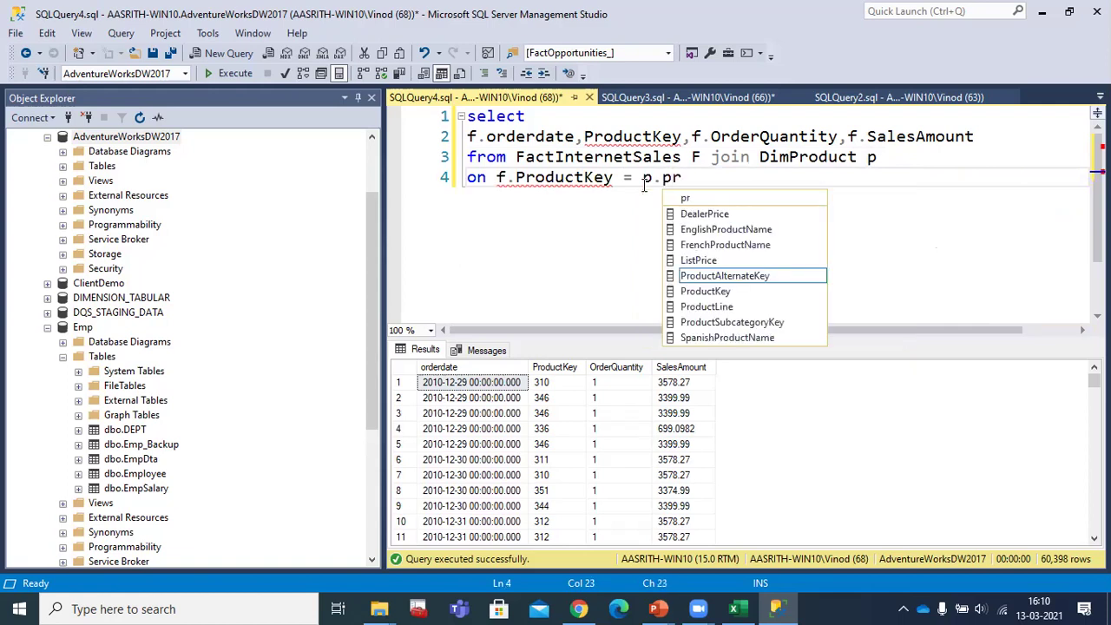
pyautogui.doubleClick(707, 294)
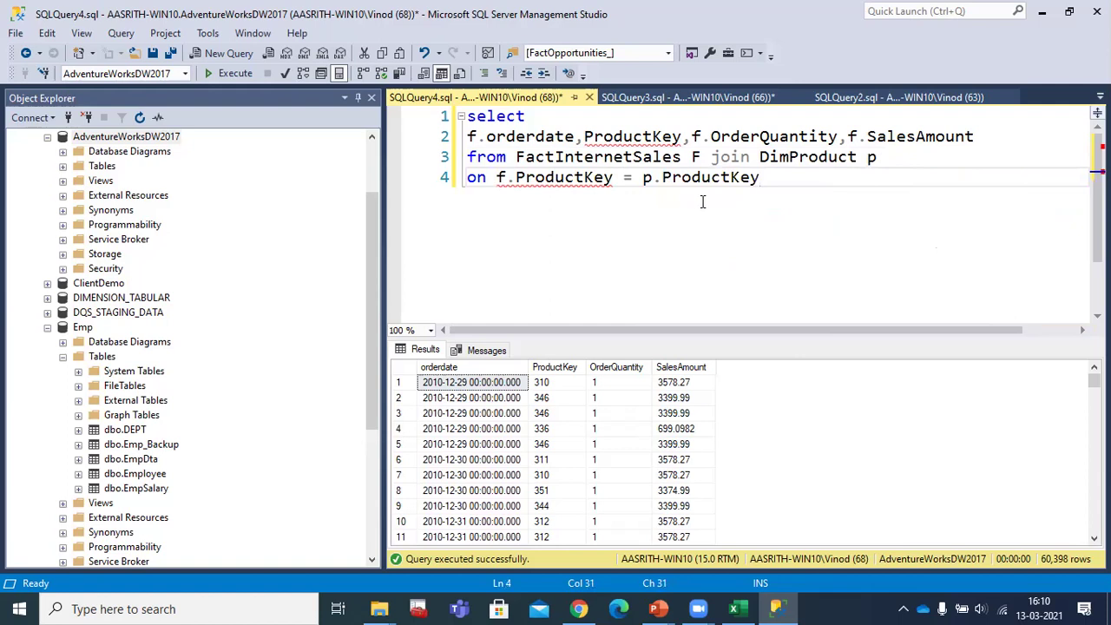
# Step: Qualify the ambiguous ProductKey column in the select list with the f. prefix
pyautogui.click(645, 179)
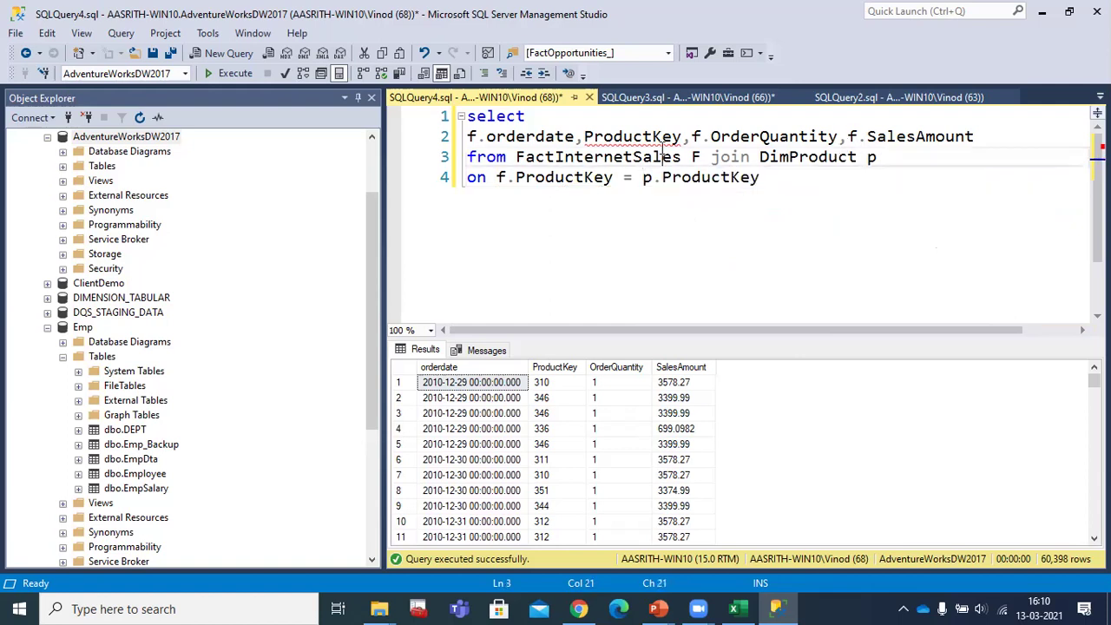
pyautogui.click(584, 136)
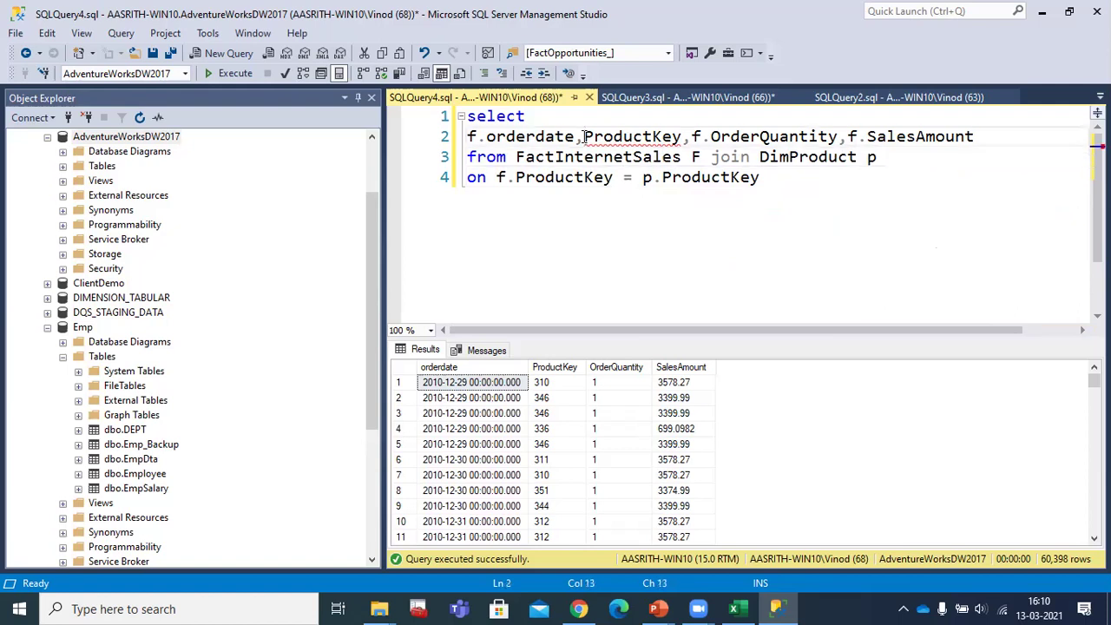
pyautogui.write('f.')
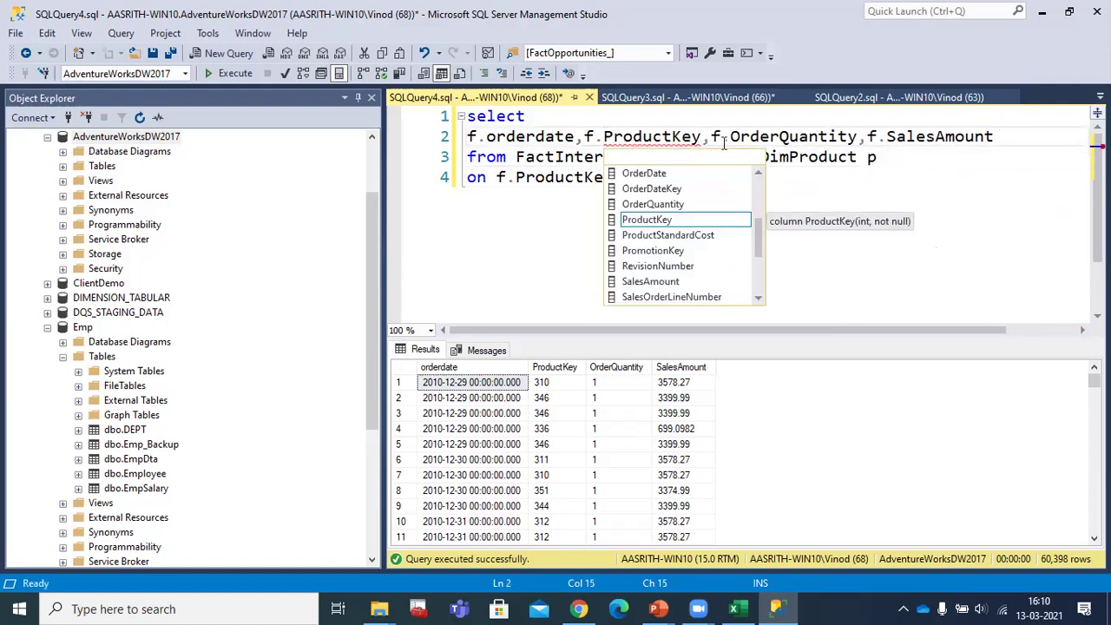
# Step: Insert p.EnglishProductName before f.OrderQuantity, starting a new line after f.ProductKey, and execute the query
pyautogui.click(709, 136)
pyautogui.press('Return')
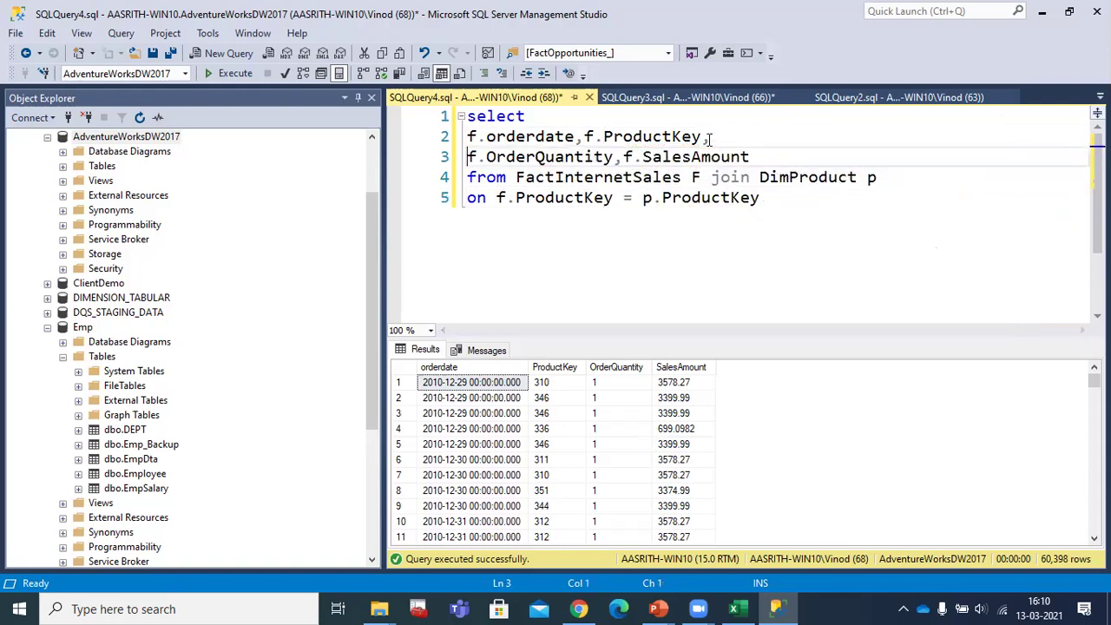
pyautogui.write('p.en')
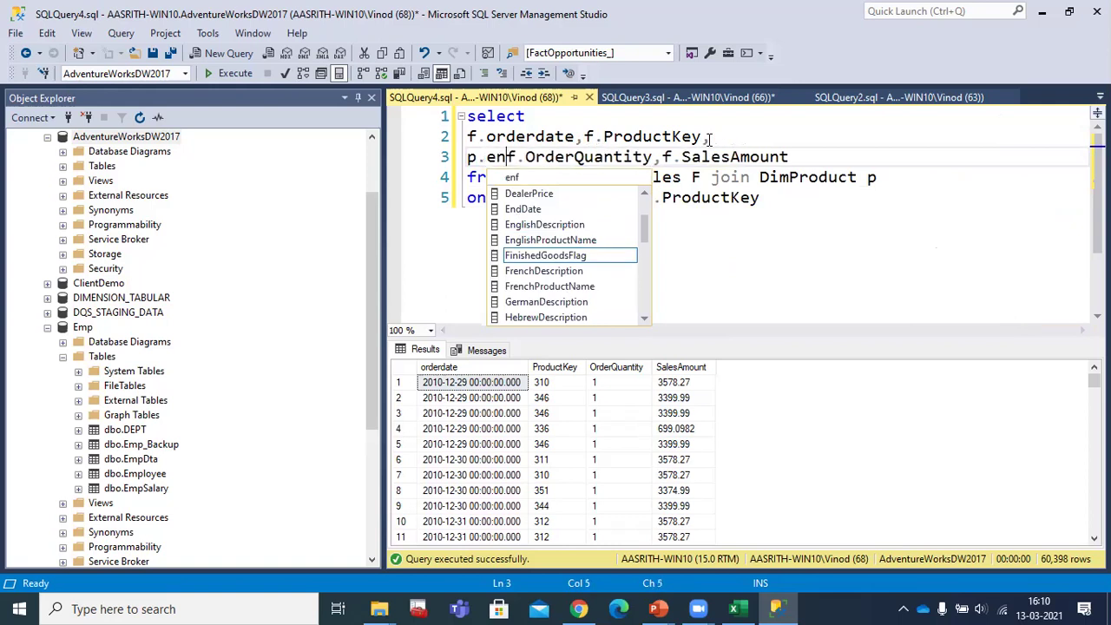
pyautogui.doubleClick(572, 240)
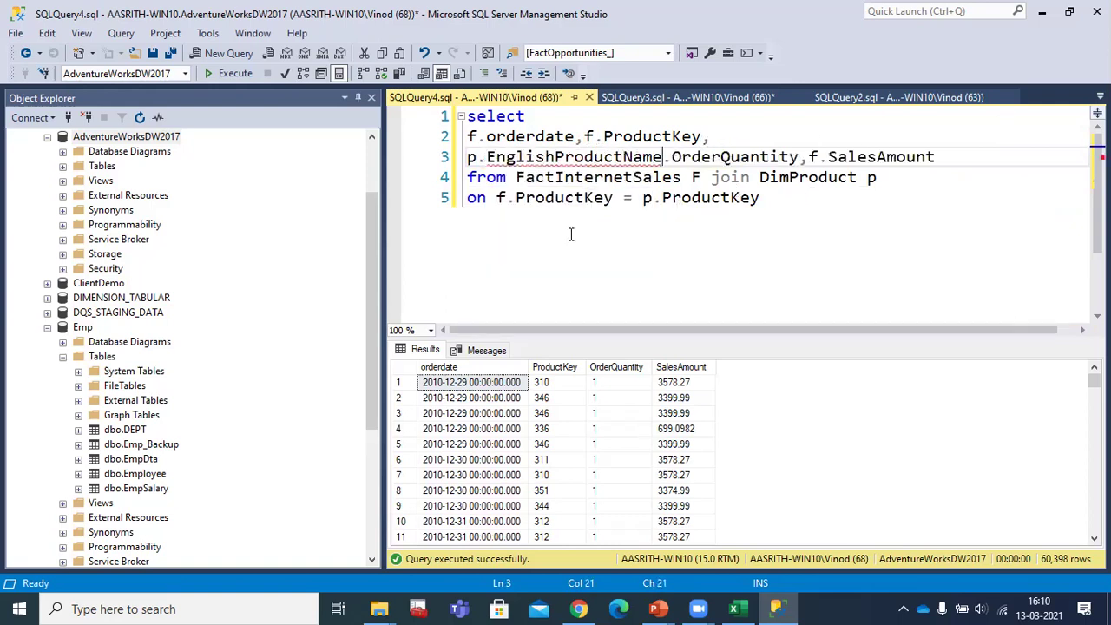
pyautogui.write(',f')
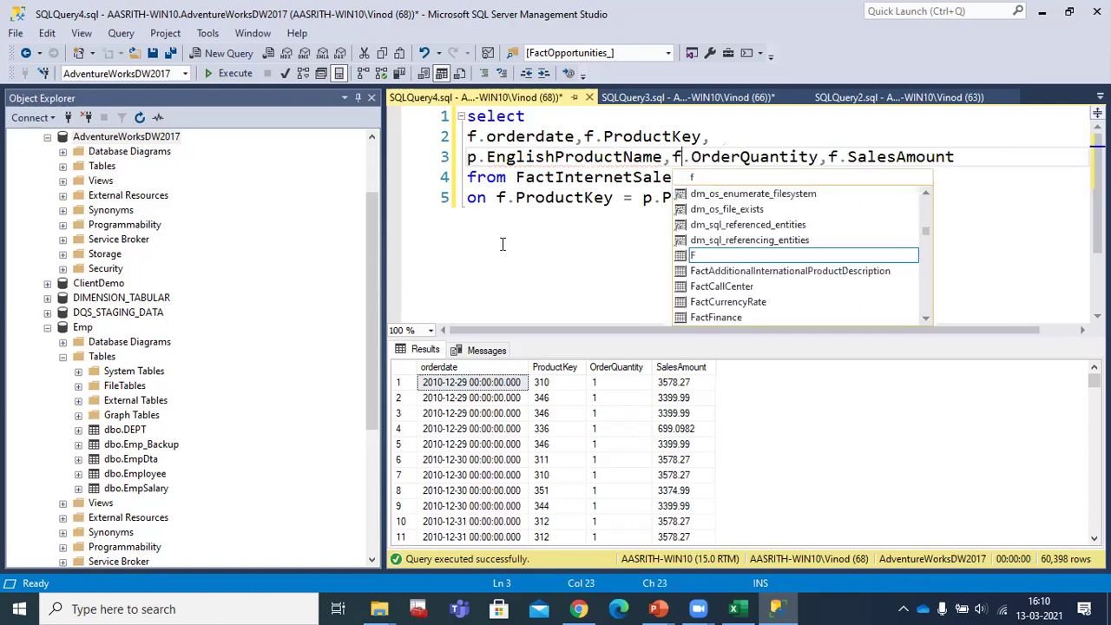
pyautogui.click(500, 233)
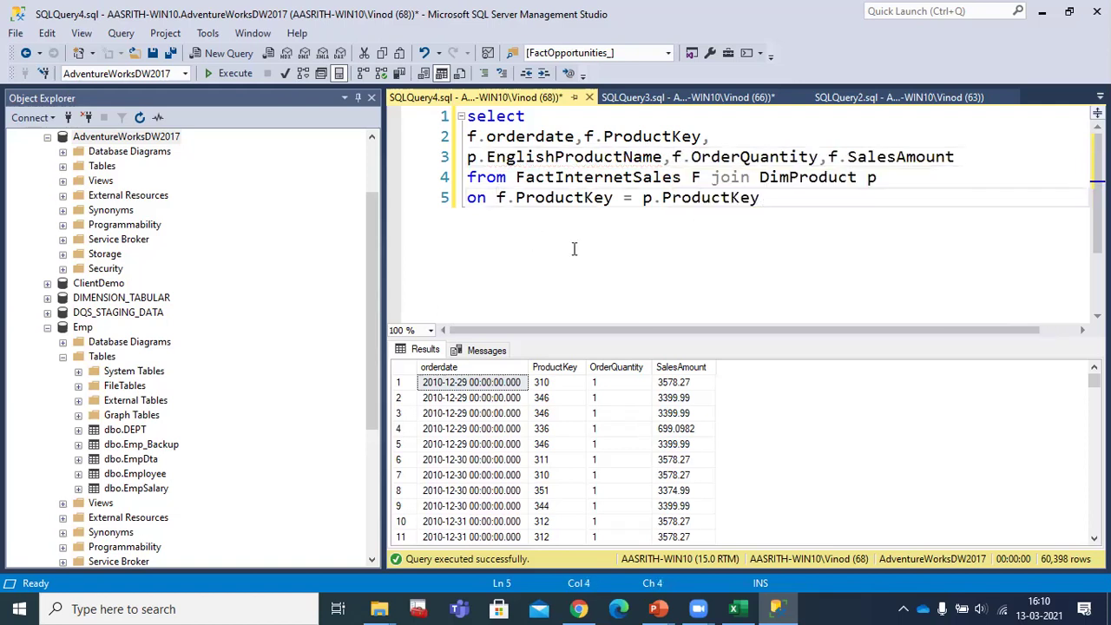
pyautogui.click(212, 76)
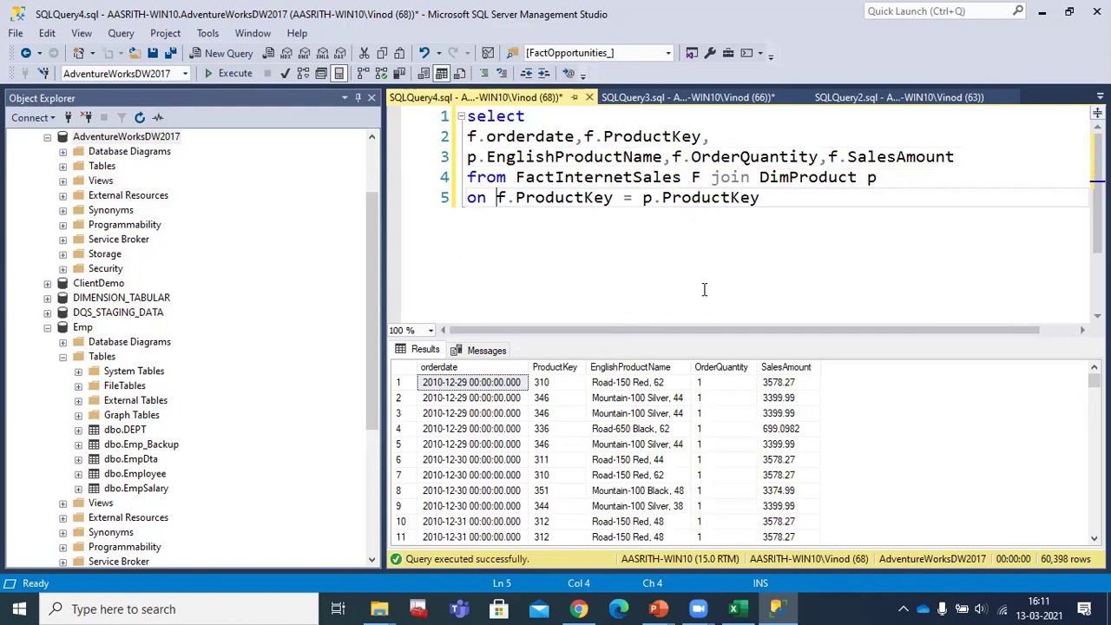
# Step: Select the whole five-line join query and copy it, leaving its text intact
pyautogui.click(815, 227)
pyautogui.hotkey('shift', 'Up')
pyautogui.hotkey('shift', 'Up')
pyautogui.hotkey('shift', 'Up')
pyautogui.hotkey('shift', 'Up')
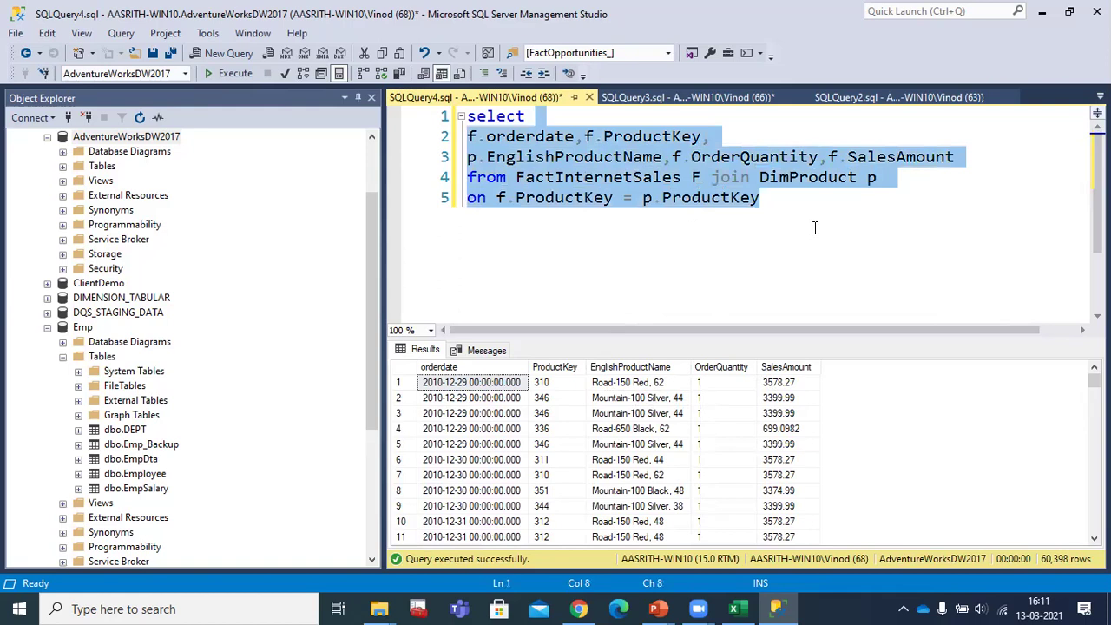
pyautogui.hotkey('shift', 'Home')
pyautogui.hotkey('ctrl', 'c')
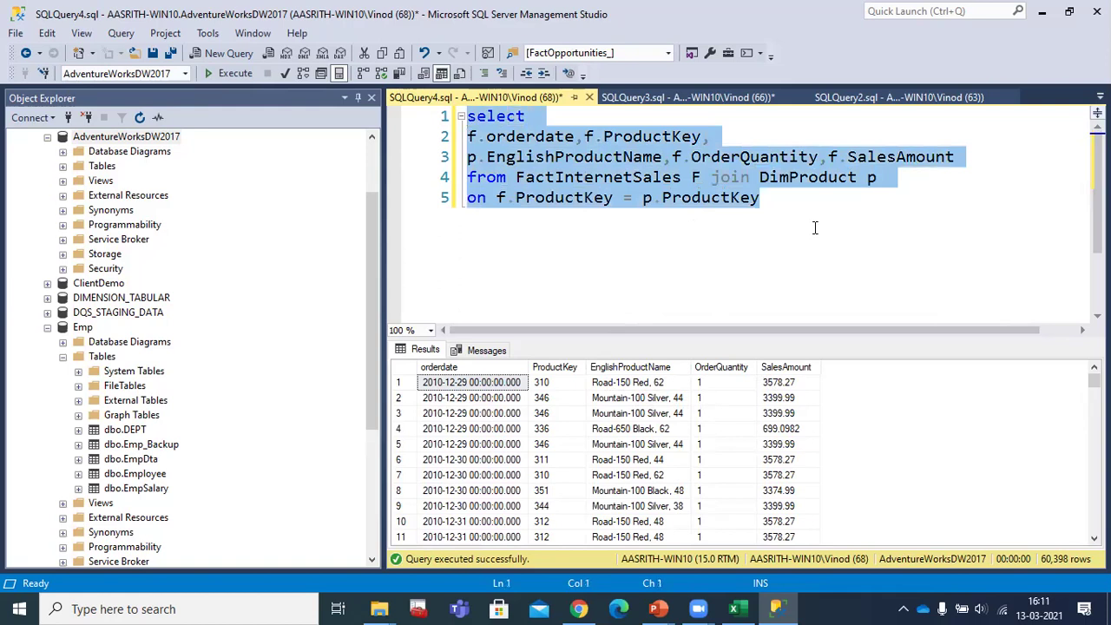
pyautogui.write('c')
pyautogui.hotkey('ctrl', 'z')
# Step: Switch to Excel and create a new blank workbook
pyautogui.click(739, 607)
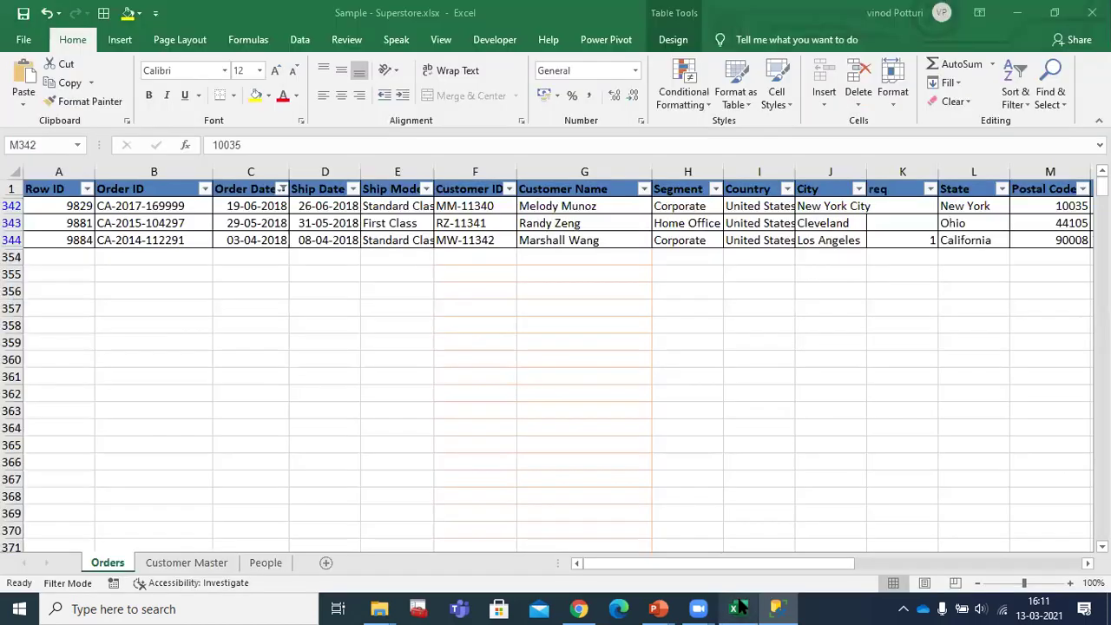
pyautogui.click(26, 41)
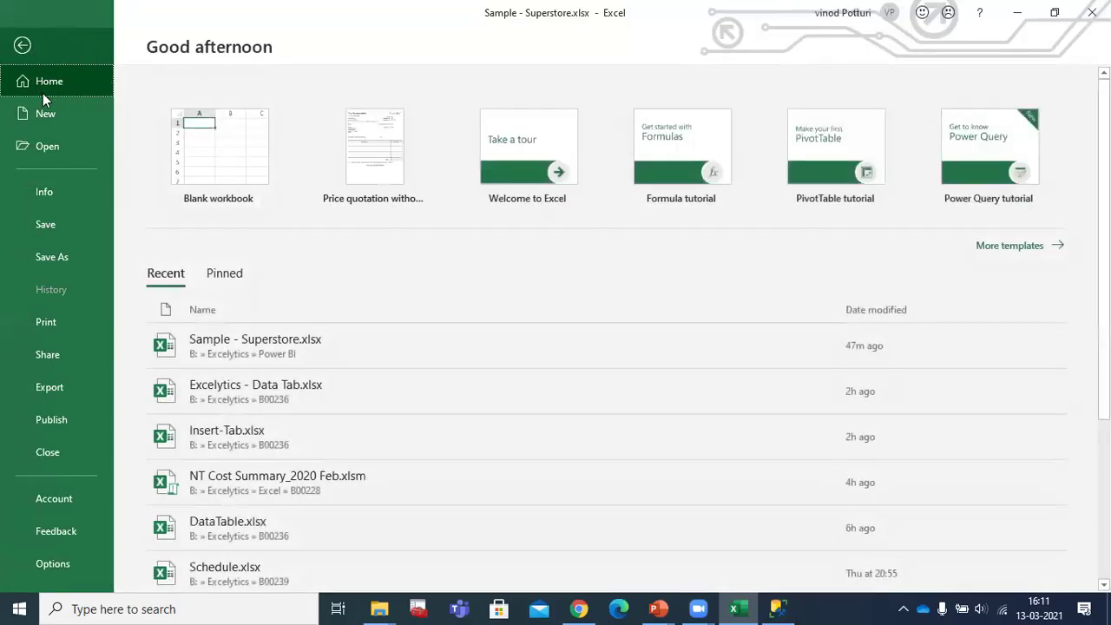
pyautogui.click(47, 113)
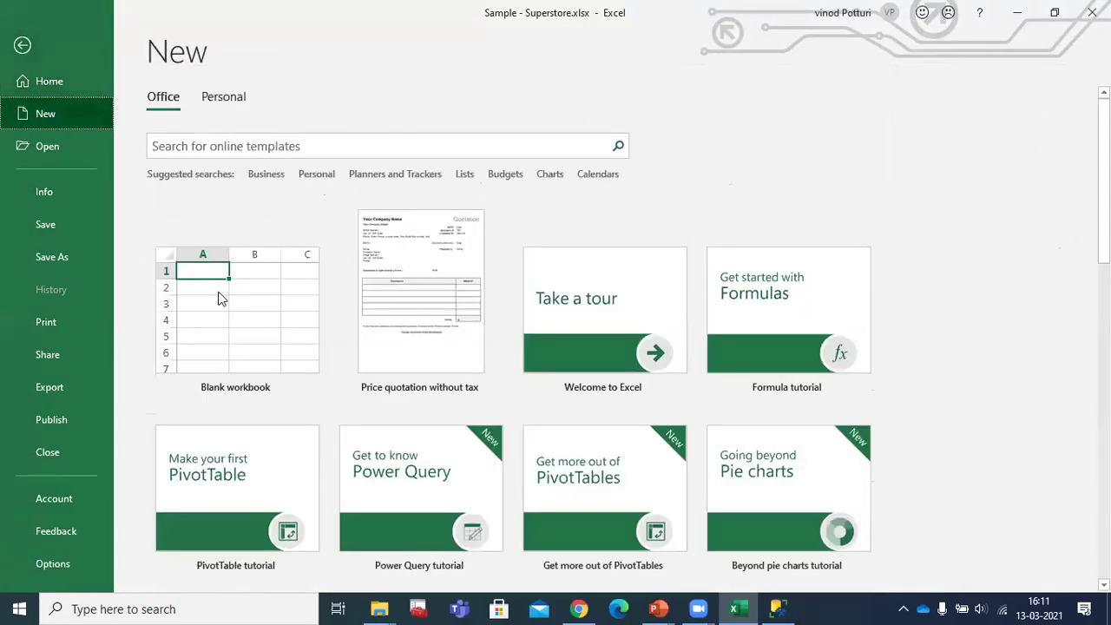
pyautogui.click(222, 317)
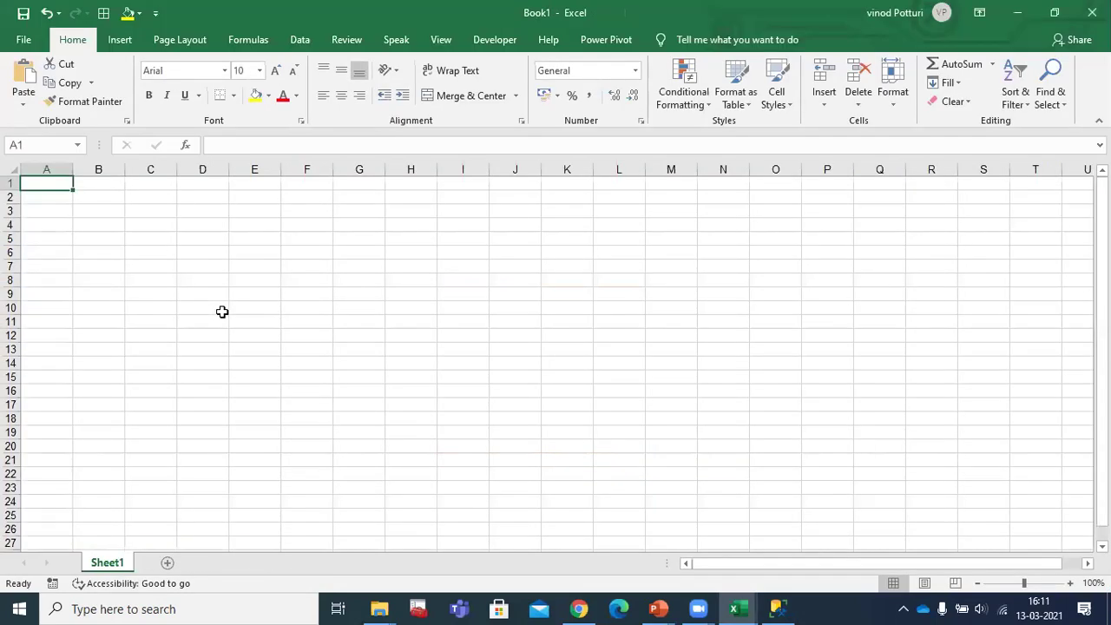
# Step: Start a data import from a SQL Server database in the blank workbook
pyautogui.click(301, 42)
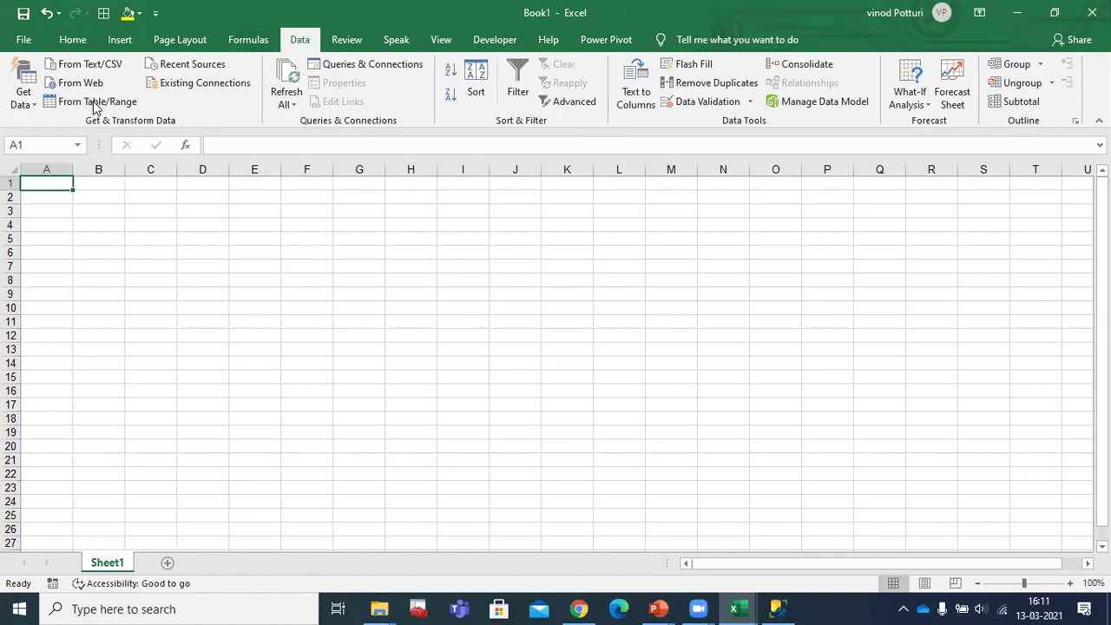
pyautogui.click(35, 108)
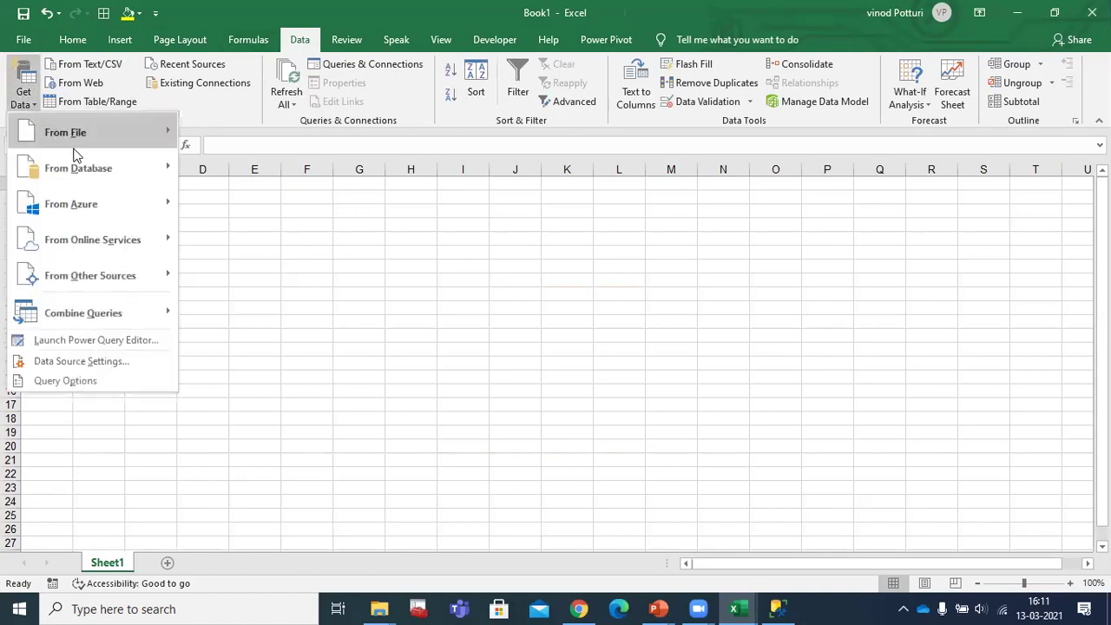
pyautogui.moveTo(98, 178)
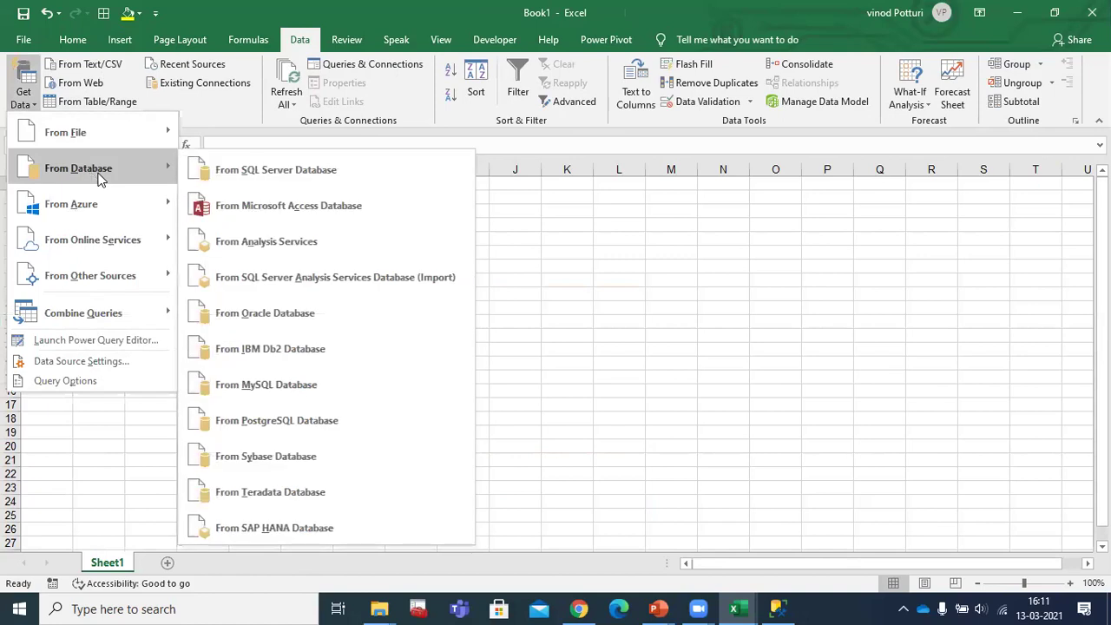
pyautogui.click(319, 167)
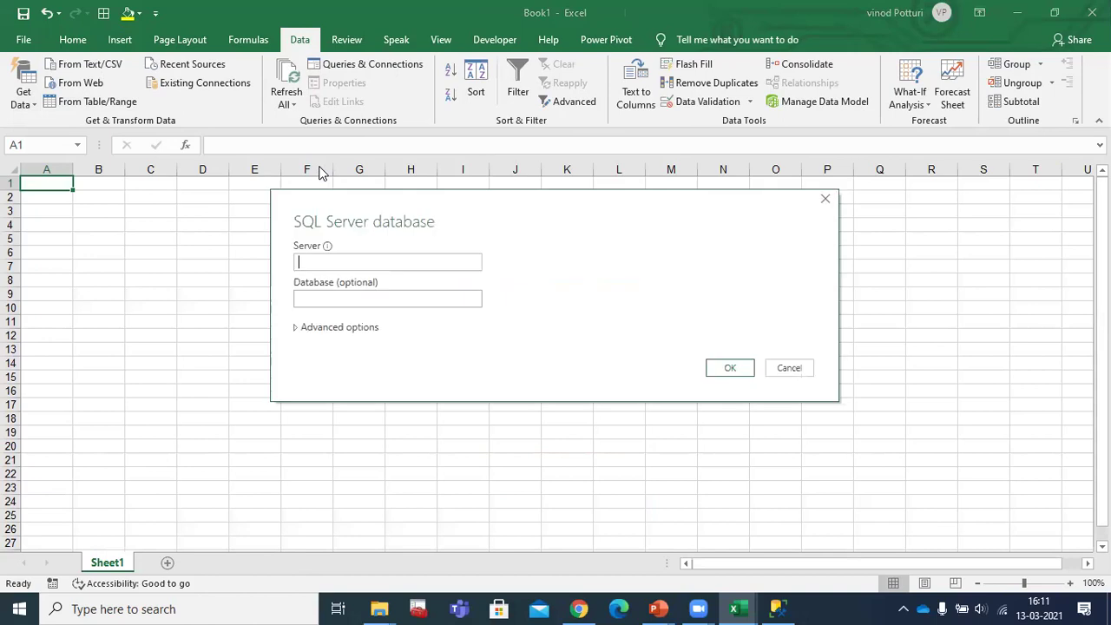
# Step: Set the connection's server to aasrith-win10 and its database to Adventureworksdw2017
pyautogui.click(352, 263)
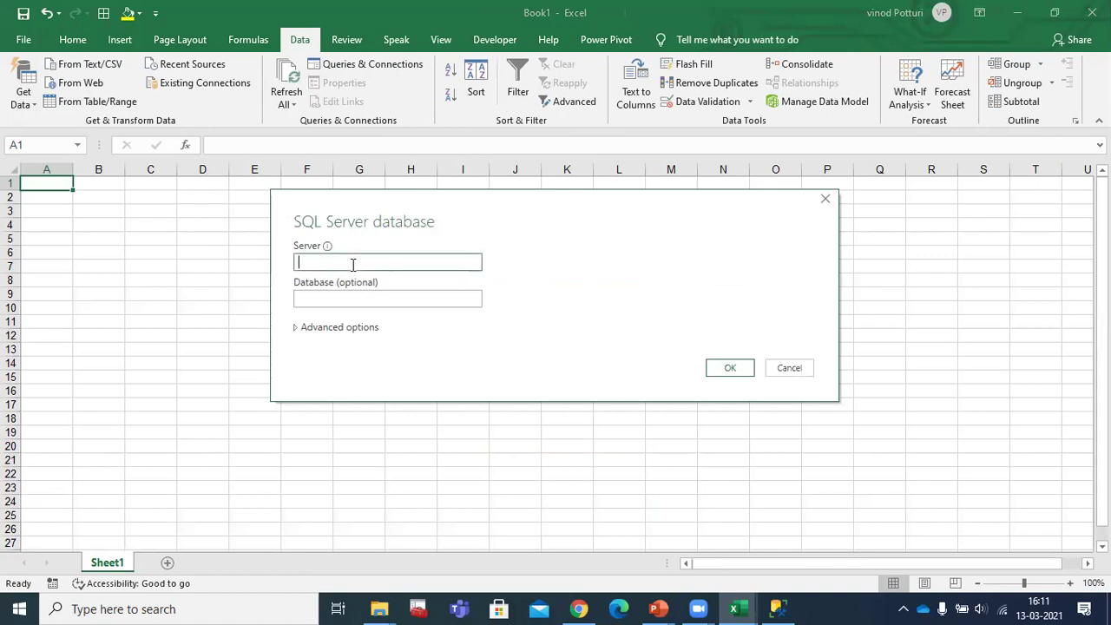
pyautogui.write('aasd')
pyautogui.press('BackSpace')
pyautogui.write('r')
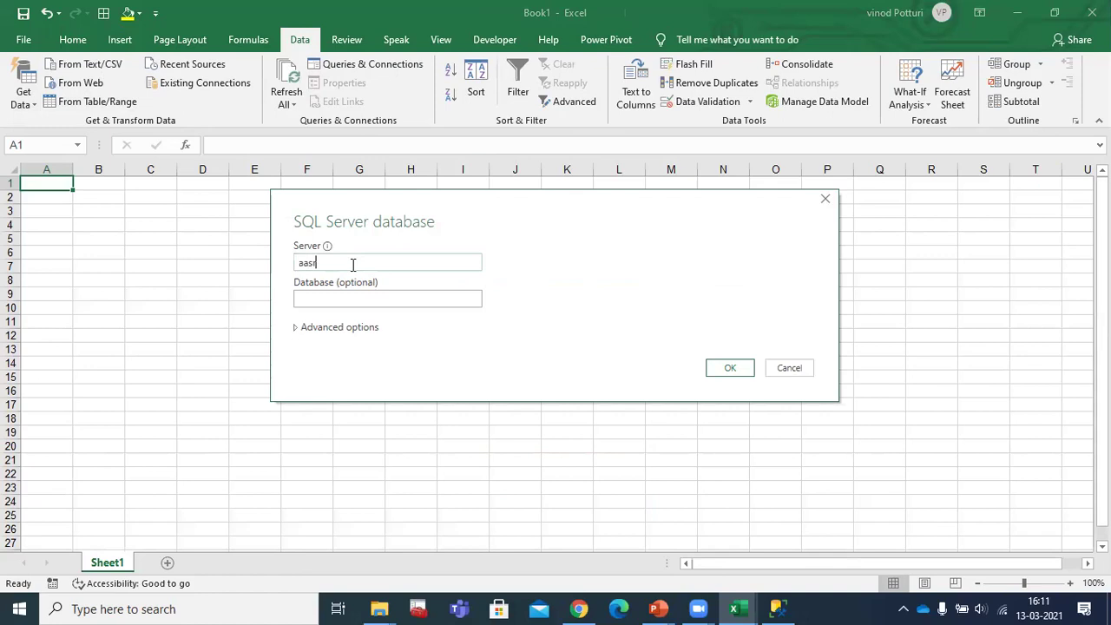
pyautogui.write('ith-win')
pyautogui.write('11')
pyautogui.click(365, 303)
pyautogui.write('Adventureworks')
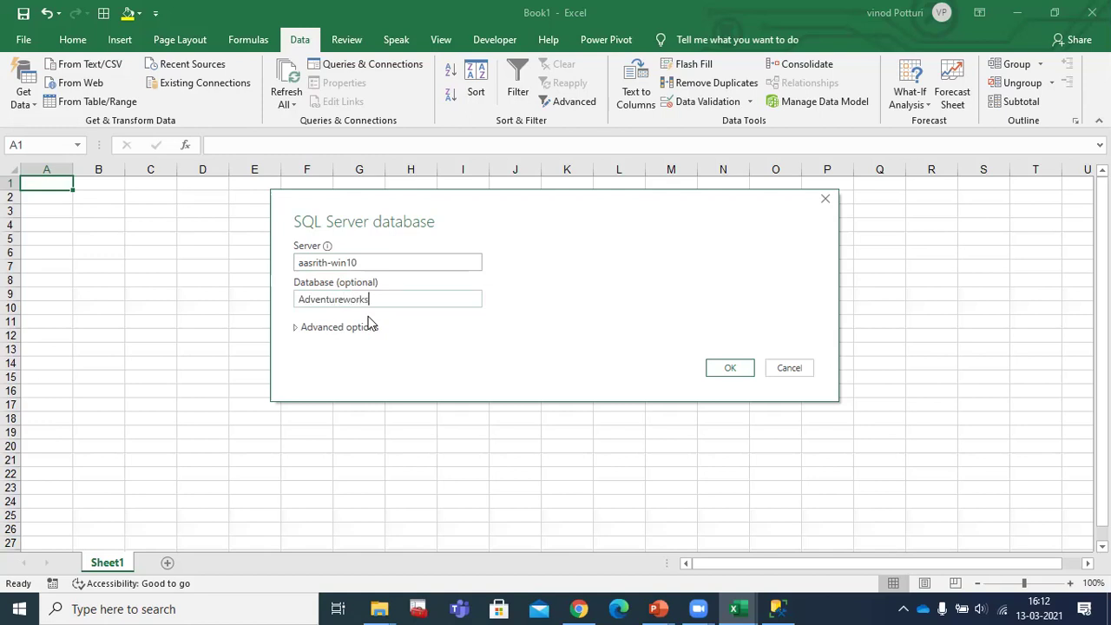
pyautogui.write('dw2017')
# Step: Expand the advanced connection options and paste the copied join query as the SQL statement
pyautogui.click(296, 328)
pyautogui.click(343, 404)
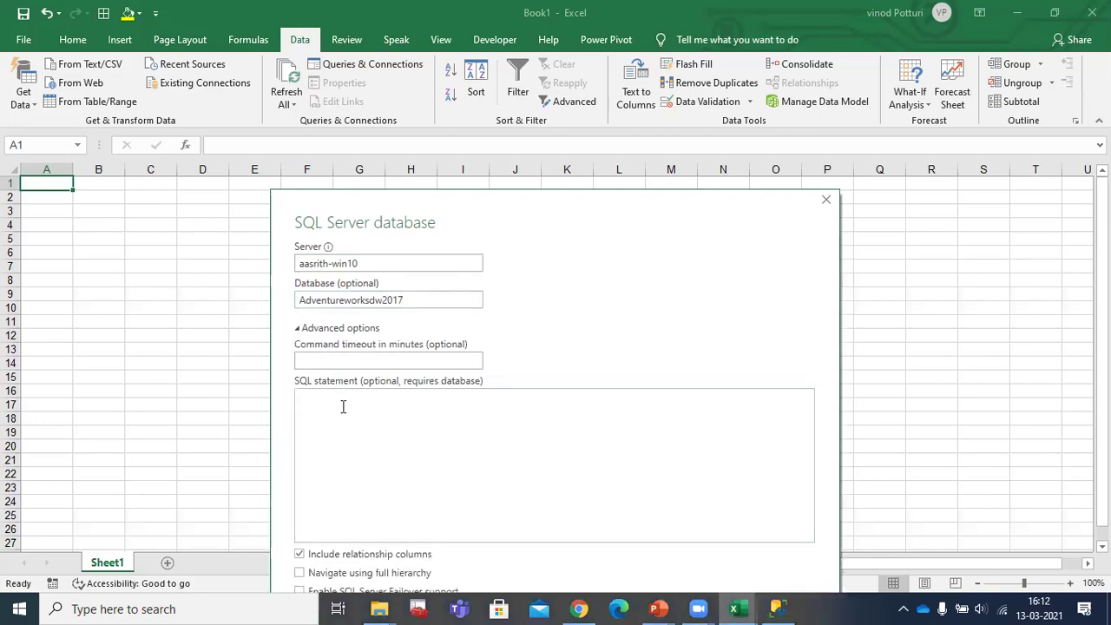
pyautogui.hotkey('ctrl', 'v')
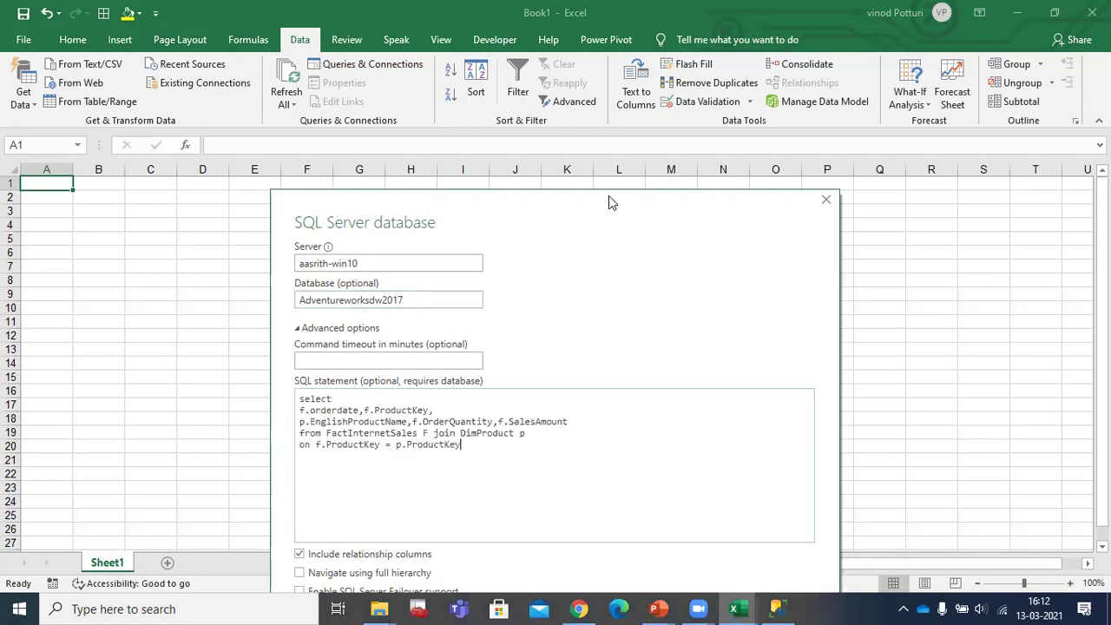
# Step: Run the SQL Server import and load the query result as a table into the existing worksheet at cell A1
pyautogui.moveTo(608, 196); pyautogui.dragTo(572, 78)
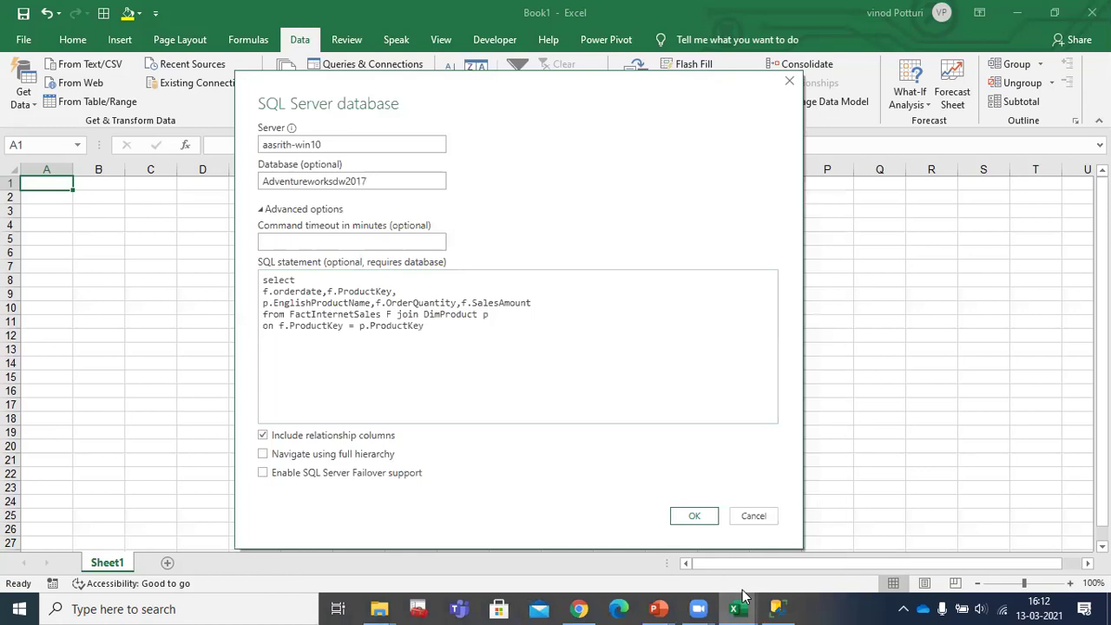
pyautogui.click(691, 521)
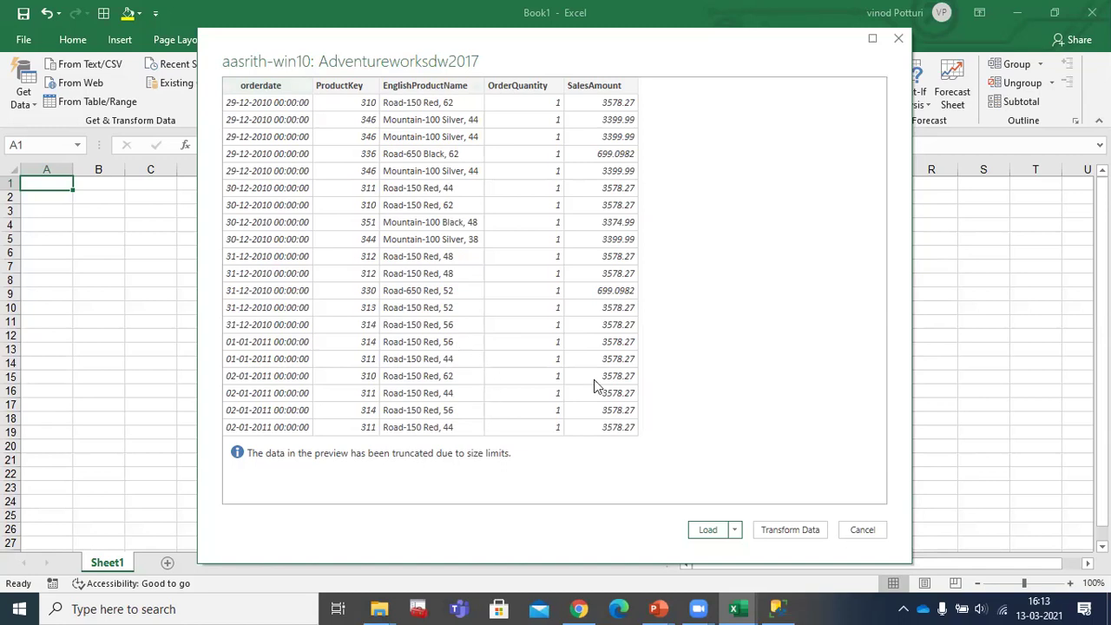
pyautogui.click(737, 532)
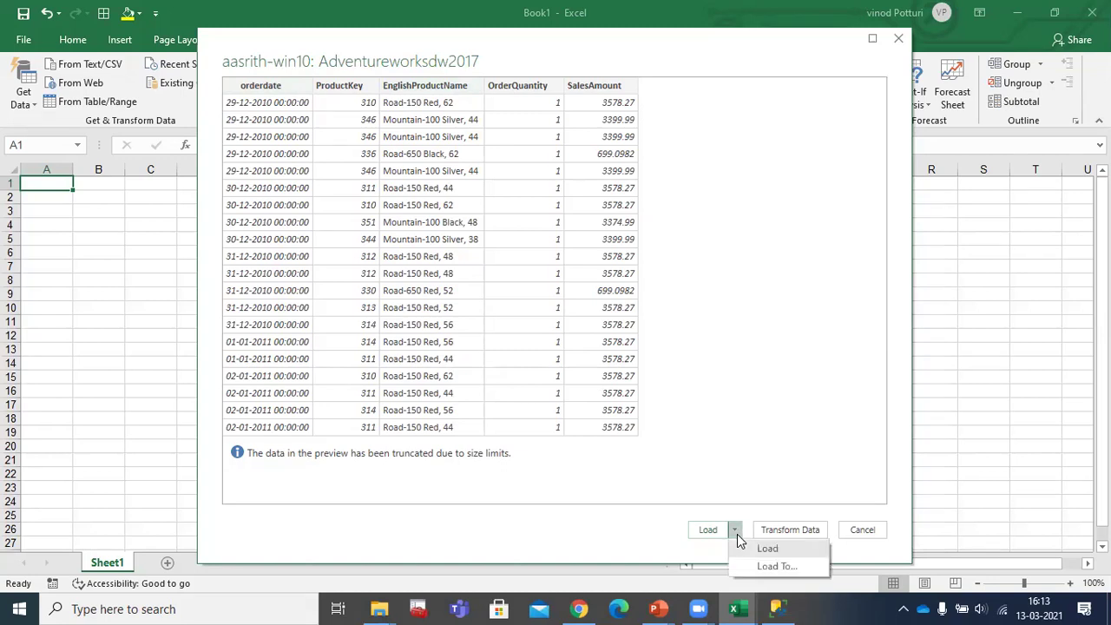
pyautogui.click(770, 567)
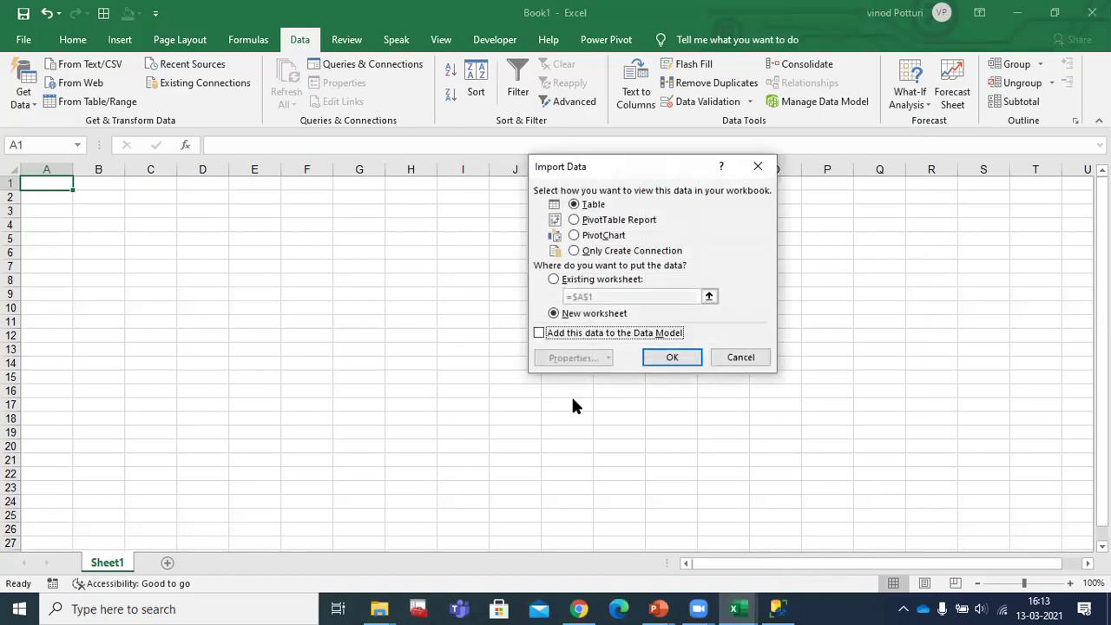
pyautogui.click(553, 281)
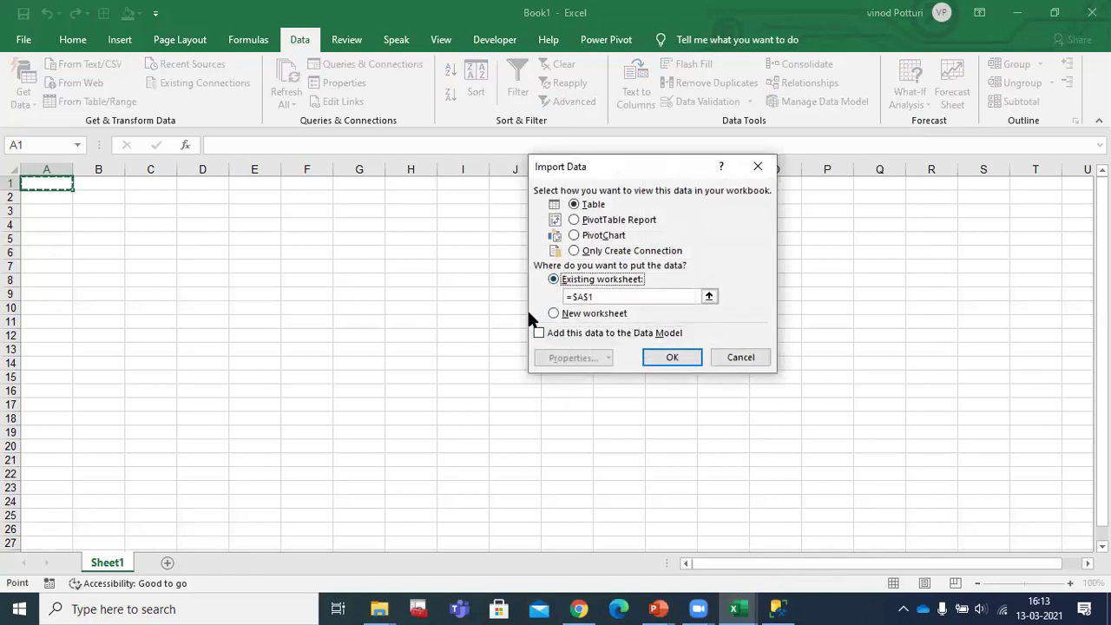
pyautogui.click(611, 297)
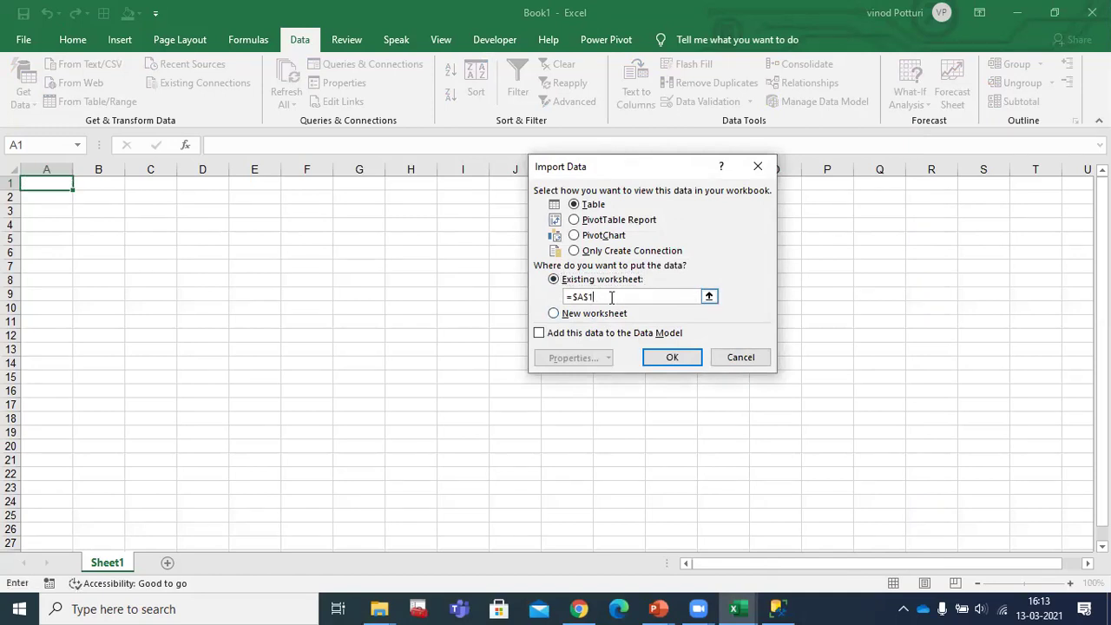
pyautogui.click(687, 356)
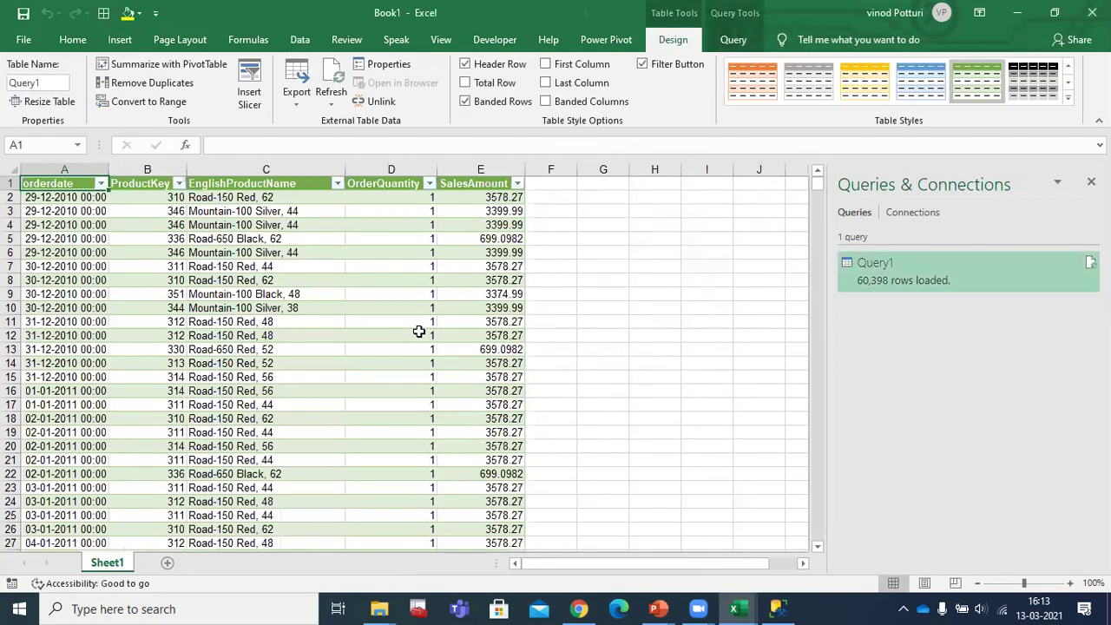
# Step: Go to the last row of the imported table and examine its final records
pyautogui.click(50, 361)
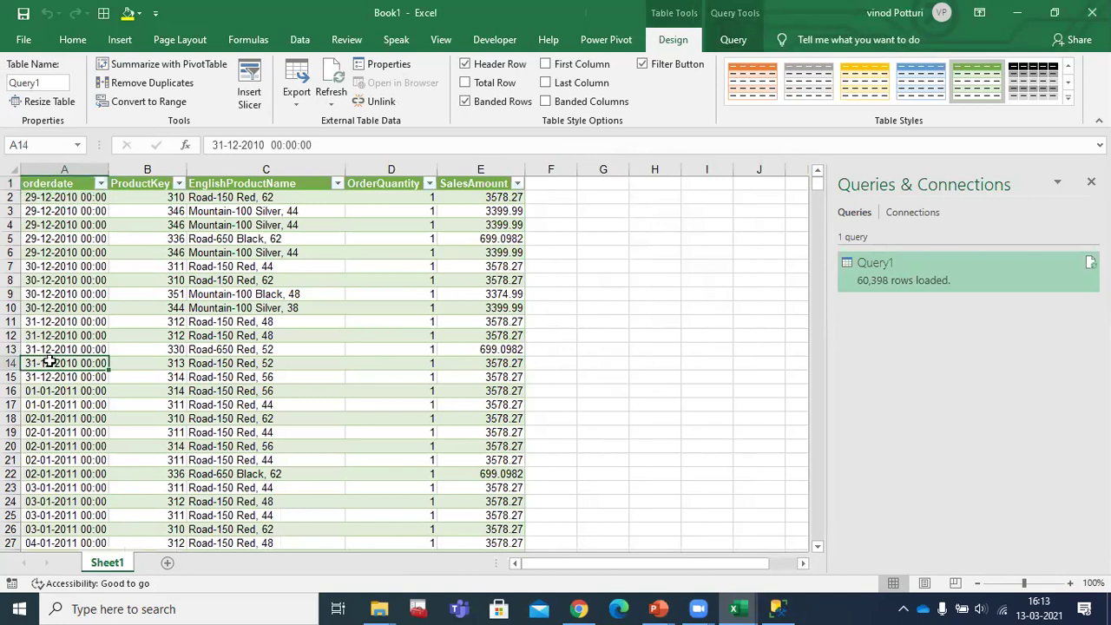
pyautogui.hotkey('ctrl', 'Down')
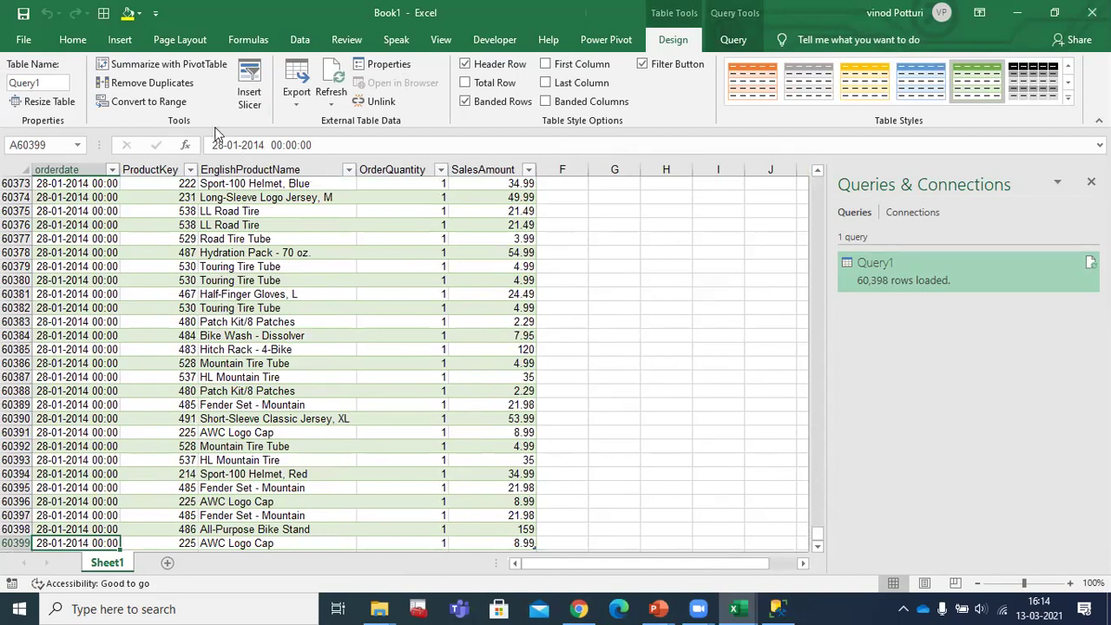
pyautogui.click(299, 41)
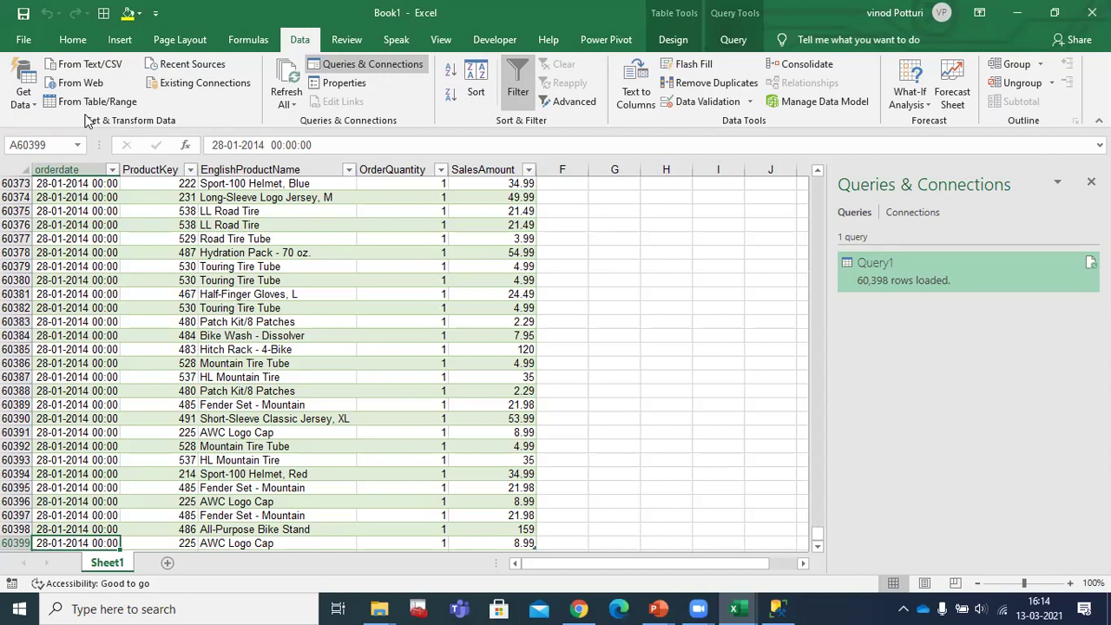
pyautogui.click(390, 336)
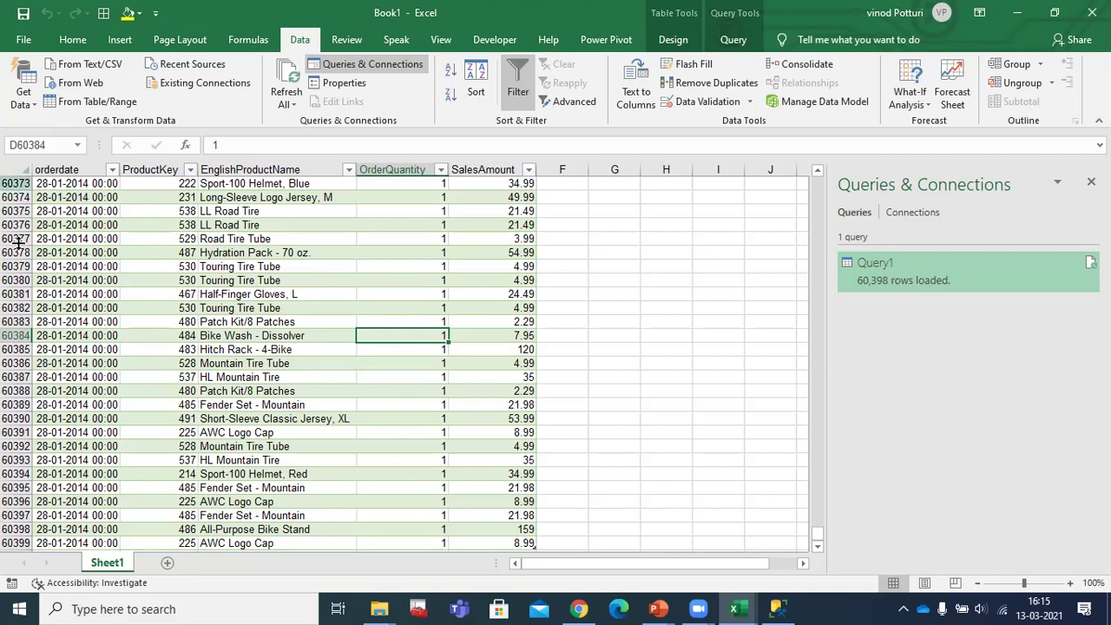
pyautogui.click(247, 295)
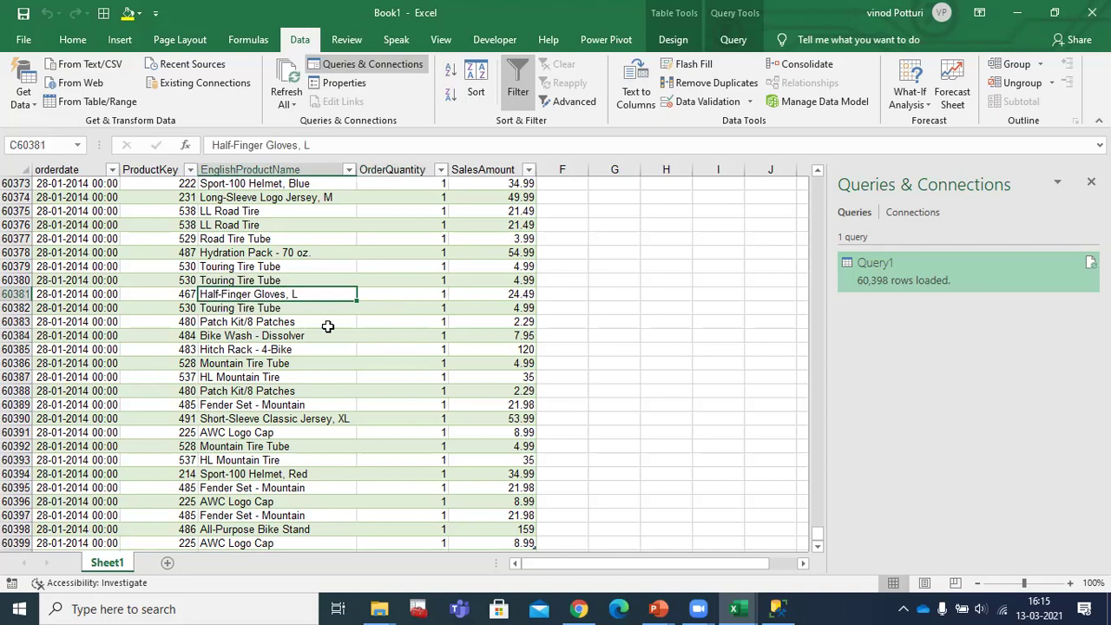
pyautogui.click(677, 45)
# Step: Create a PivotTable from the Query1 table on a new worksheet
pyautogui.click(293, 350)
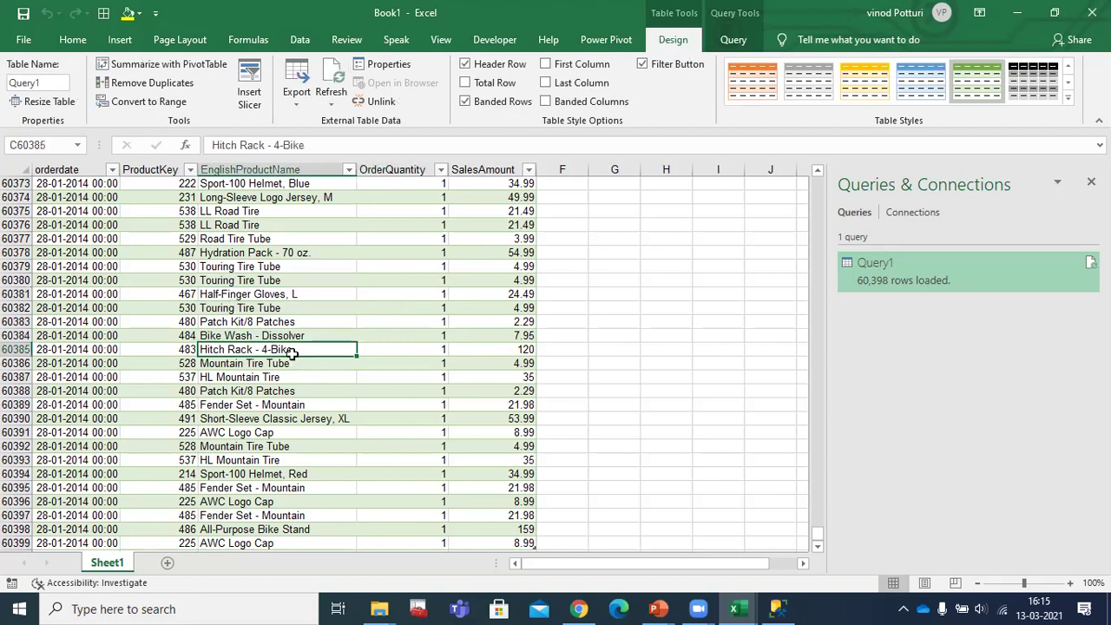
pyautogui.click(120, 40)
pyautogui.click(35, 87)
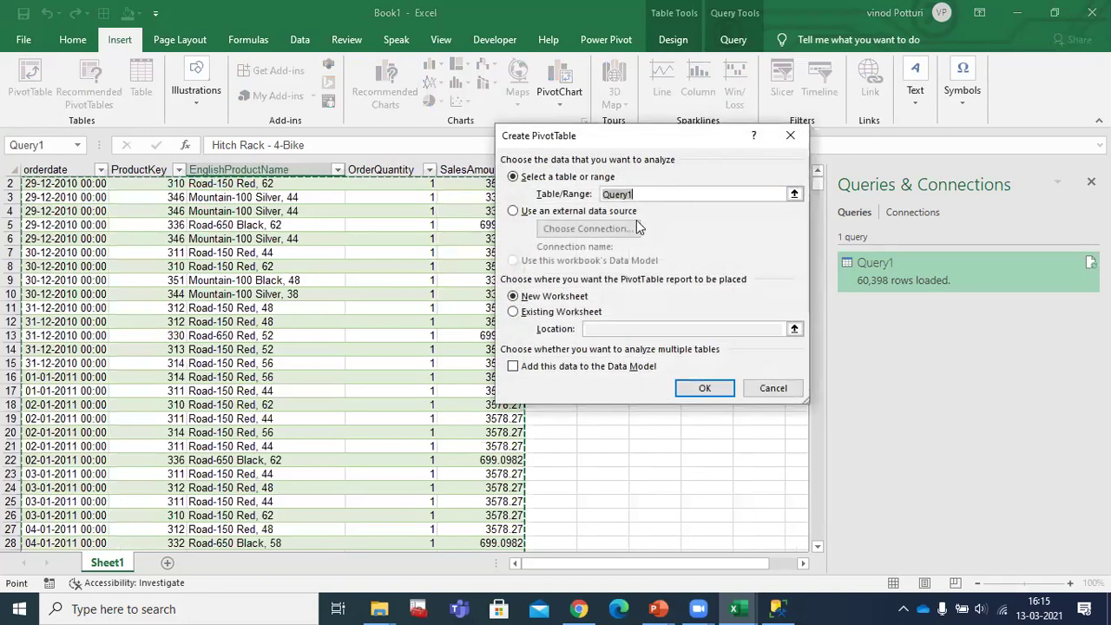
pyautogui.click(649, 194)
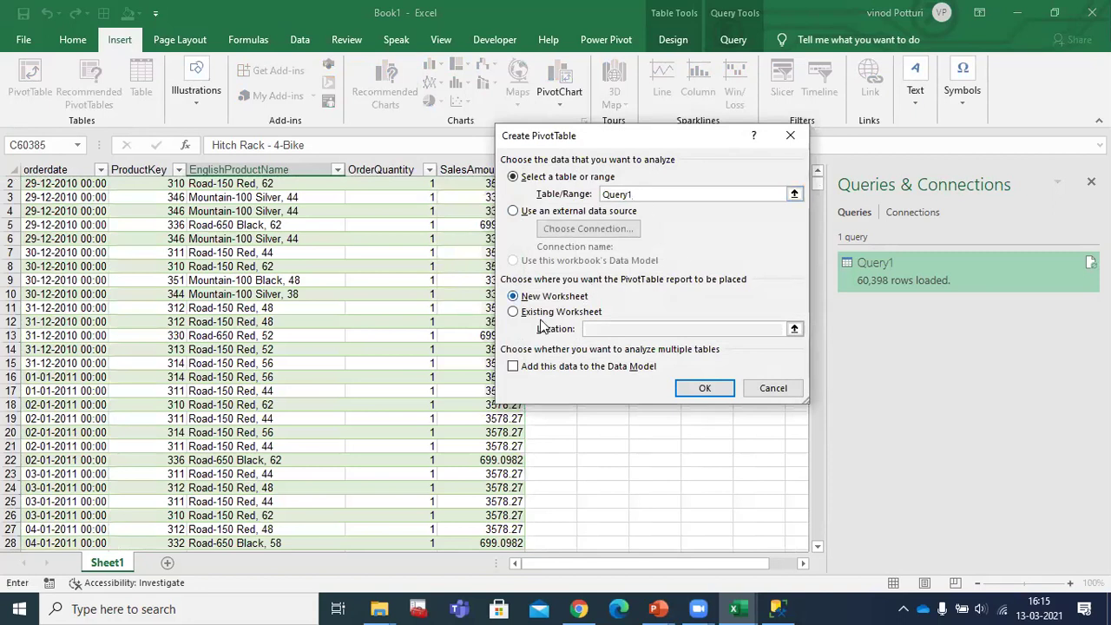
pyautogui.click(701, 393)
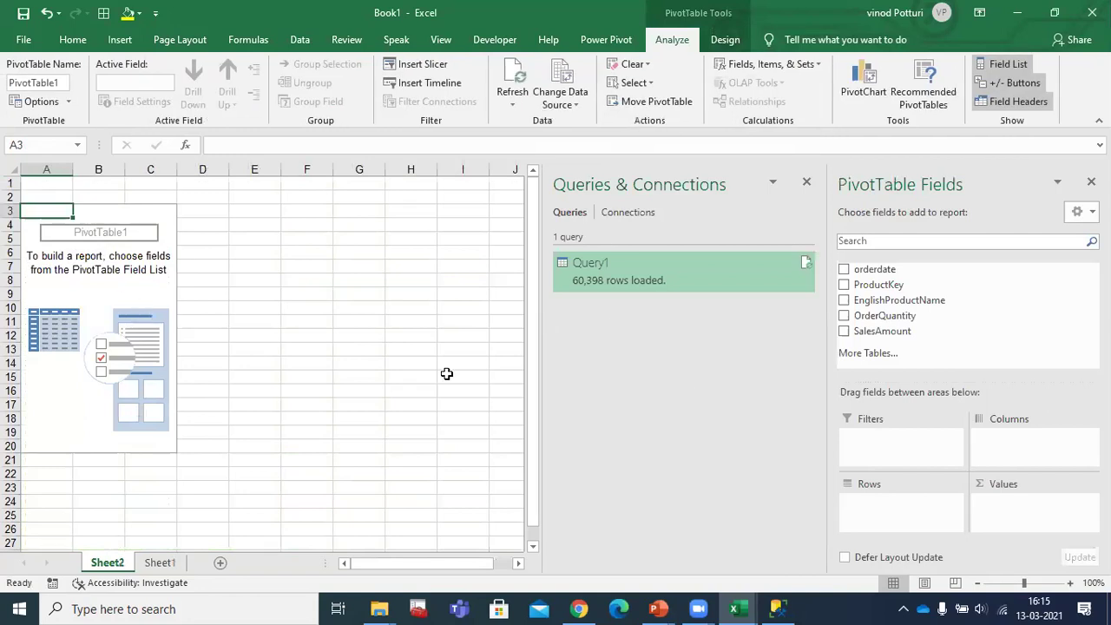
# Step: Add EnglishProductName as rows and OrderQuantity and SalesAmount as summed values to the PivotTable, and close both side panes
pyautogui.click(845, 302)
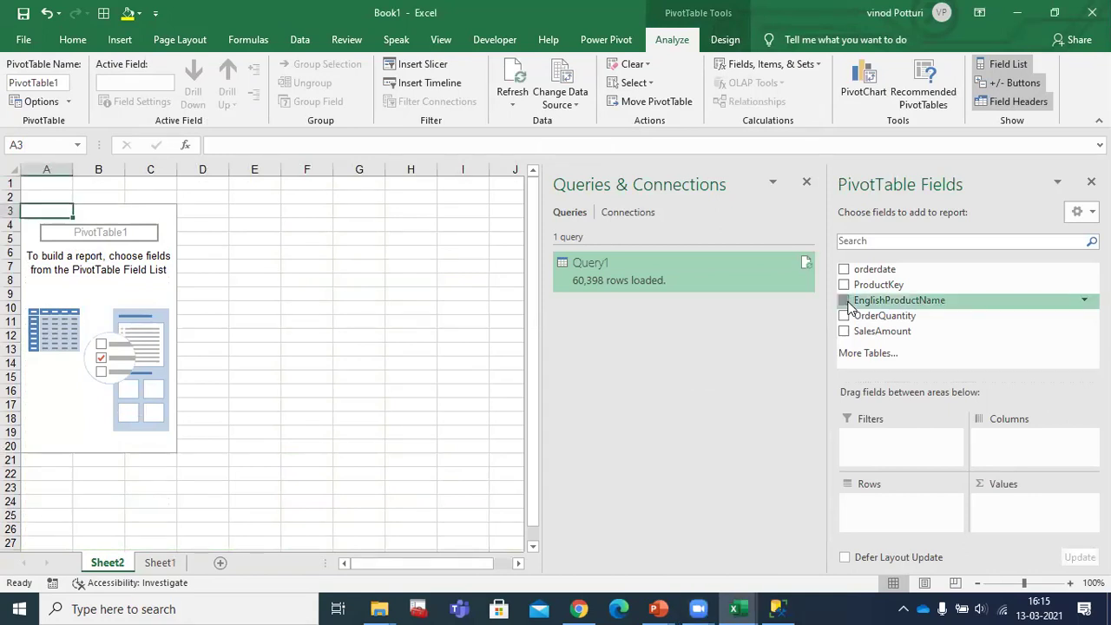
pyautogui.click(843, 317)
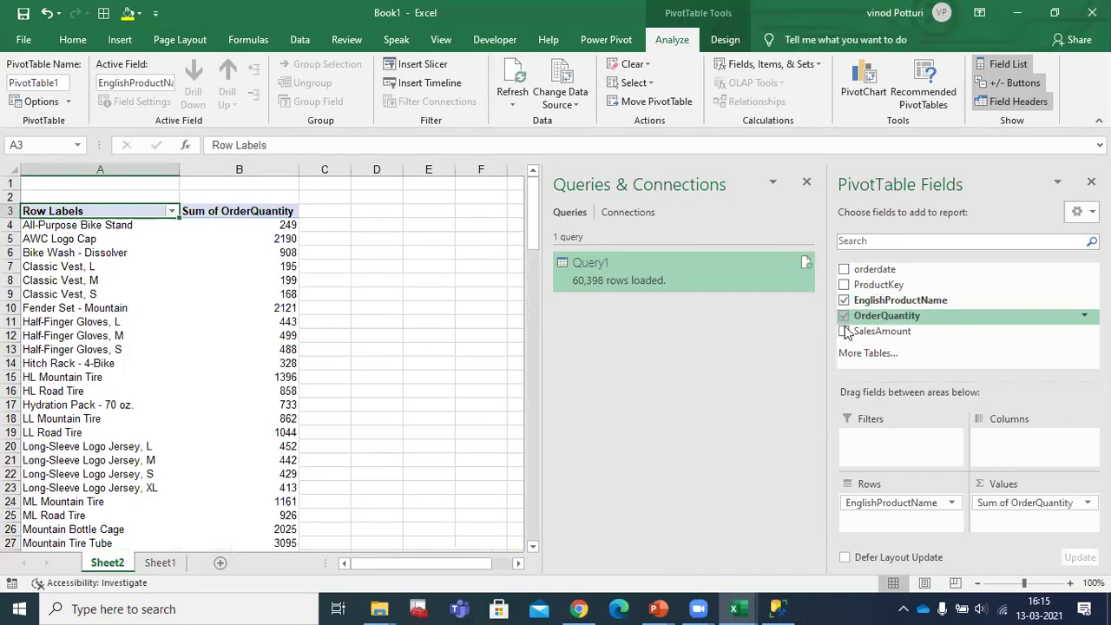
pyautogui.click(845, 332)
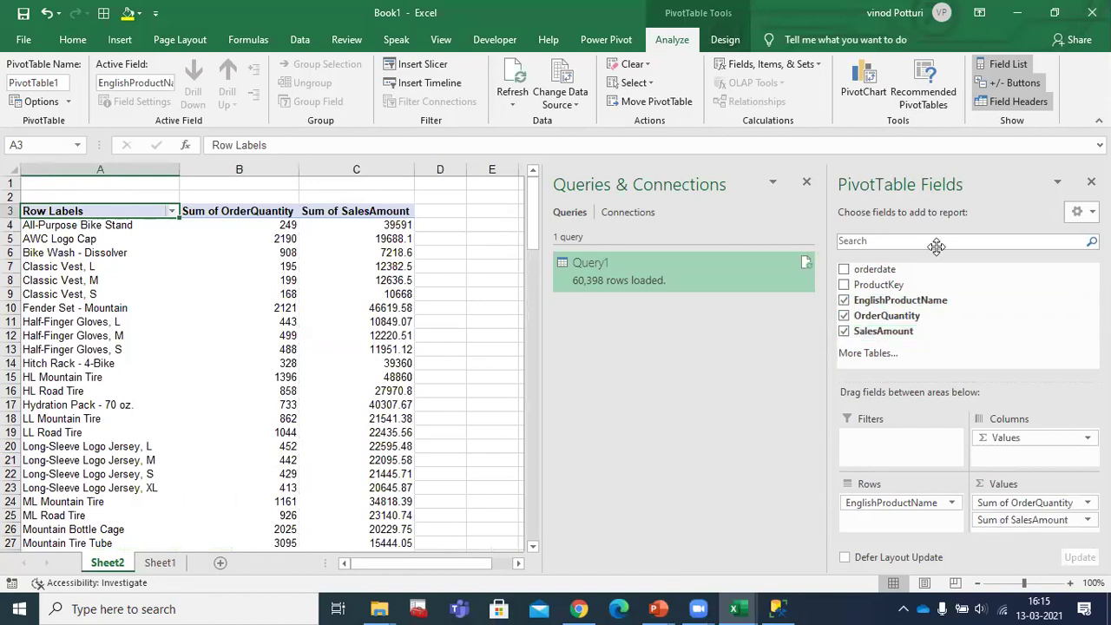
pyautogui.click(1092, 181)
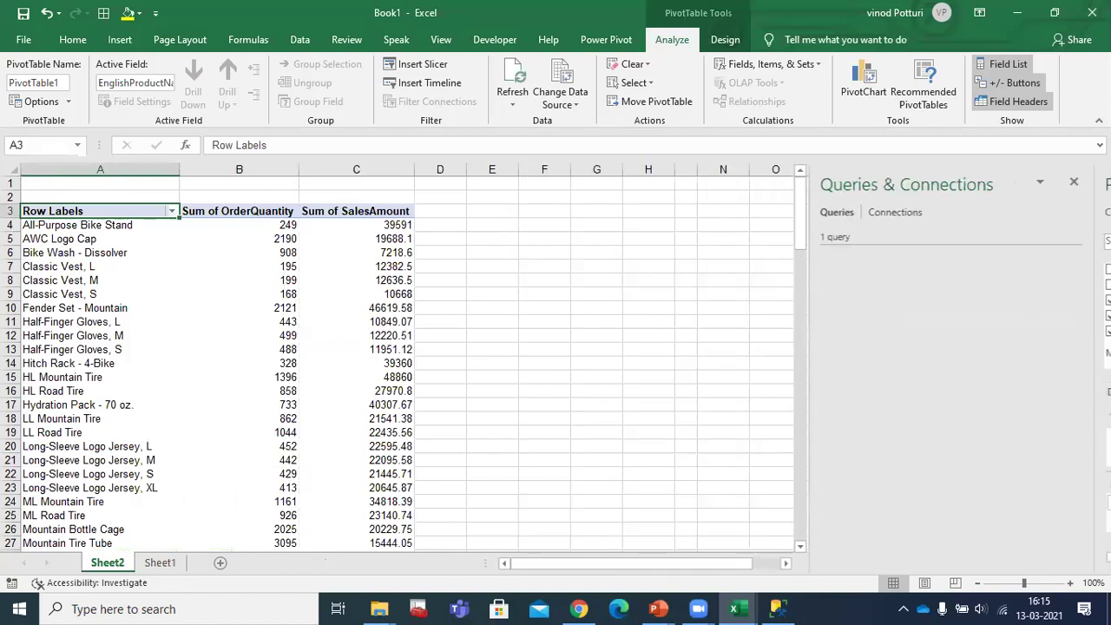
pyautogui.click(1091, 184)
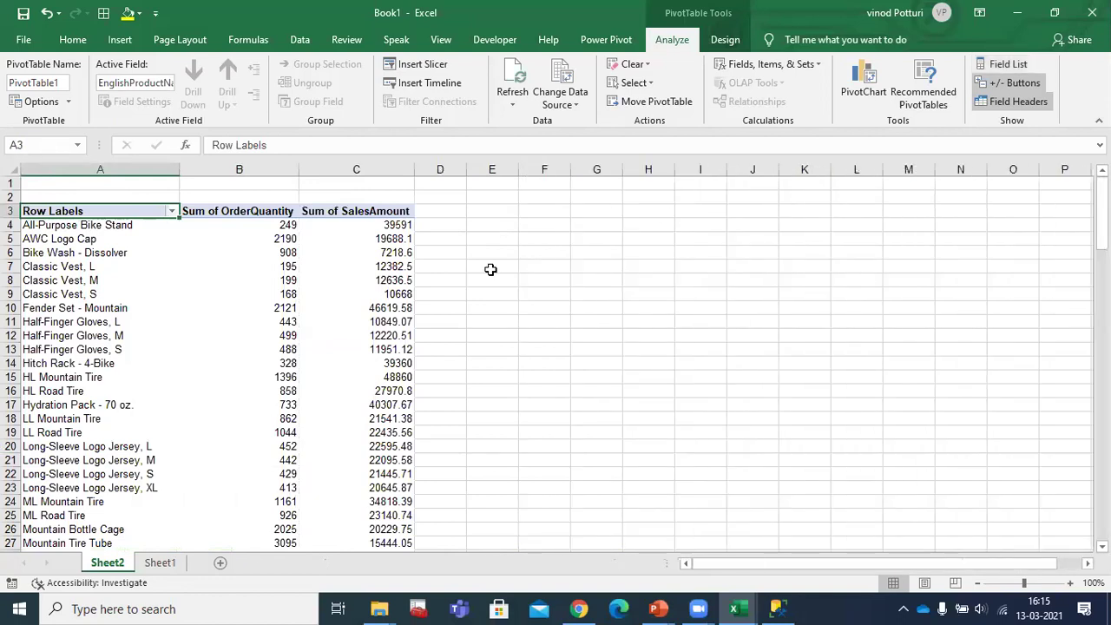
# Step: Insert a column PivotChart from the PivotTable and place it beside the data, clear of the value columns
pyautogui.click(231, 362)
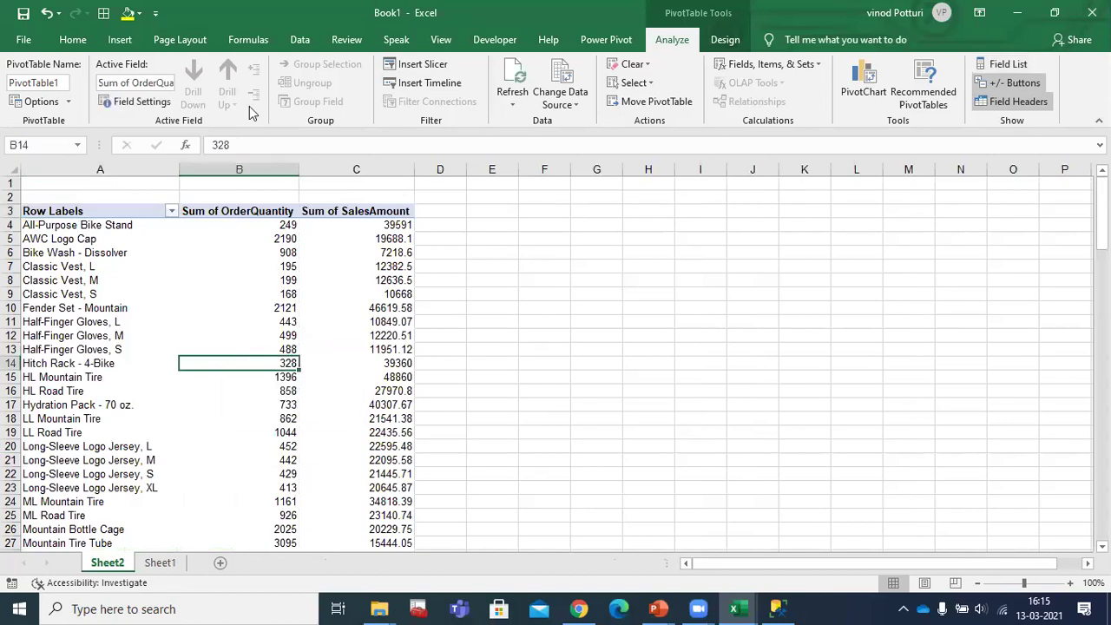
pyautogui.click(120, 40)
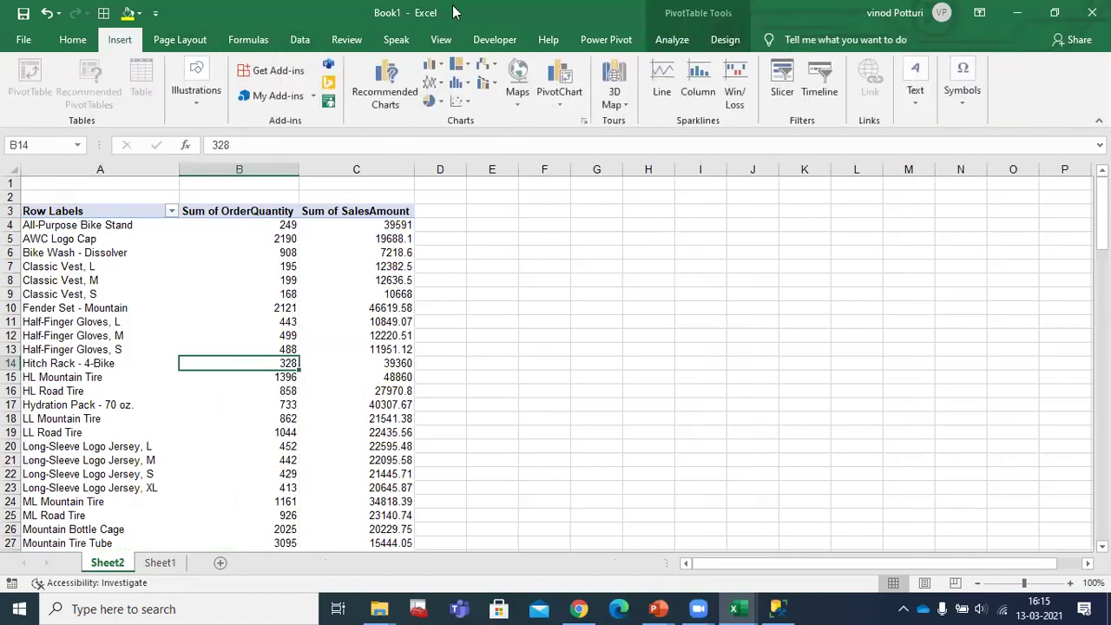
pyautogui.click(559, 74)
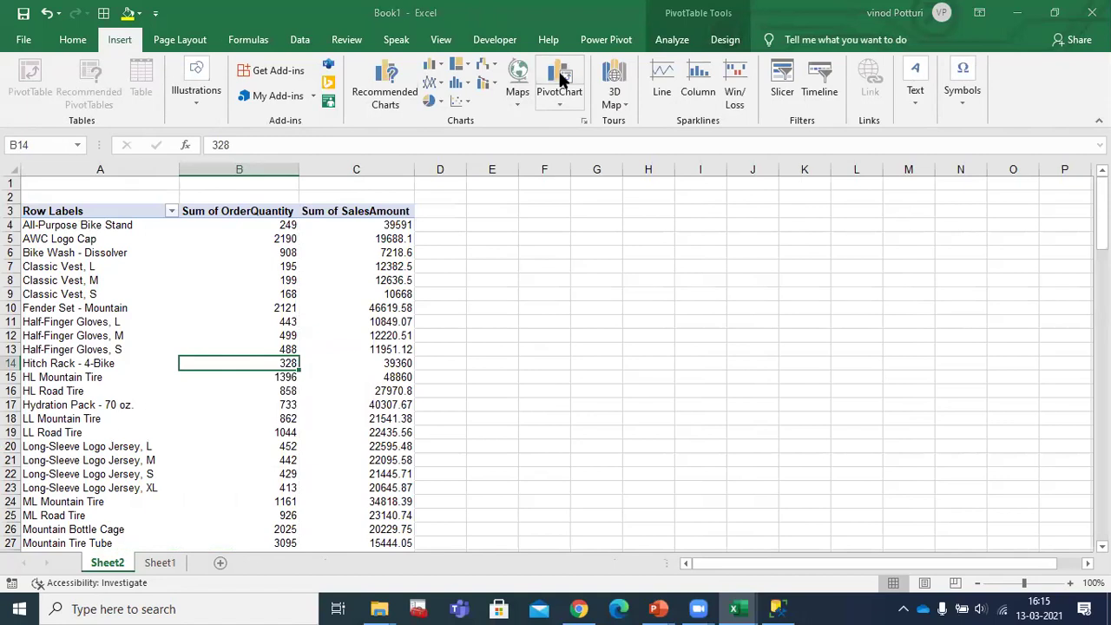
pyautogui.moveTo(524, 240)
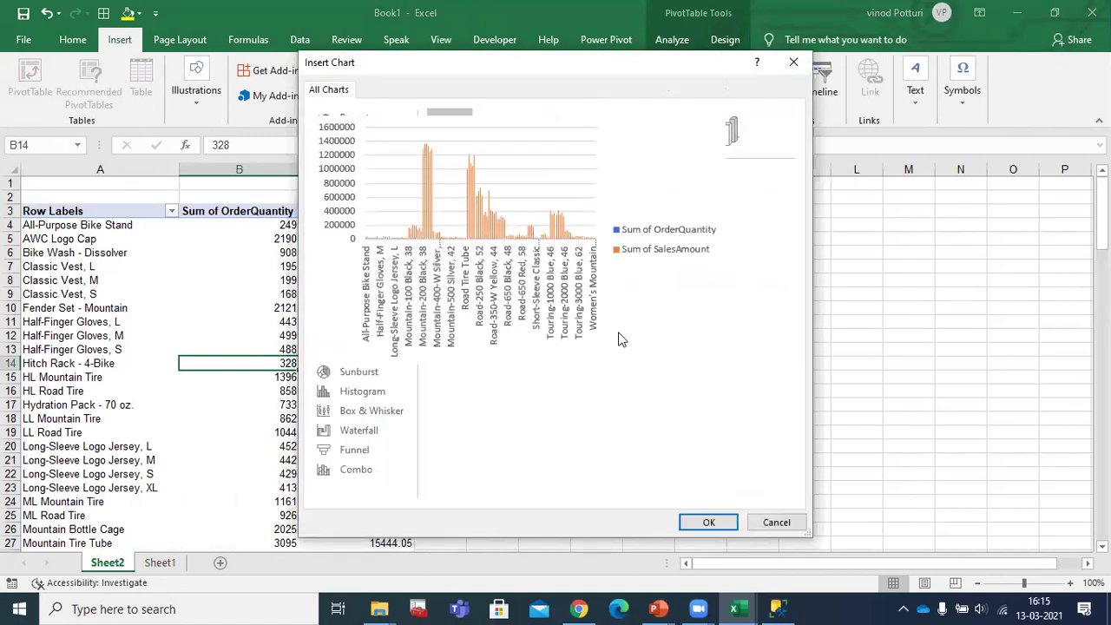
pyautogui.click(712, 522)
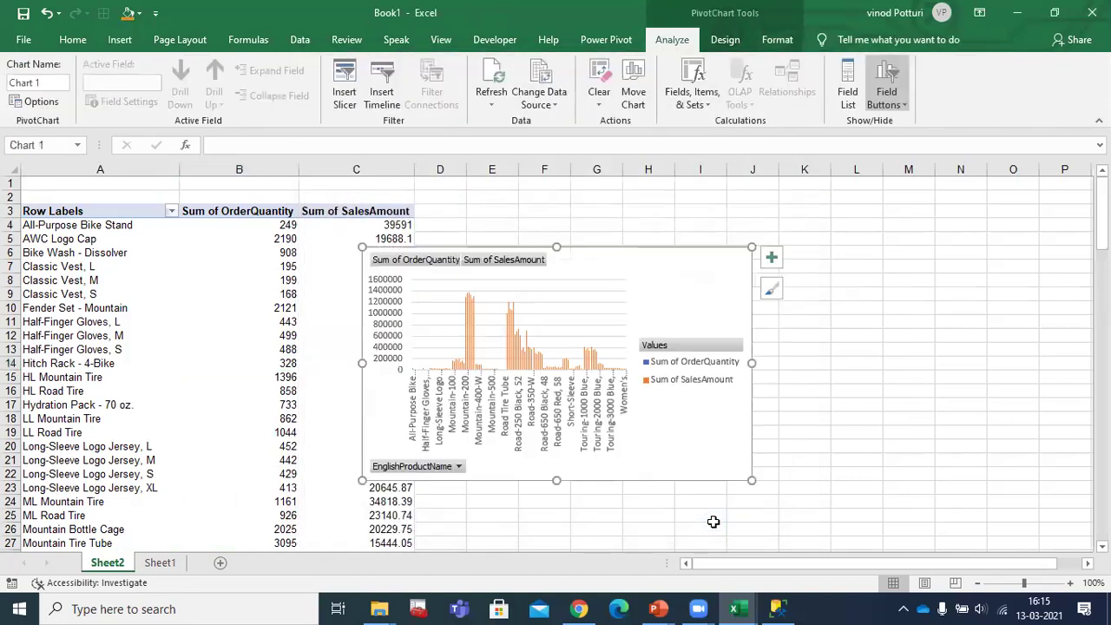
pyautogui.moveTo(602, 258); pyautogui.dragTo(744, 227)
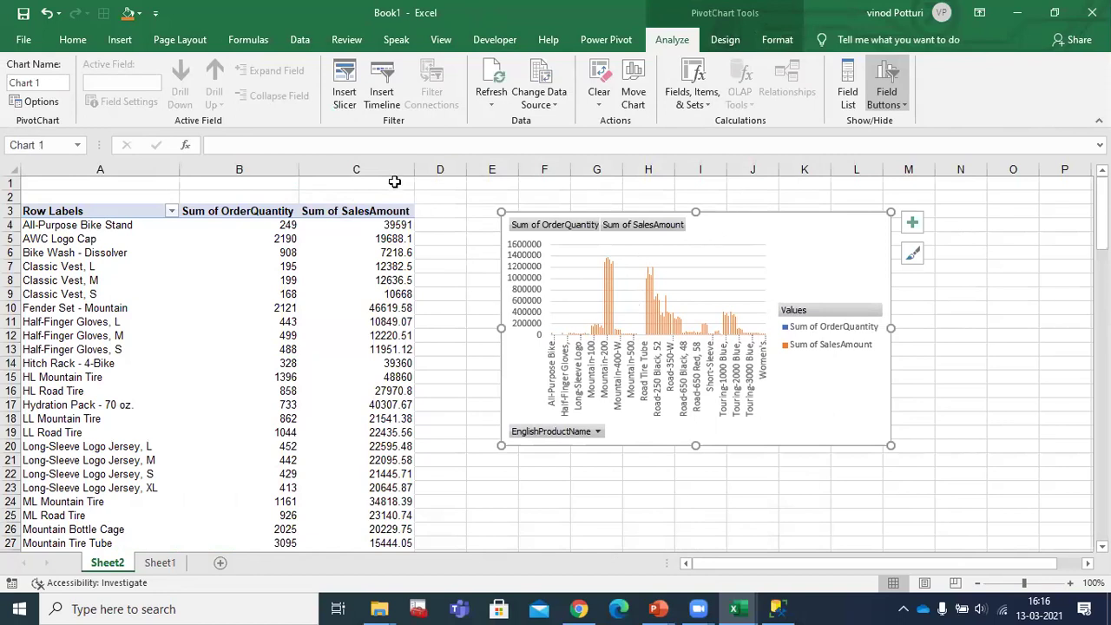
# Step: Insert a slicer for EnglishProductName on the PivotTable and place it on the far side of the chart
pyautogui.click(318, 267)
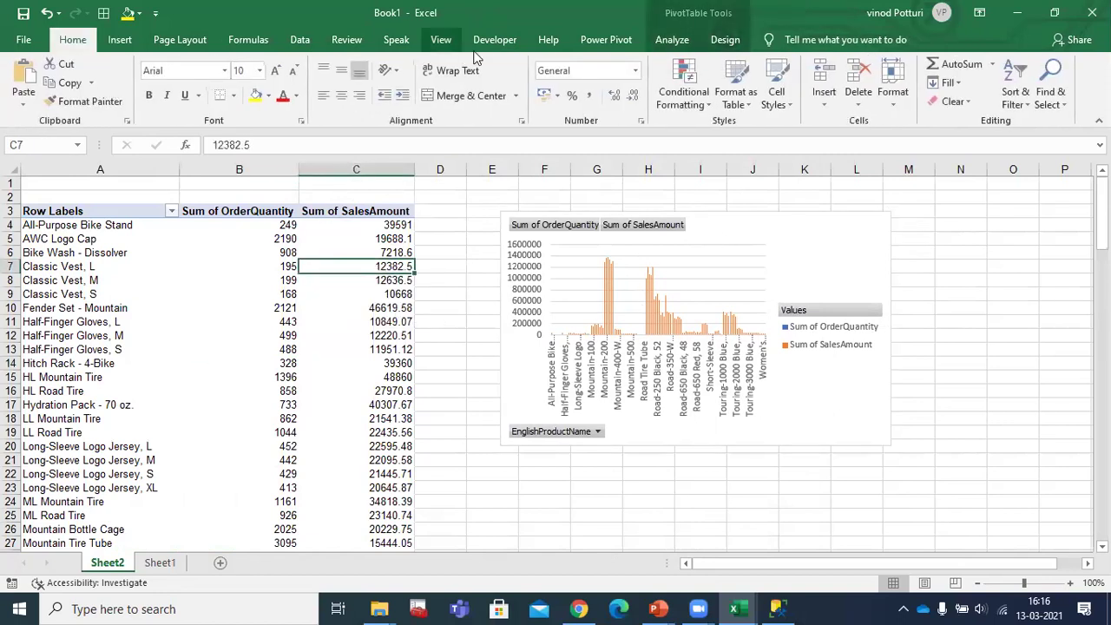
pyautogui.click(674, 39)
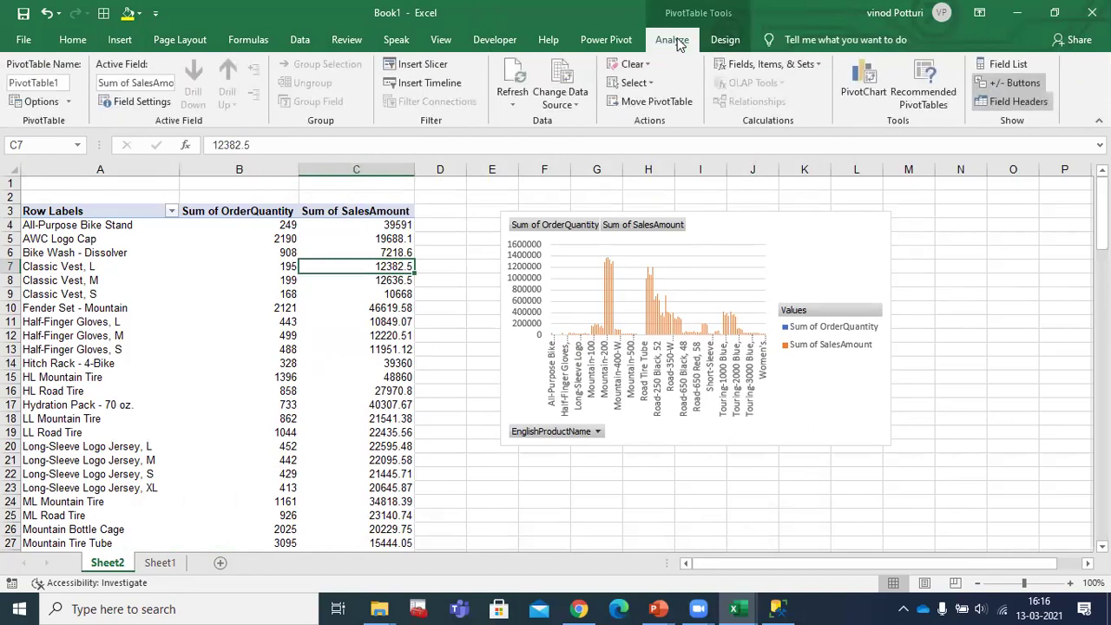
pyautogui.click(423, 66)
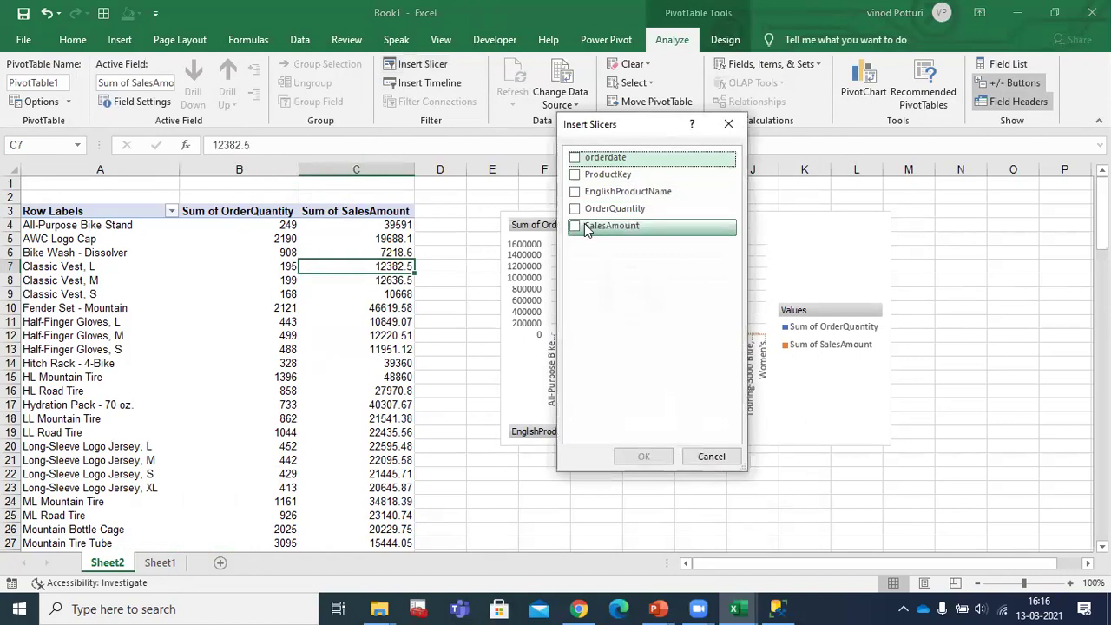
pyautogui.click(577, 193)
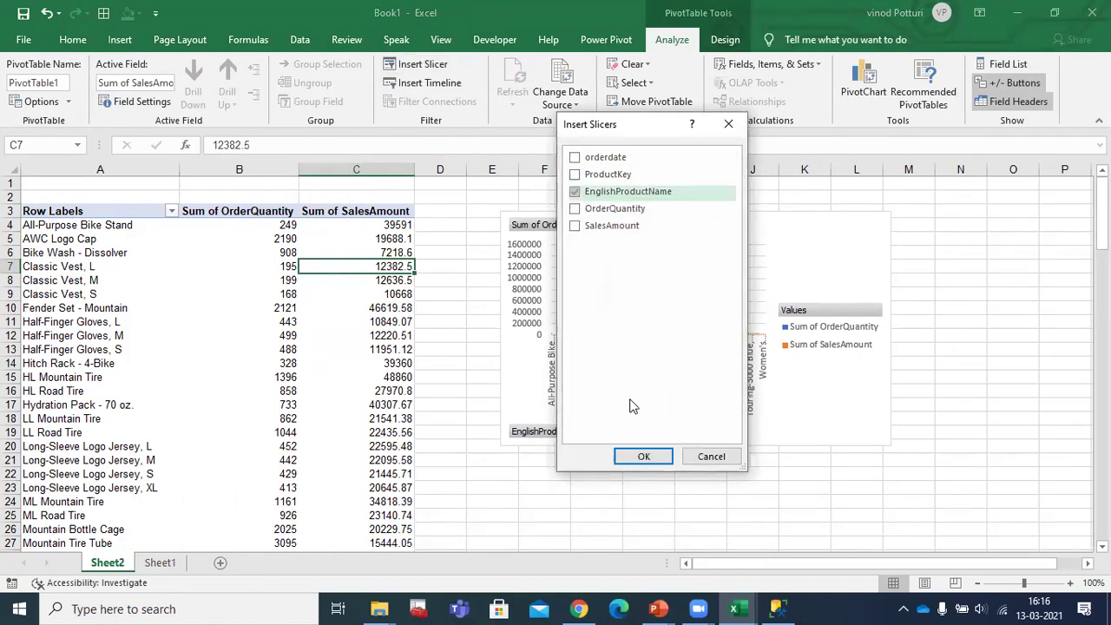
pyautogui.click(643, 457)
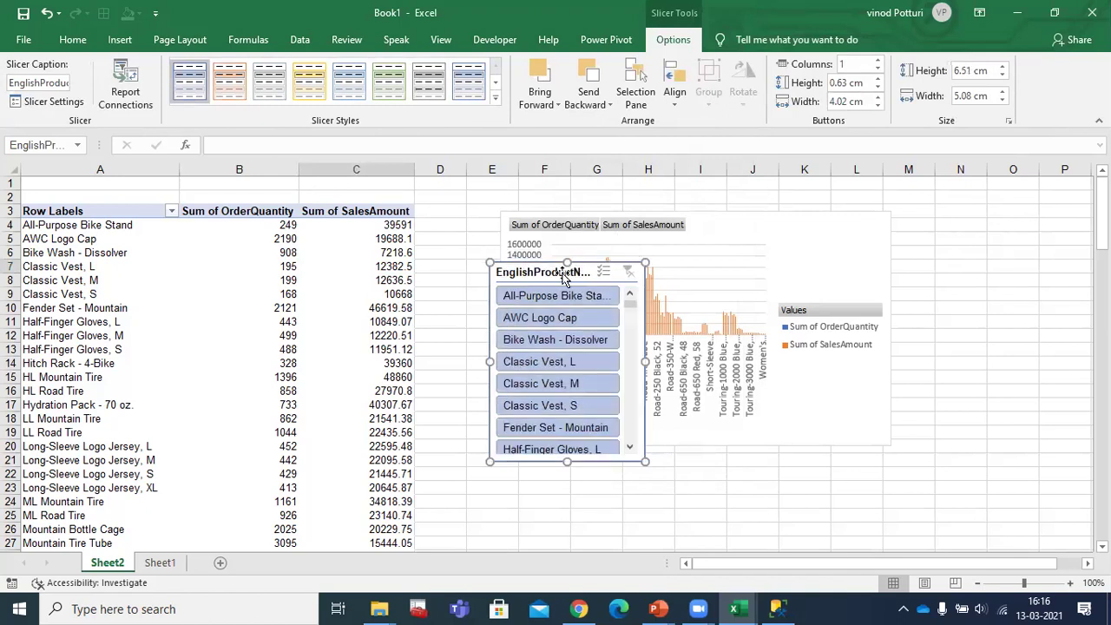
pyautogui.moveTo(576, 267); pyautogui.dragTo(1042, 184)
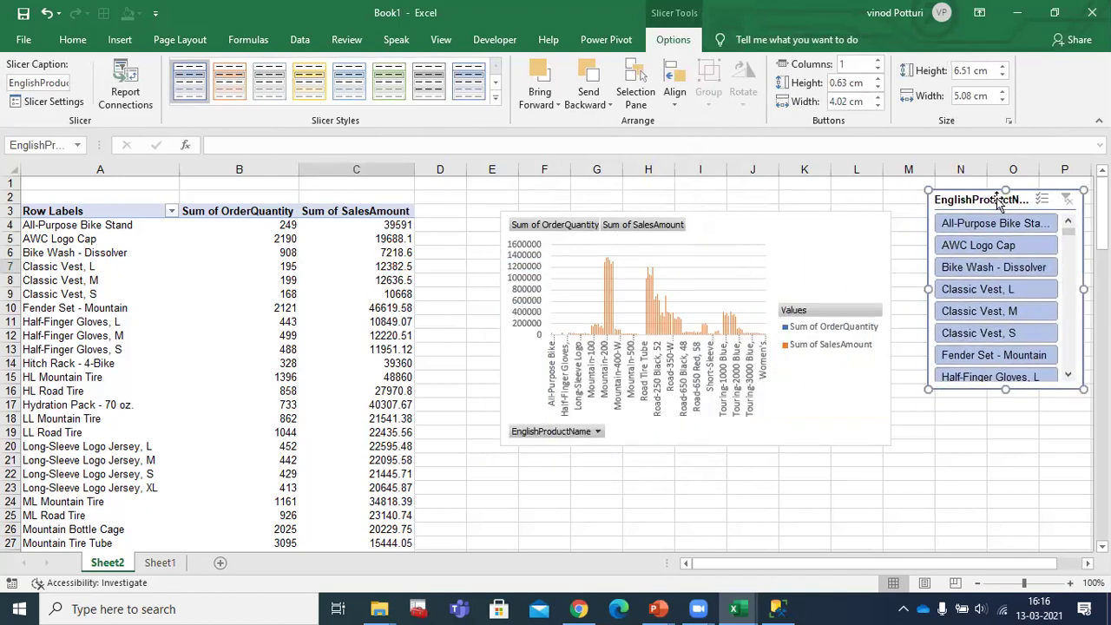
# Step: Filter the report with the slicer to AWC Logo Cap, Bike Wash - Dissolver, Classic Vest, L and Classic Vest, M
pyautogui.click(967, 246)
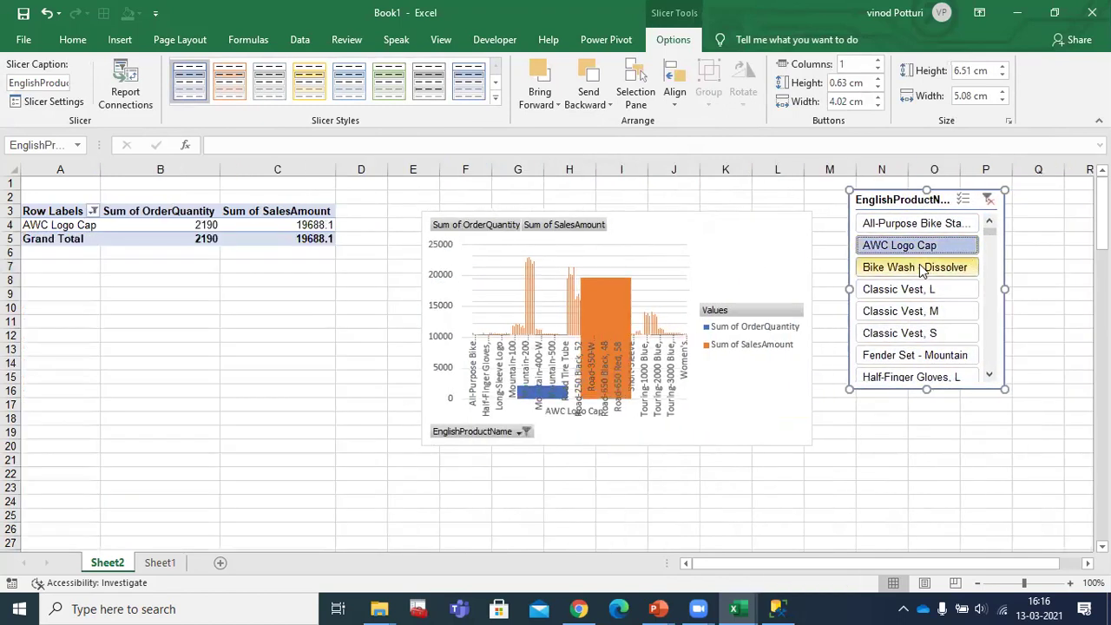
pyautogui.keyDown('ctrl'); pyautogui.click(916, 267); pyautogui.keyUp('ctrl')
pyautogui.keyDown('ctrl'); pyautogui.click(912, 294); pyautogui.keyUp('ctrl')
pyautogui.keyDown('ctrl'); pyautogui.click(912, 313); pyautogui.keyUp('ctrl')
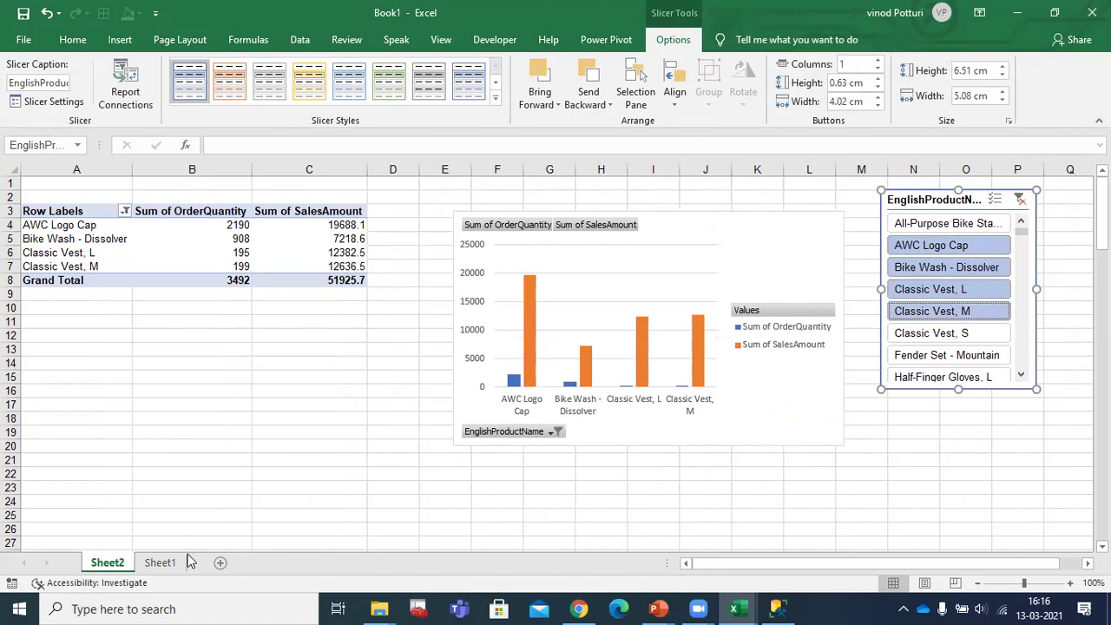
# Step: Refresh all of the workbook's data connections so the PivotTable report uses the latest source data
pyautogui.click(764, 501)
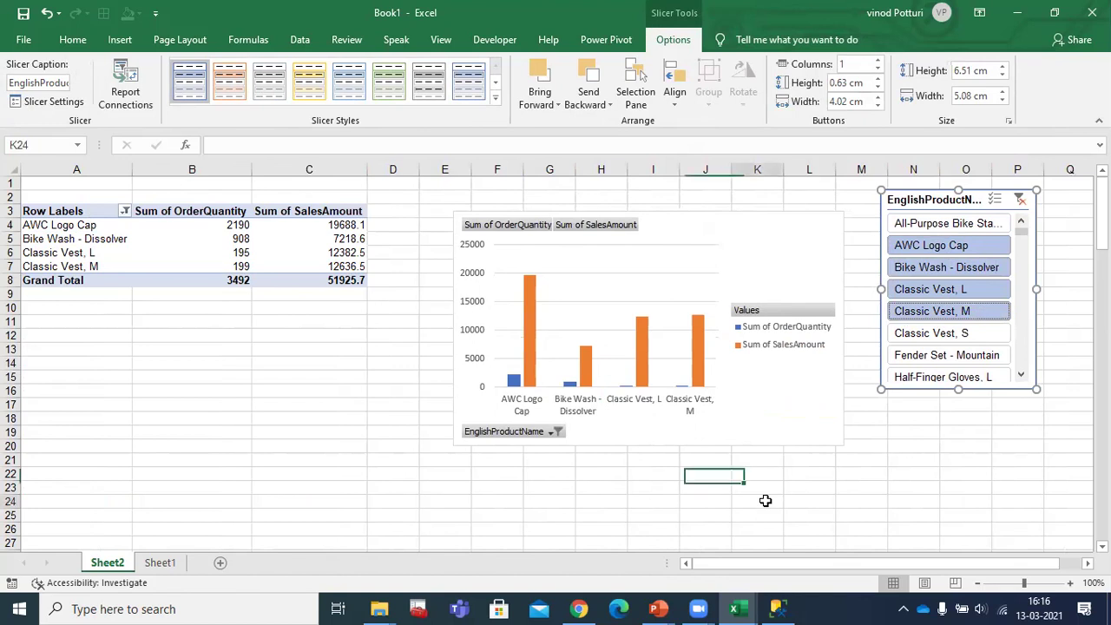
pyautogui.click(300, 41)
pyautogui.click(292, 80)
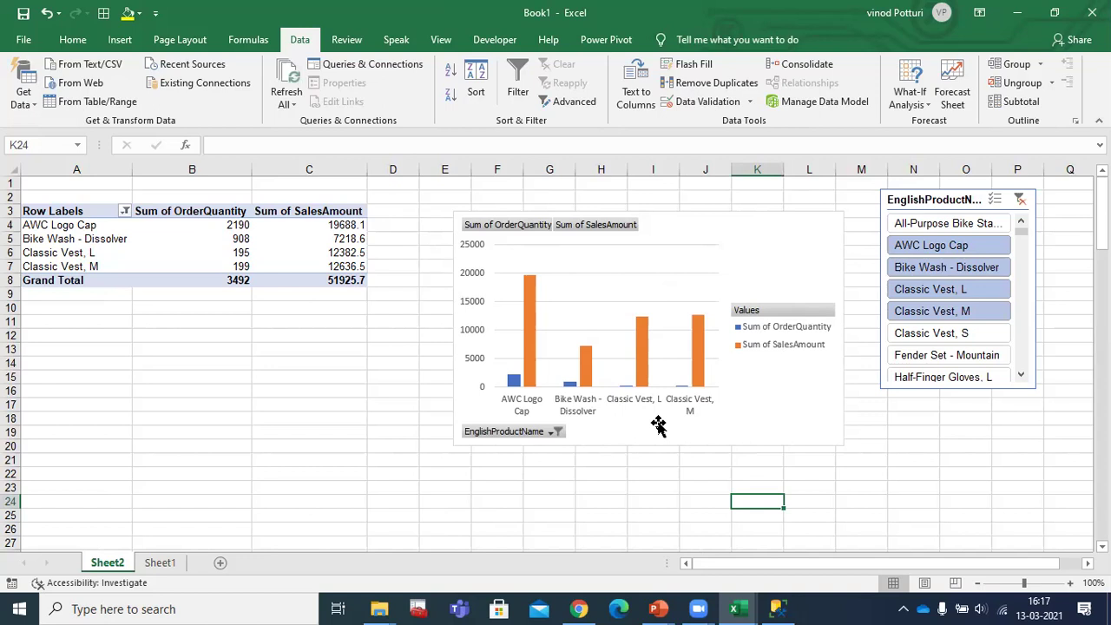
pyautogui.click(423, 374)
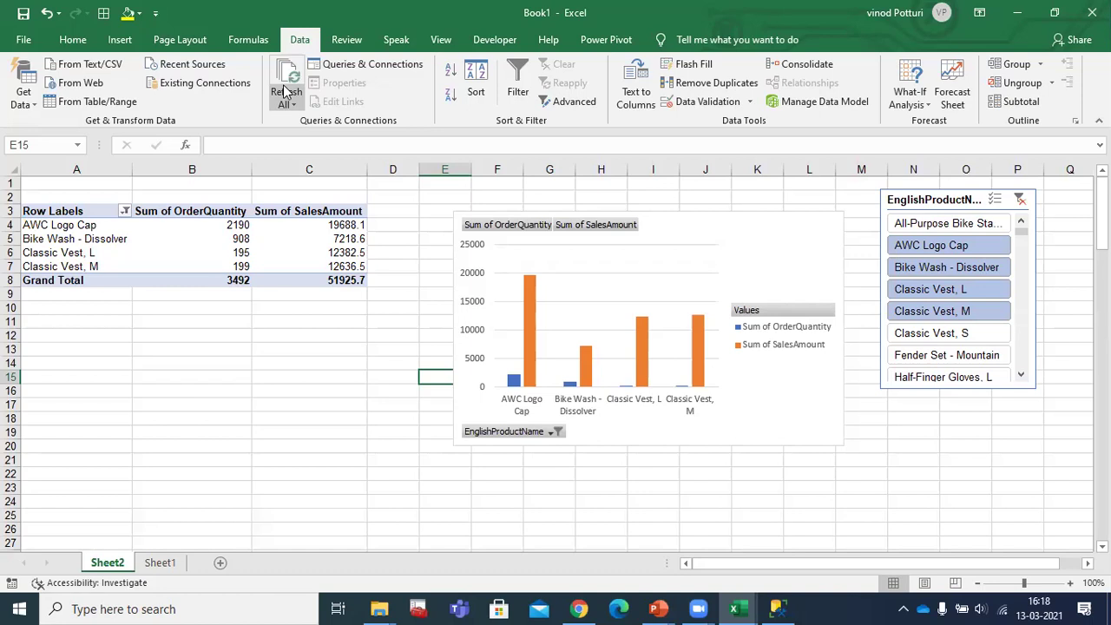
pyautogui.click(359, 440)
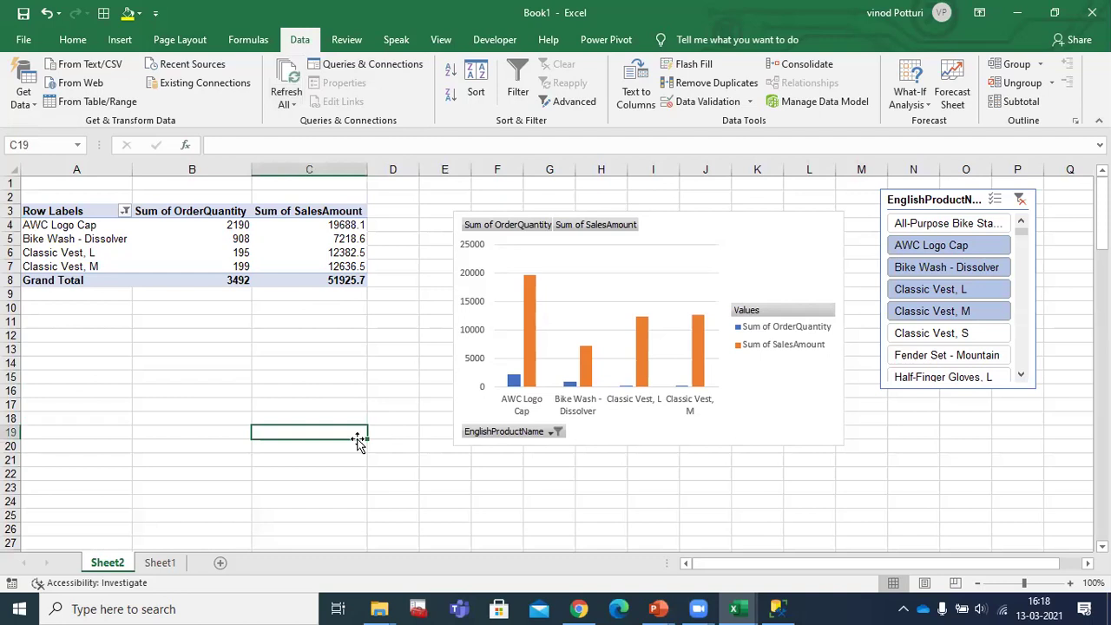
pyautogui.click(297, 366)
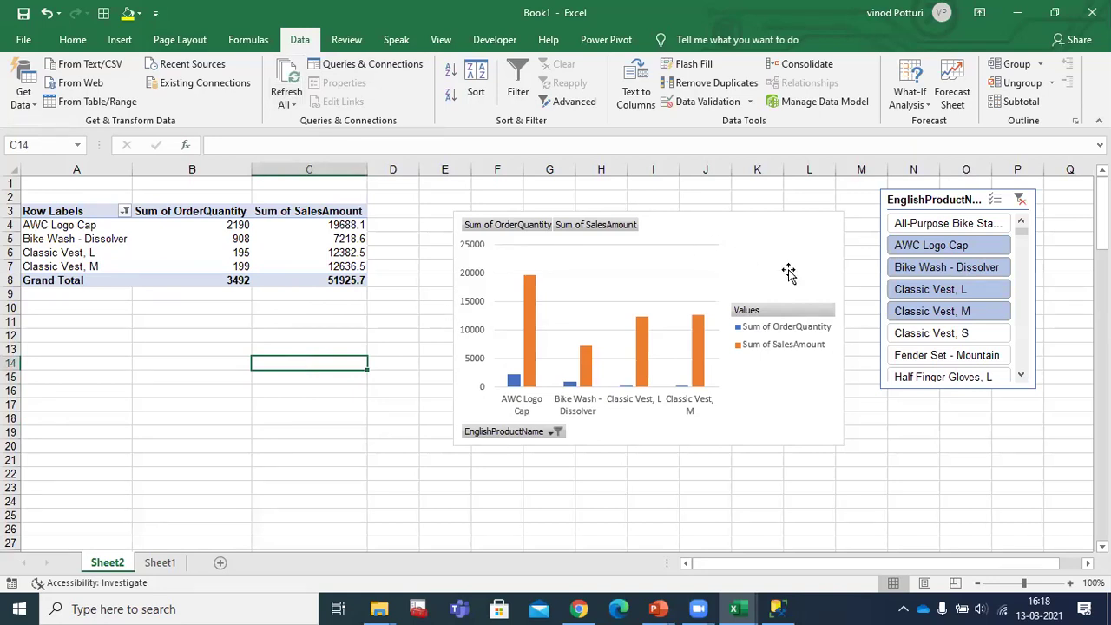
# Step: Minimize the open Excel, SQL Server Management Studio and PowerPoint windows and start Power BI Desktop
pyautogui.click(1021, 12)
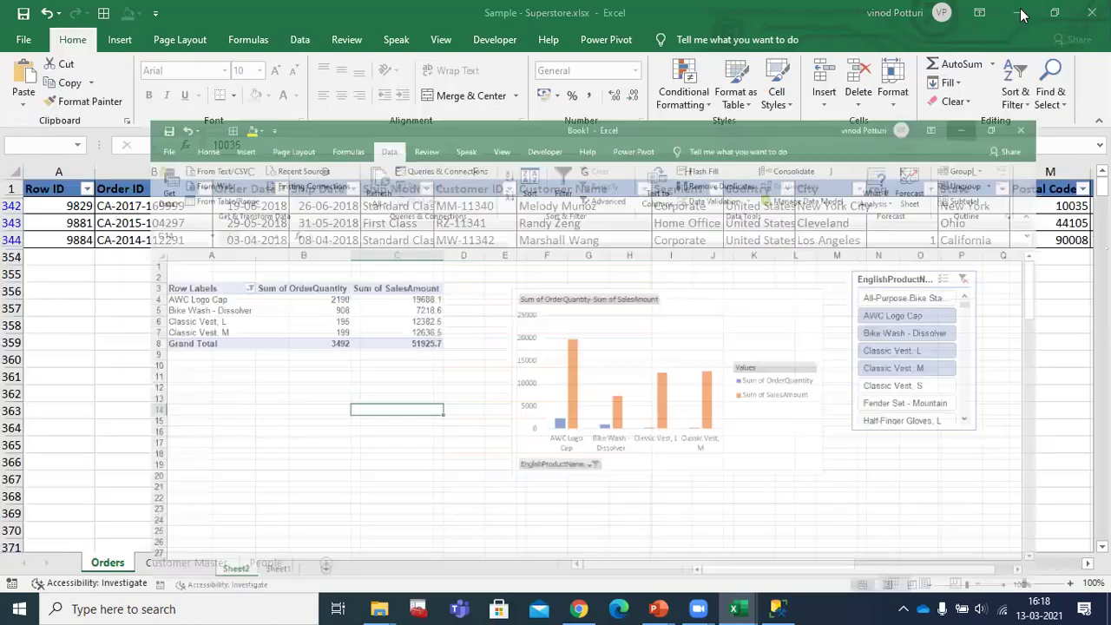
pyautogui.click(1023, 13)
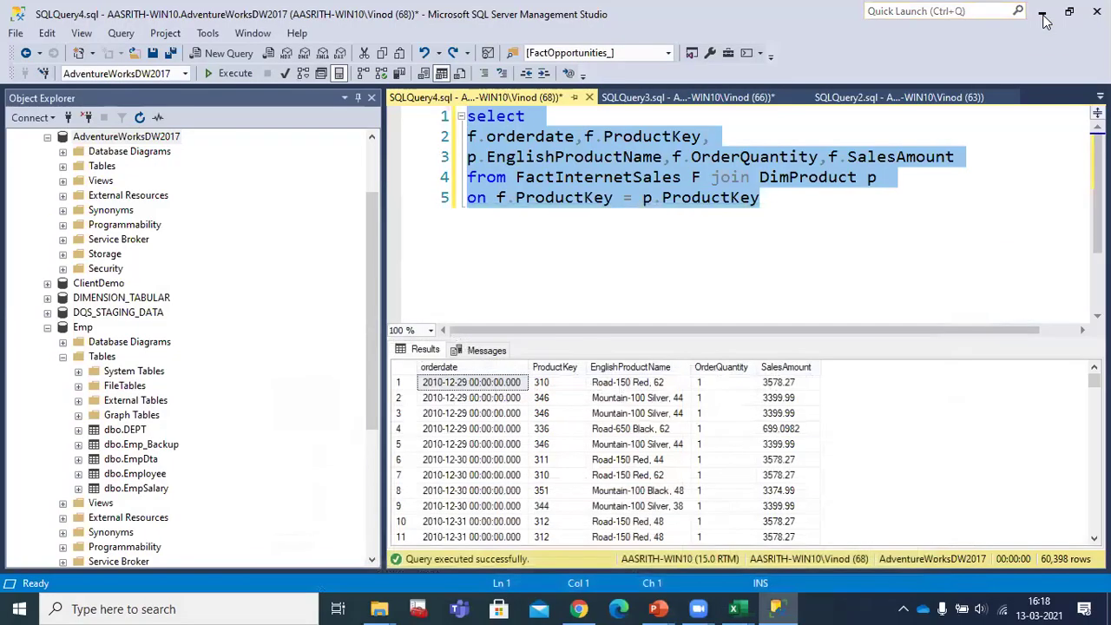
pyautogui.click(1042, 13)
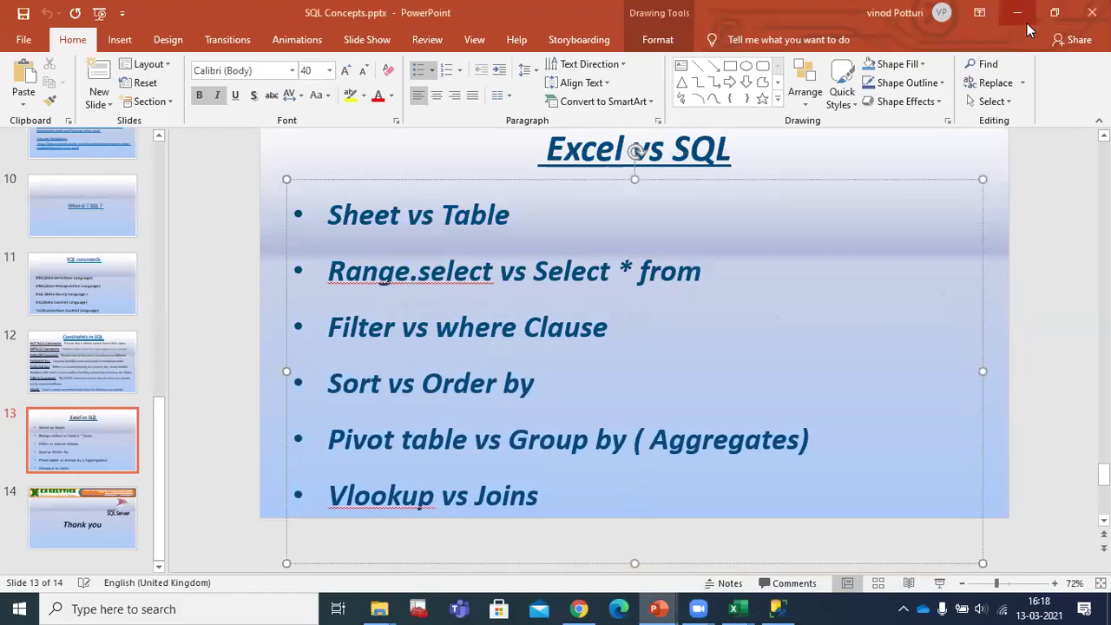
pyautogui.click(1027, 23)
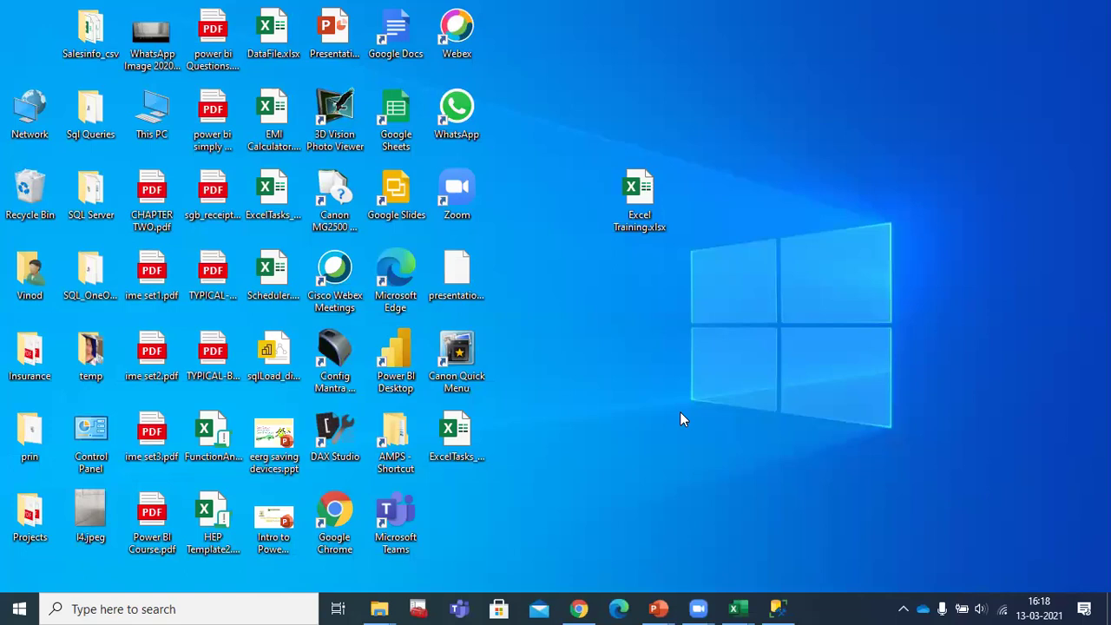
pyautogui.doubleClick(392, 364)
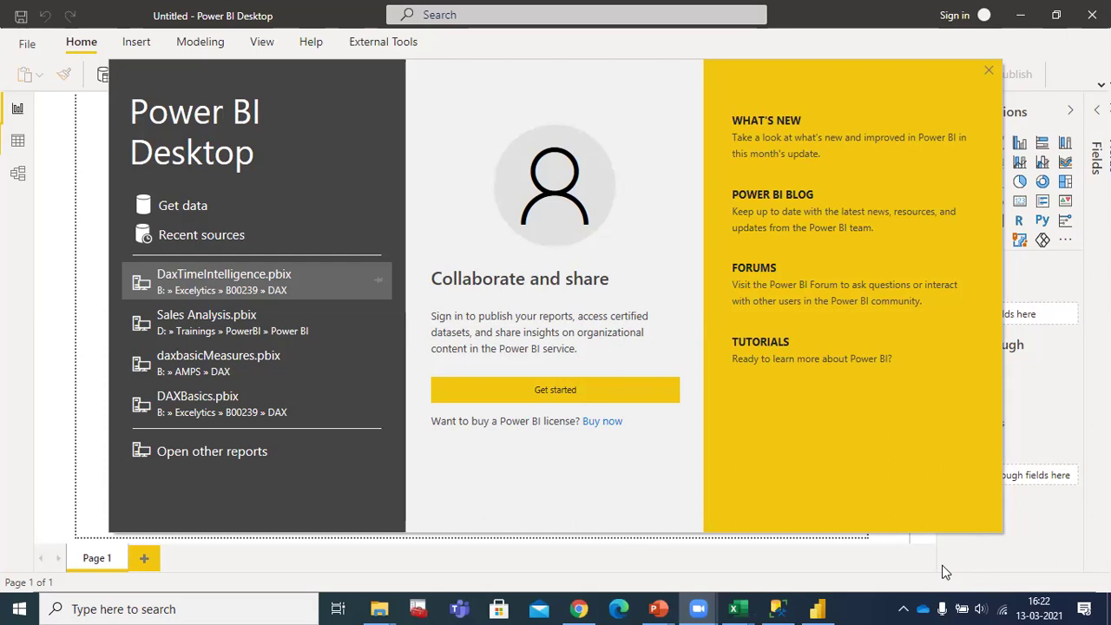
# Step: Switch to SQL Server Management Studio to review the FactInternetSales and DimProduct join query, and return to Power BI Desktop
pyautogui.click(779, 607)
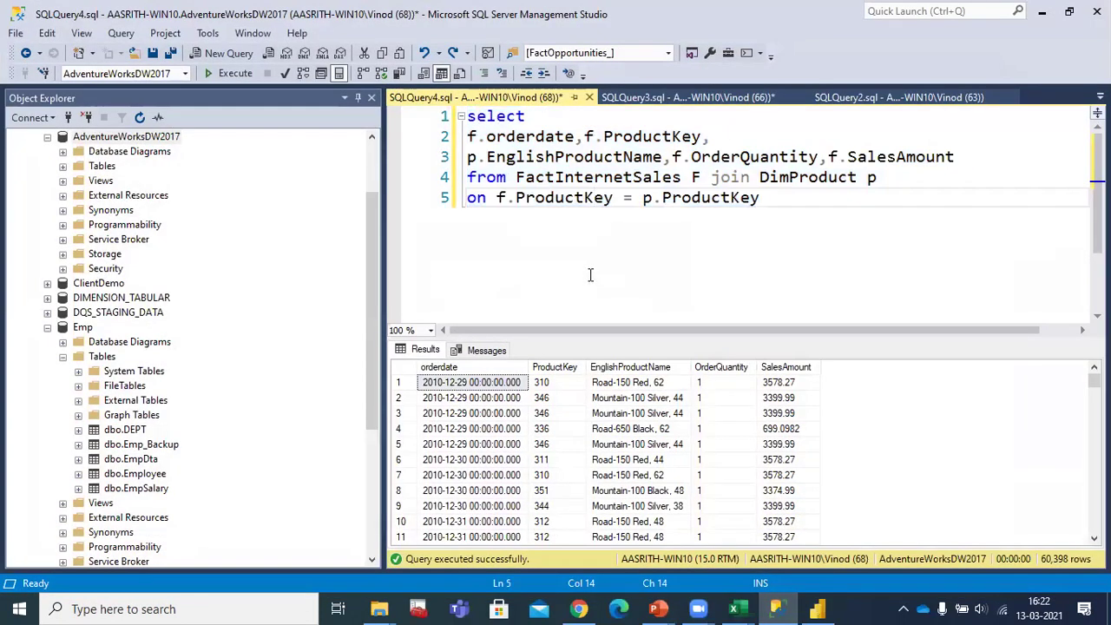
pyautogui.click(584, 177)
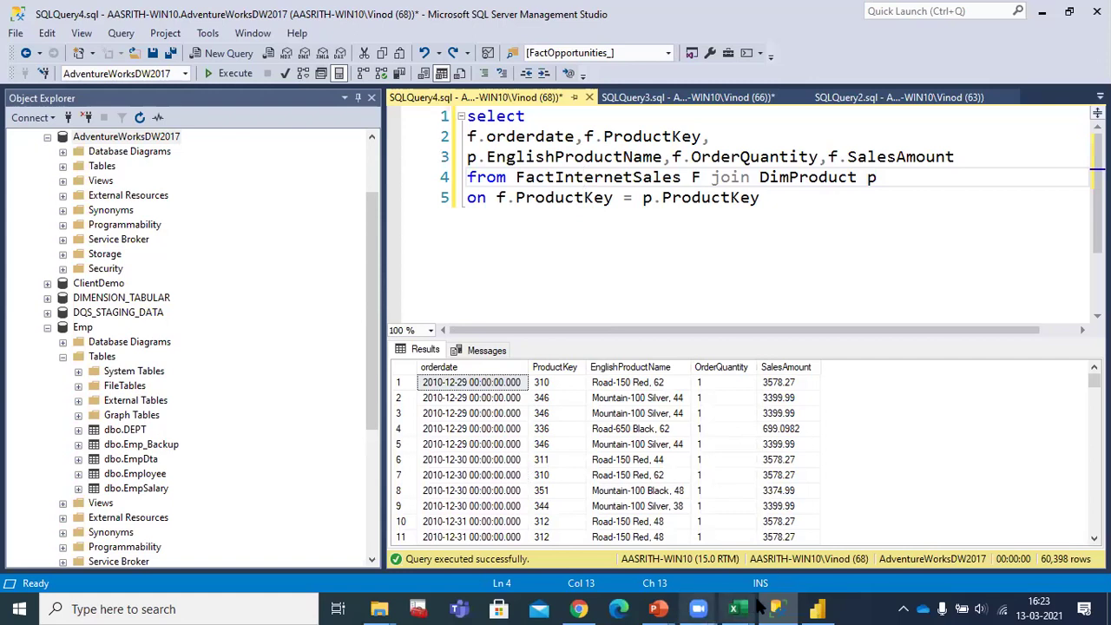
pyautogui.click(817, 607)
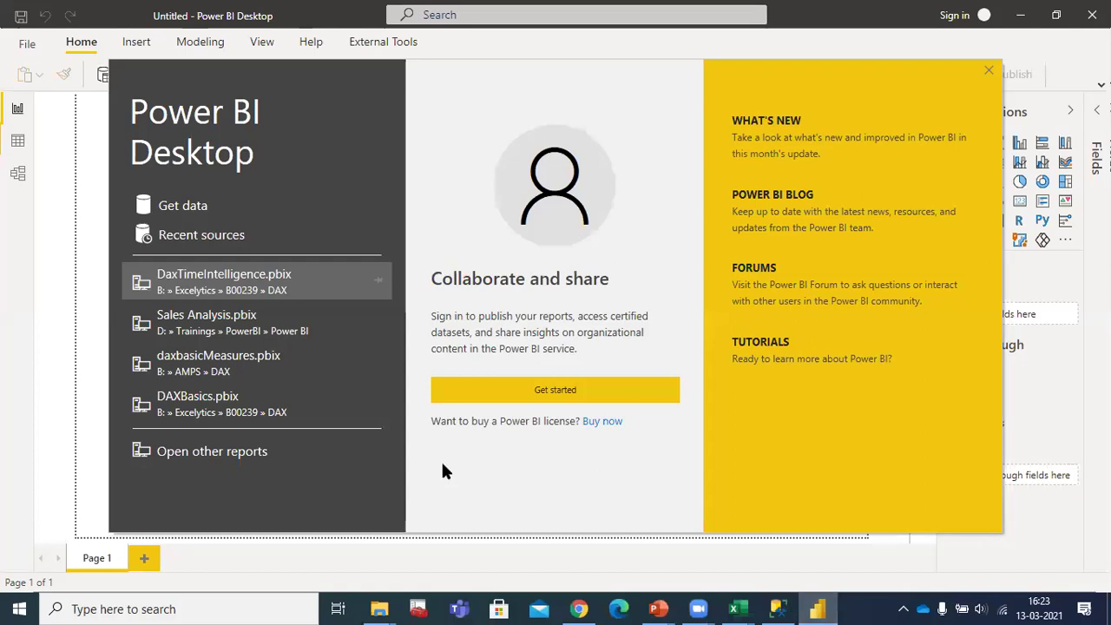
# Step: Start a SQL Server database connection with server aasrith-win10 and database adventureworksdw2017
pyautogui.click(196, 211)
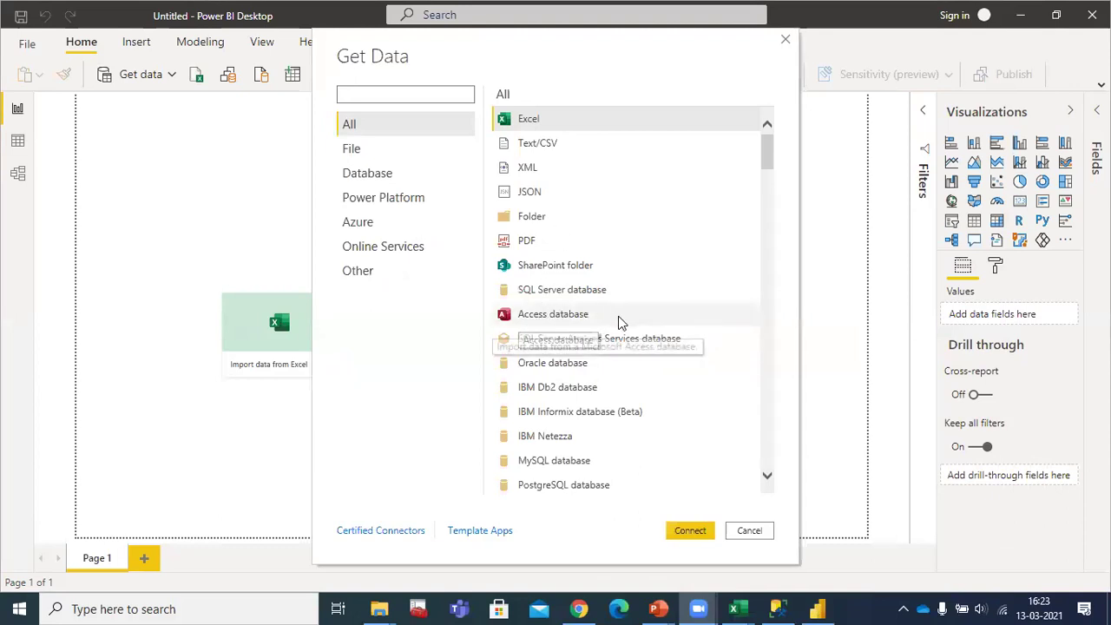
pyautogui.click(551, 289)
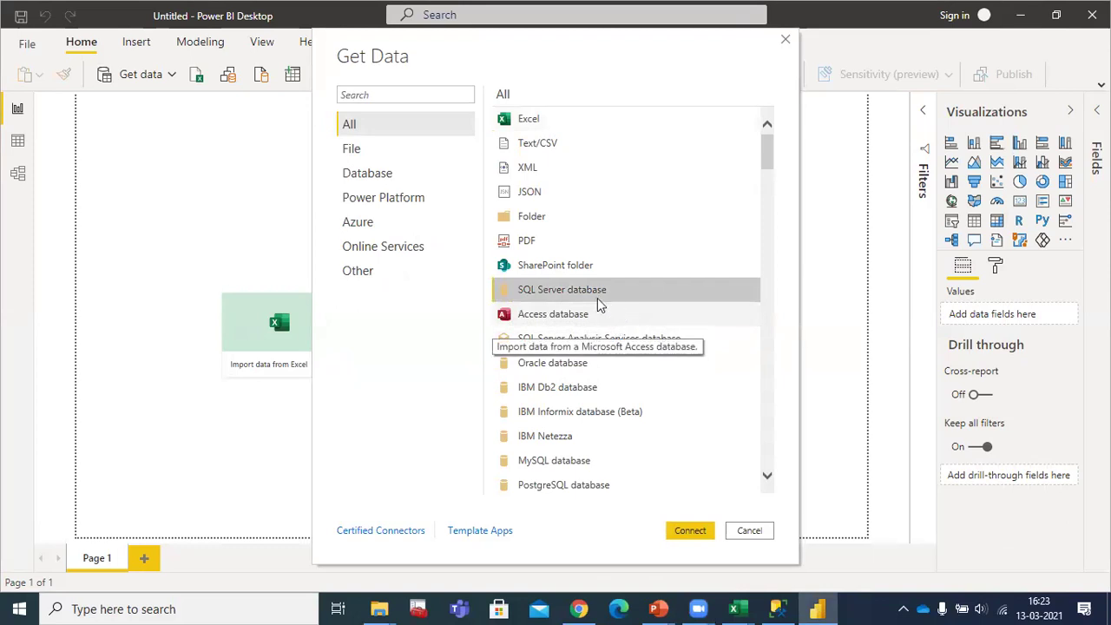
pyautogui.click(681, 528)
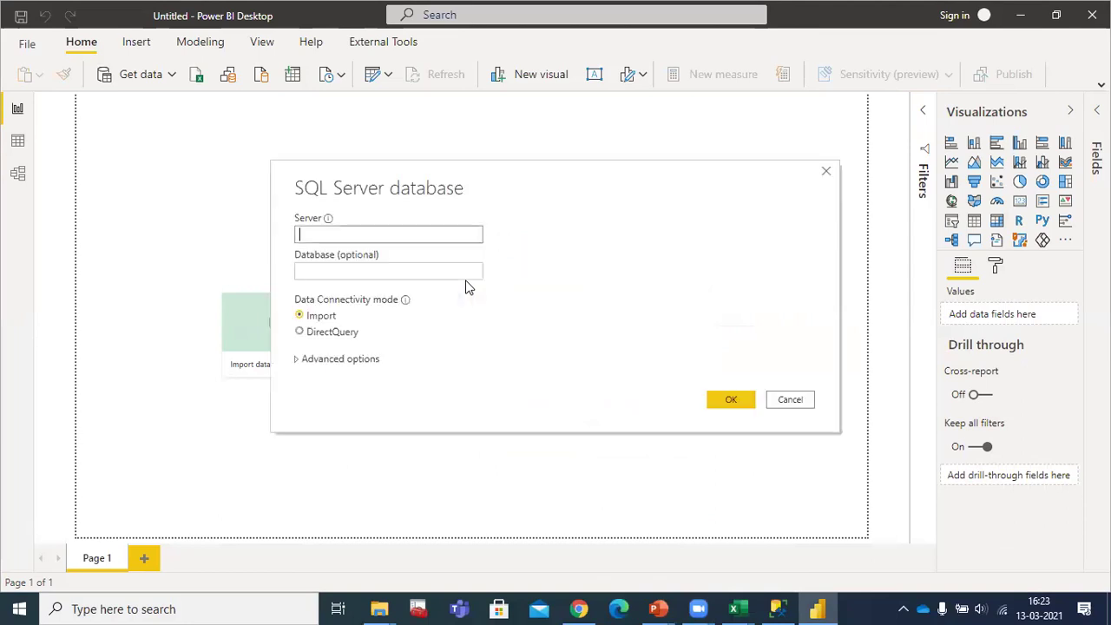
pyautogui.write('aasrith-win10')
pyautogui.press('Tab')
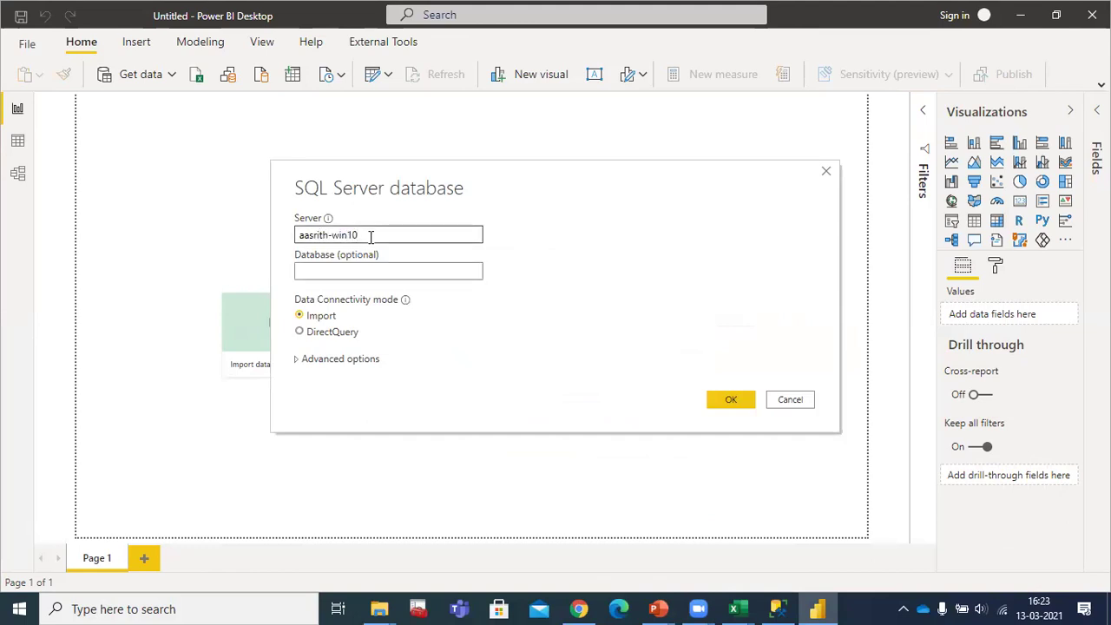
pyautogui.write('adventureworksd')
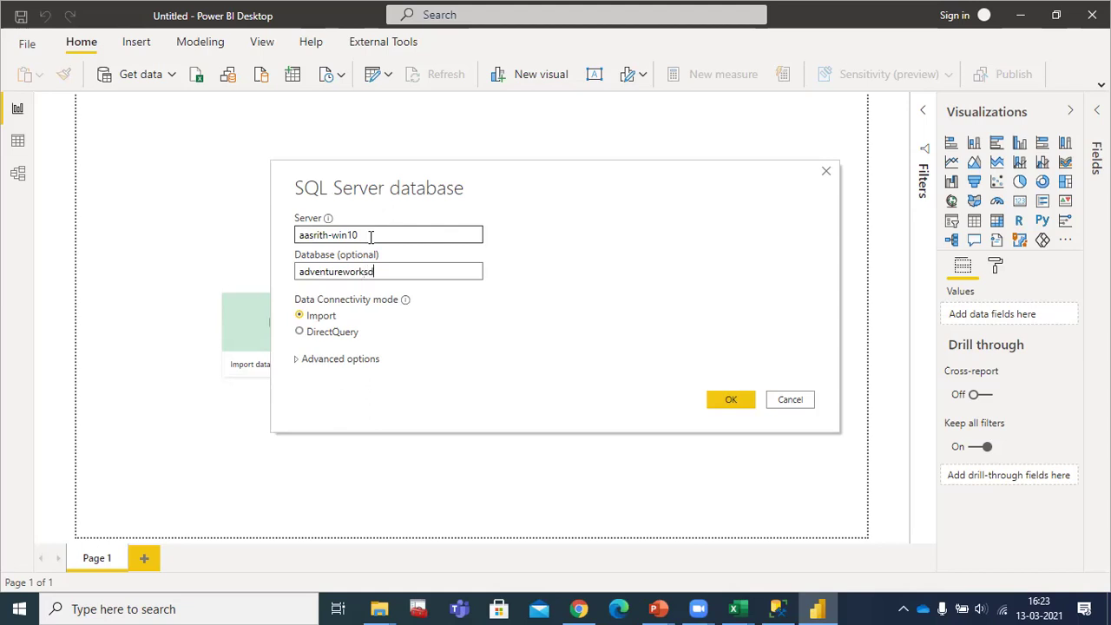
pyautogui.write('w2017')
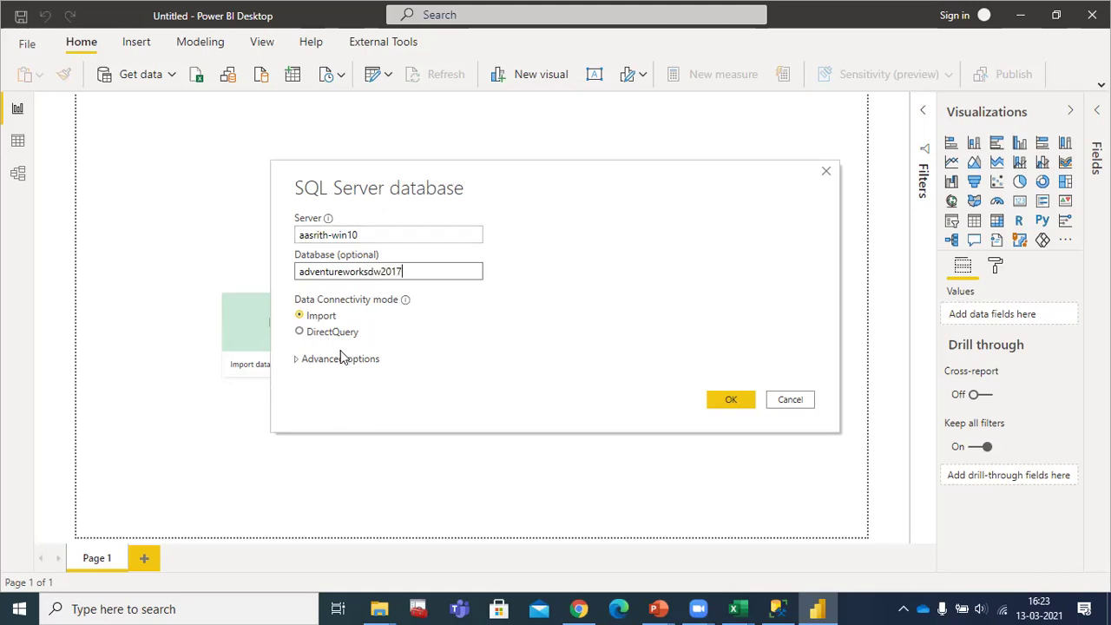
# Step: Supply the FactInternetSales and DimProduct join query as the connection's SQL statement and open its result in Power Query Editor
pyautogui.click(298, 362)
pyautogui.click(356, 441)
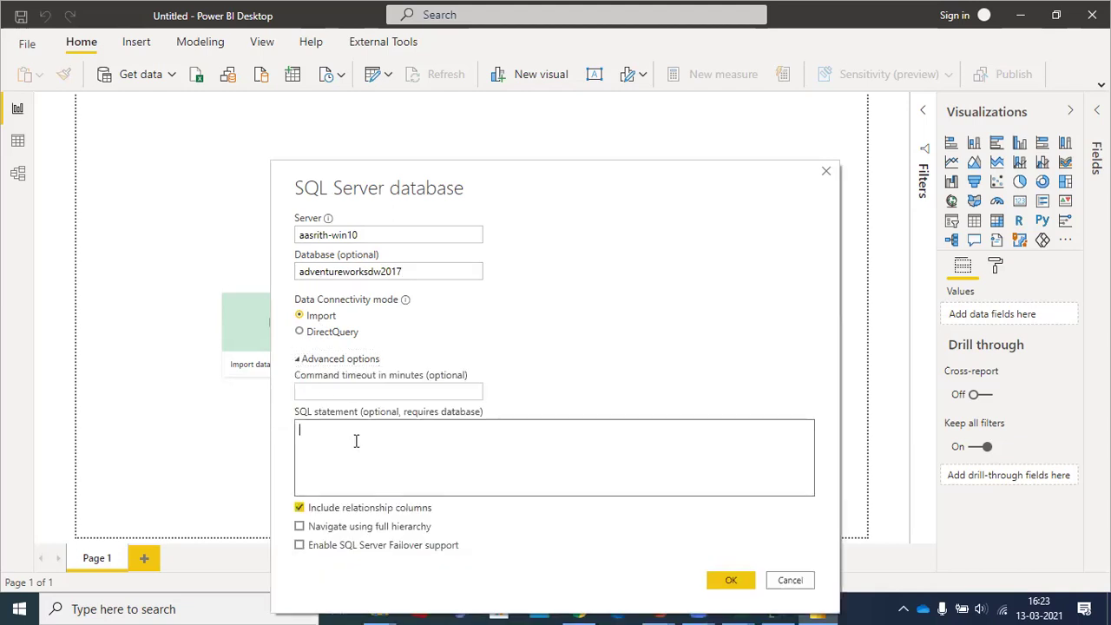
pyautogui.write('select f.orderdate,f.ProductKey, p.EnglishProductName,f.OrderQuantity,f.SalesAmount from FactInternetSales F join DimProduct p on f.ProductKey = p.ProductKey')
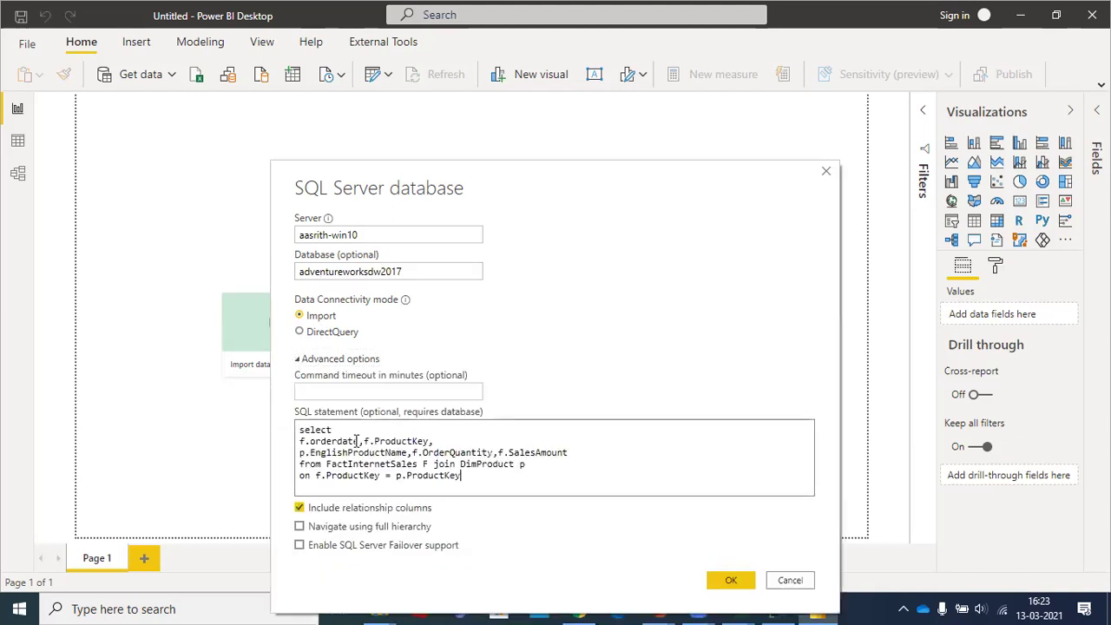
pyautogui.click(735, 577)
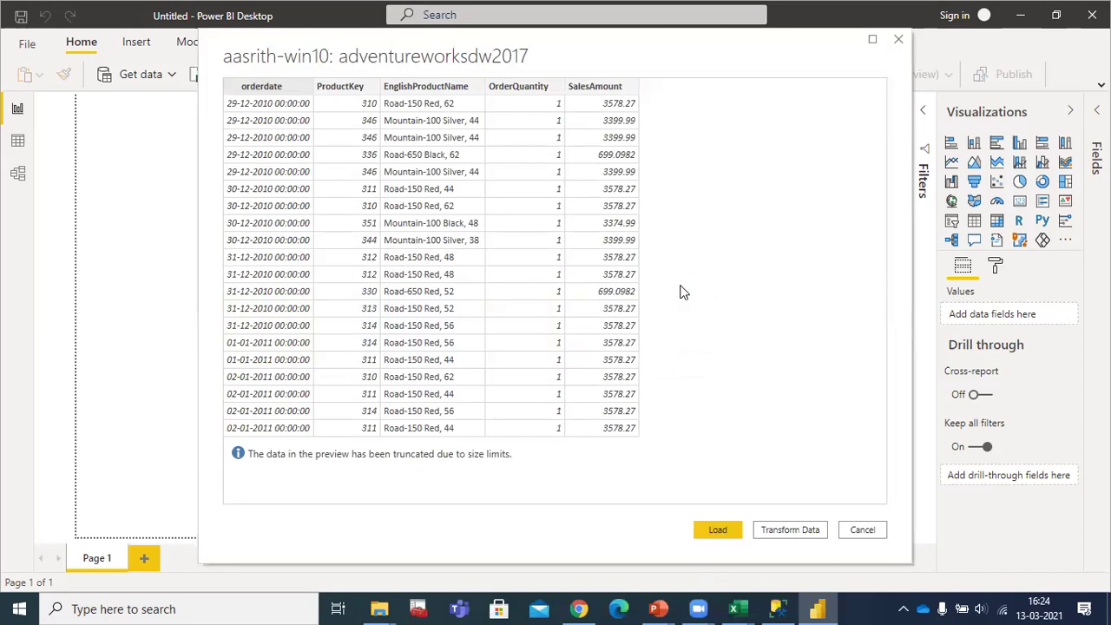
pyautogui.click(787, 534)
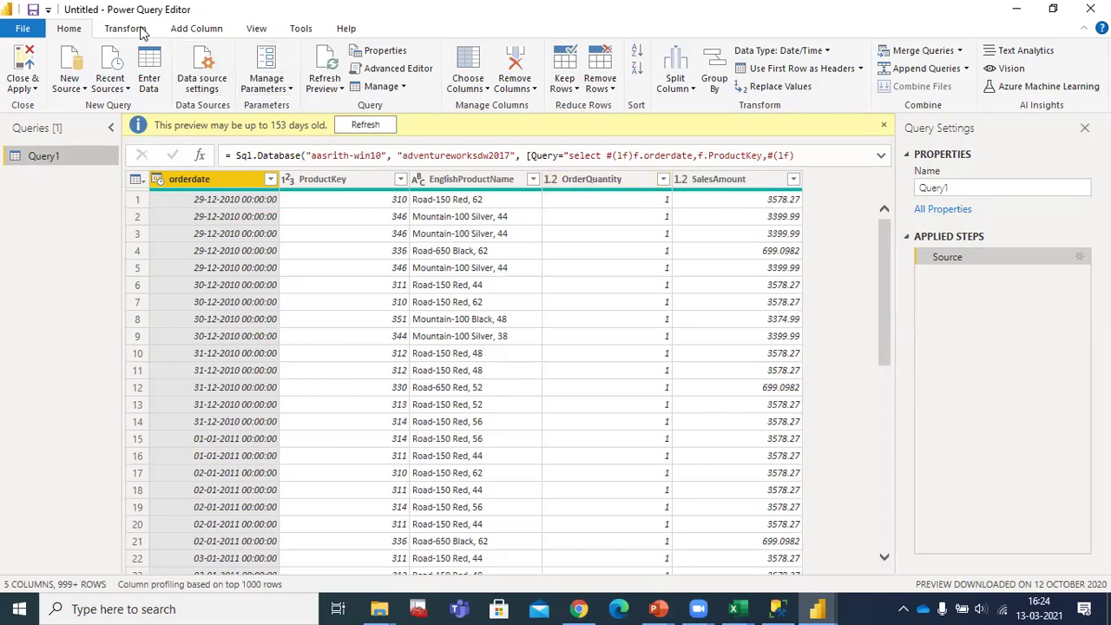
# Step: Start a conditional column in the query with the condition SalesAmount is greater than or equal to 3000
pyautogui.click(176, 26)
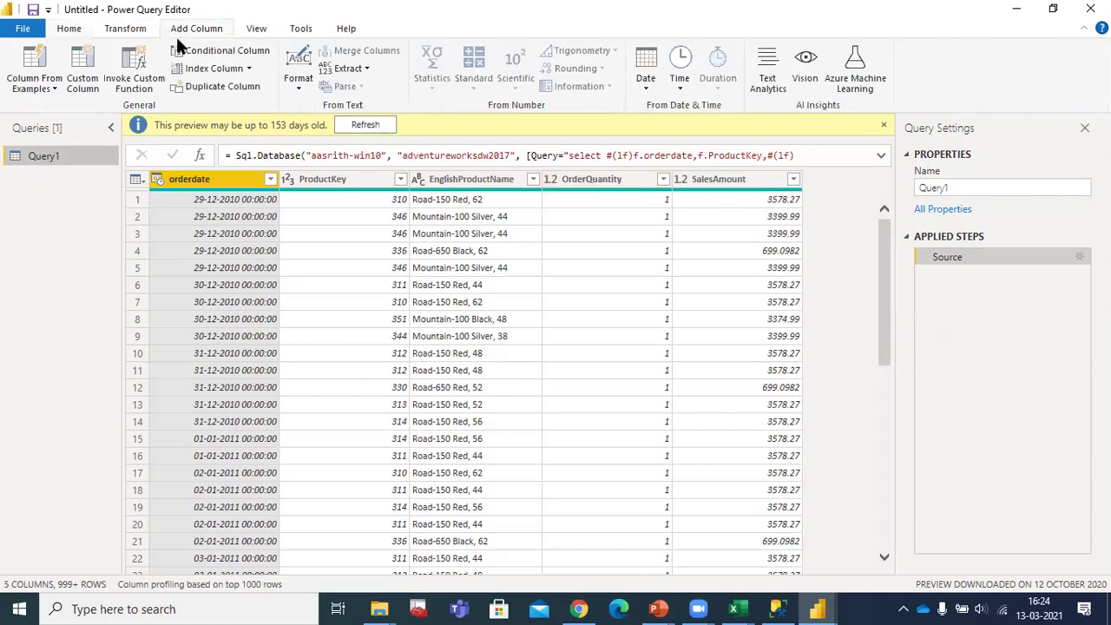
pyautogui.click(225, 52)
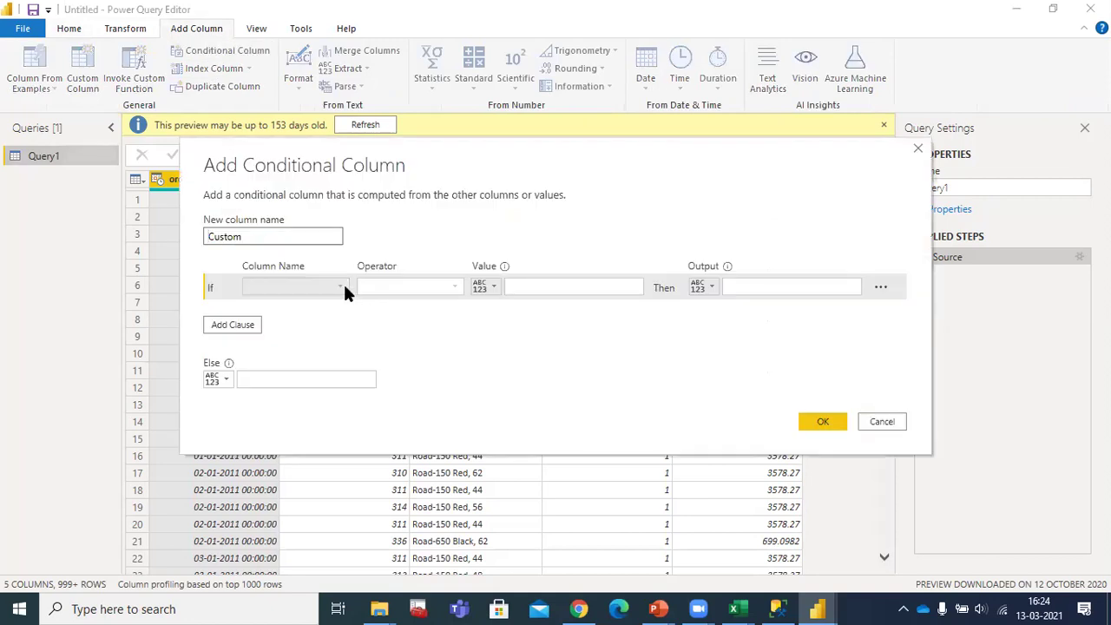
pyautogui.click(343, 289)
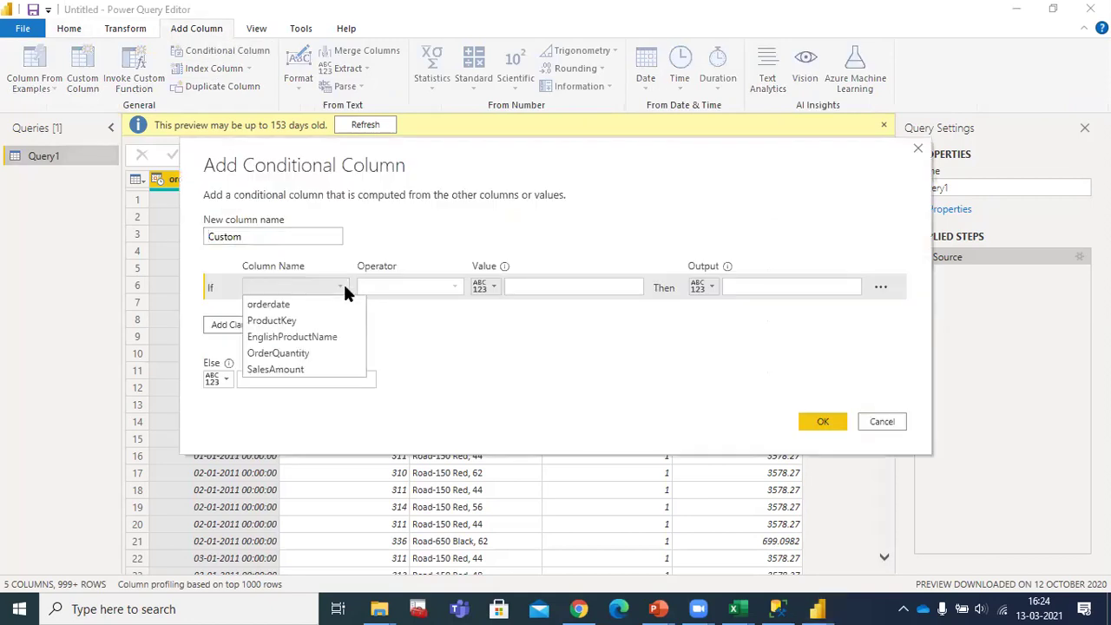
pyautogui.click(302, 370)
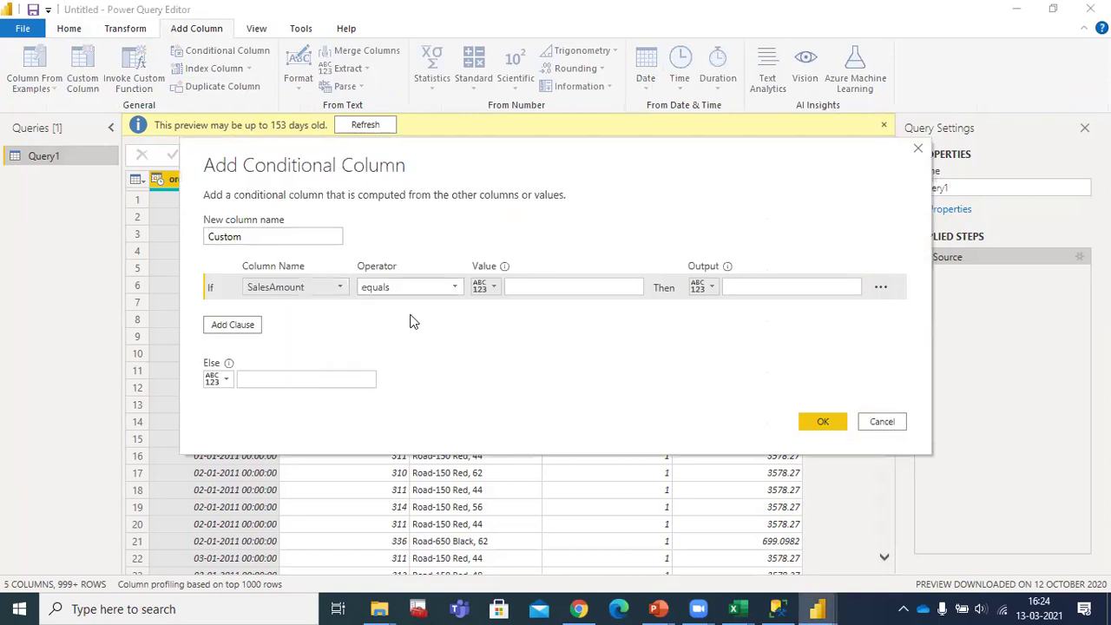
pyautogui.click(456, 289)
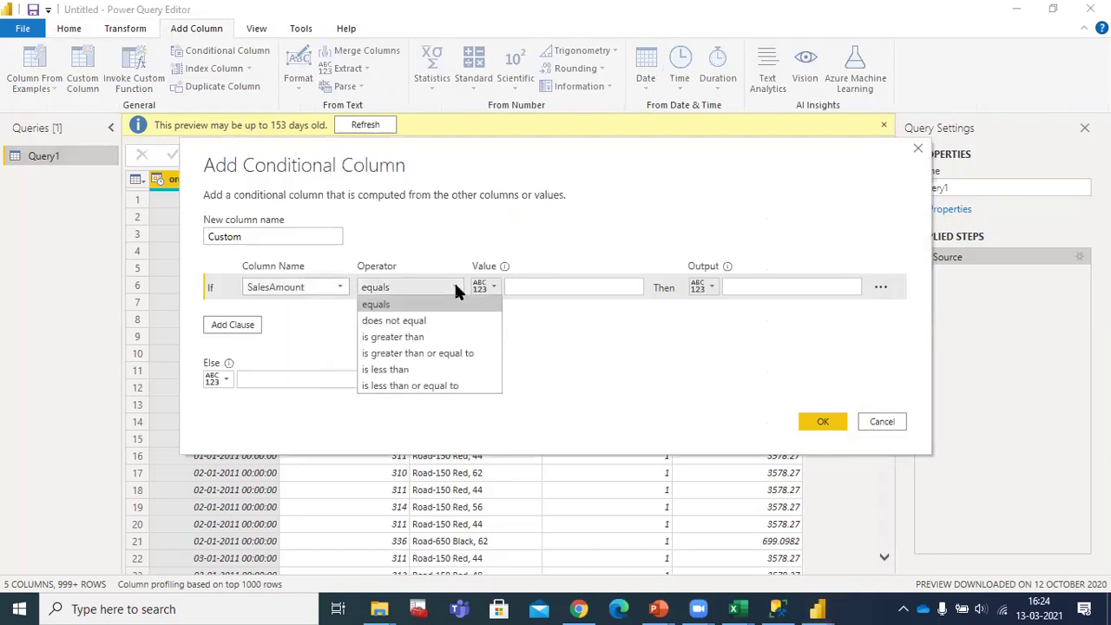
pyautogui.click(437, 354)
pyautogui.click(541, 285)
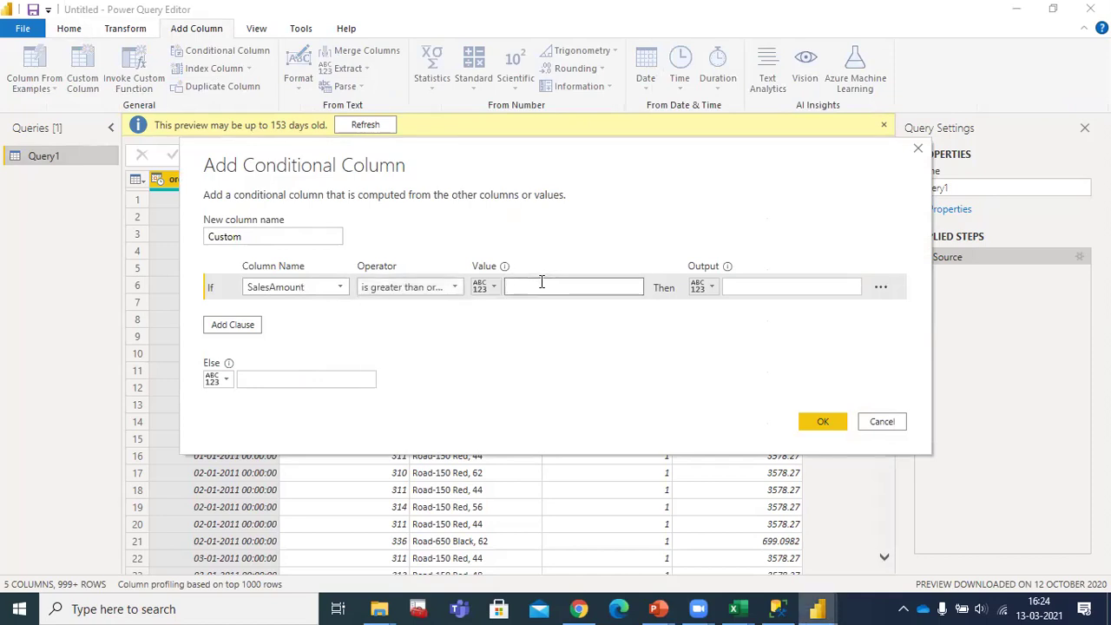
pyautogui.write('3000')
# Step: Set the conditional column's output to High and its else value to Low, create it, and check its rows
pyautogui.click(740, 284)
pyautogui.write('High')
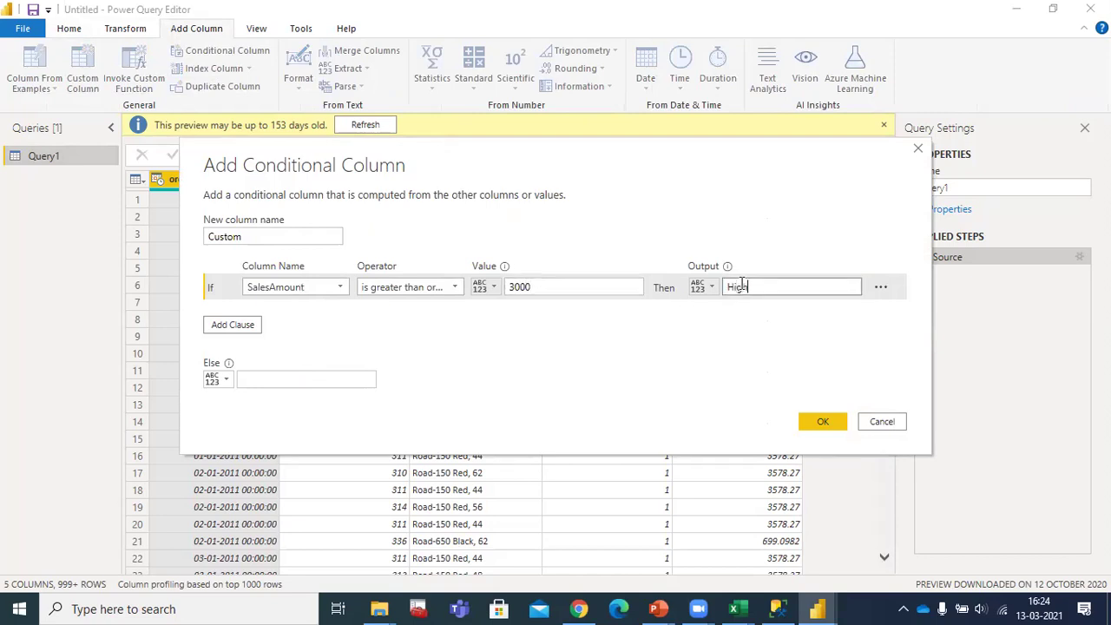
pyautogui.click(272, 379)
pyautogui.write('Low')
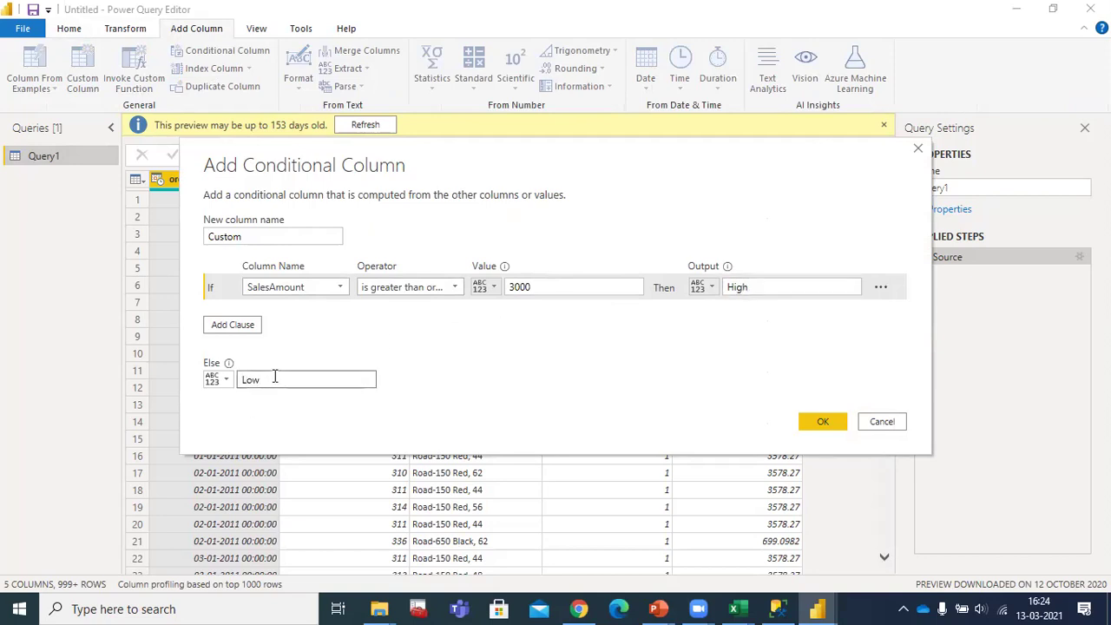
pyautogui.click(818, 423)
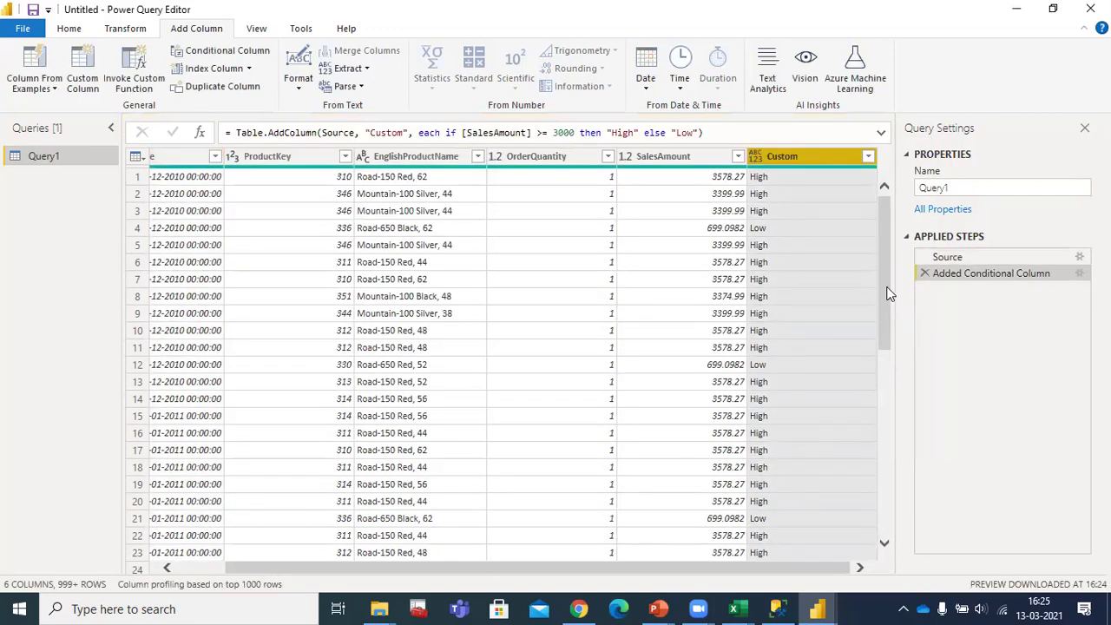
pyautogui.scroll(-20, 891, 397)
pyautogui.moveTo(911, 513); pyautogui.dragTo(895, 200)
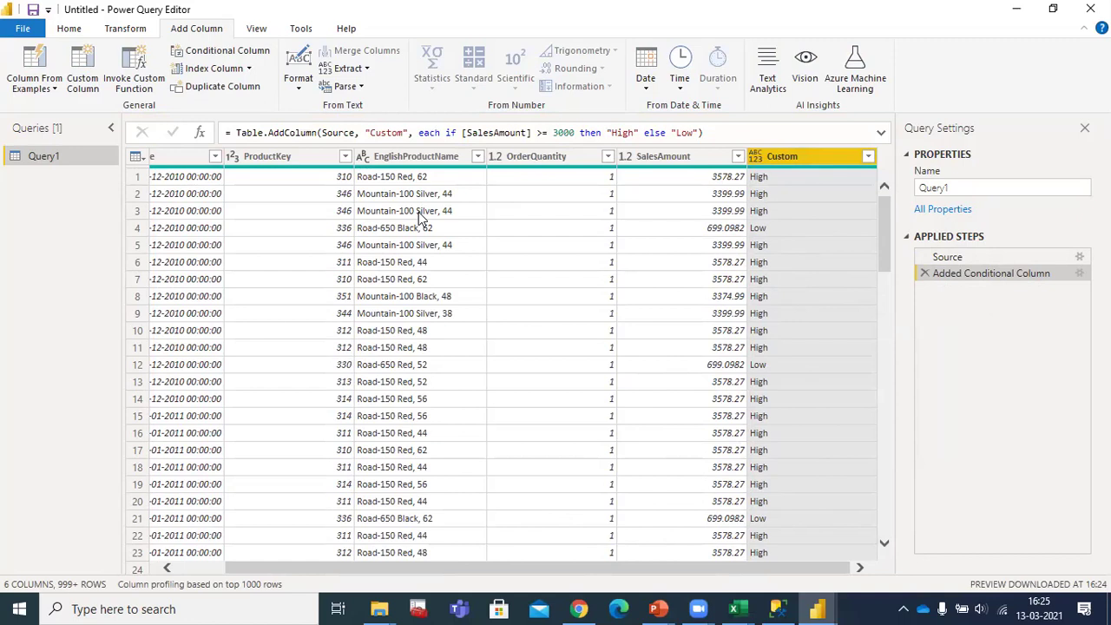
# Step: Split the EnglishProductName column by number of characters, using 2 characters once, as far right as possible
pyautogui.click(379, 185)
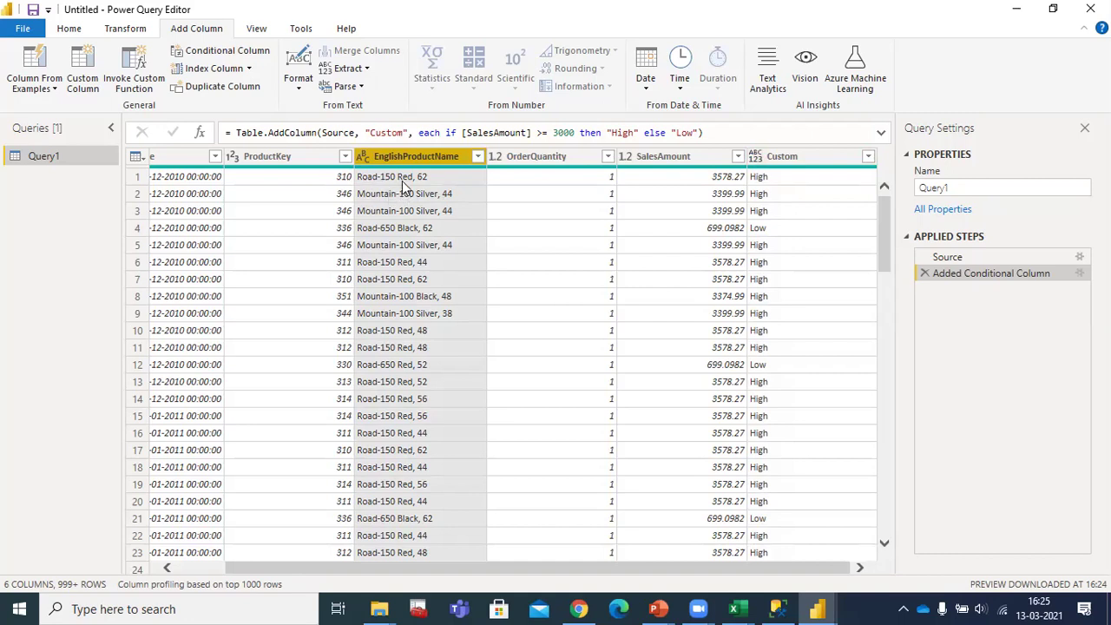
pyautogui.click(136, 32)
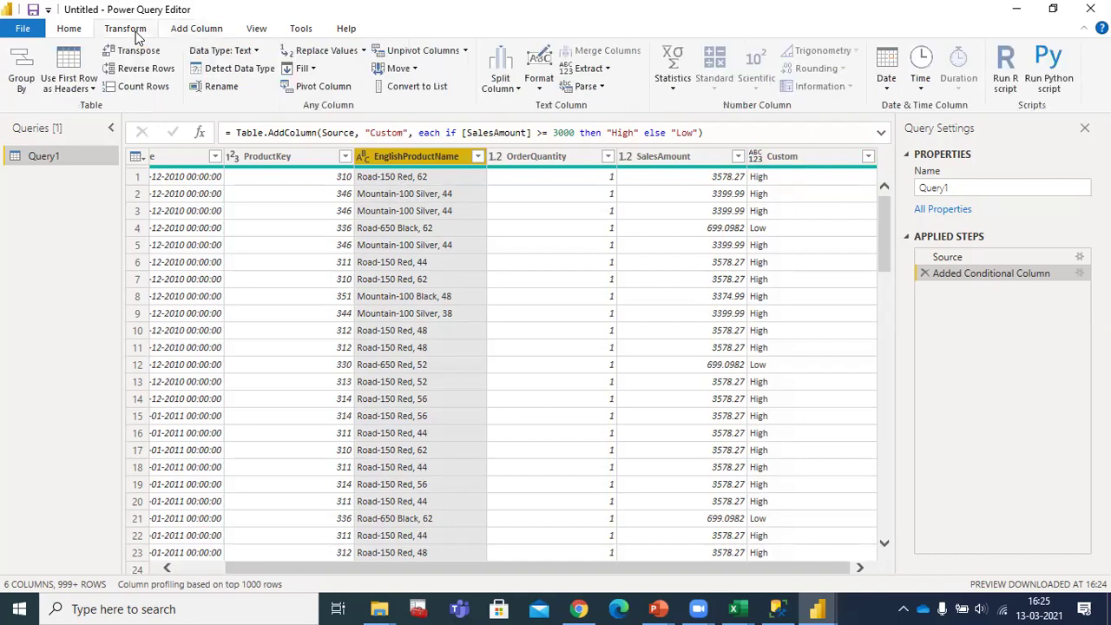
pyautogui.click(517, 89)
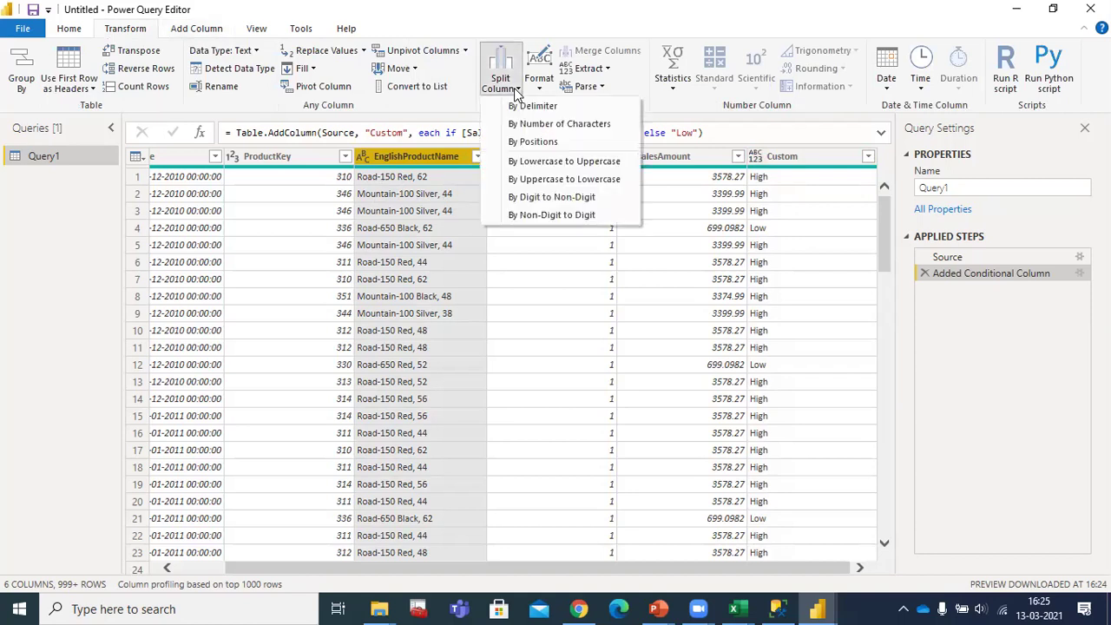
pyautogui.click(562, 129)
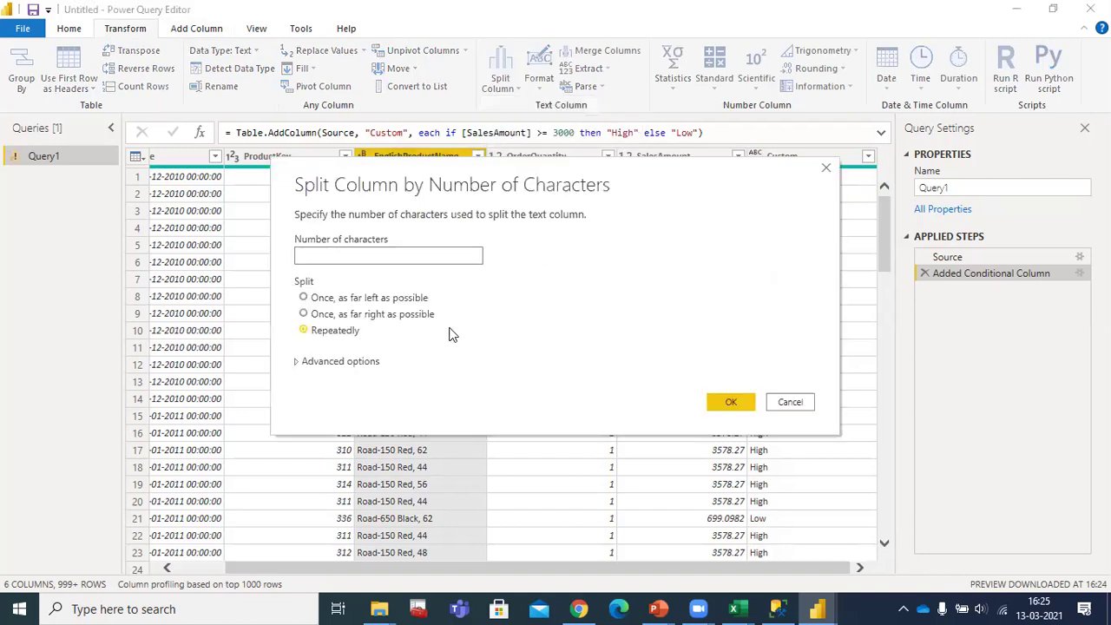
pyautogui.click(305, 313)
pyautogui.click(340, 257)
pyautogui.write('2')
pyautogui.click(734, 402)
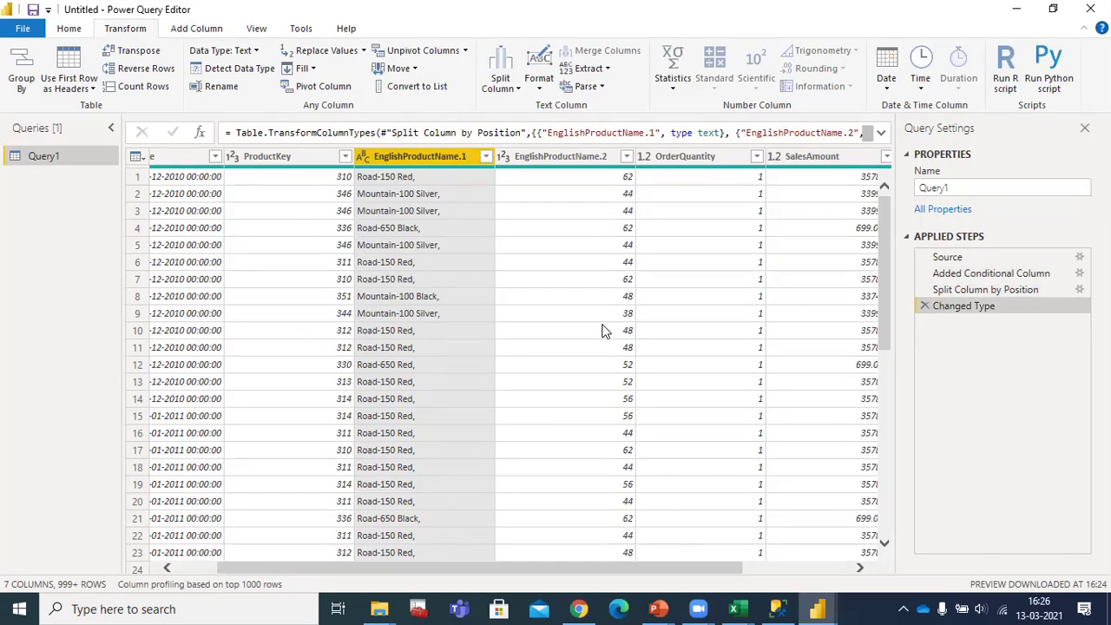
# Step: Close Power Query Editor with its changes applied, loading Query1 into the report, and dismiss the load summary
pyautogui.click(69, 30)
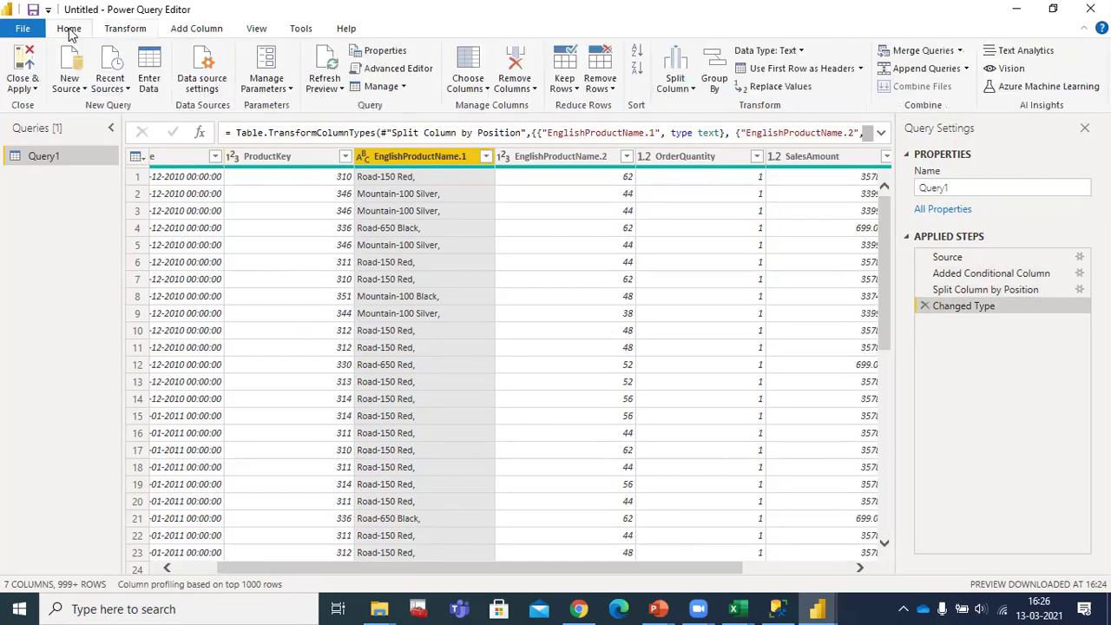
pyautogui.click(28, 87)
pyautogui.click(61, 107)
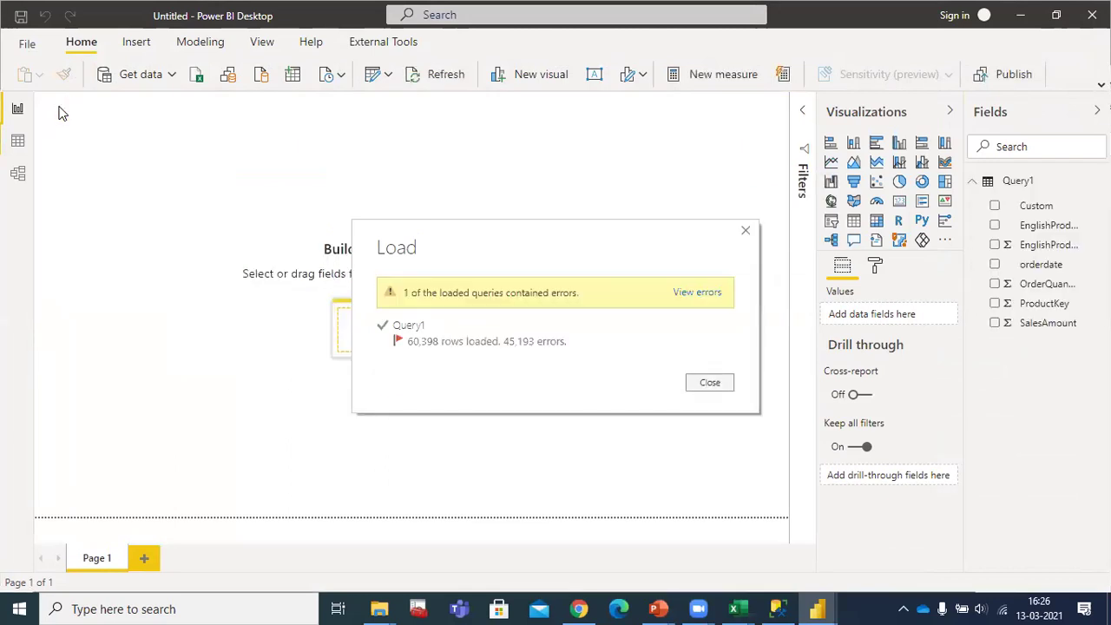
pyautogui.click(710, 387)
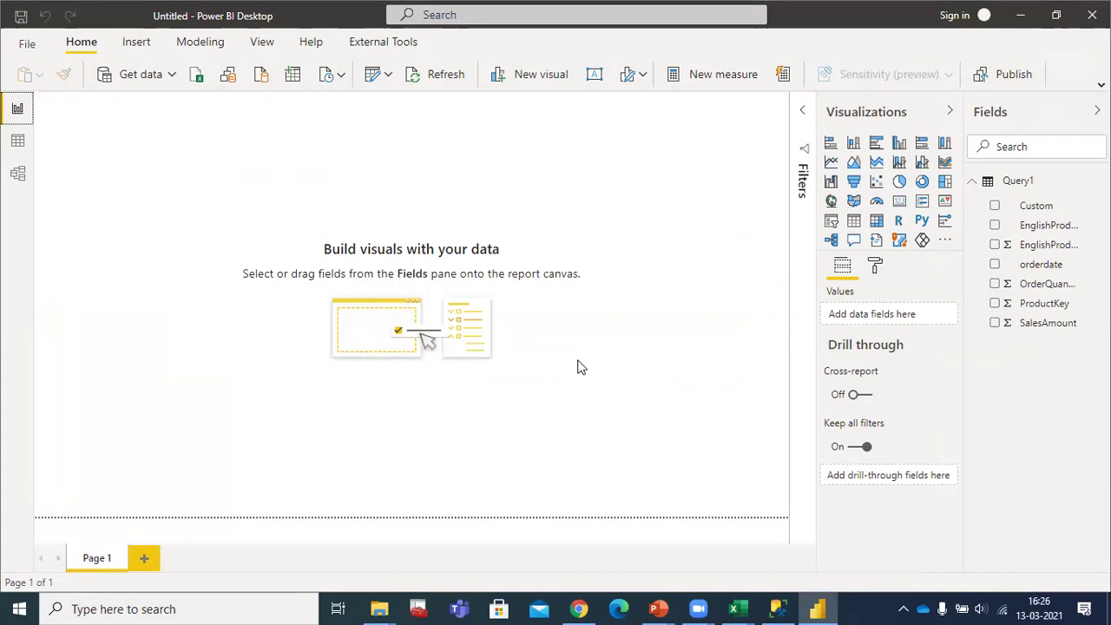
# Step: Look through the loaded Query1 rows in the data view, checking the EnglishProductName.1 column
pyautogui.click(18, 144)
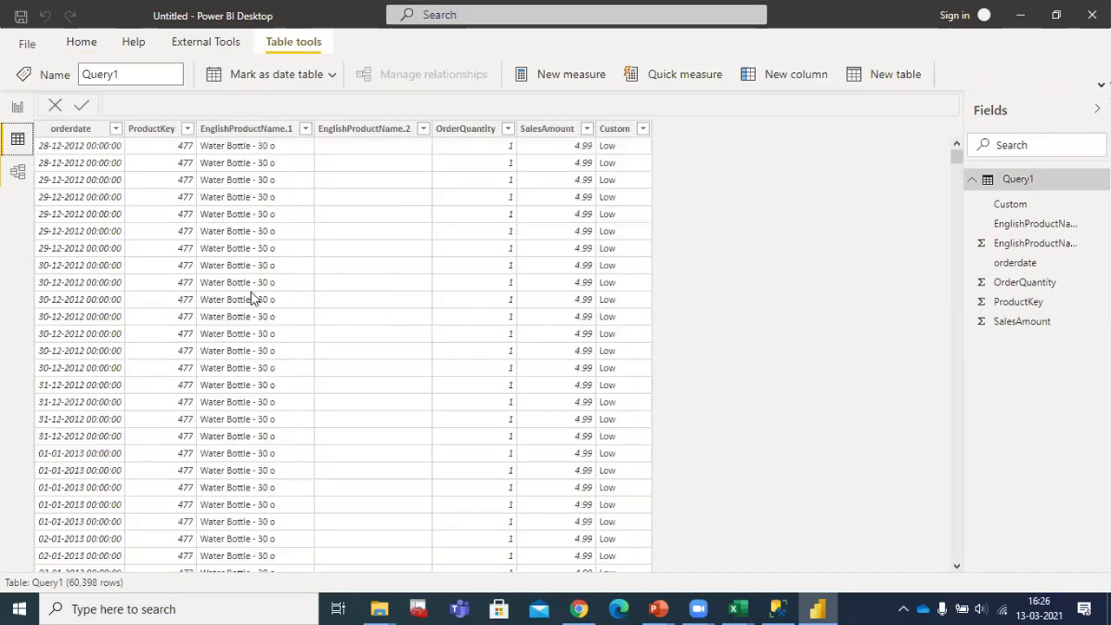
pyautogui.click(243, 298)
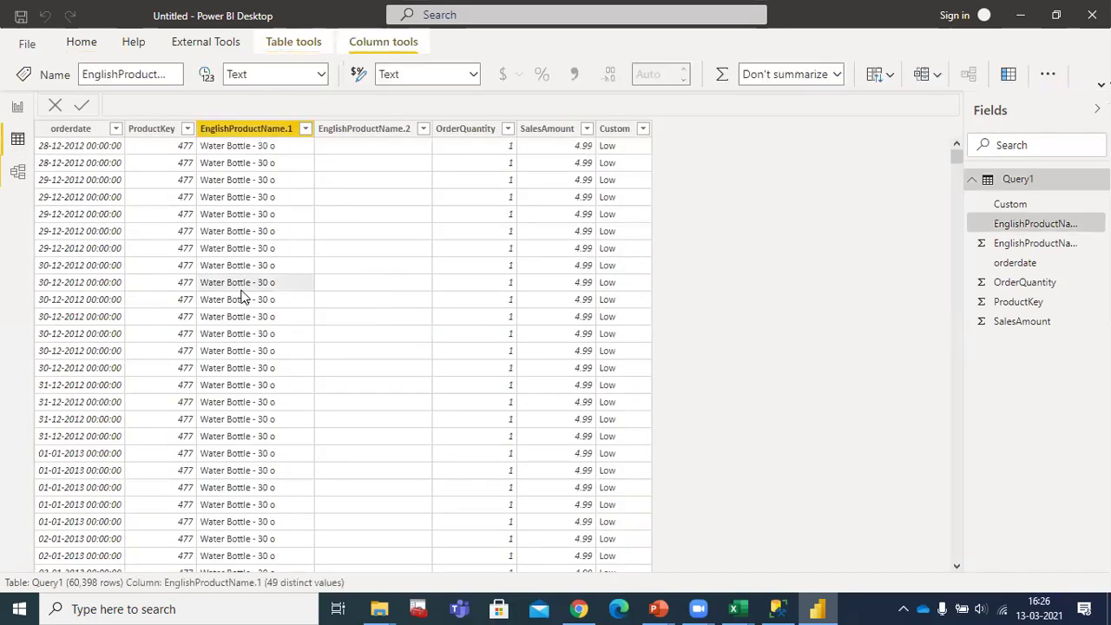
pyautogui.scroll(-12, 243, 298)
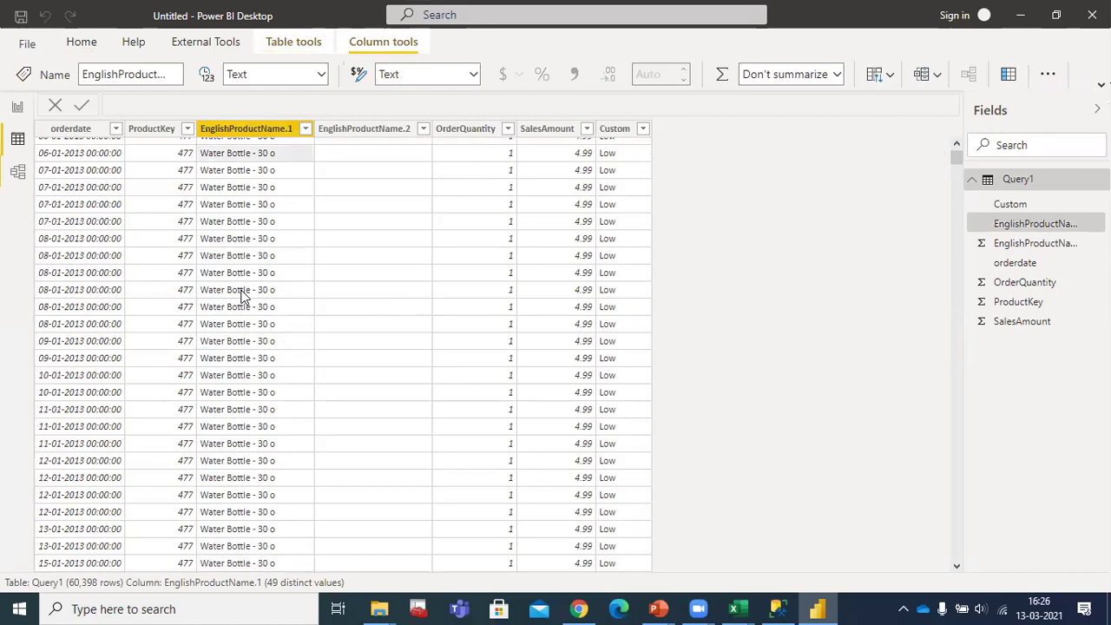
pyautogui.scroll(6, 243, 298)
pyautogui.scroll(5, 243, 298)
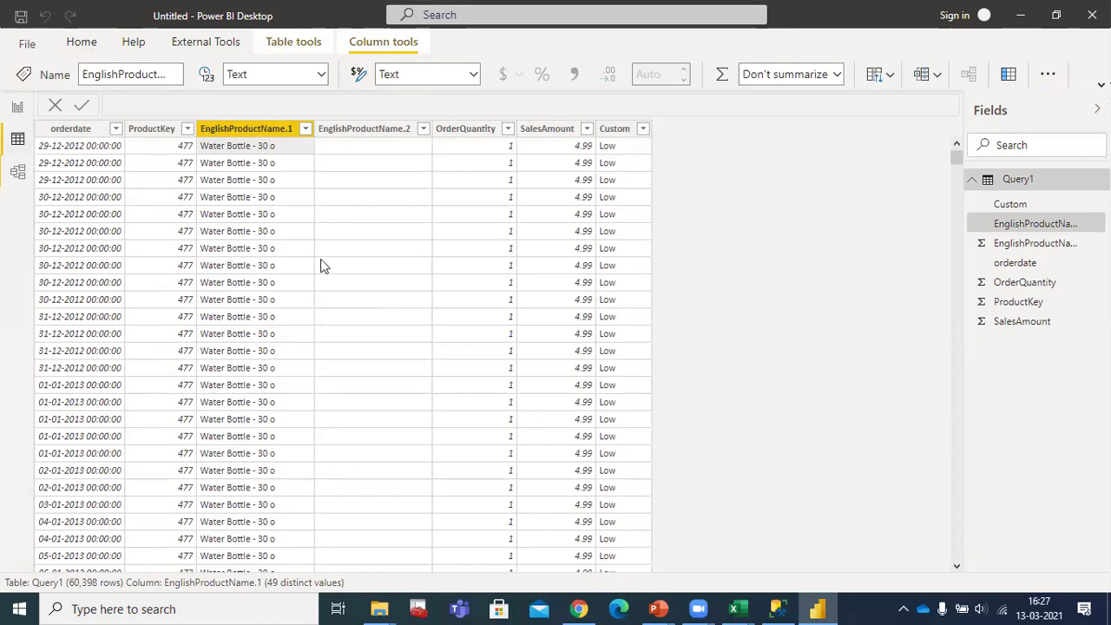
# Step: Add a gauge of SalesAmount to the report page and place it in the lower left part of the page
pyautogui.click(20, 110)
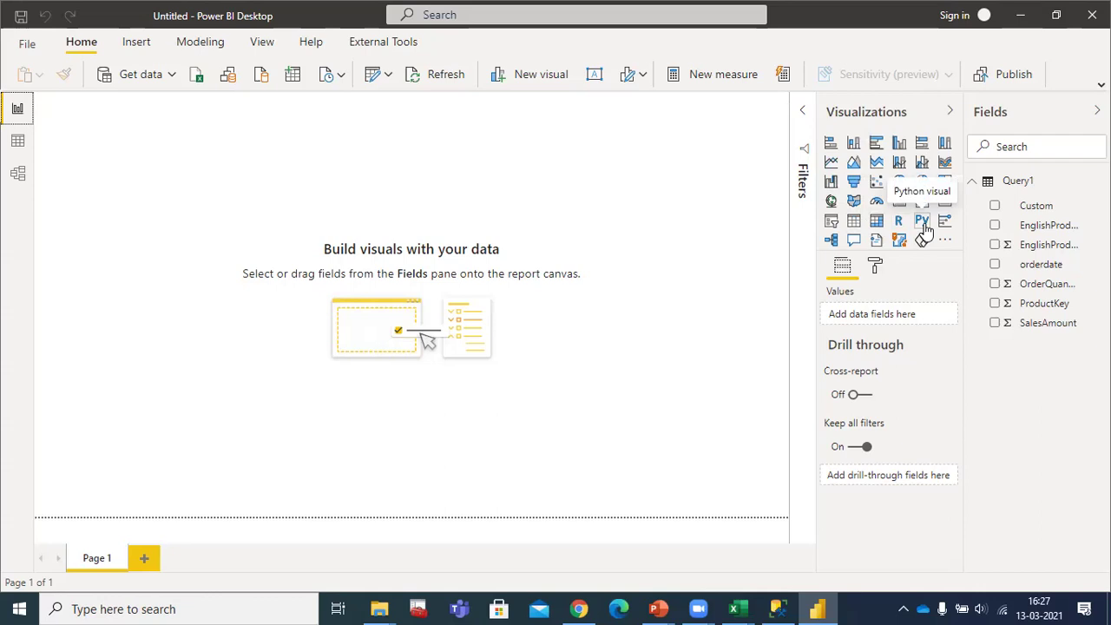
pyautogui.click(879, 202)
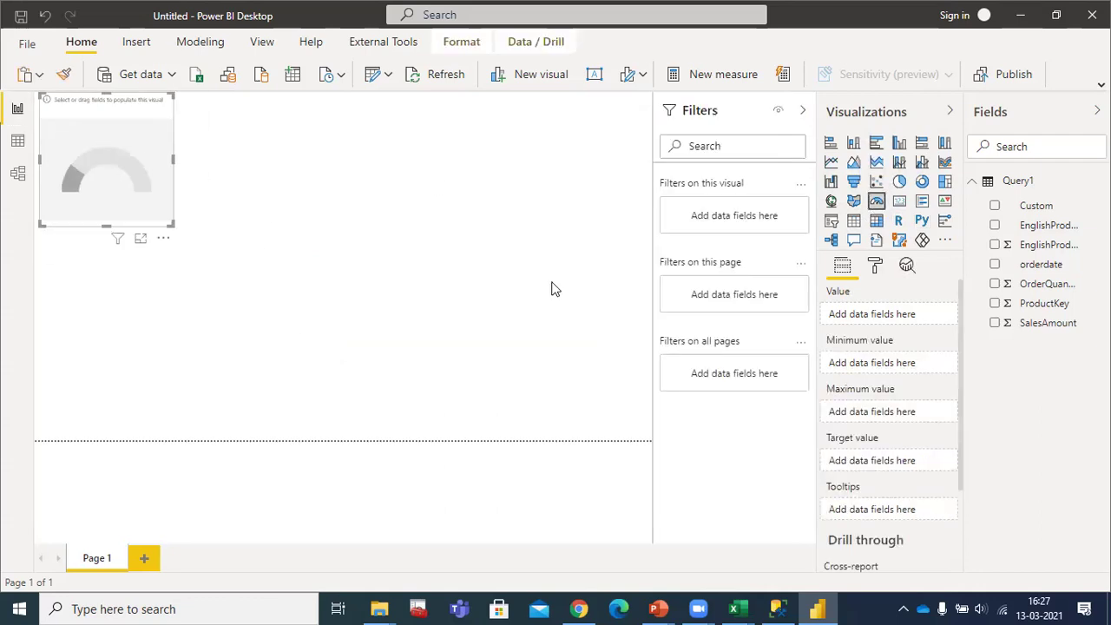
pyautogui.click(995, 323)
pyautogui.moveTo(156, 241); pyautogui.dragTo(202, 306)
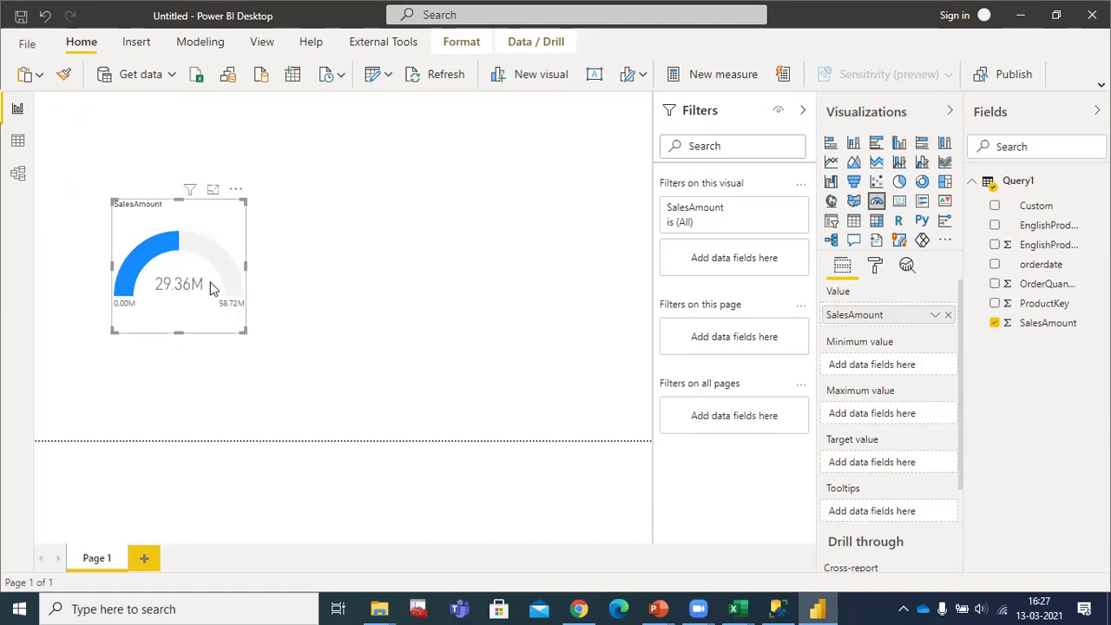
pyautogui.moveTo(200, 269); pyautogui.dragTo(160, 316)
pyautogui.click(476, 208)
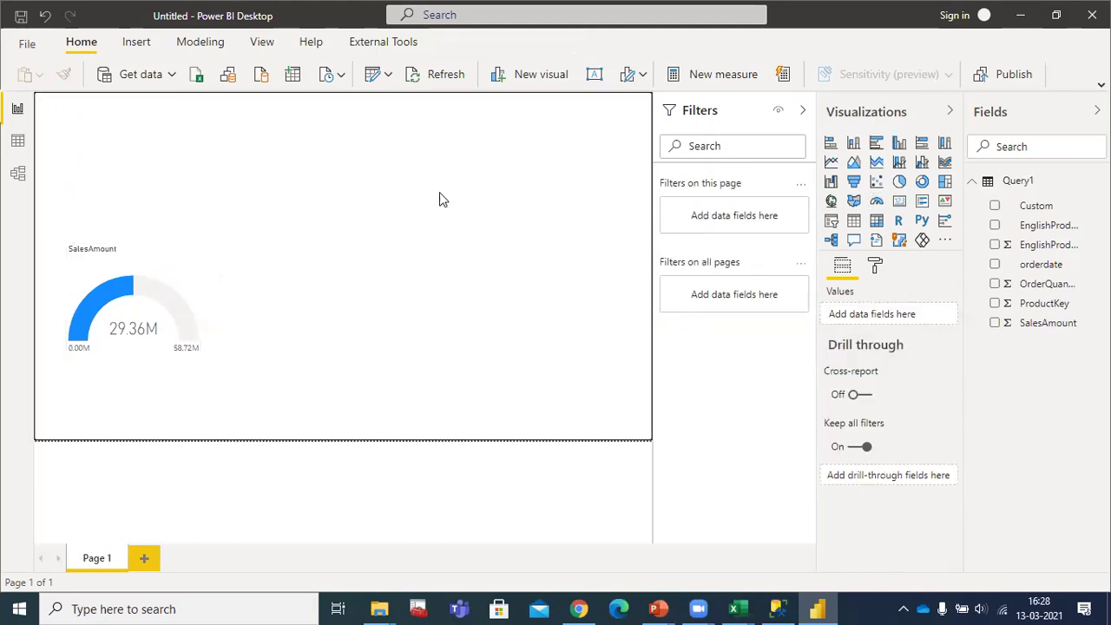
# Step: Add a Q&A visual on the empty area beside the gauge and ask it for salesamount by product key
pyautogui.doubleClick(497, 266)
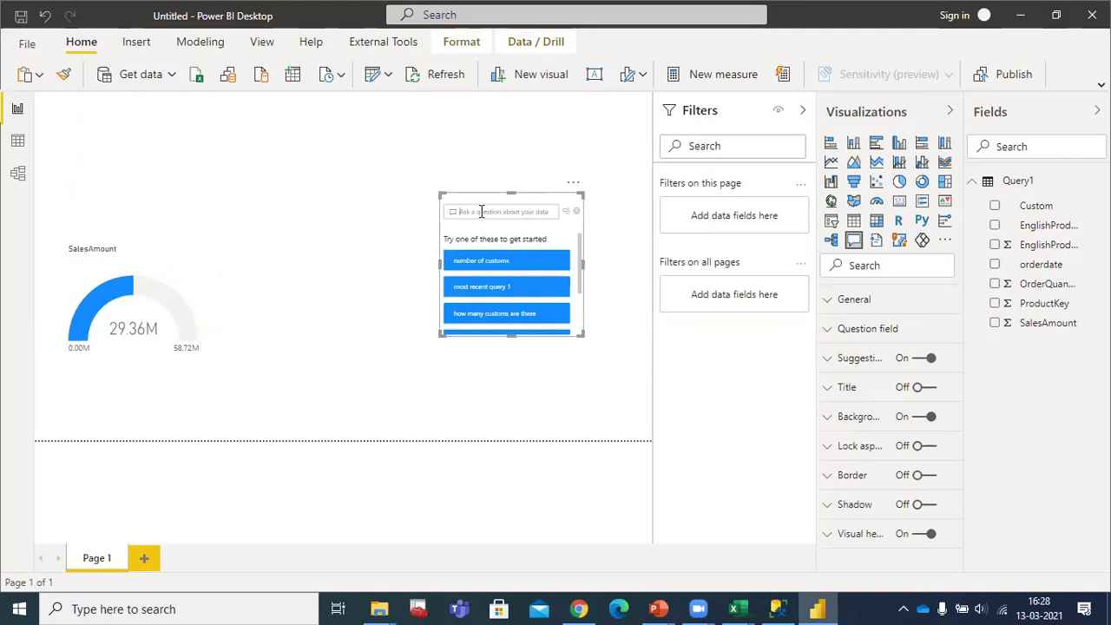
pyautogui.write('sale')
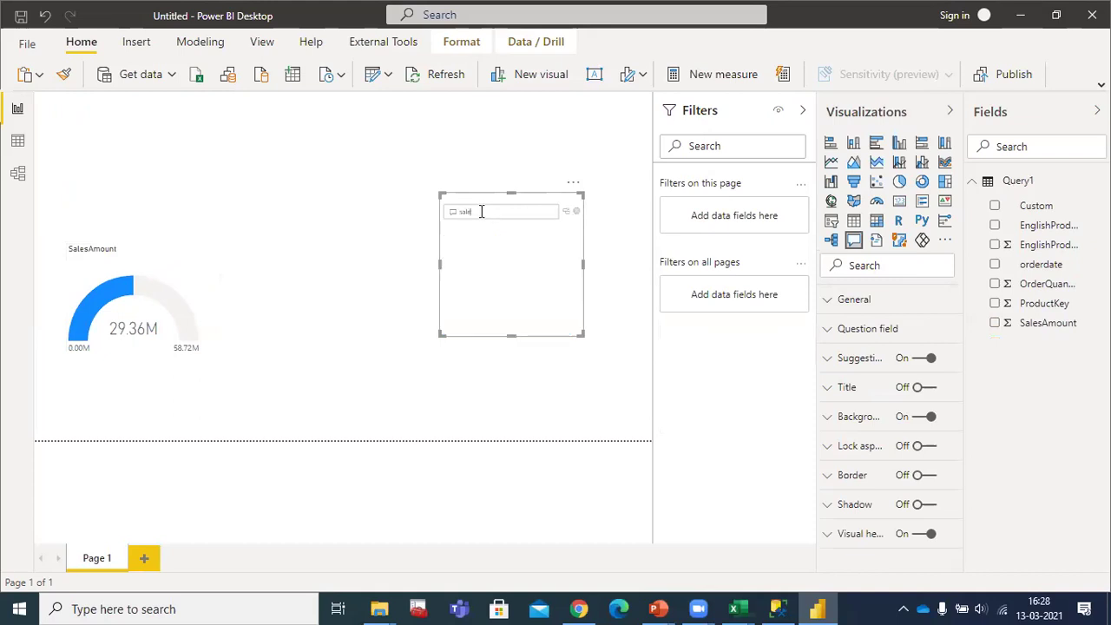
pyautogui.write('samount b')
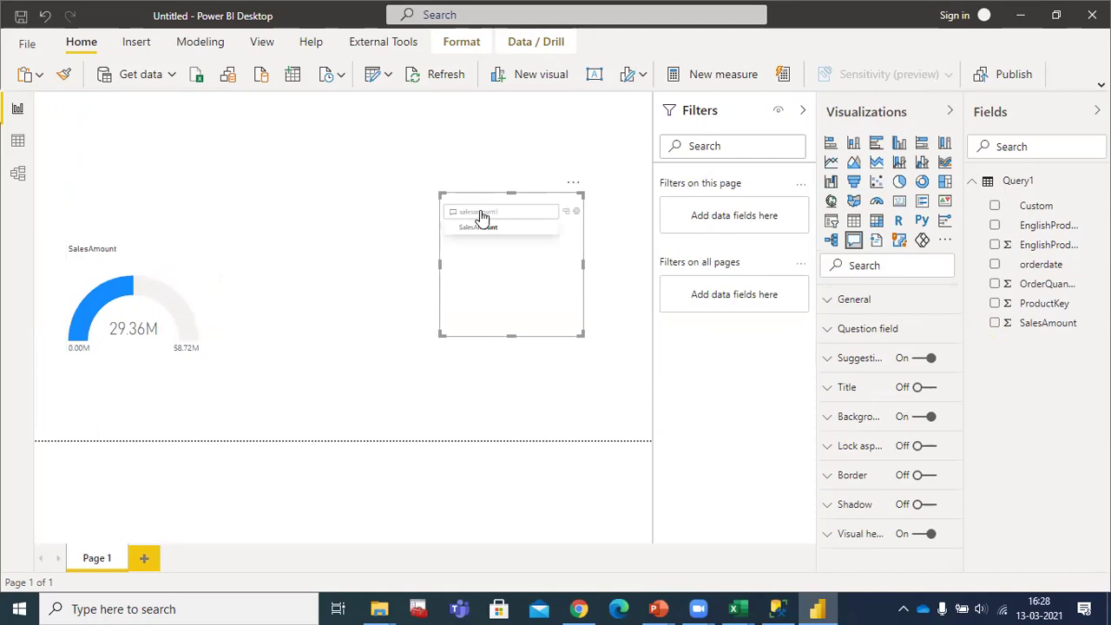
pyautogui.write('y product')
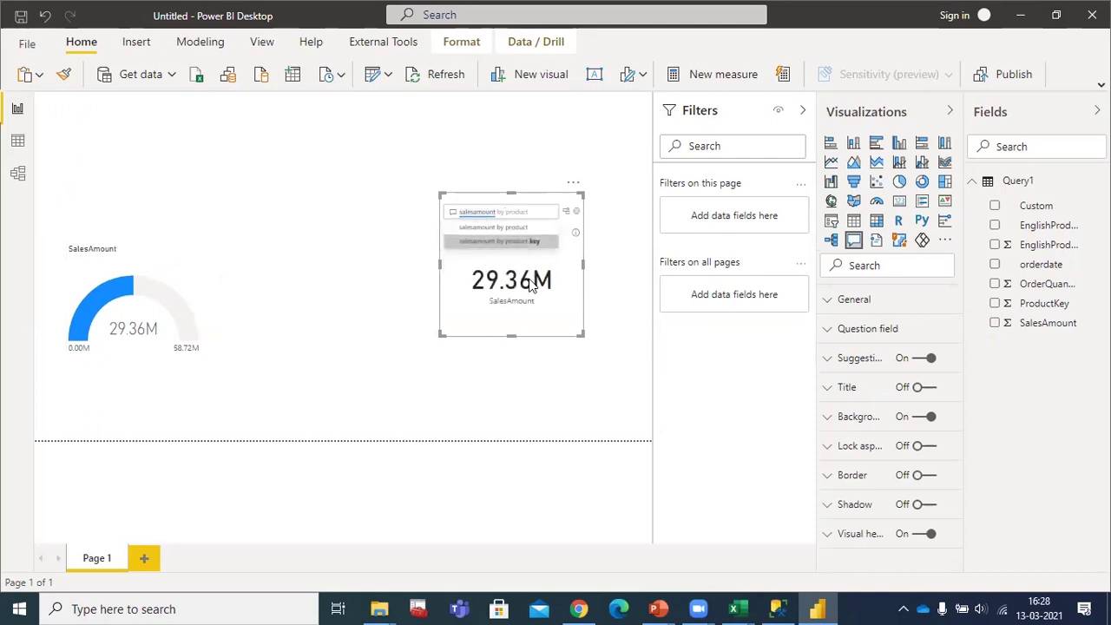
pyautogui.click(519, 243)
# Step: Enlarge the Q&A visual so its line chart fills most of the page area beside the gauge, and deselect it
pyautogui.moveTo(439, 336); pyautogui.dragTo(296, 362)
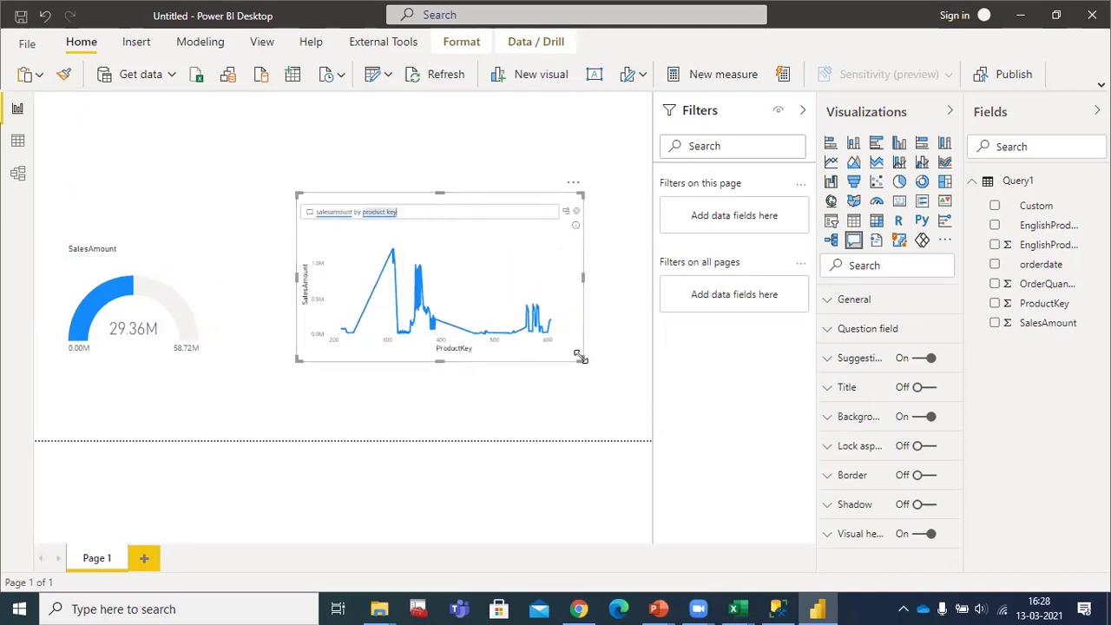
pyautogui.moveTo(633, 405); pyautogui.dragTo(632, 405)
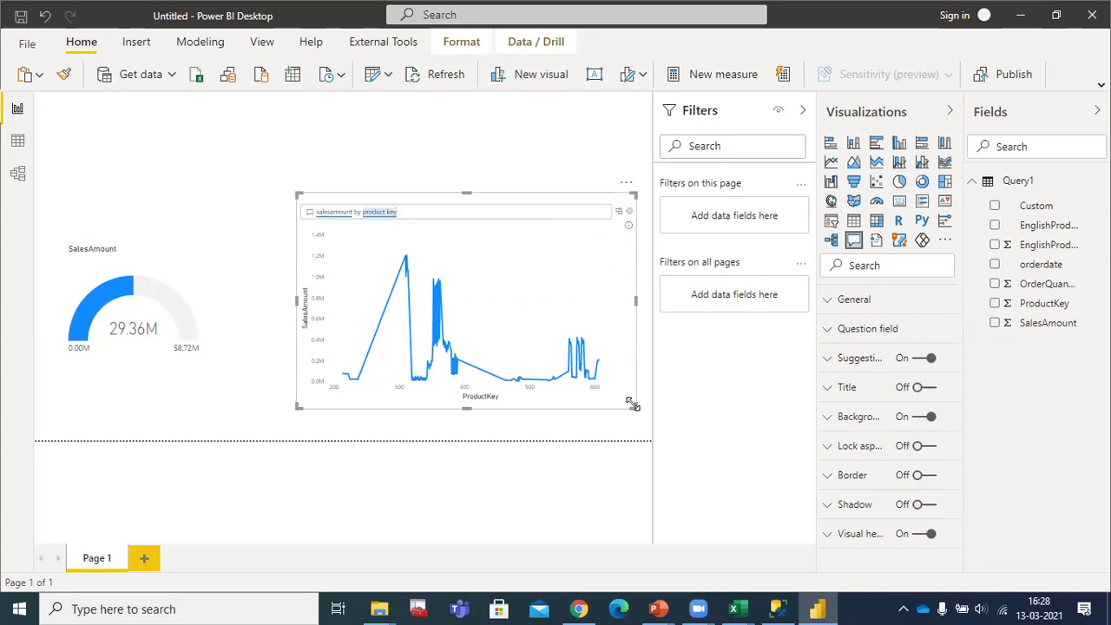
pyautogui.click(253, 180)
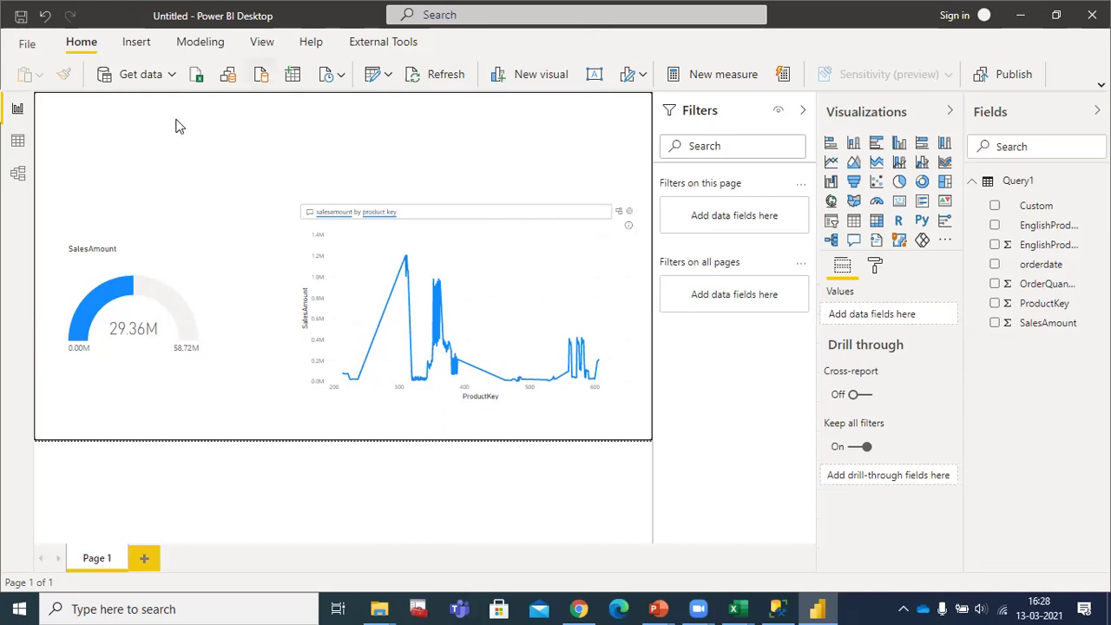
pyautogui.click(24, 113)
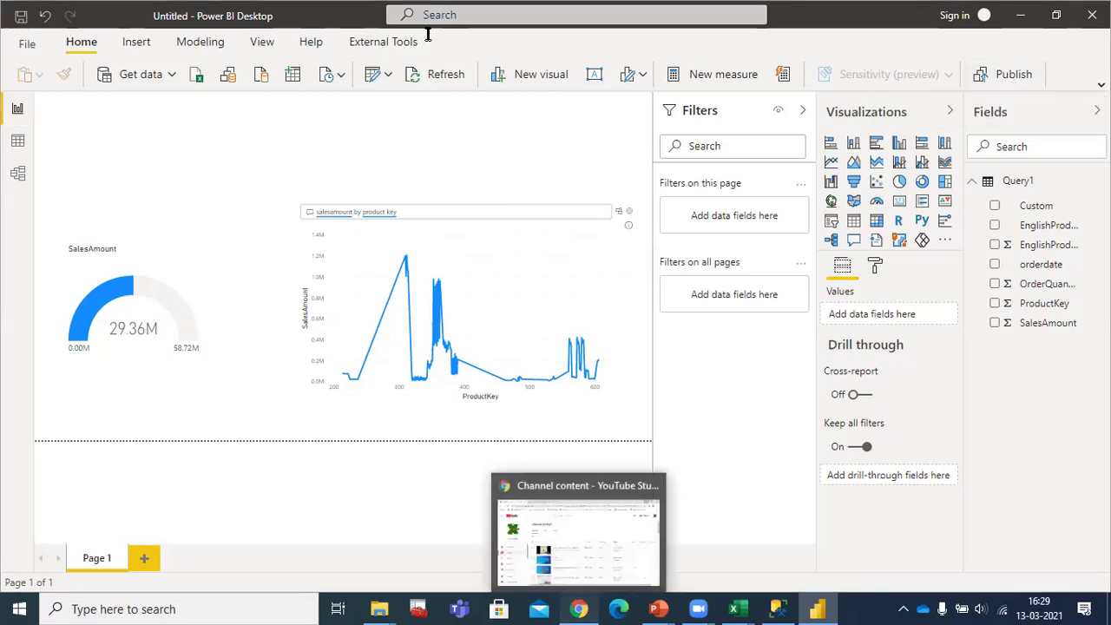
# Step: Switch to Chrome and open app.powerbi.com in a new tab
pyautogui.click(580, 608)
pyautogui.click(413, 14)
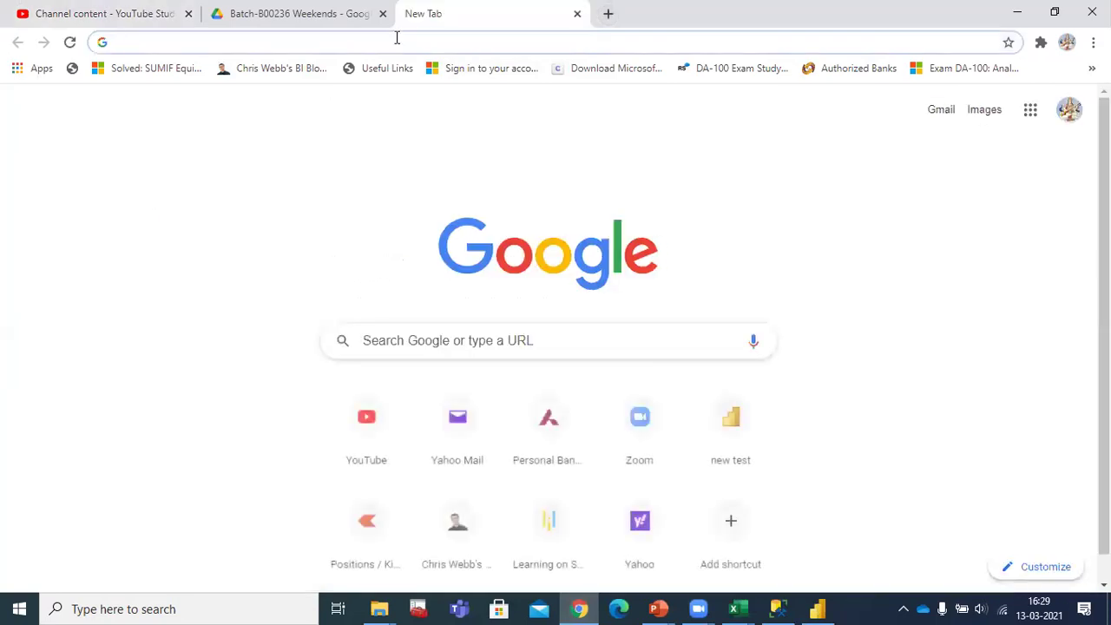
pyautogui.click(397, 37)
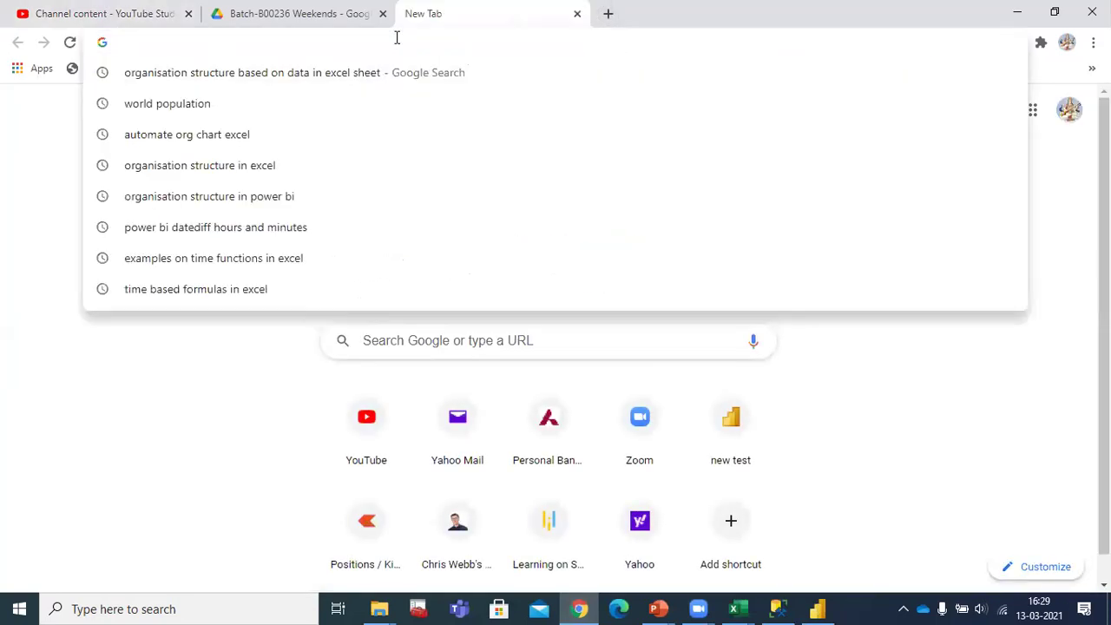
pyautogui.write('apppwe')
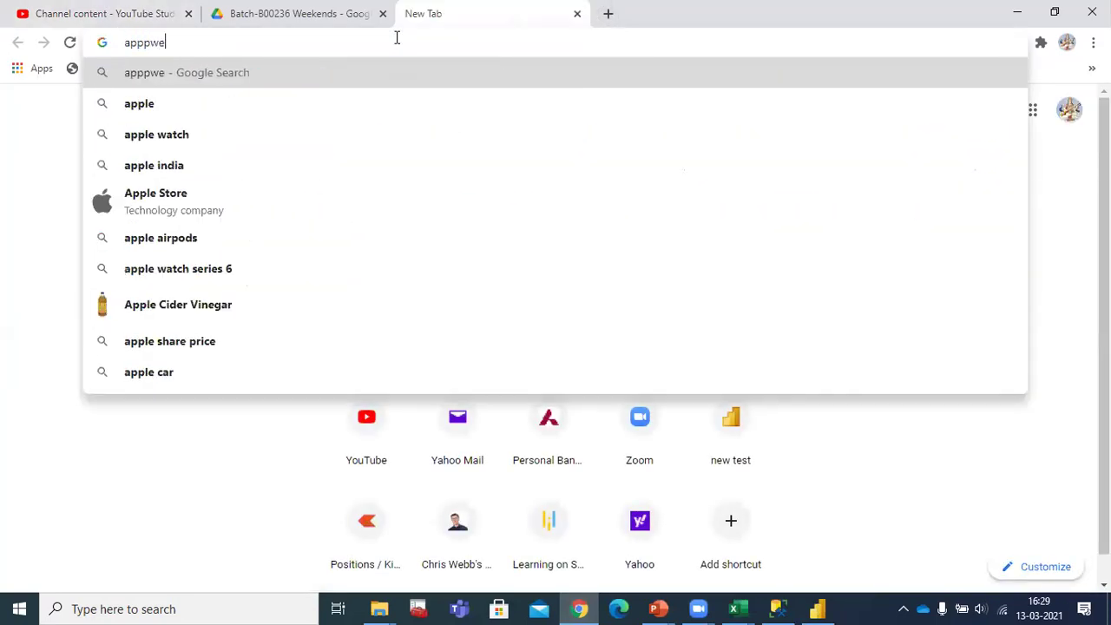
pyautogui.write('r')
pyautogui.press('BackSpace')
pyautogui.press('BackSpace')
pyautogui.press('BackSpace')
pyautogui.press('BackSpace')
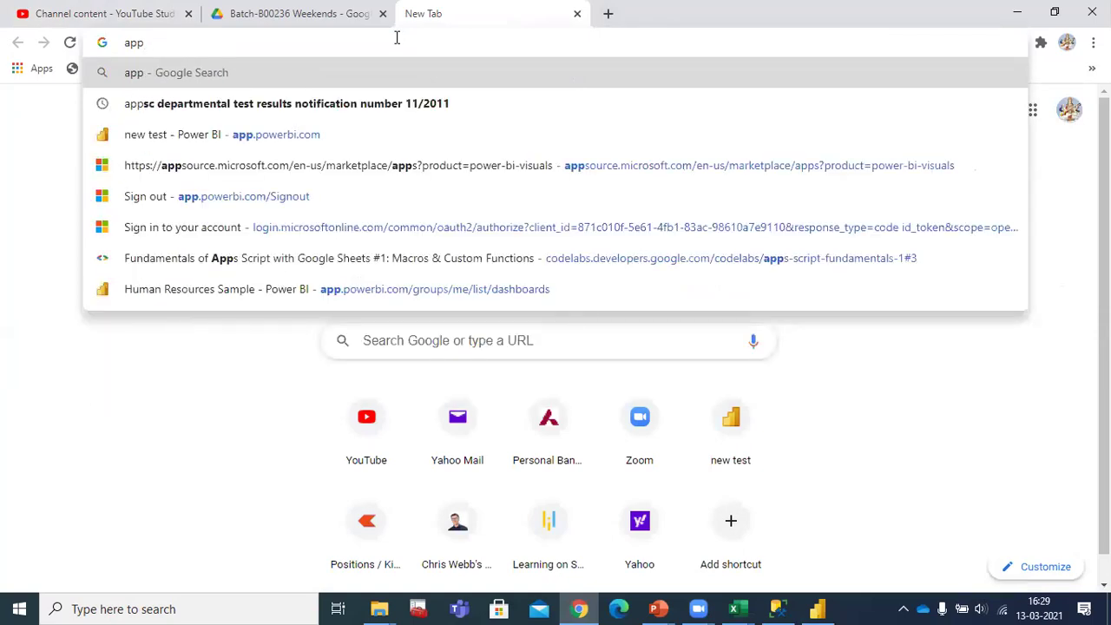
pyautogui.write('.power')
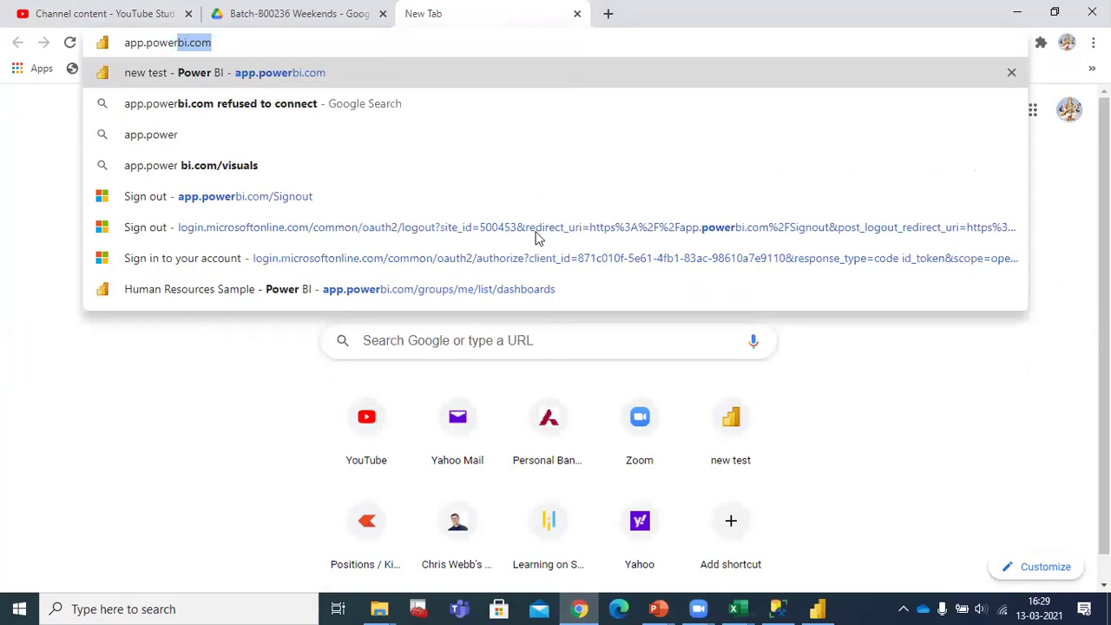
pyautogui.press('Return')
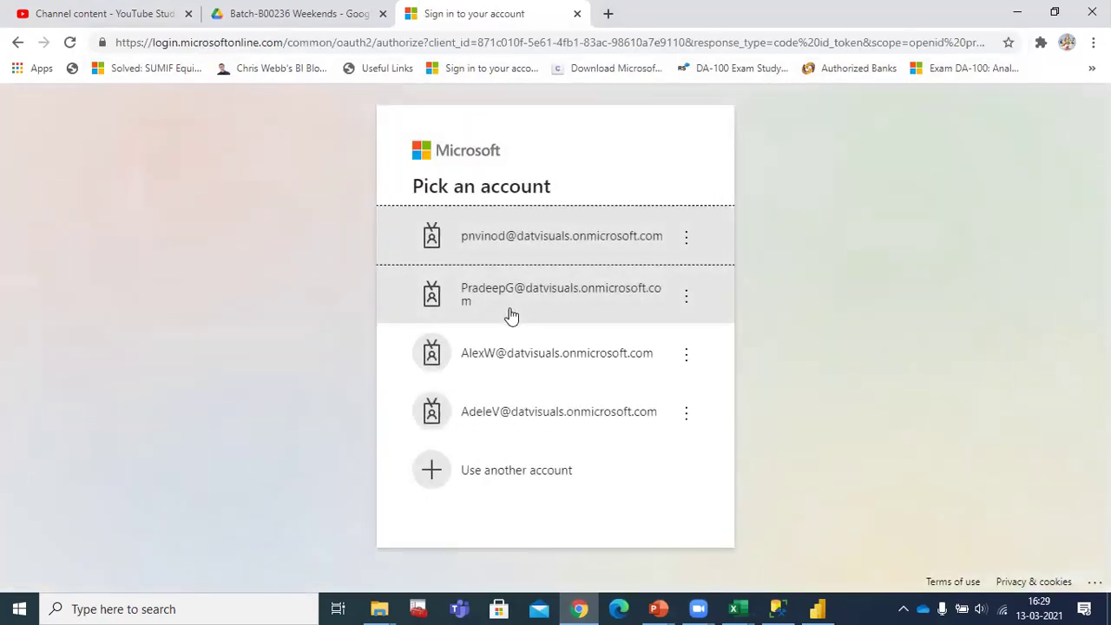
# Step: Sign in to the first listed account with its password, declining to stay signed in, and inspect the dashboard's Sales by Month Name and Year chart
pyautogui.click(552, 250)
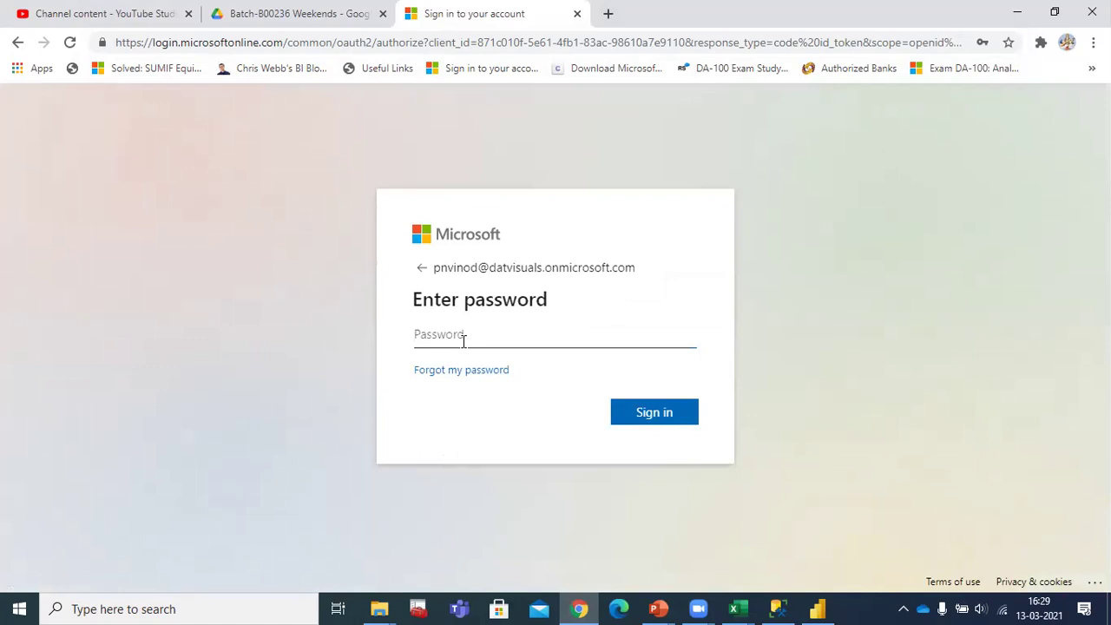
pyautogui.write('•••••••••••••')
pyautogui.click(653, 414)
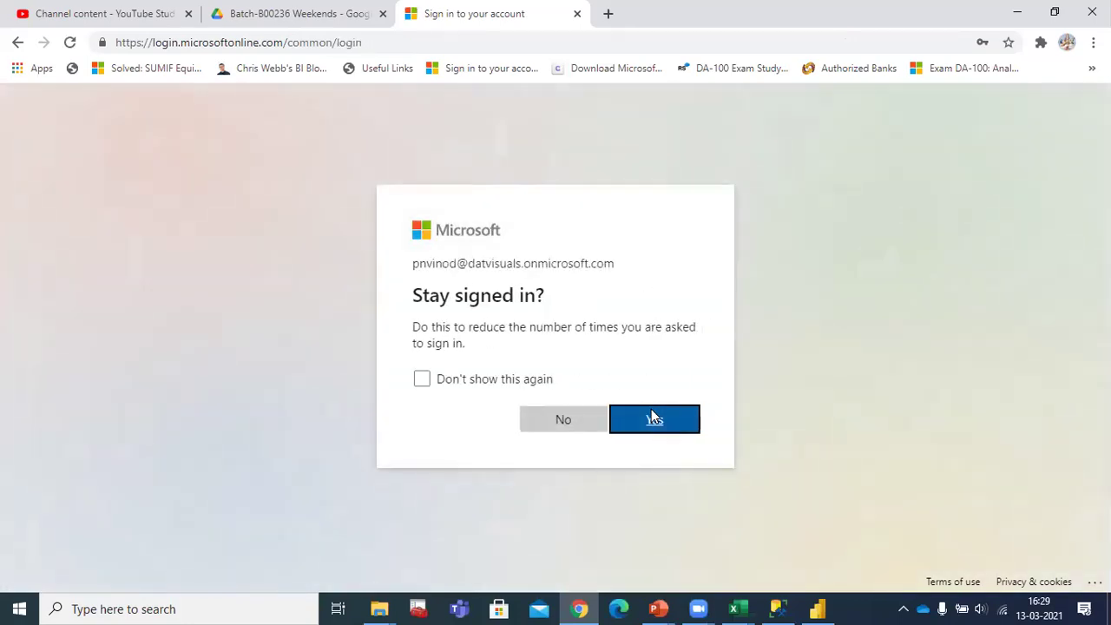
pyautogui.click(582, 425)
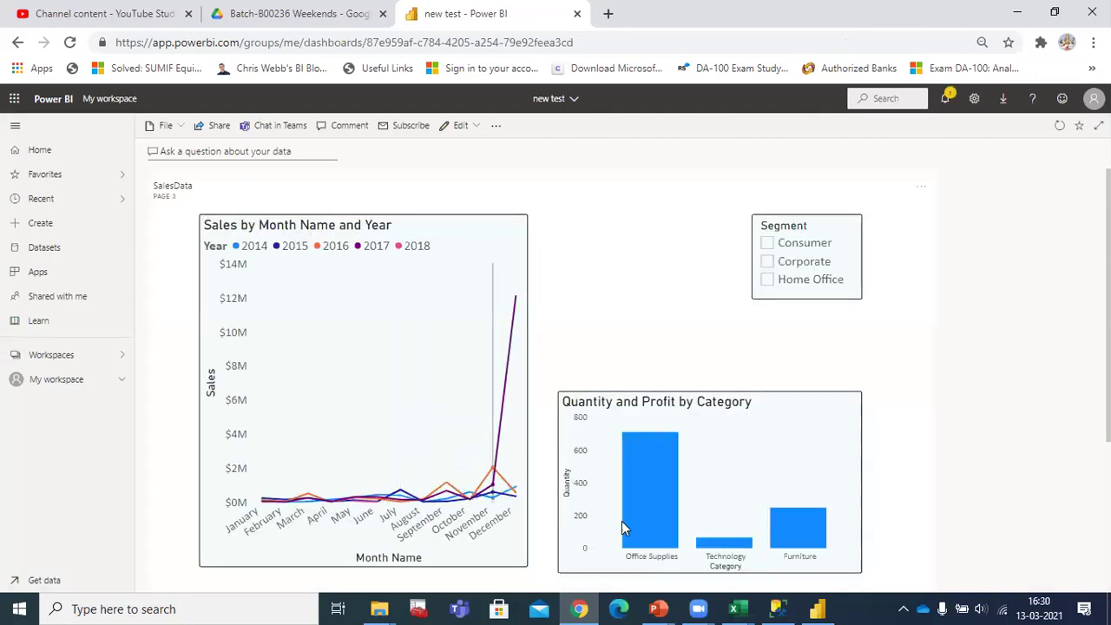
pyautogui.moveTo(518, 302)
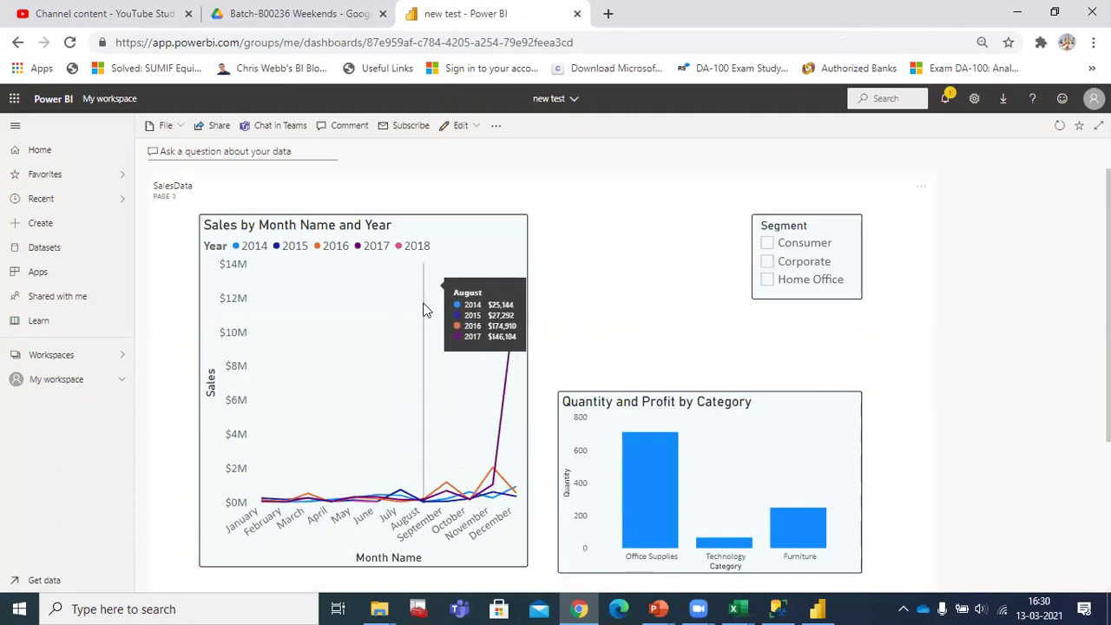
pyautogui.moveTo(346, 323)
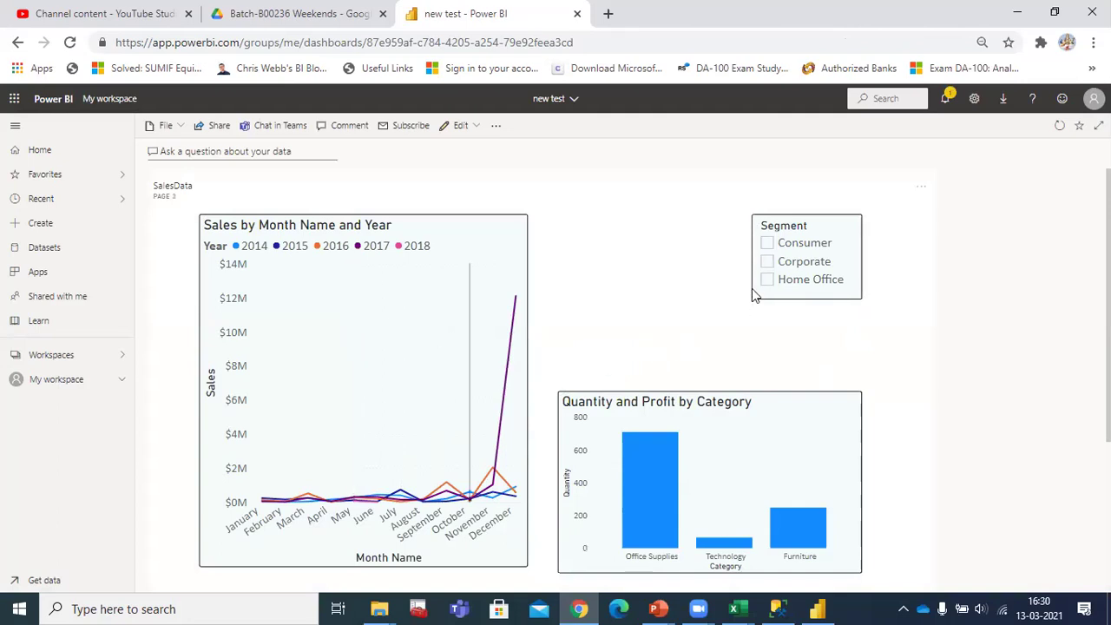
# Step: Filter the new test dashboard by the Corporate, Consumer and Home Office segments in turn
pyautogui.click(770, 262)
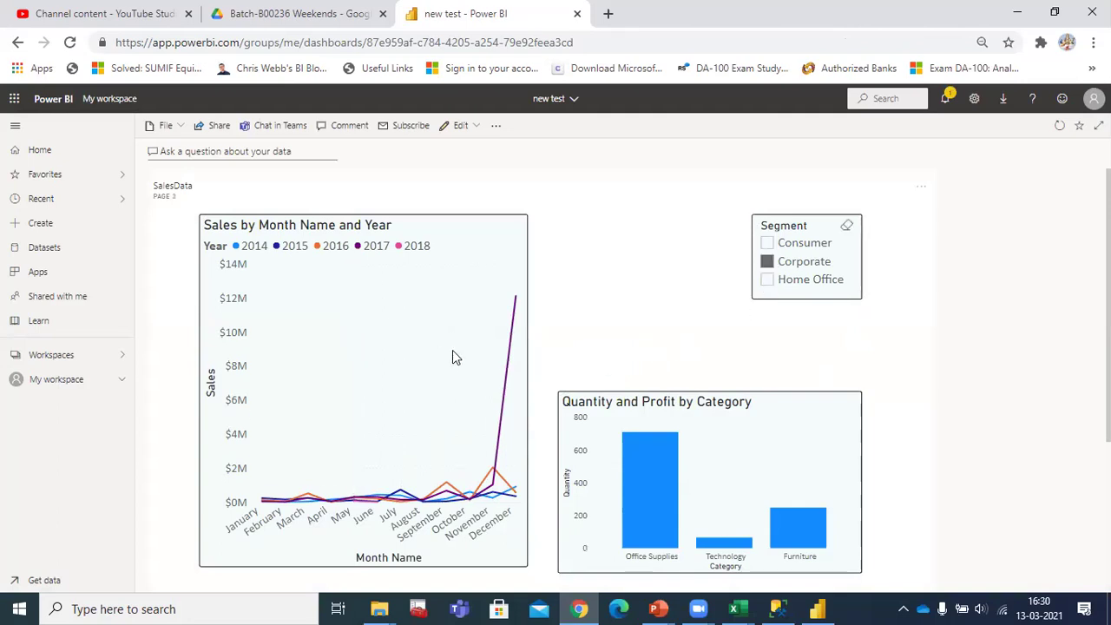
pyautogui.click(770, 247)
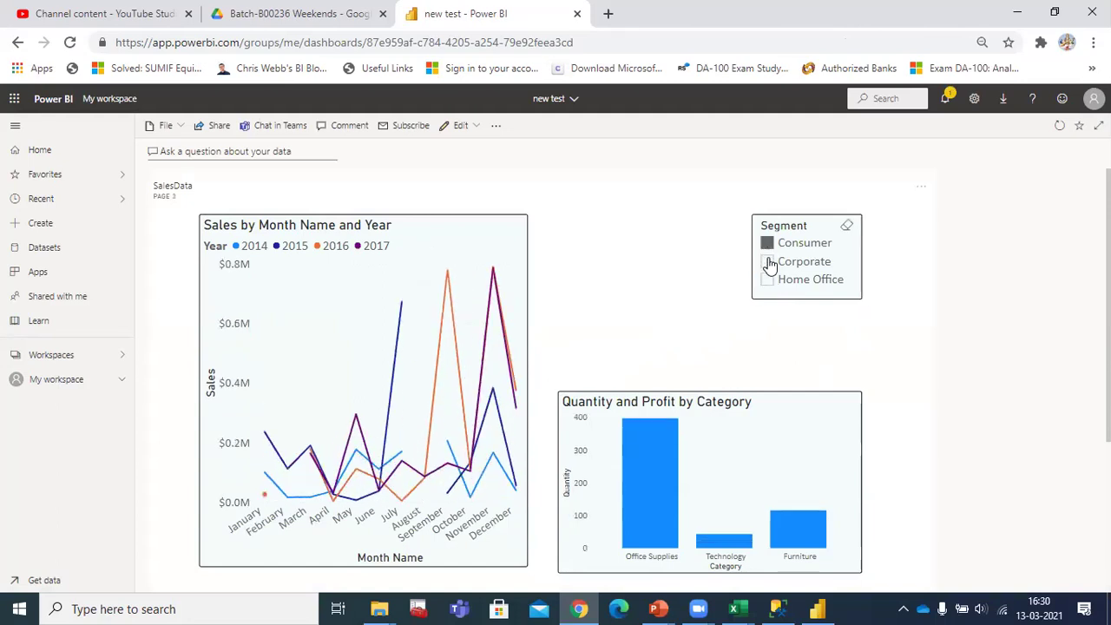
pyautogui.click(769, 279)
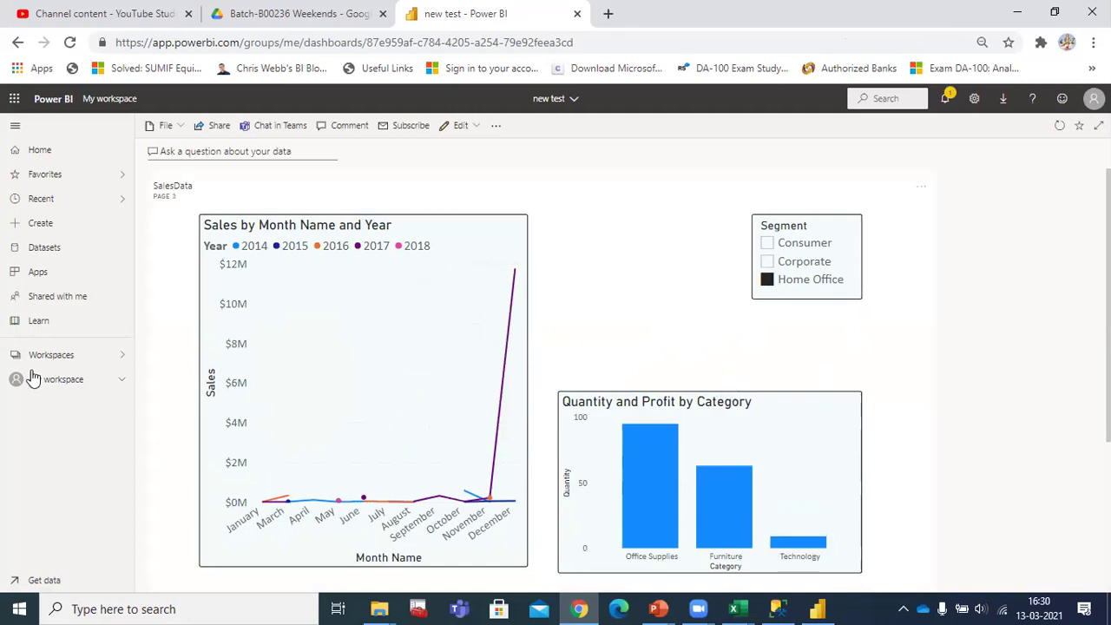
# Step: Look into the All Company workspace and return to the content list of My workspace
pyautogui.click(87, 360)
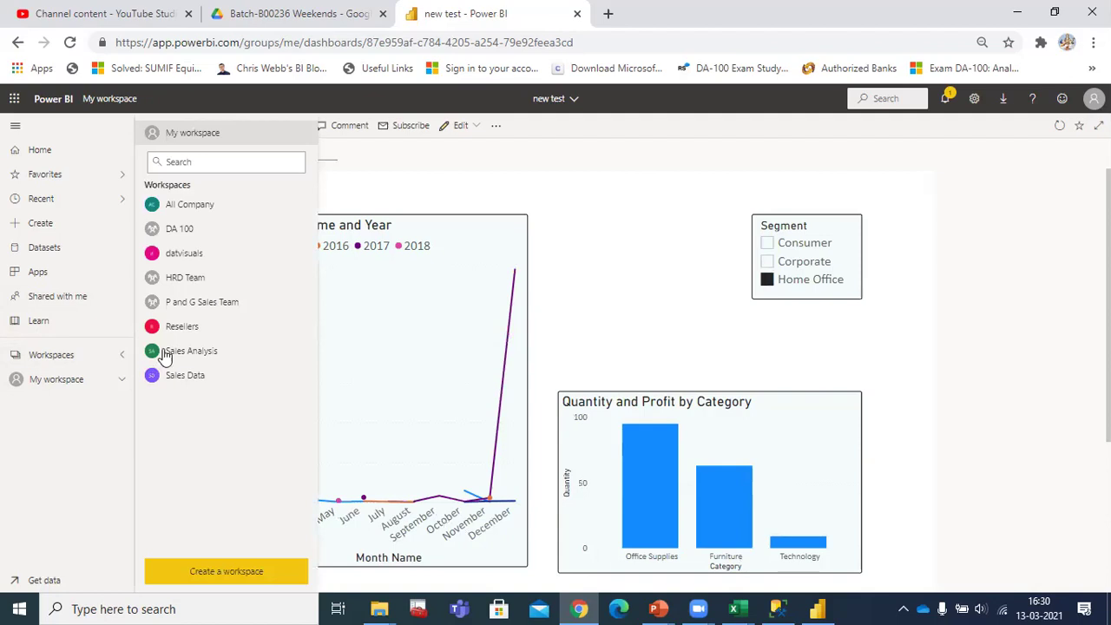
pyautogui.click(205, 214)
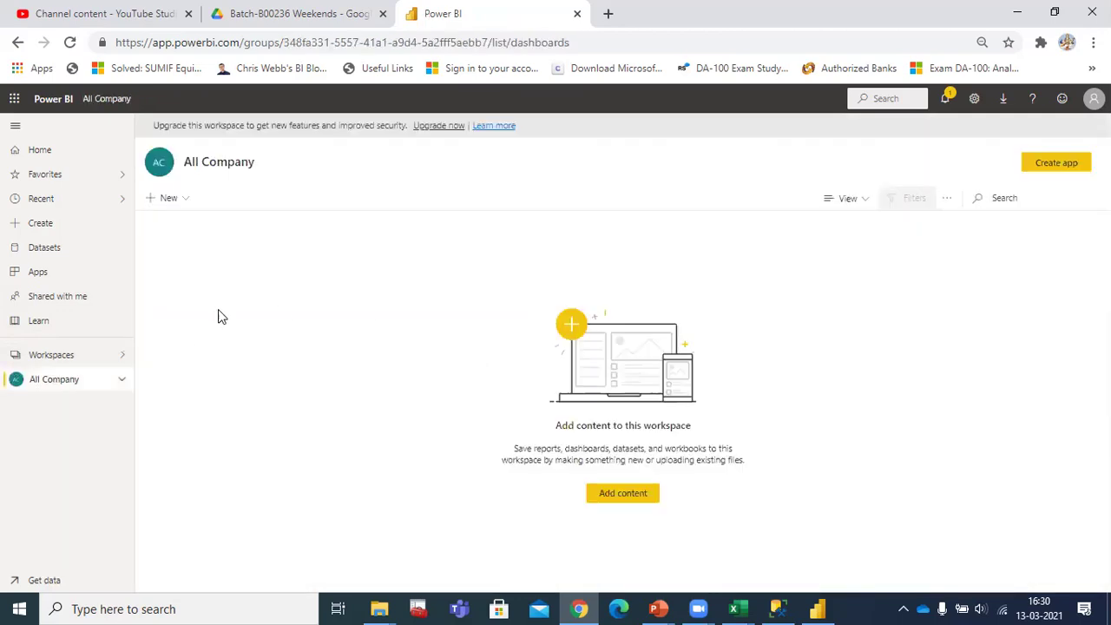
pyautogui.click(68, 359)
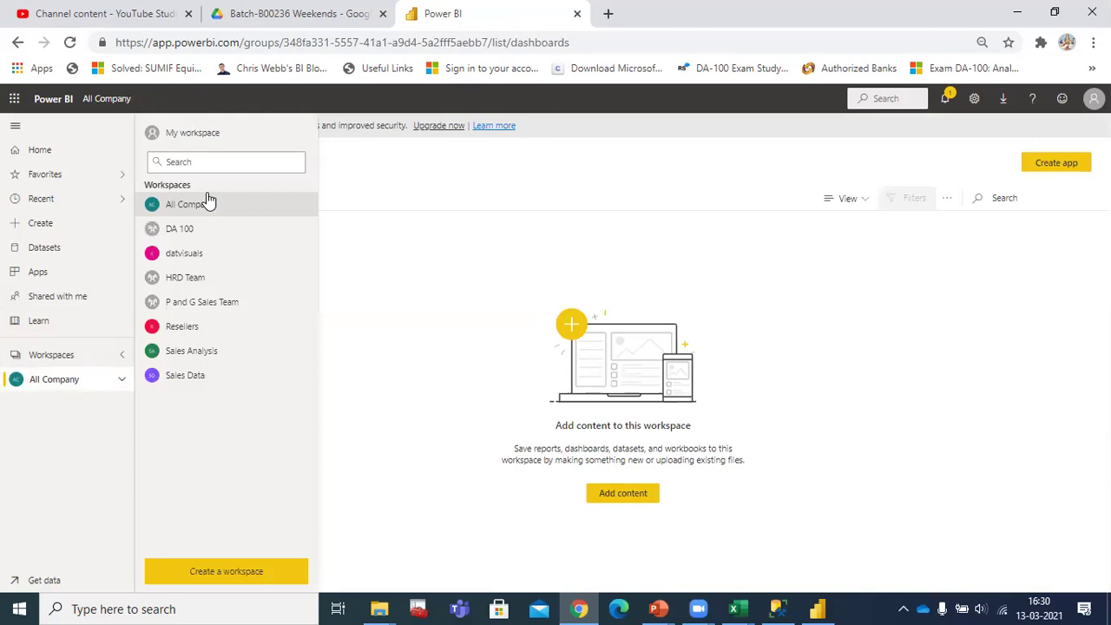
pyautogui.click(71, 357)
pyautogui.click(205, 135)
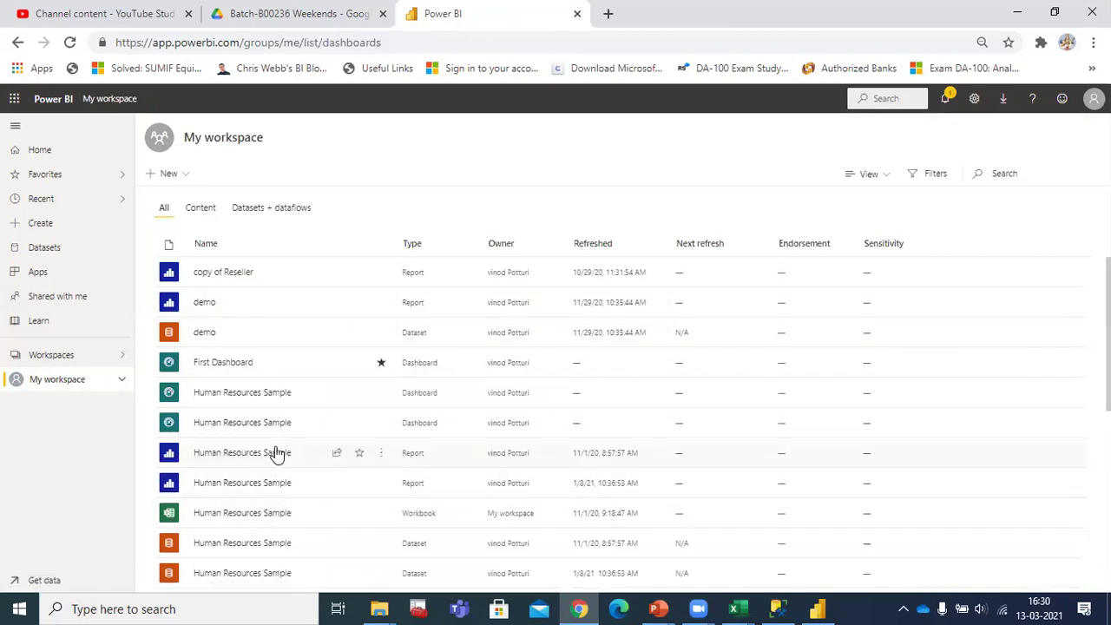
# Step: View the details of the demo dataset and go back to the My workspace content list
pyautogui.click(221, 332)
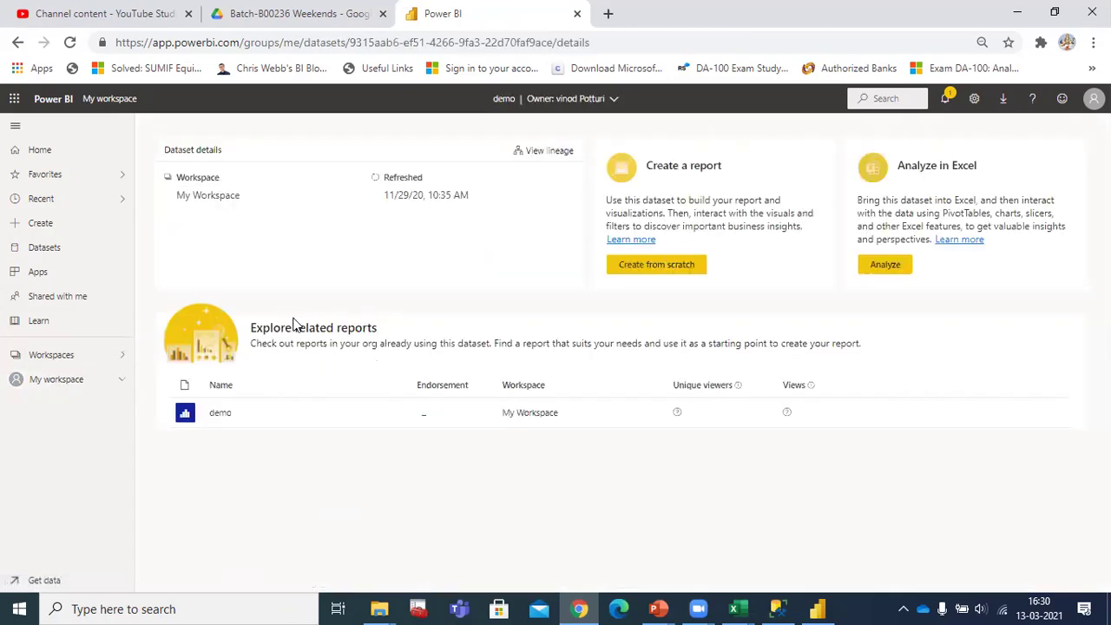
pyautogui.click(59, 360)
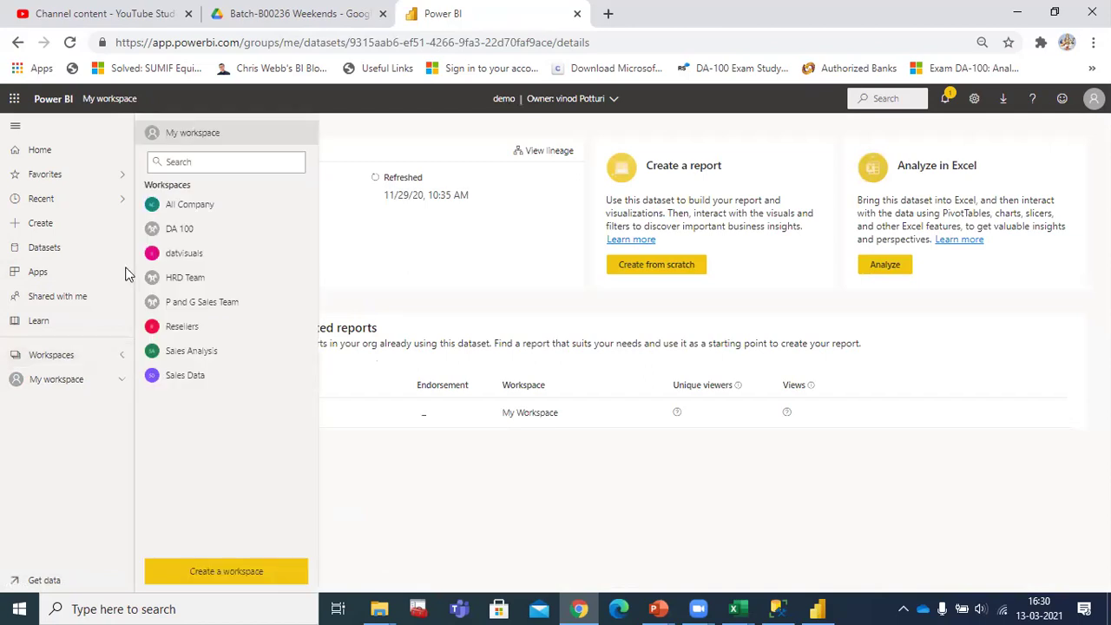
pyautogui.click(191, 136)
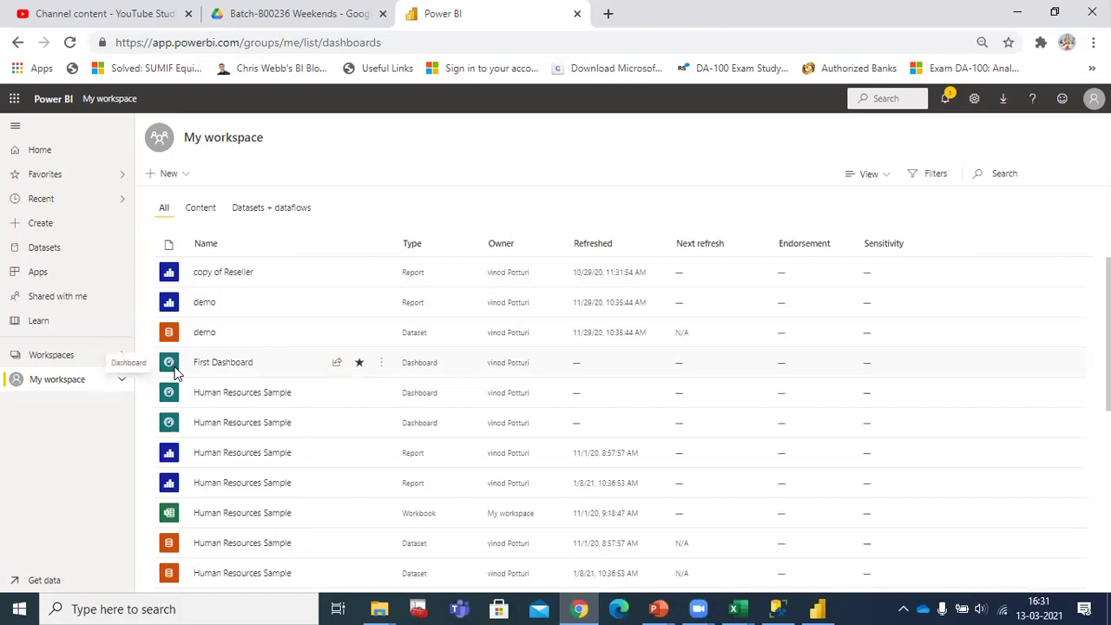
# Step: Open First Dashboard and go through its Total sales by Region tile to the underlying report, highlighting the East region's bar
pyautogui.click(224, 363)
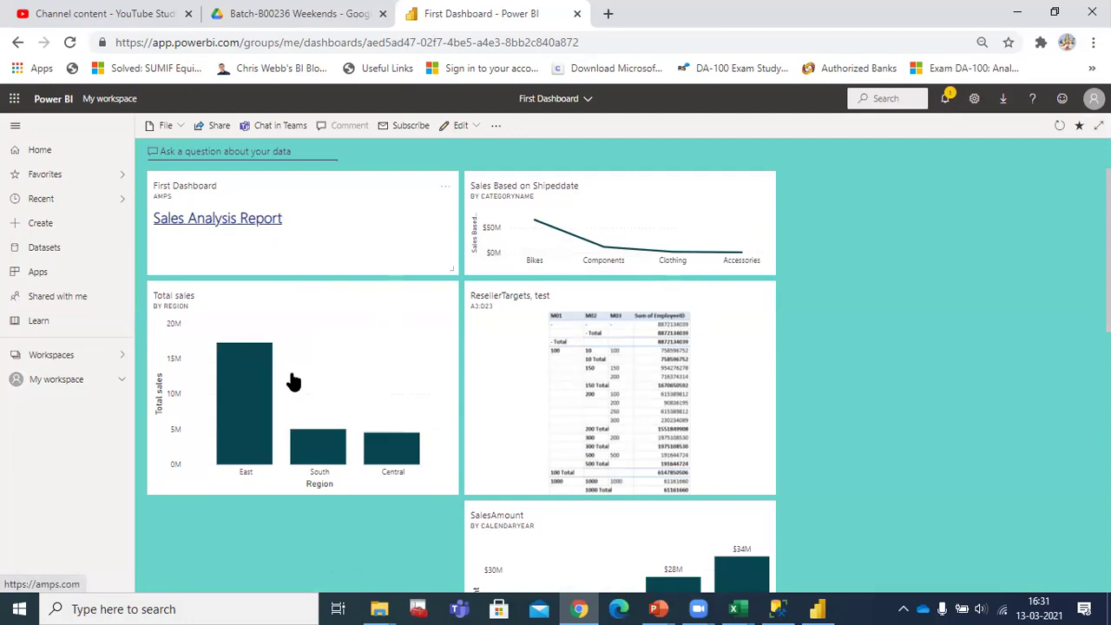
pyautogui.moveTo(330, 454)
pyautogui.moveTo(373, 447)
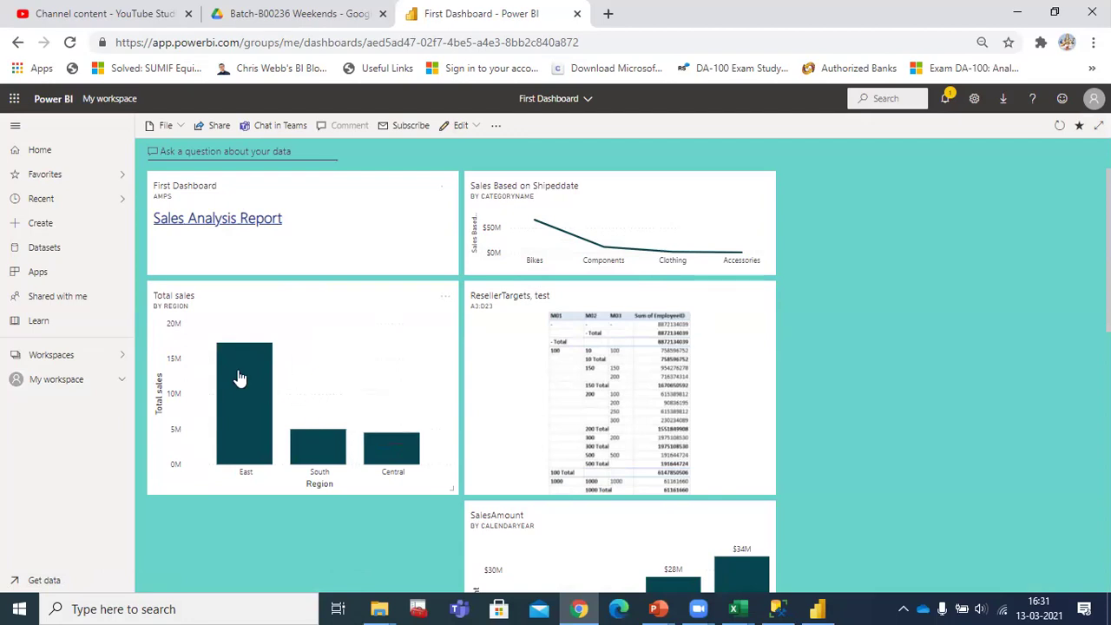
pyautogui.moveTo(338, 334)
pyautogui.click(341, 322)
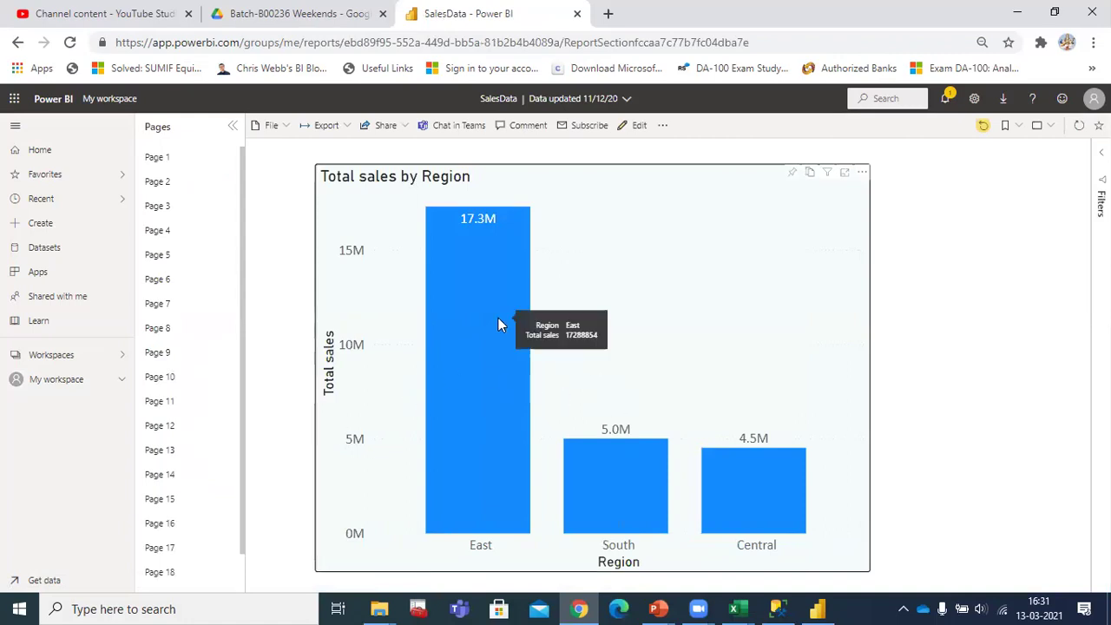
pyautogui.moveTo(623, 469)
pyautogui.moveTo(728, 486)
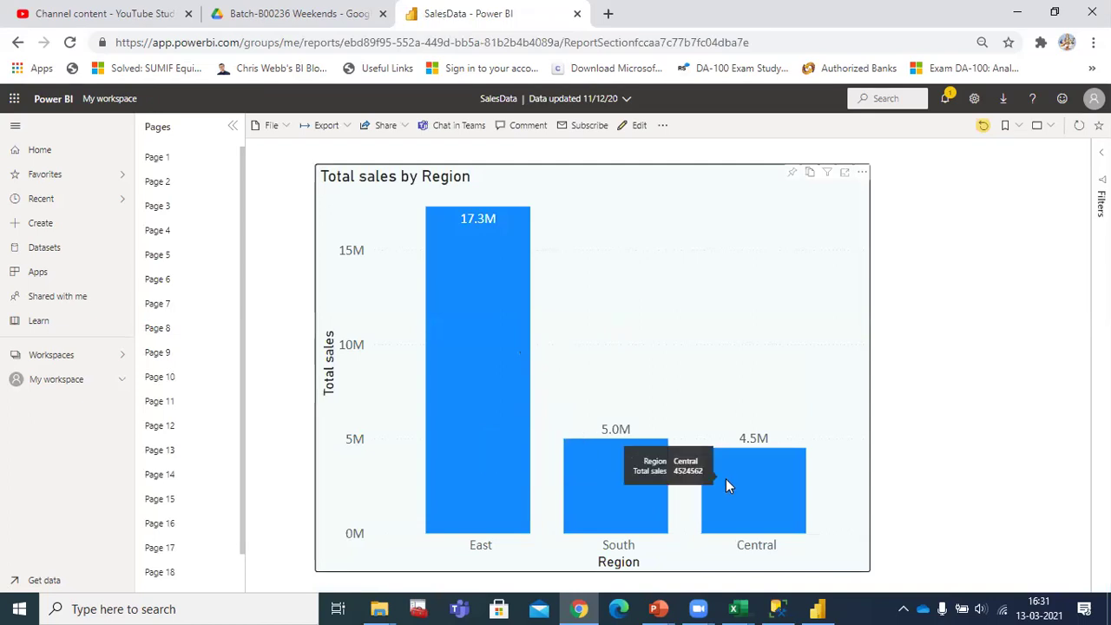
pyautogui.click(459, 359)
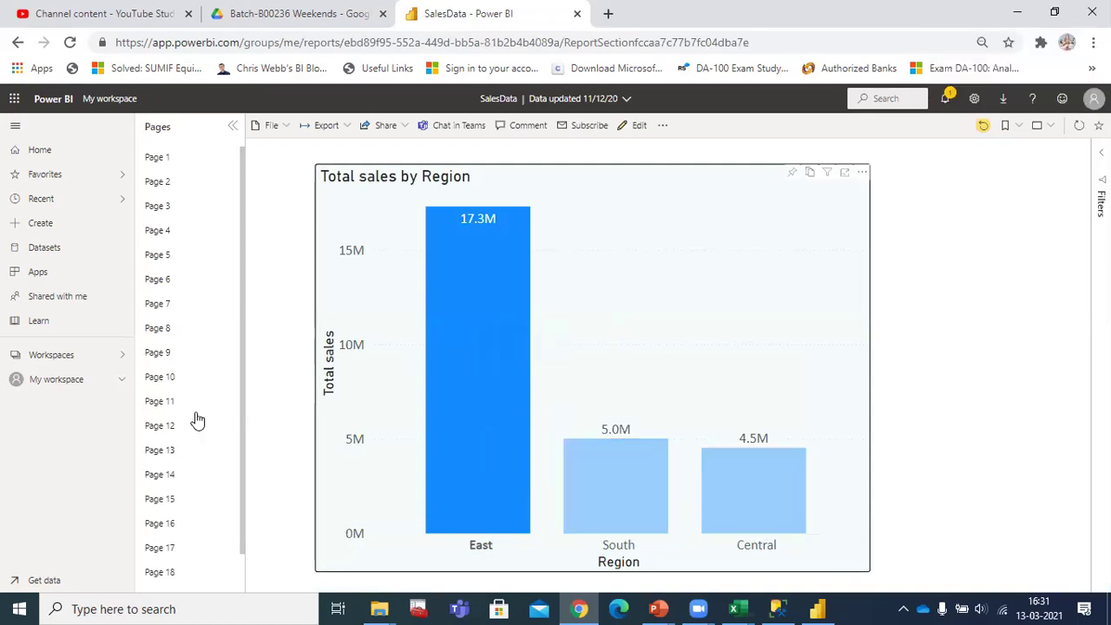
# Step: Open the Human Resources Sample report refreshed on 1/8/21 from My workspace and view its pages through to New Hires Scorecard
pyautogui.click(79, 387)
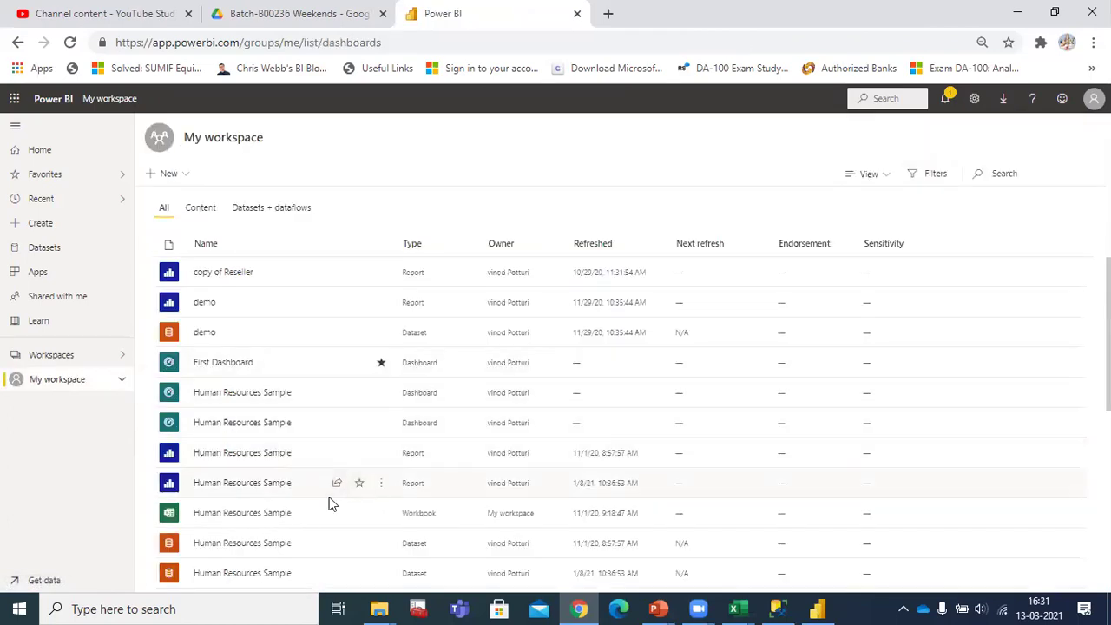
pyautogui.click(227, 488)
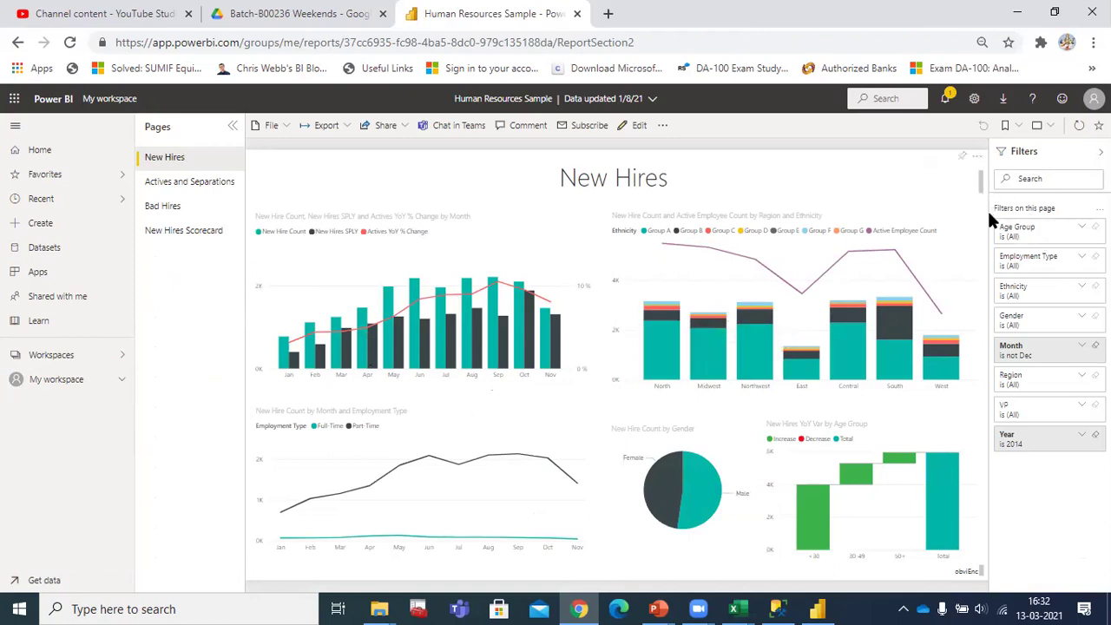
pyautogui.click(205, 193)
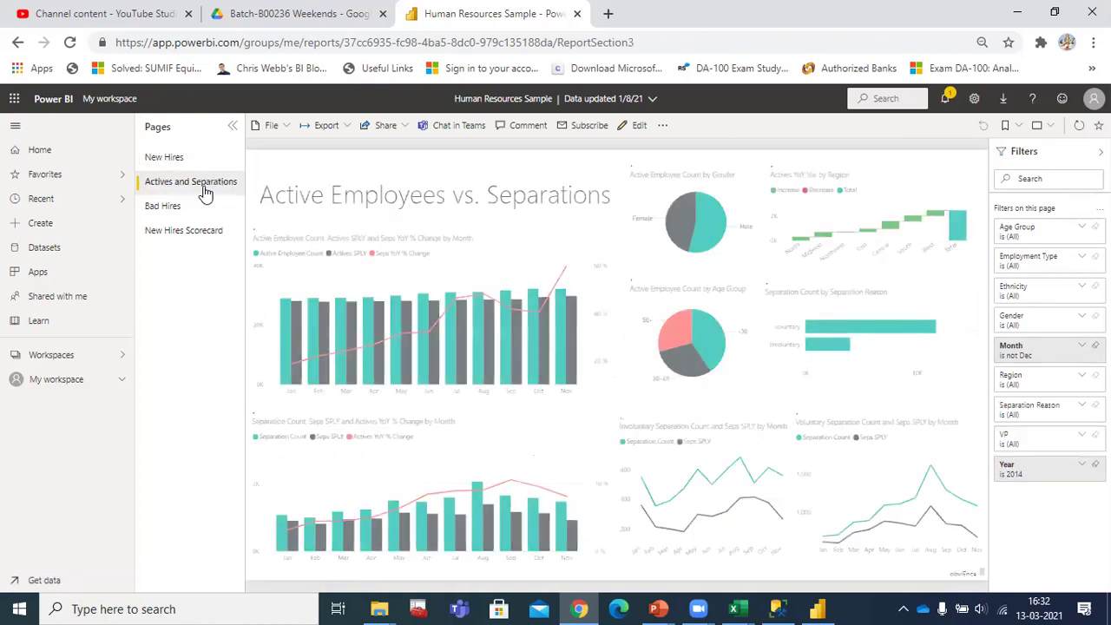
pyautogui.moveTo(527, 331)
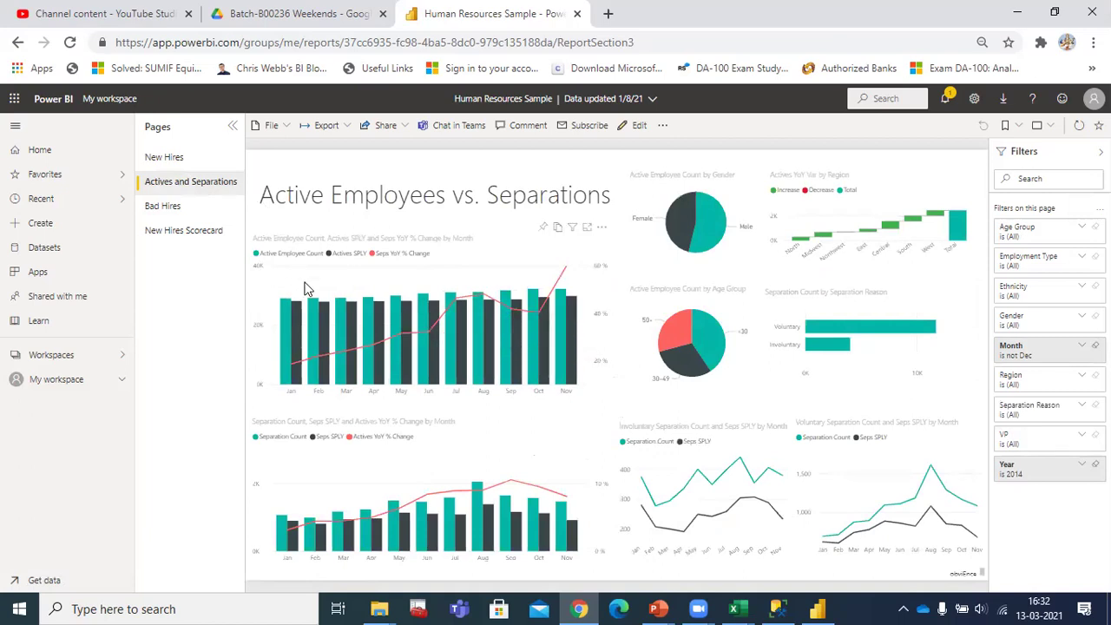
pyautogui.click(173, 210)
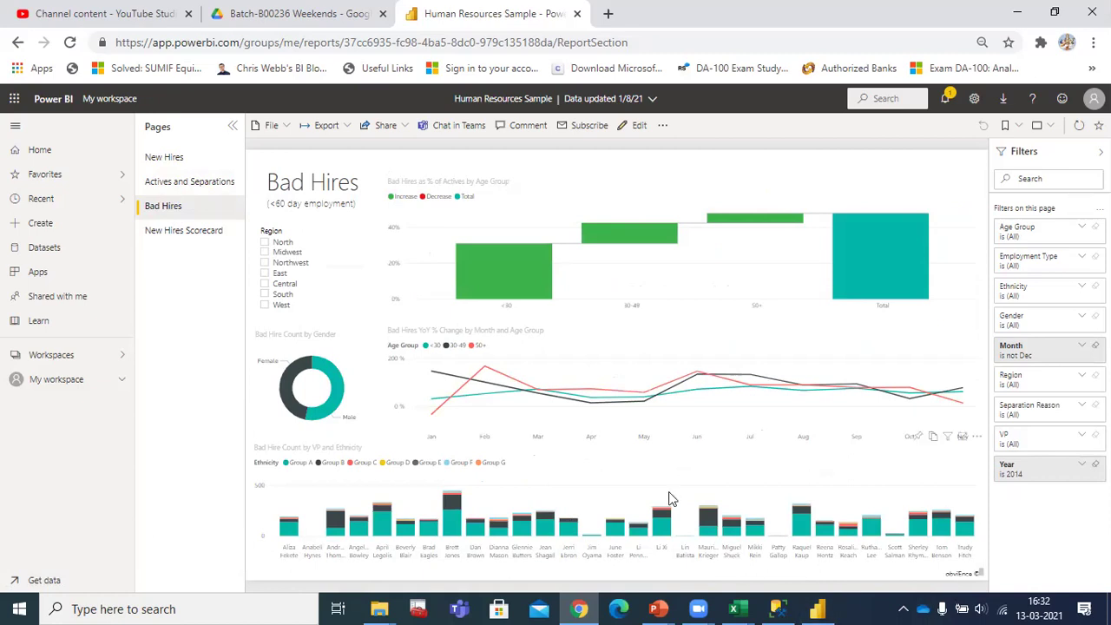
pyautogui.click(198, 233)
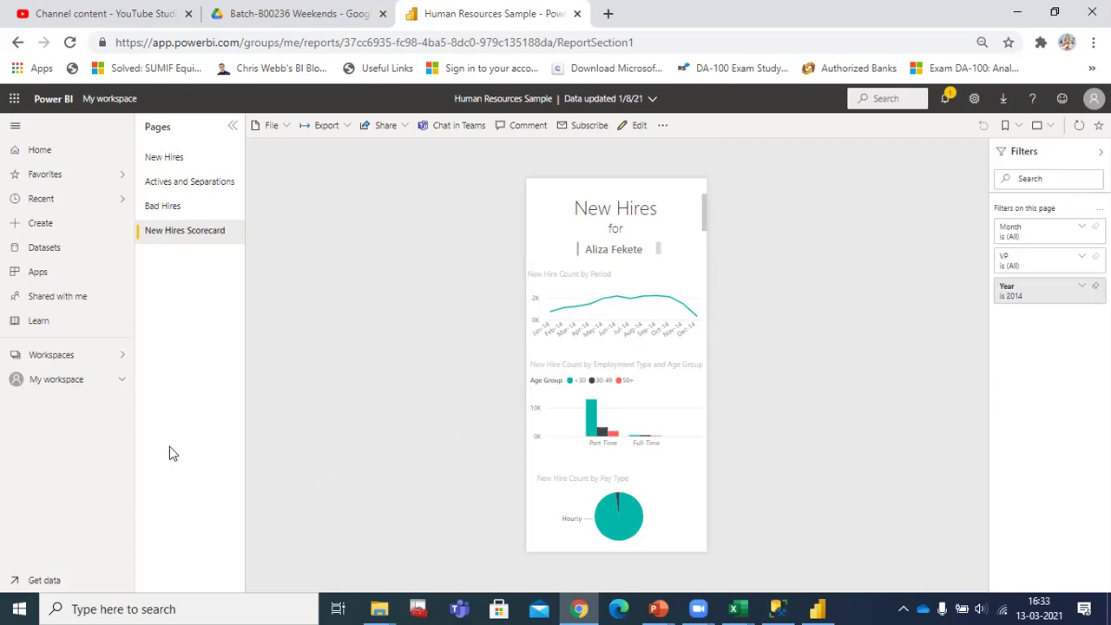
# Step: Expand the My workspace contents down to its datasets and inspect the options available for the SalesData dataset
pyautogui.click(123, 380)
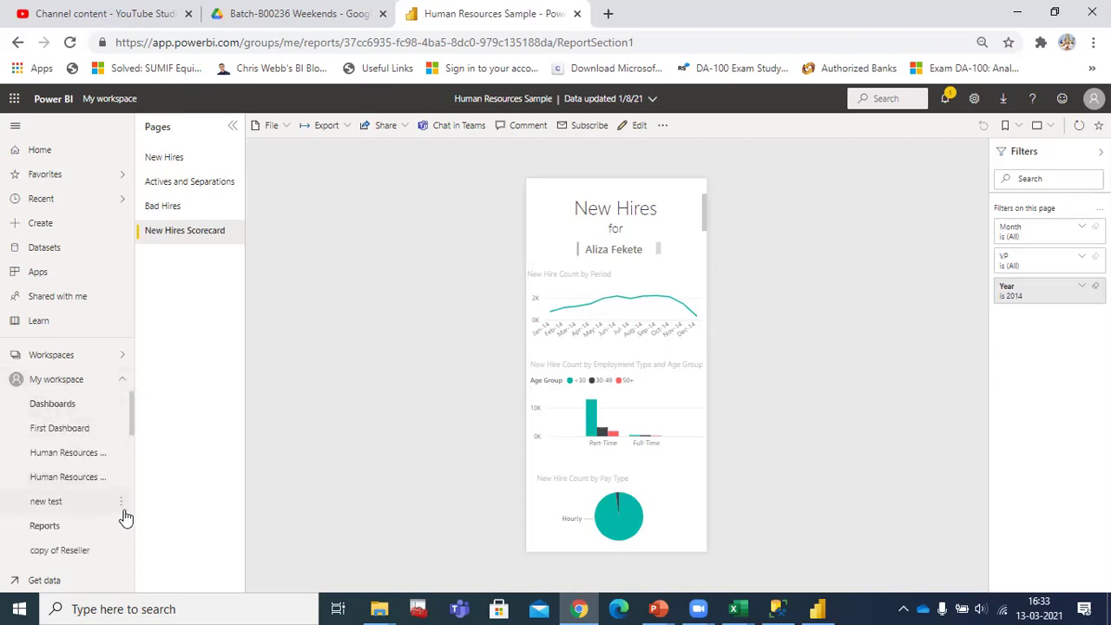
pyautogui.scroll(-2, 135, 563)
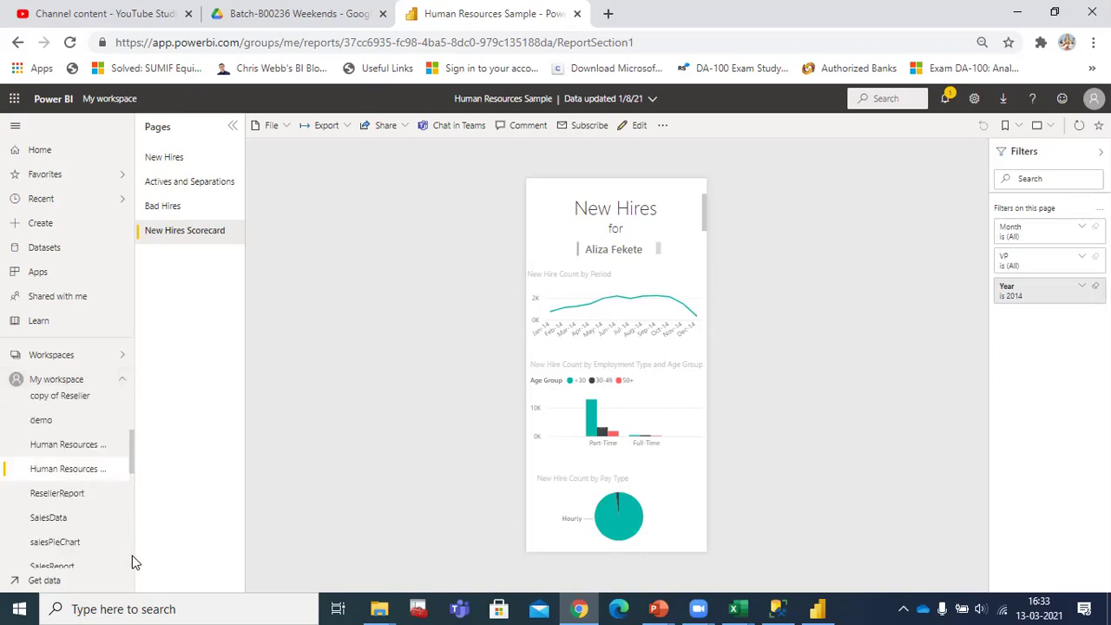
pyautogui.scroll(-2, 134, 562)
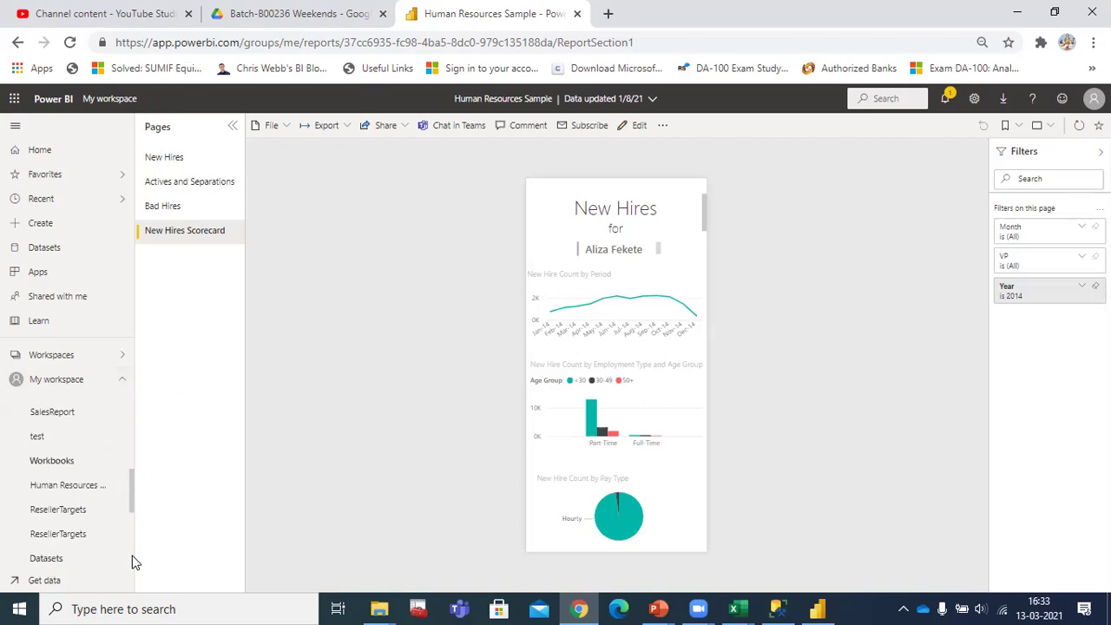
pyautogui.scroll(-2, 134, 563)
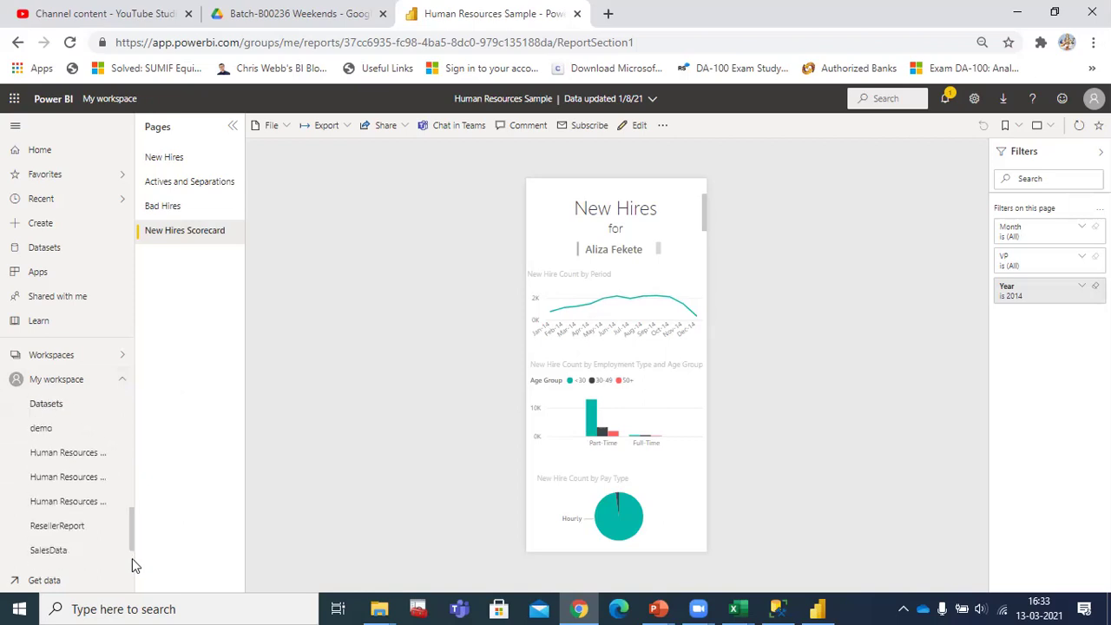
pyautogui.scroll(-1, 132, 558)
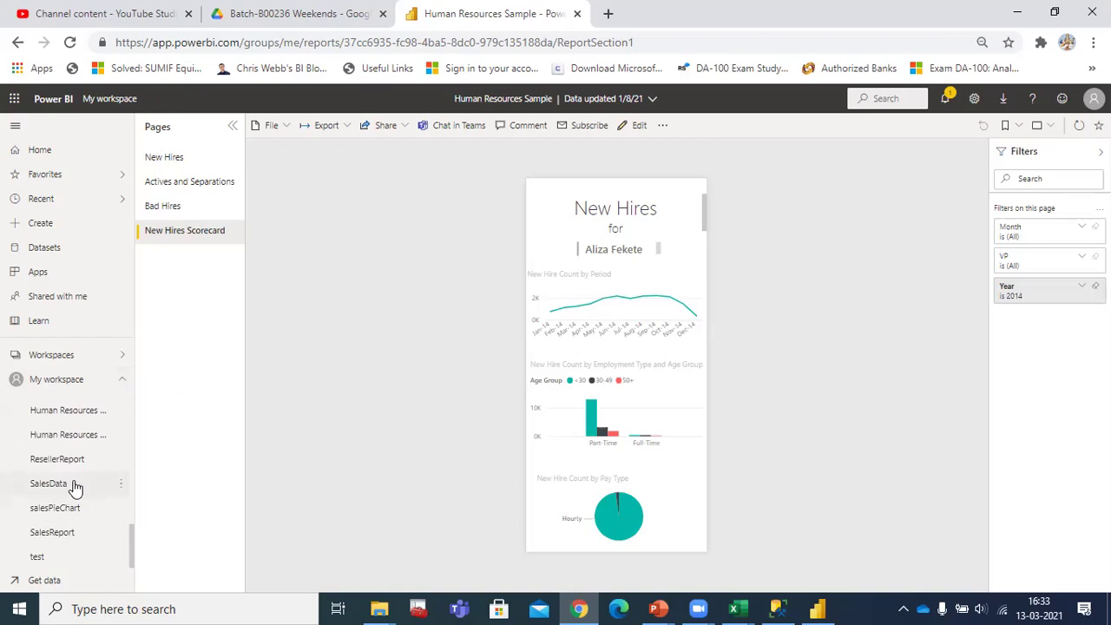
pyautogui.click(120, 489)
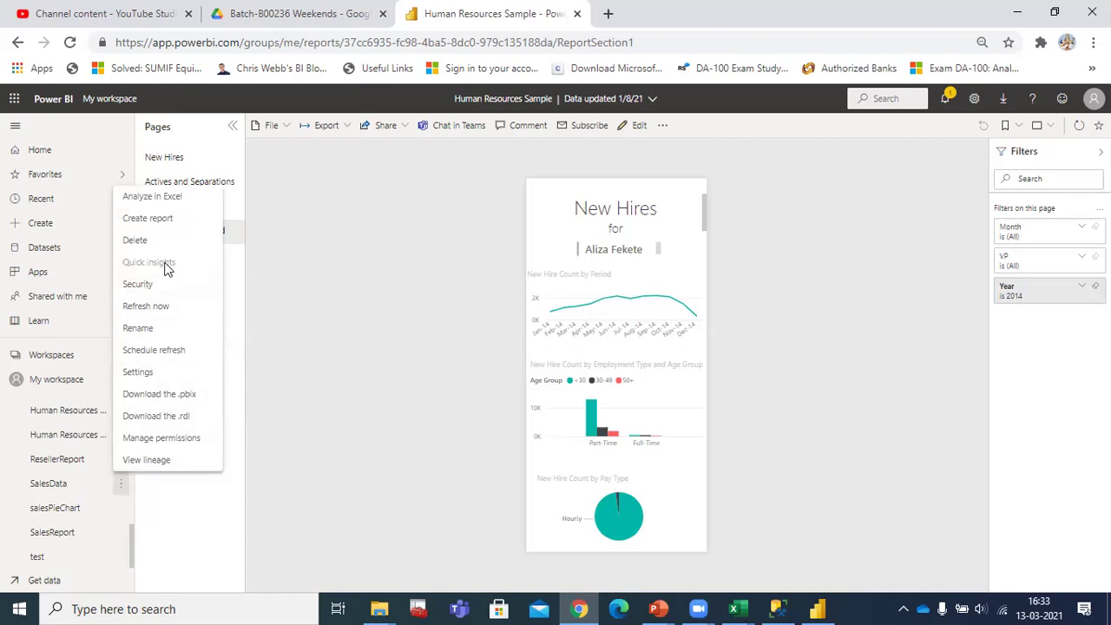
pyautogui.click(68, 532)
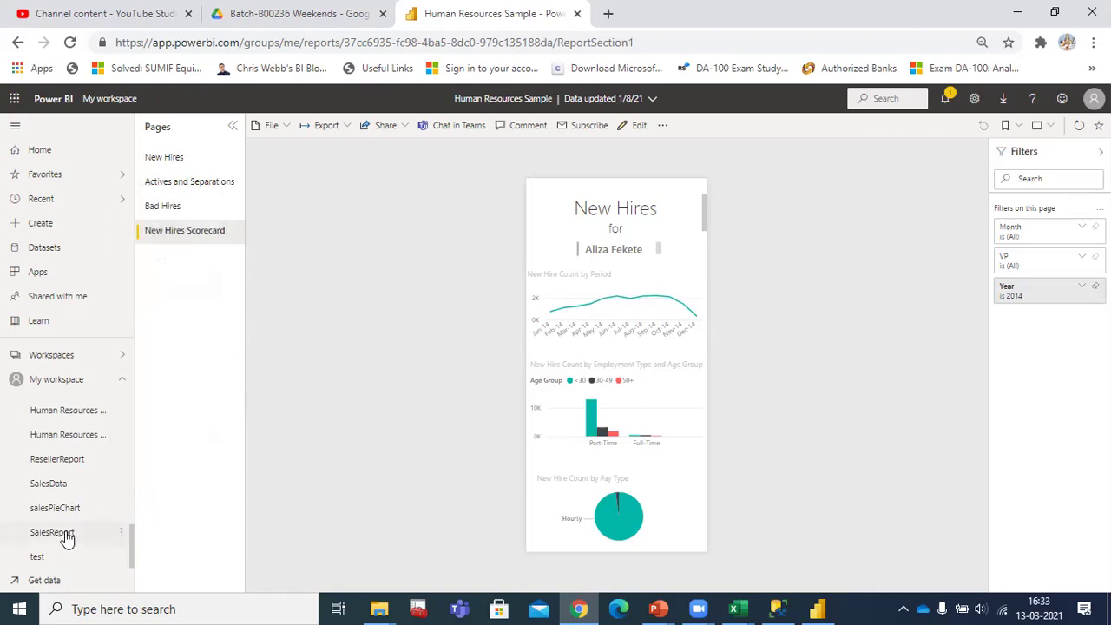
# Step: Generate quick insights for the SalesReport dataset and open them
pyautogui.click(119, 532)
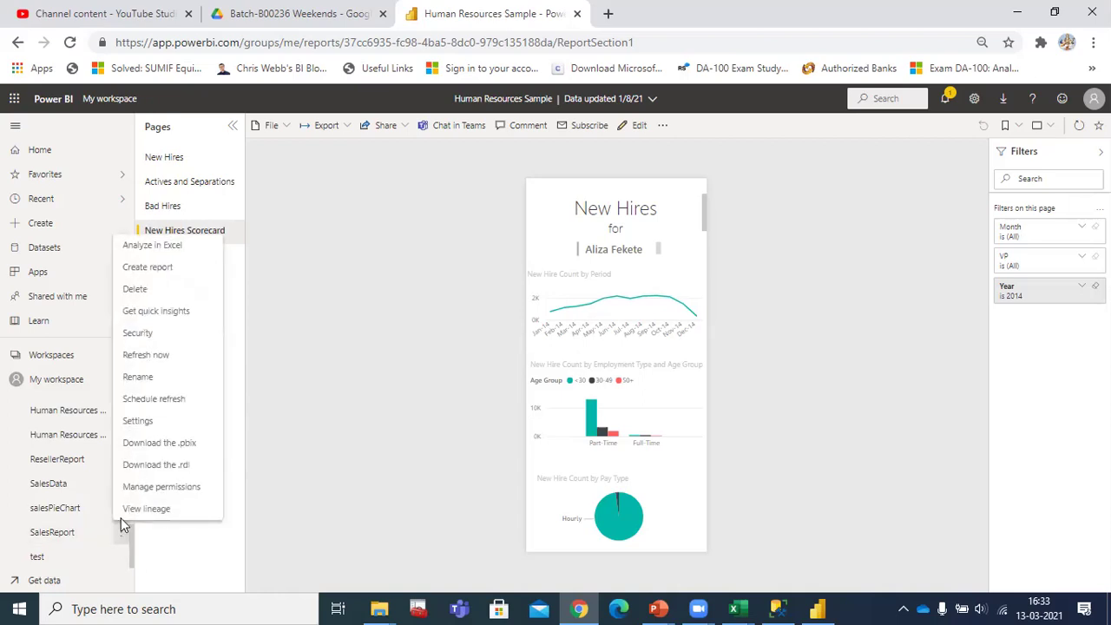
pyautogui.click(156, 311)
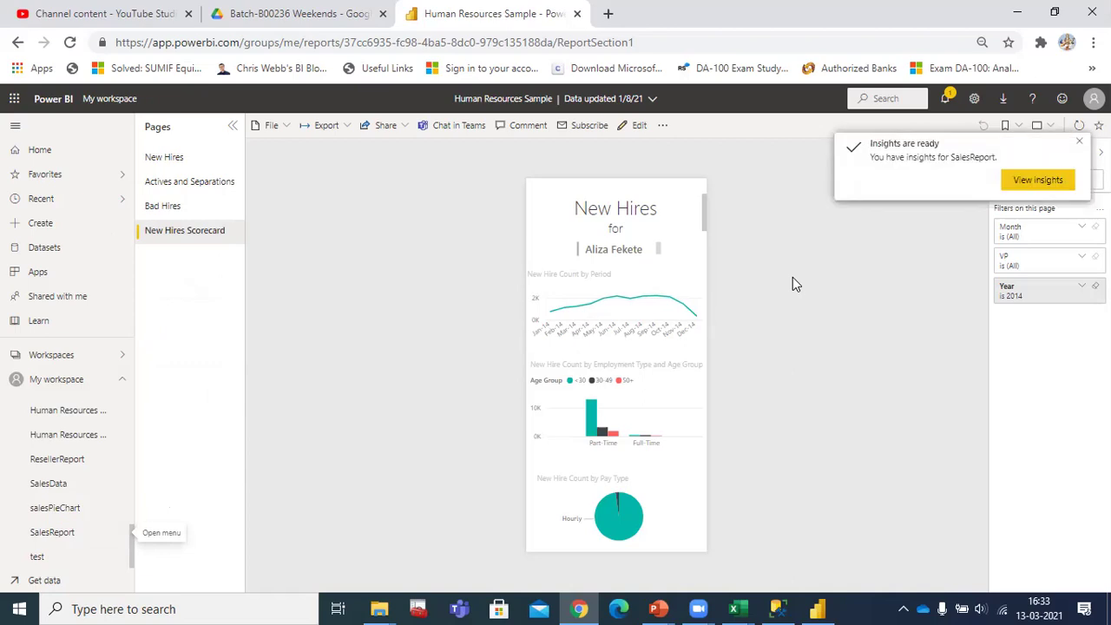
pyautogui.click(1038, 179)
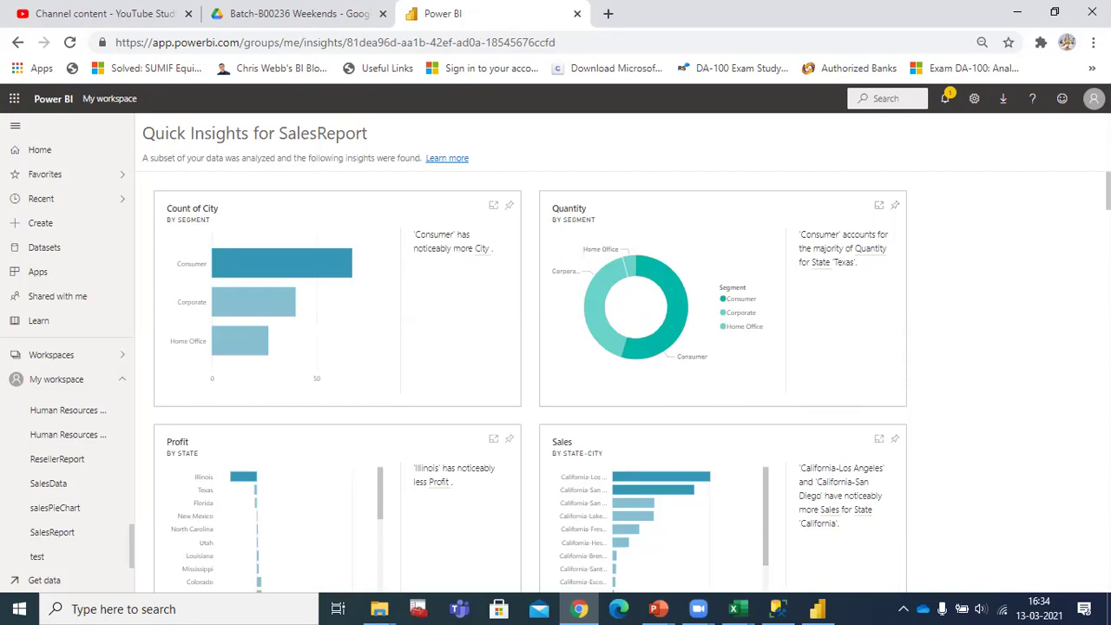
# Step: Examine the SalesReport insights, viewing the Texas Profit by City chart in focus mode, and switch to Power BI Desktop
pyautogui.scroll(-10, 530, 382)
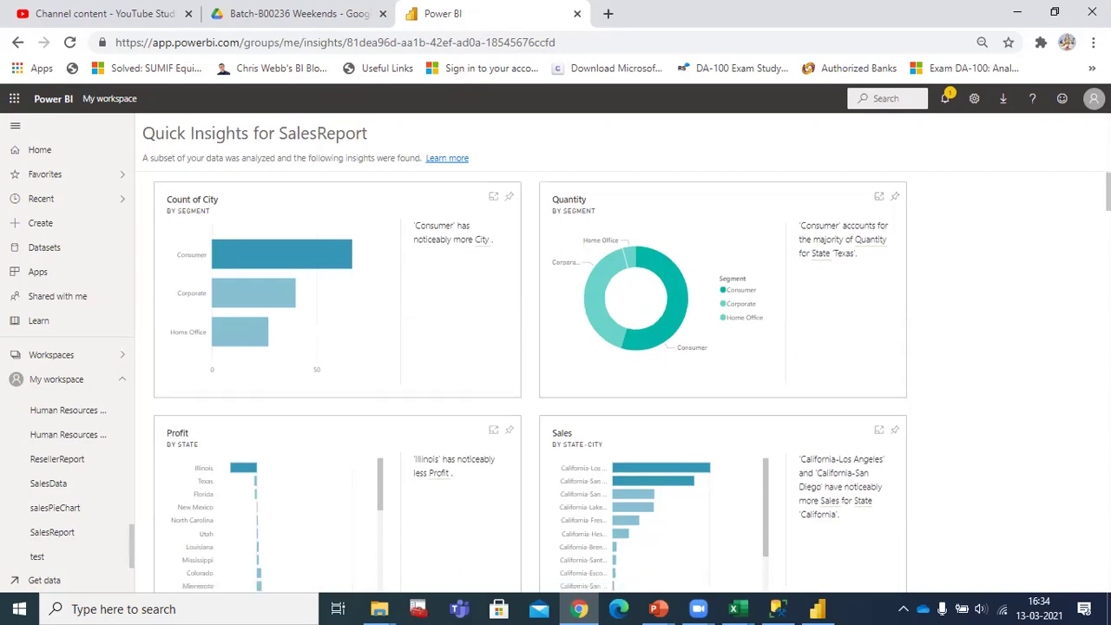
pyautogui.scroll(-5, 529, 382)
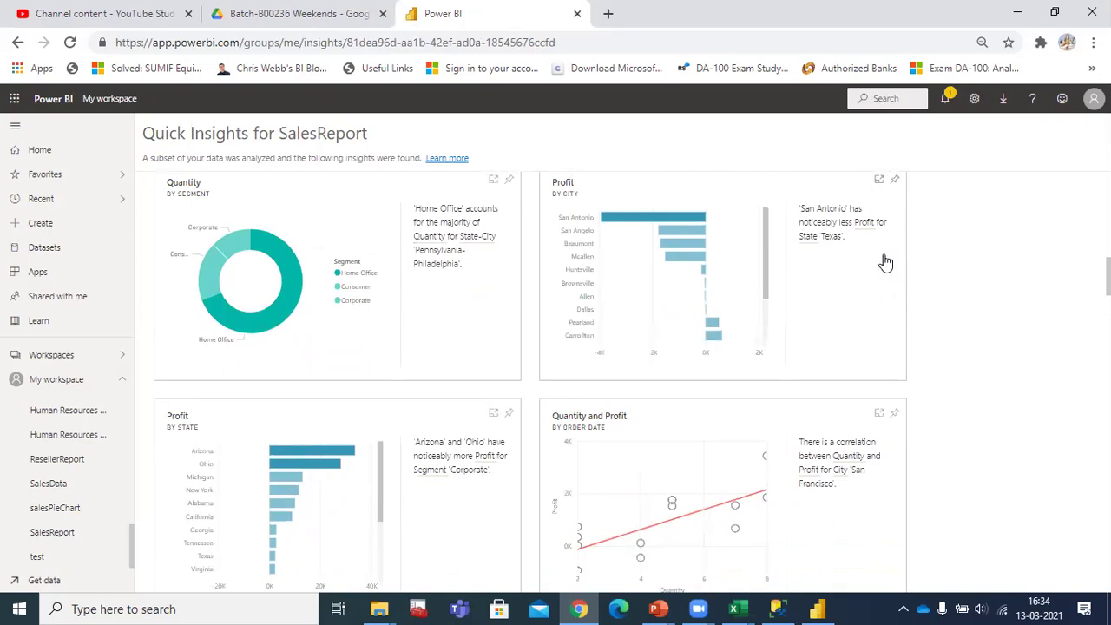
pyautogui.click(895, 181)
pyautogui.click(878, 180)
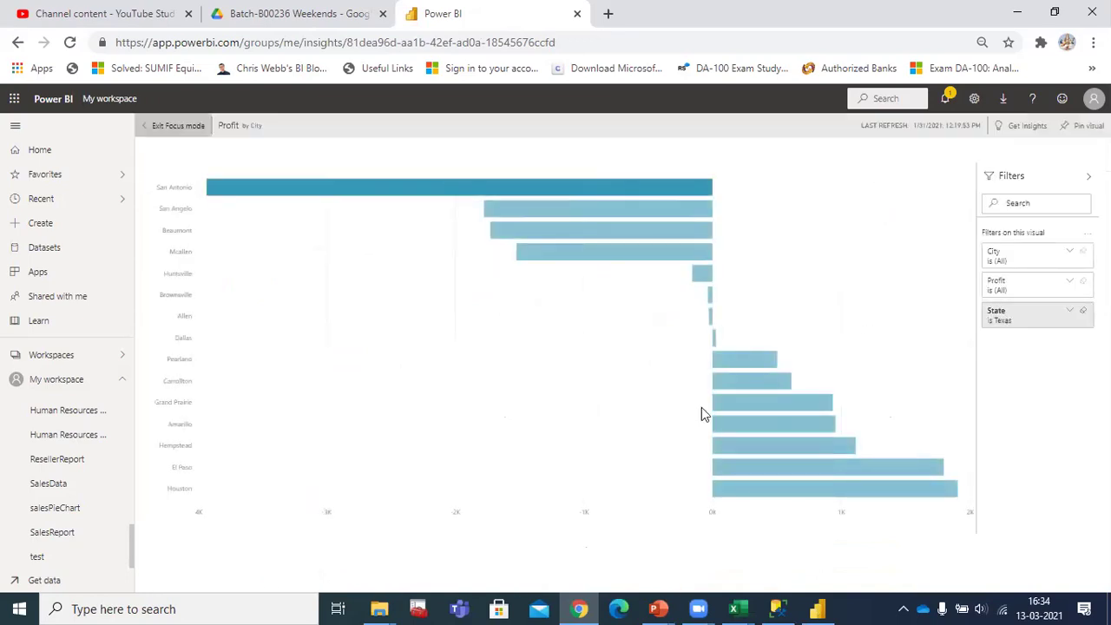
pyautogui.moveTo(683, 230)
pyautogui.click(818, 609)
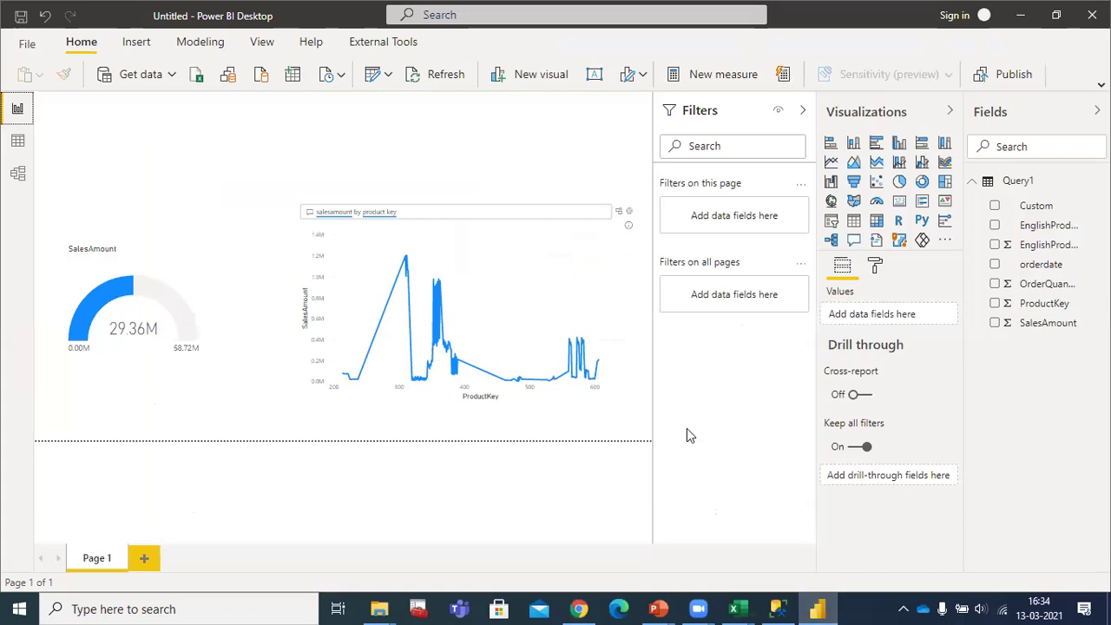
# Step: Add an orderdate slicer to the report page and limit its range to 14-07-2011 through 29-09-2012
pyautogui.click(312, 185)
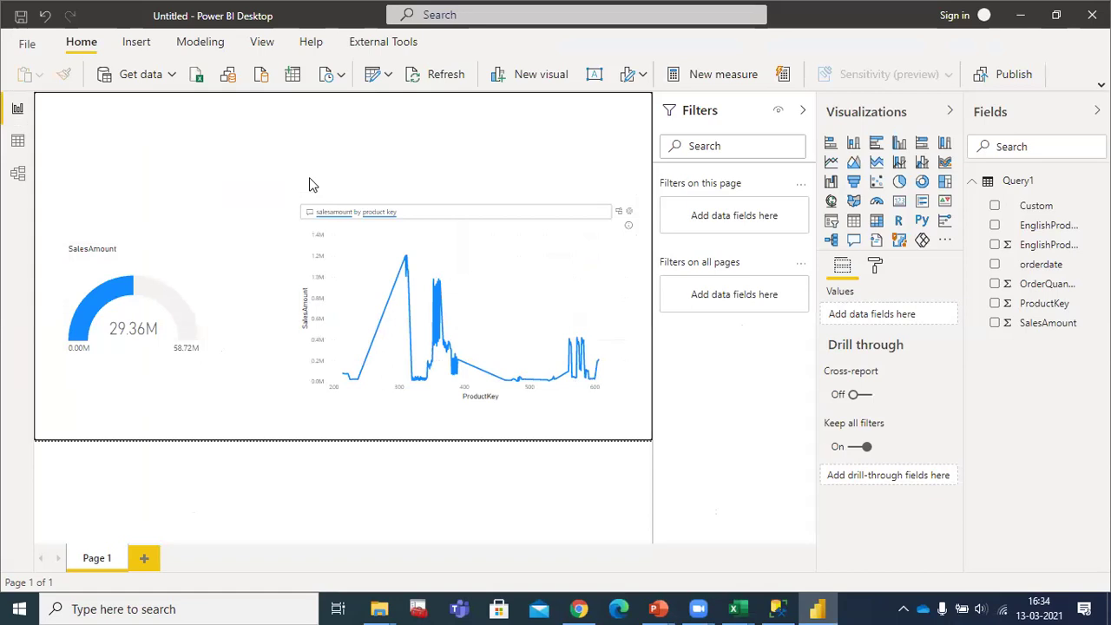
pyautogui.click(831, 221)
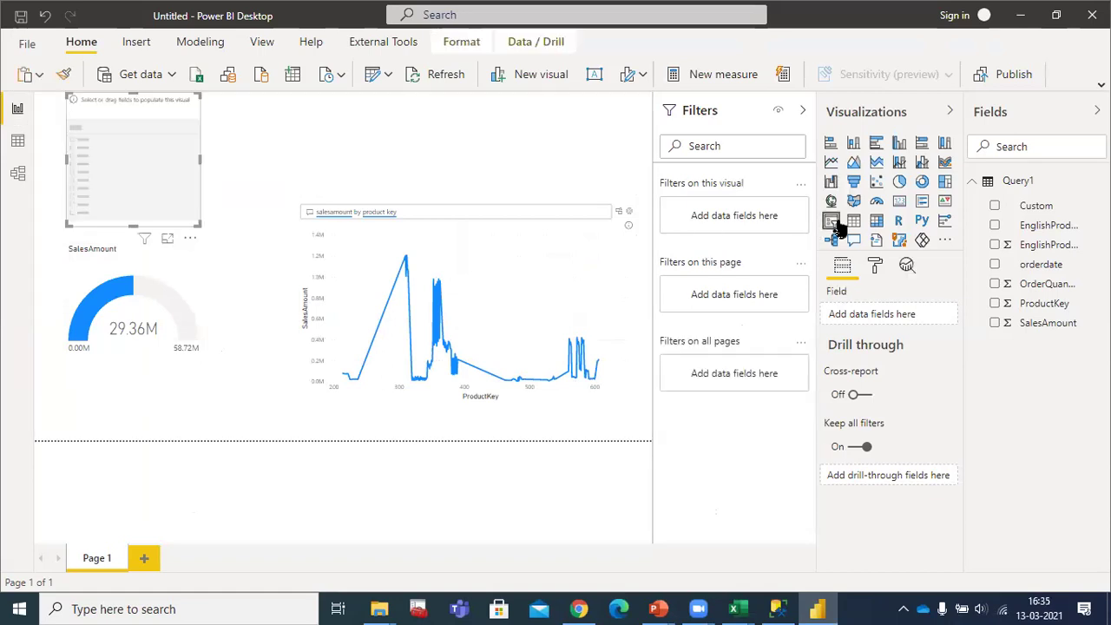
pyautogui.click(995, 264)
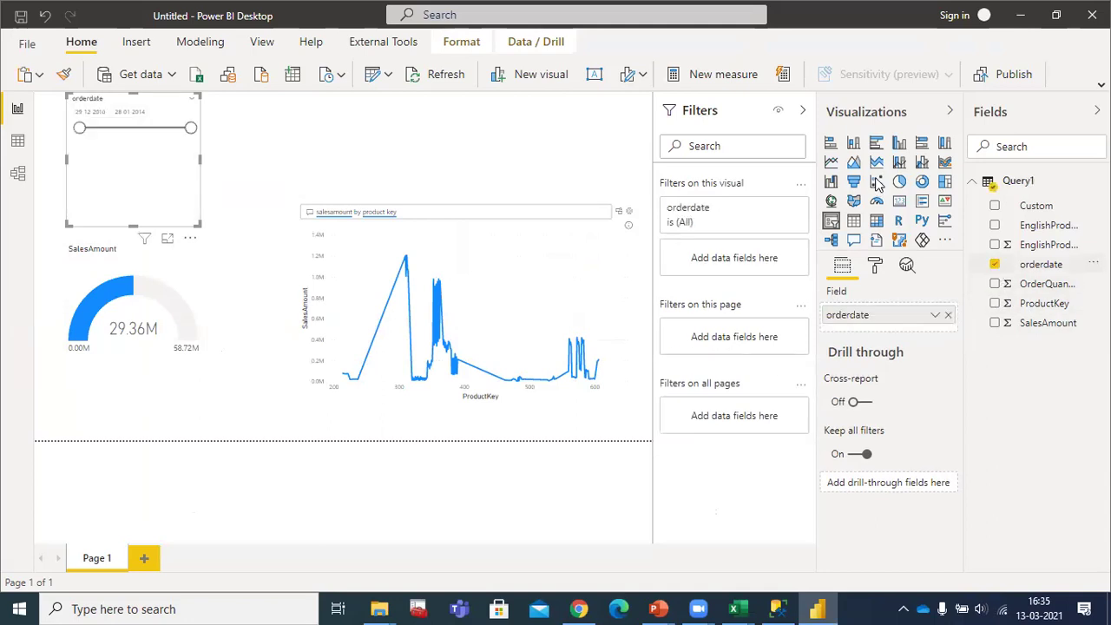
pyautogui.moveTo(192, 130); pyautogui.dragTo(145, 137)
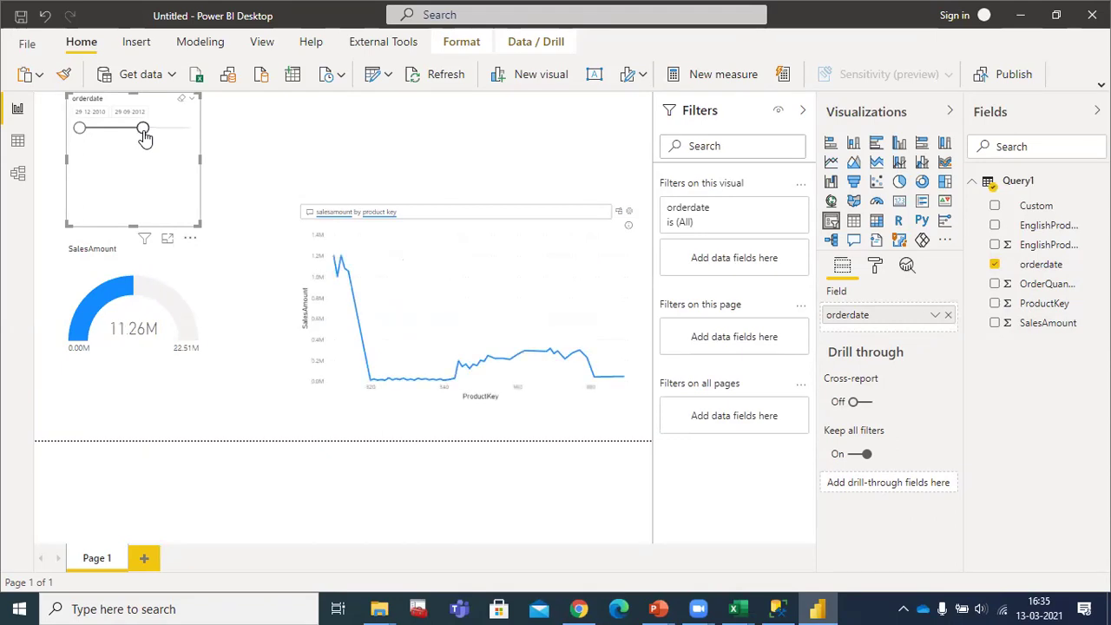
pyautogui.moveTo(78, 130); pyautogui.dragTo(102, 142)
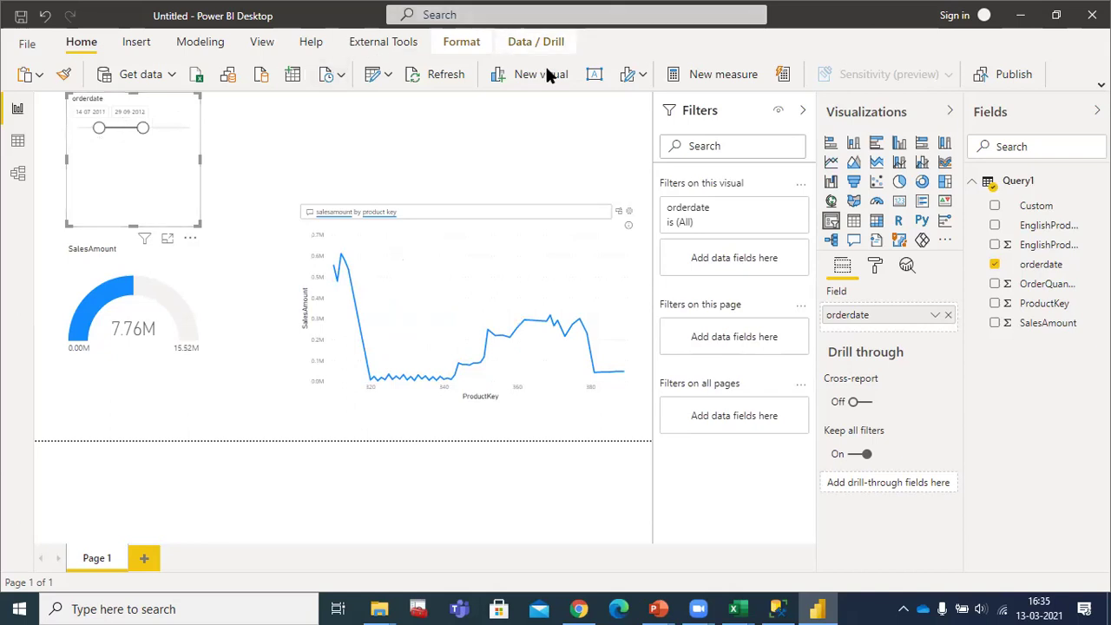
pyautogui.click(540, 201)
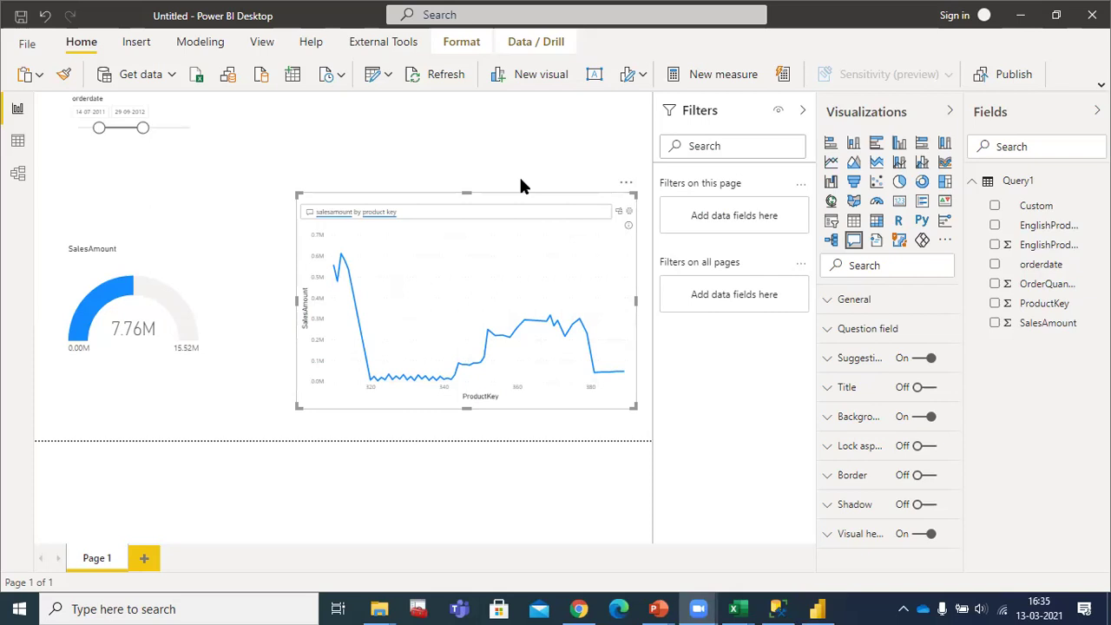
pyautogui.press('XF86AudioRaiseVolume')
pyautogui.press('XF86AudioRaiseVolume')
pyautogui.press('XF86AudioRaiseVolume')
pyautogui.press('XF86AudioRaiseVolume')
pyautogui.click(28, 50)
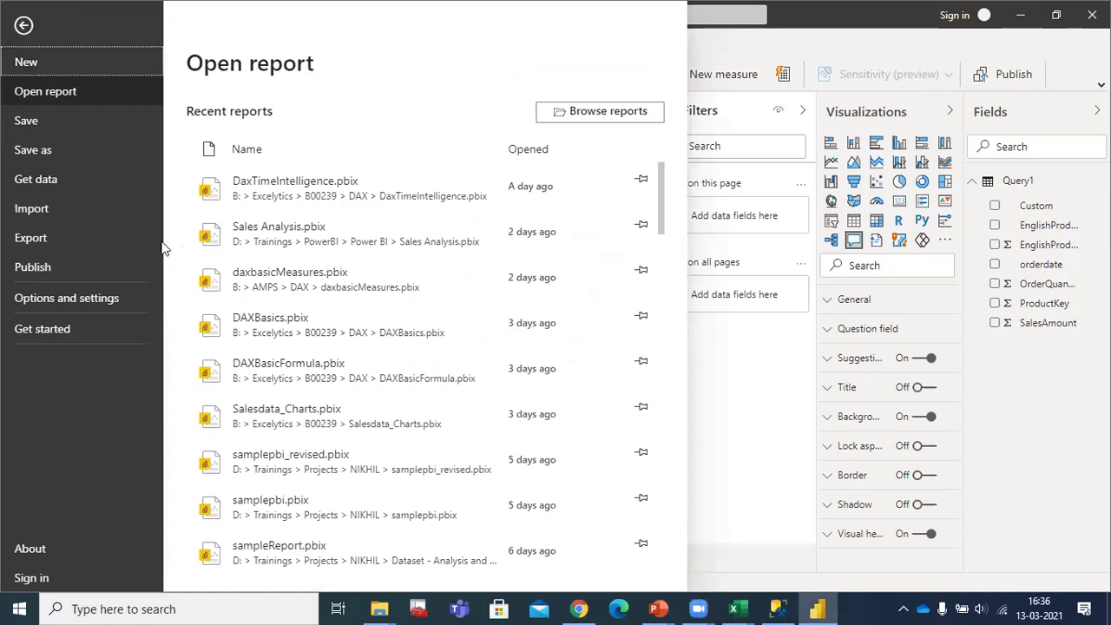
pyautogui.click(46, 240)
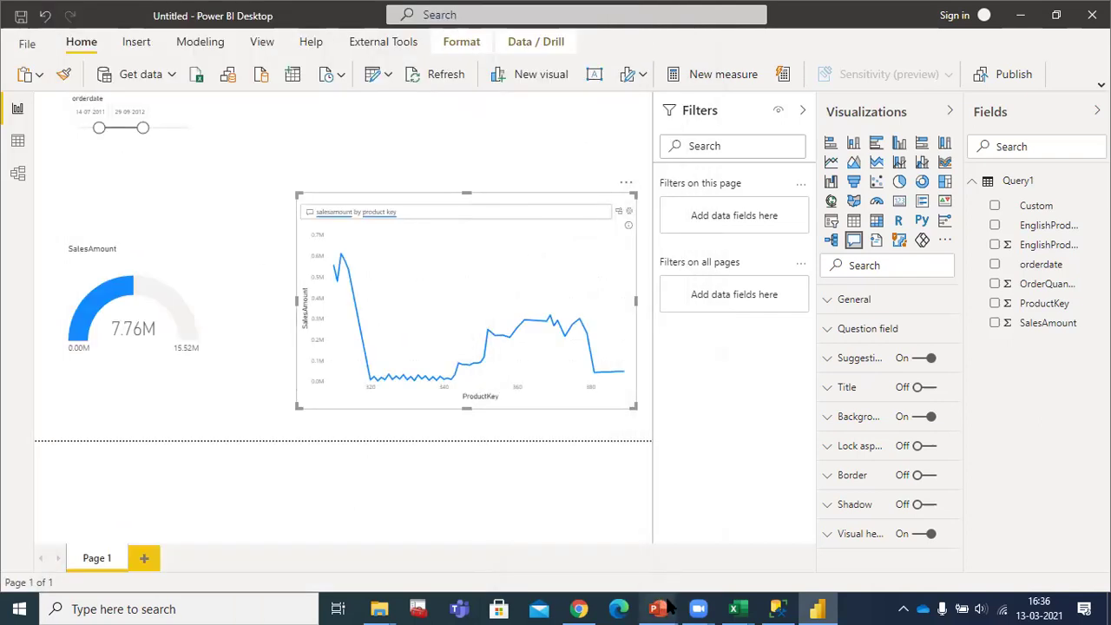
# Step: Switch to the Power BI service in Chrome, leave focus mode and inspect First Dashboard's file and edit options
pyautogui.click(579, 608)
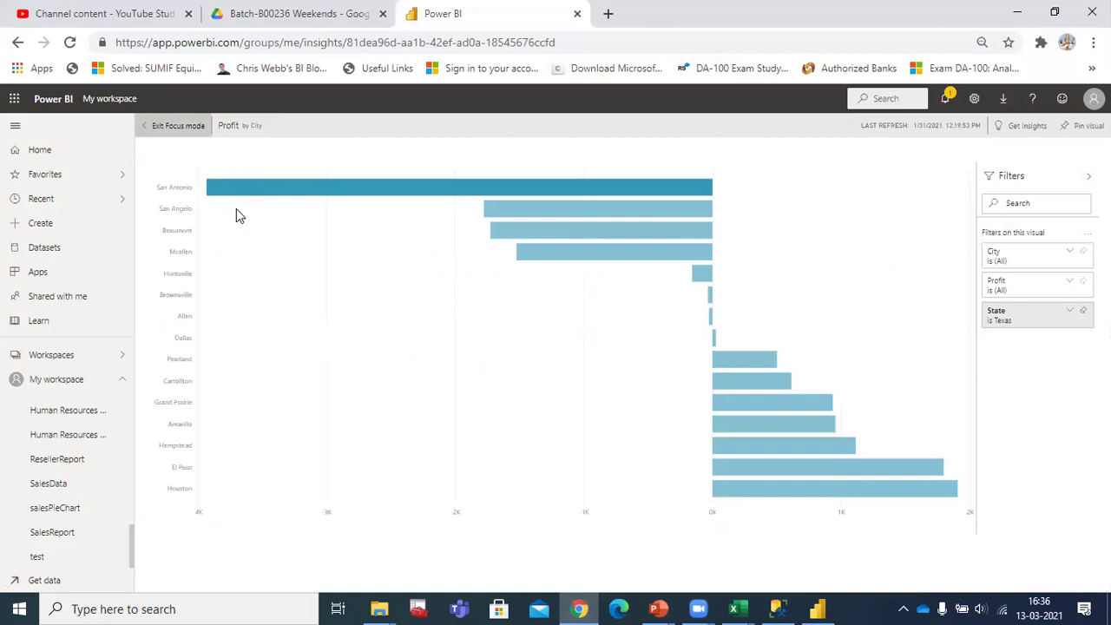
pyautogui.click(149, 128)
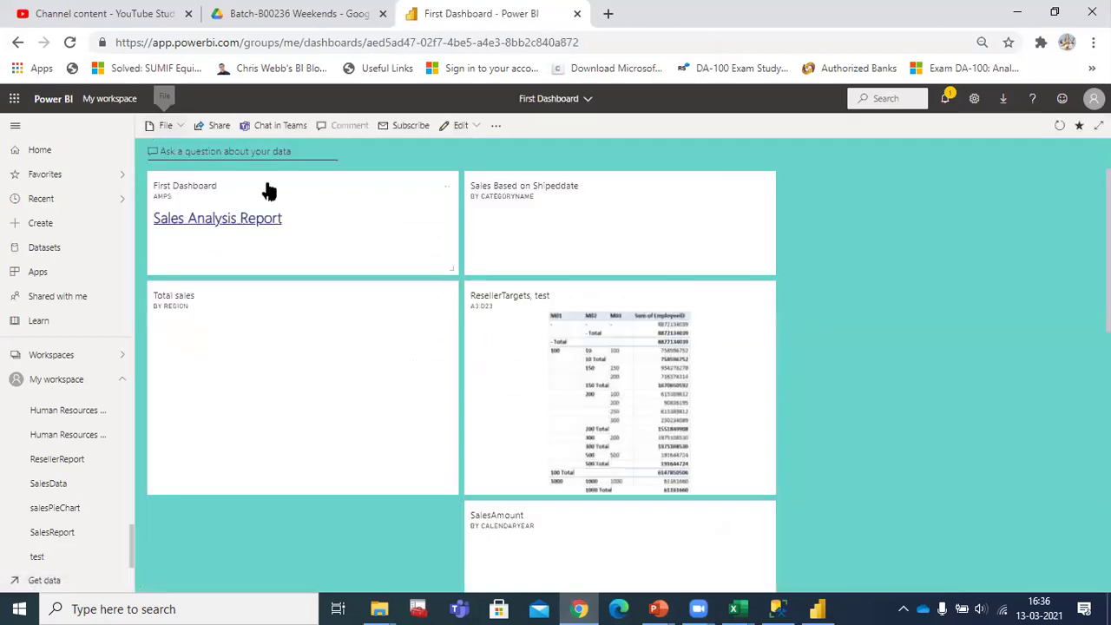
pyautogui.click(180, 125)
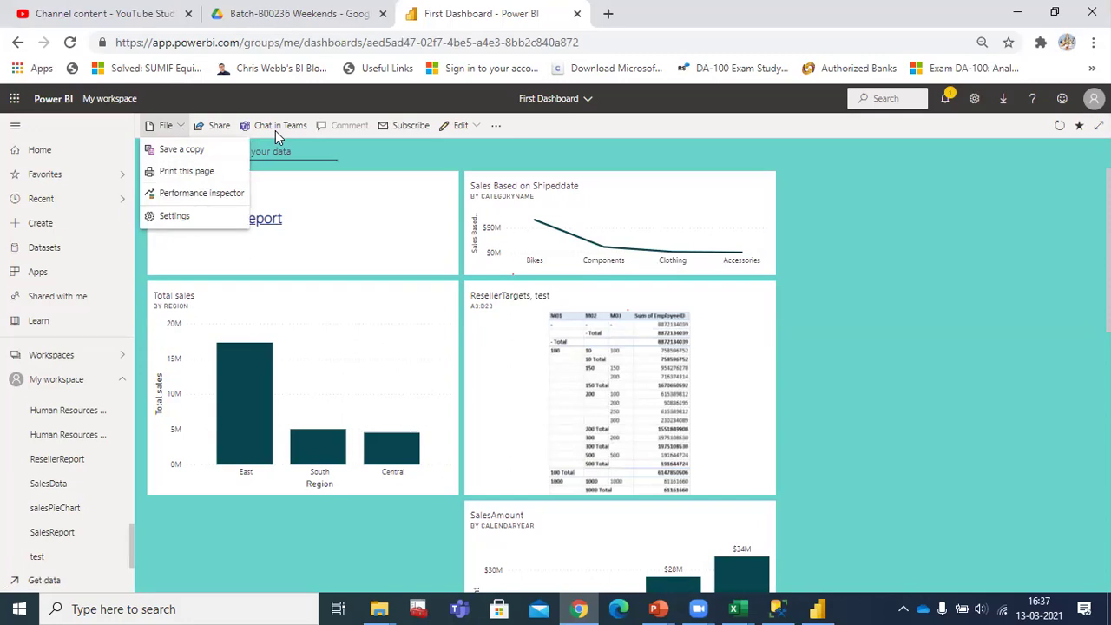
pyautogui.press('Escape')
pyautogui.click(460, 126)
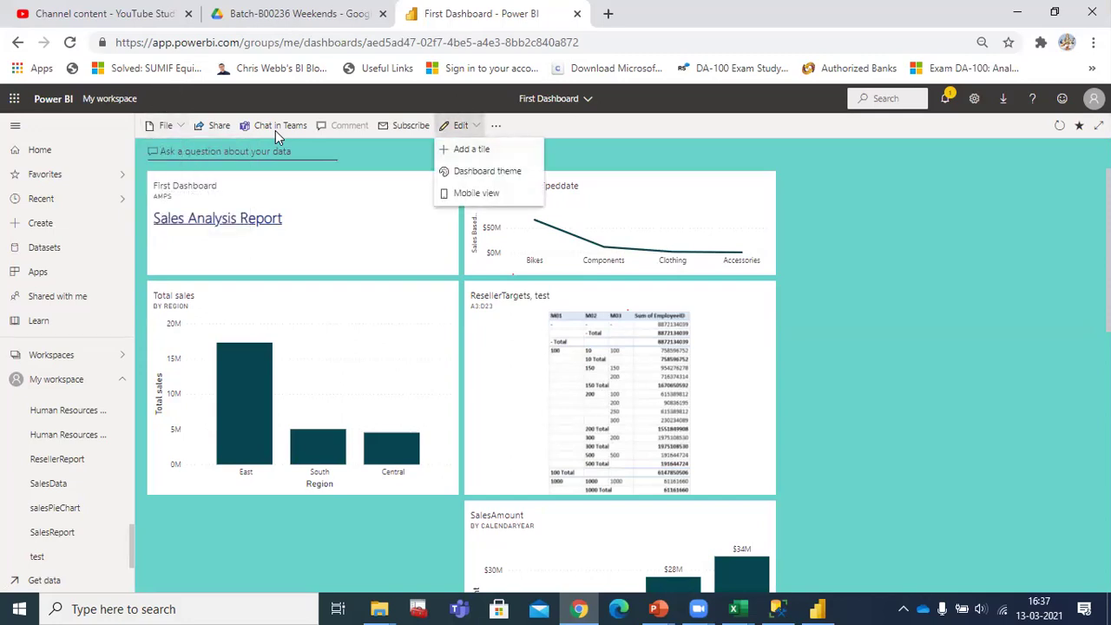
pyautogui.click(460, 126)
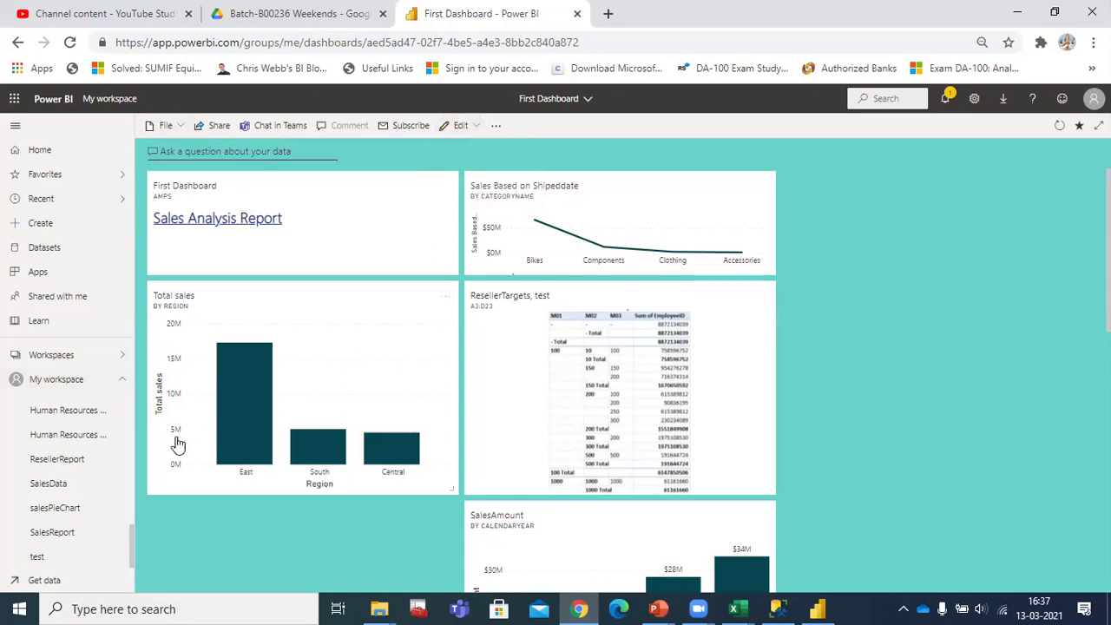
# Step: Open the SalesData report behind the Total sales by Region tile and inspect its export options
pyautogui.click(295, 326)
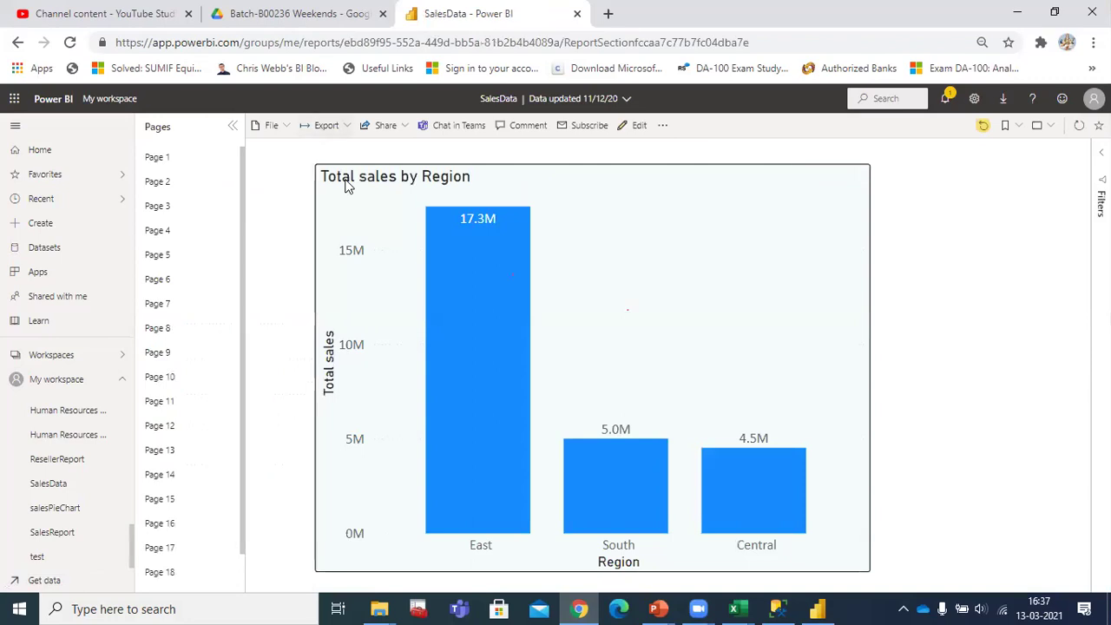
pyautogui.click(327, 125)
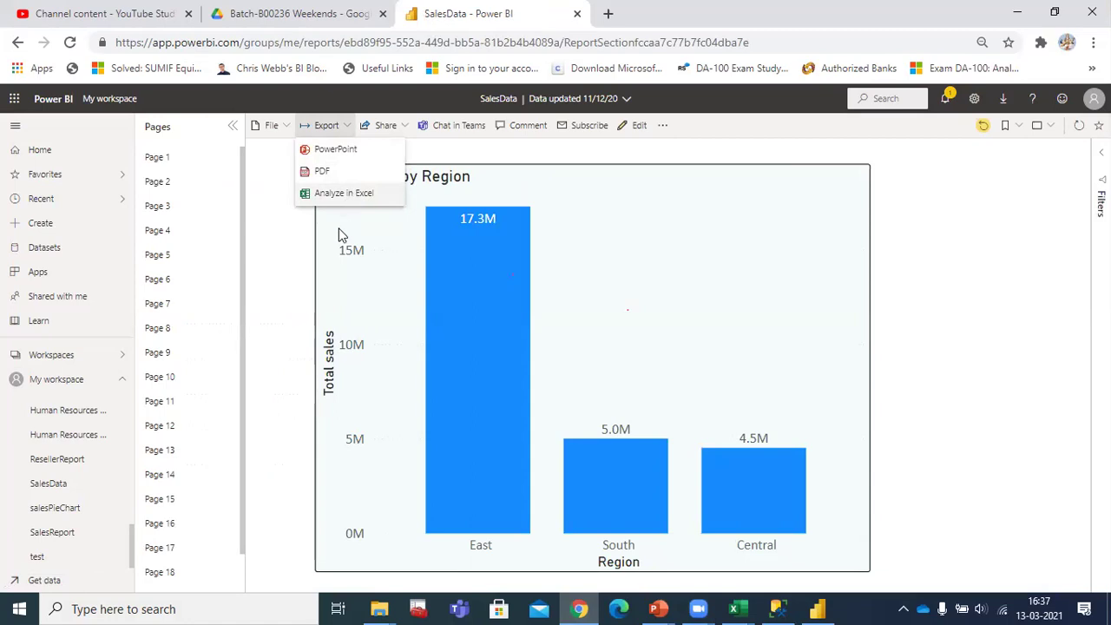
pyautogui.click(281, 513)
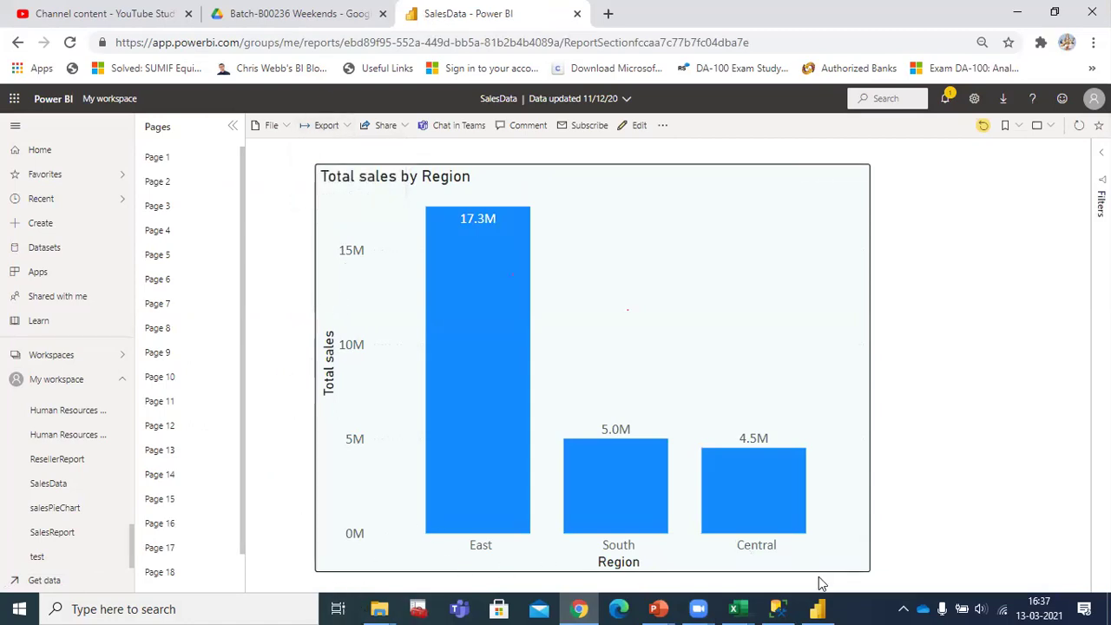
# Step: Switch back to Power BI Desktop and start a new blank report
pyautogui.click(818, 609)
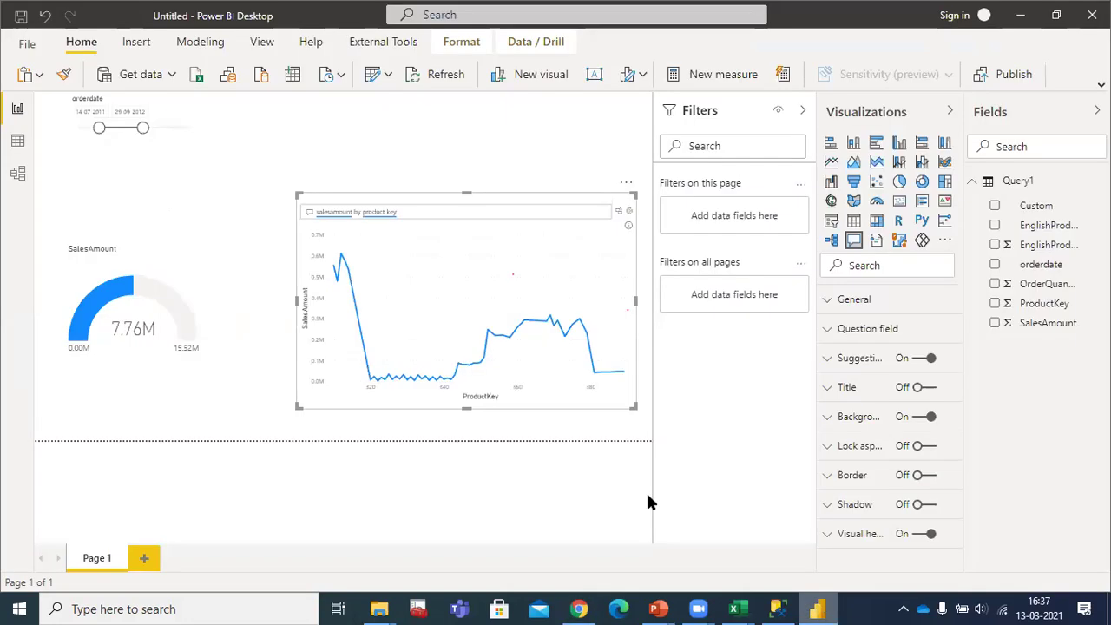
pyautogui.click(603, 491)
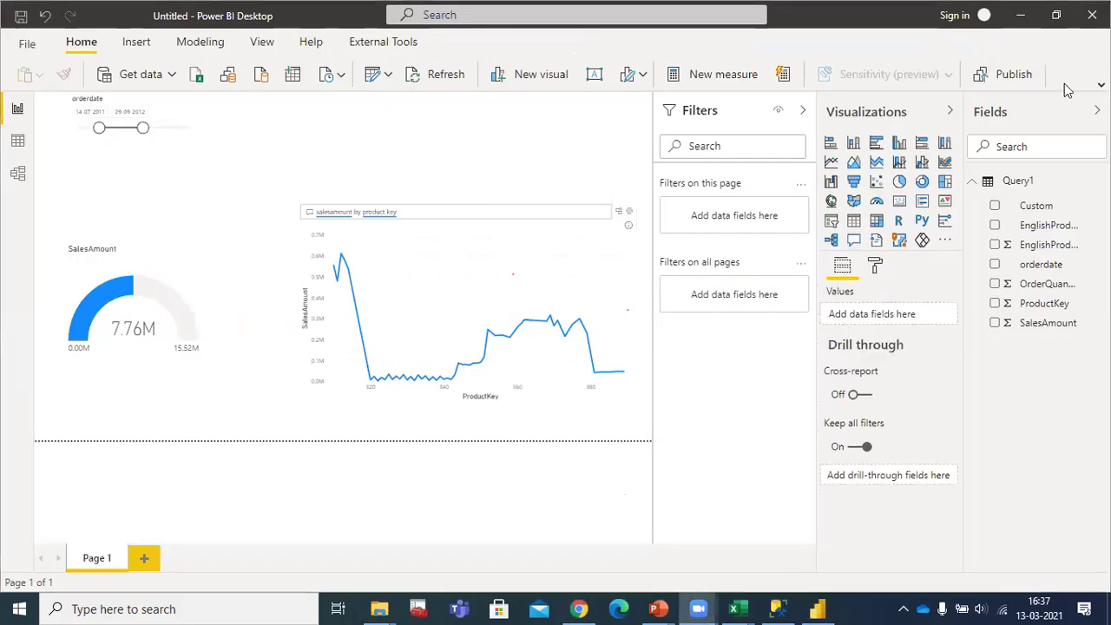
pyautogui.click(30, 45)
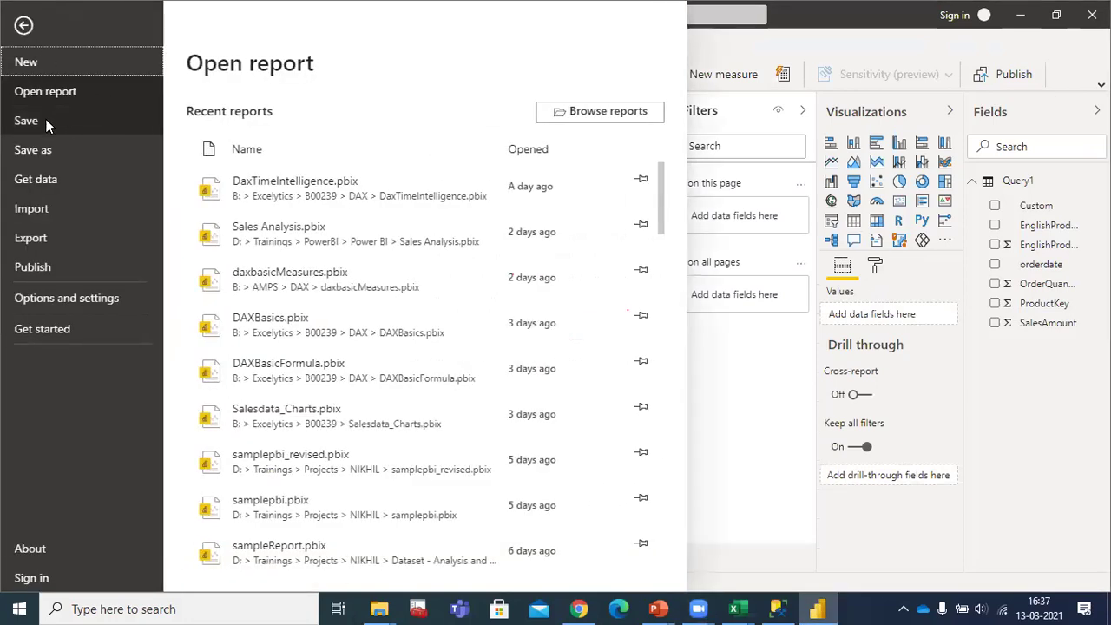
pyautogui.press('Escape')
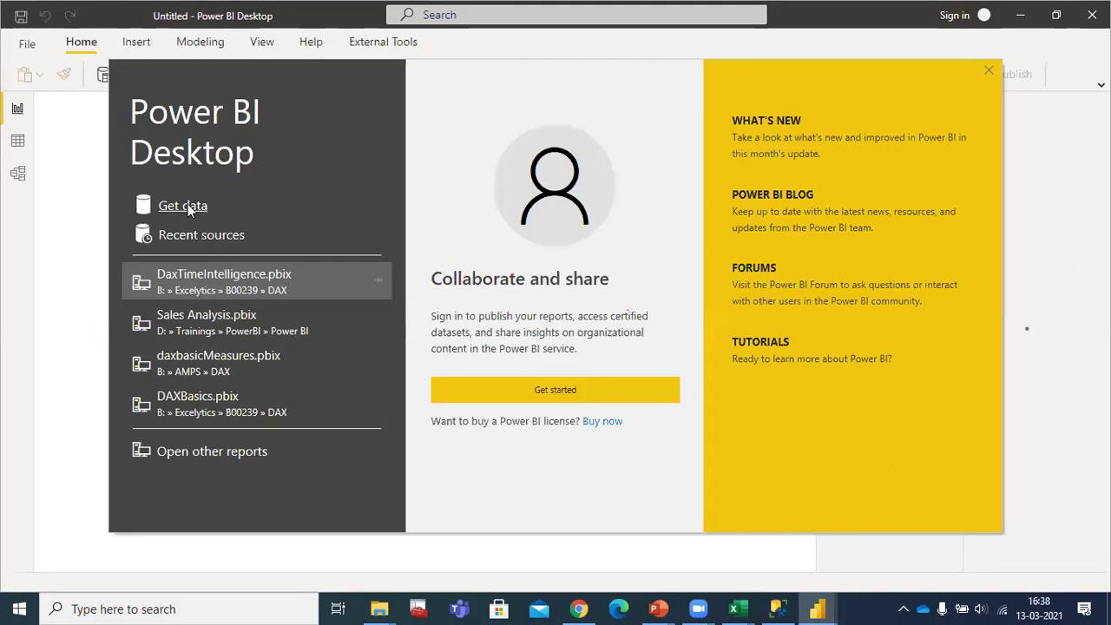
# Step: Connect the new report to the Excel workbook Super Stores.xlsx in the B00239 folder
pyautogui.click(184, 206)
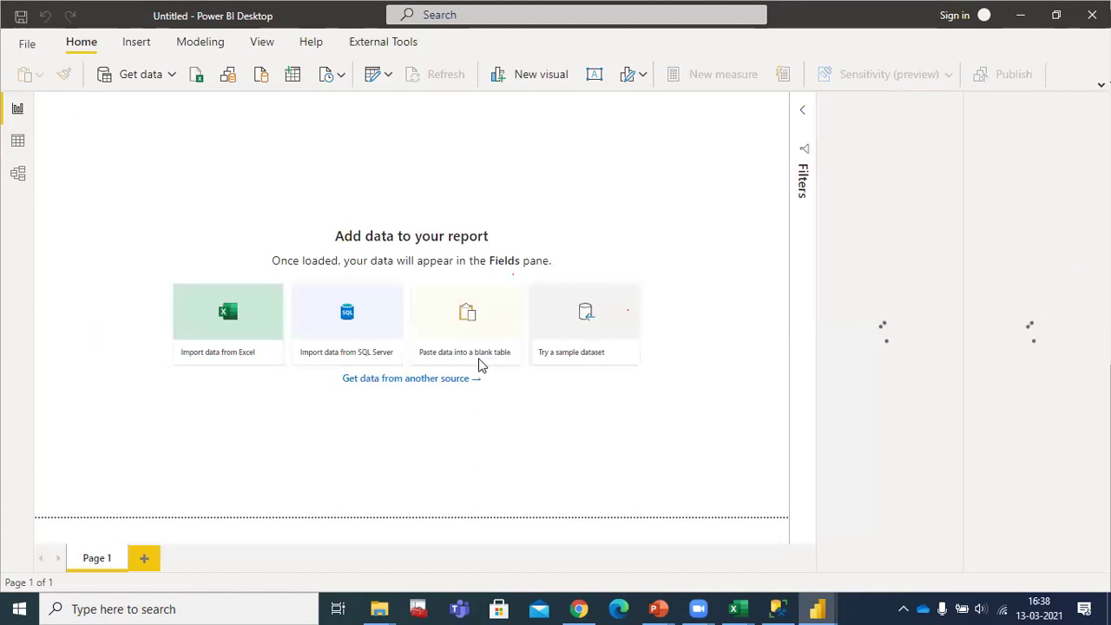
pyautogui.click(479, 359)
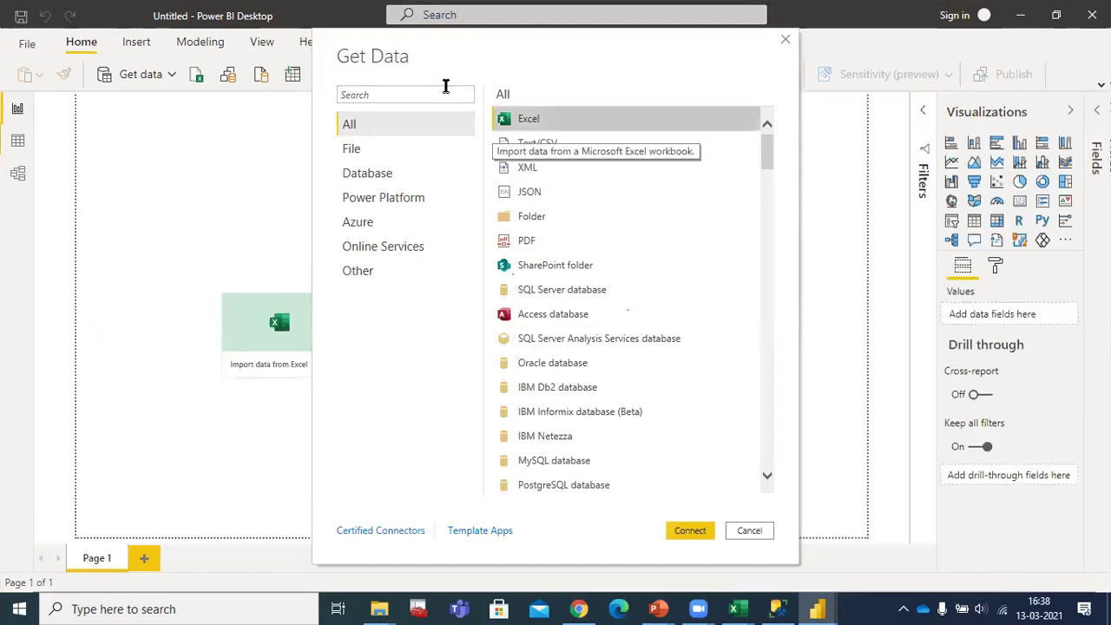
pyautogui.click(688, 531)
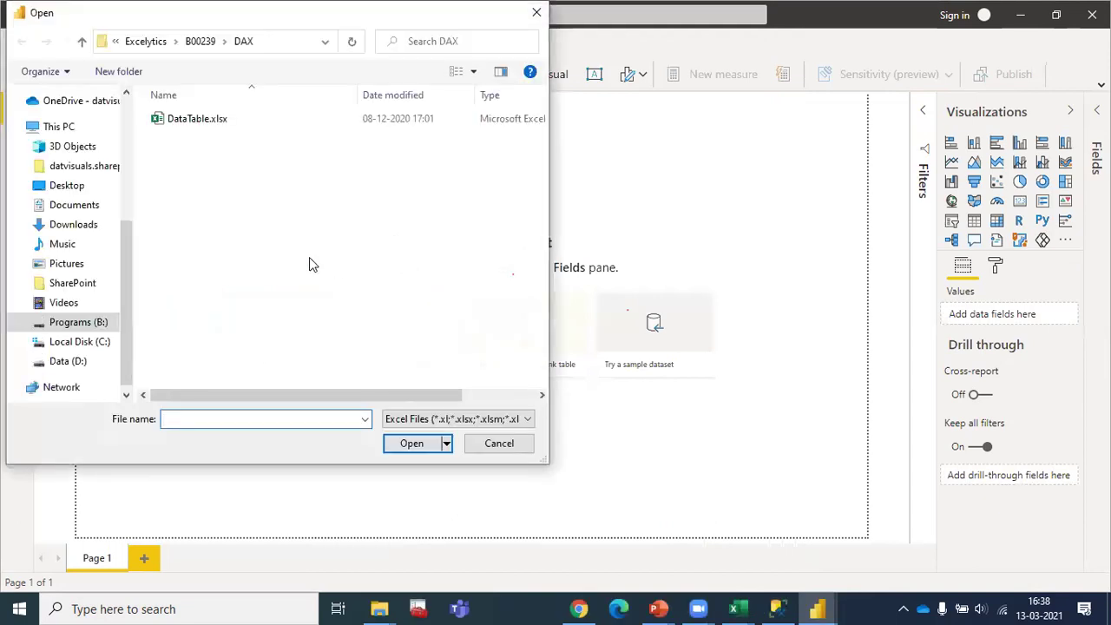
pyautogui.click(207, 49)
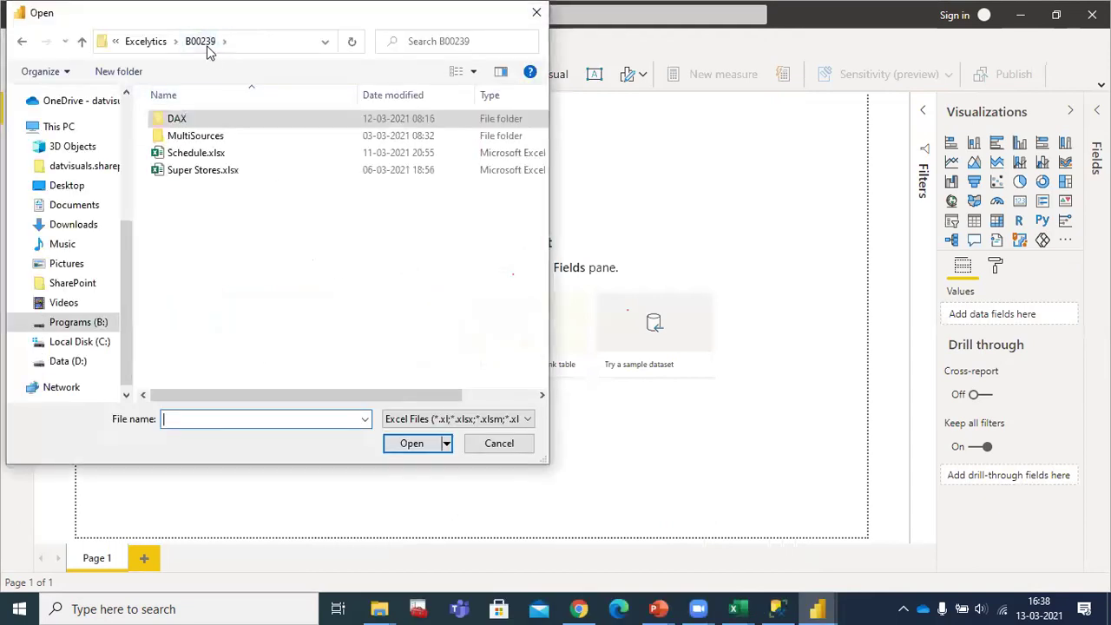
pyautogui.click(228, 171)
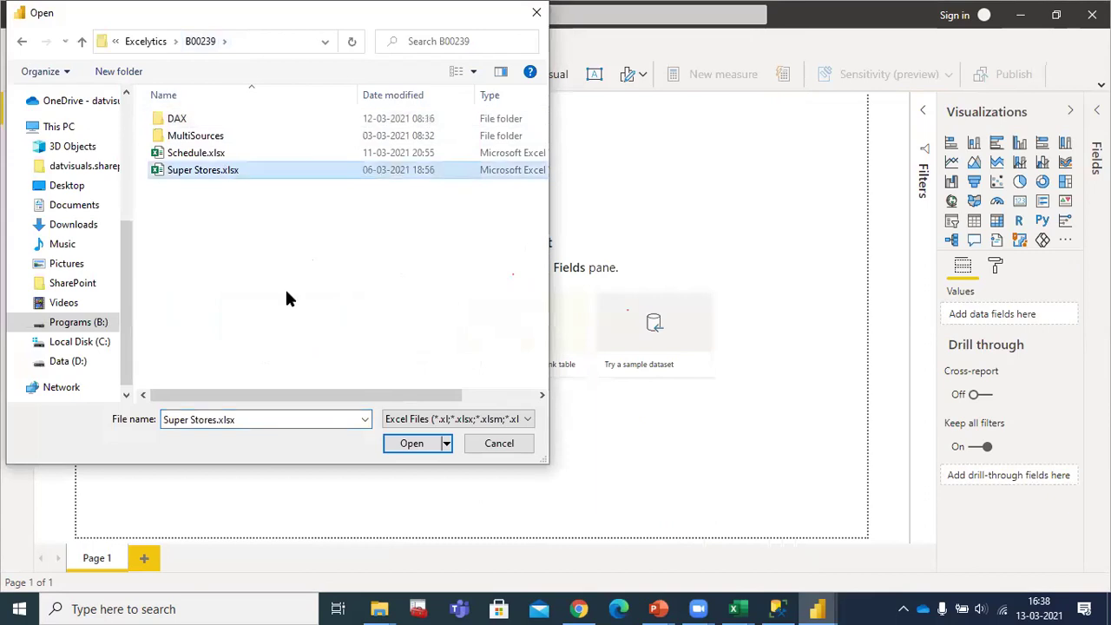
pyautogui.click(414, 444)
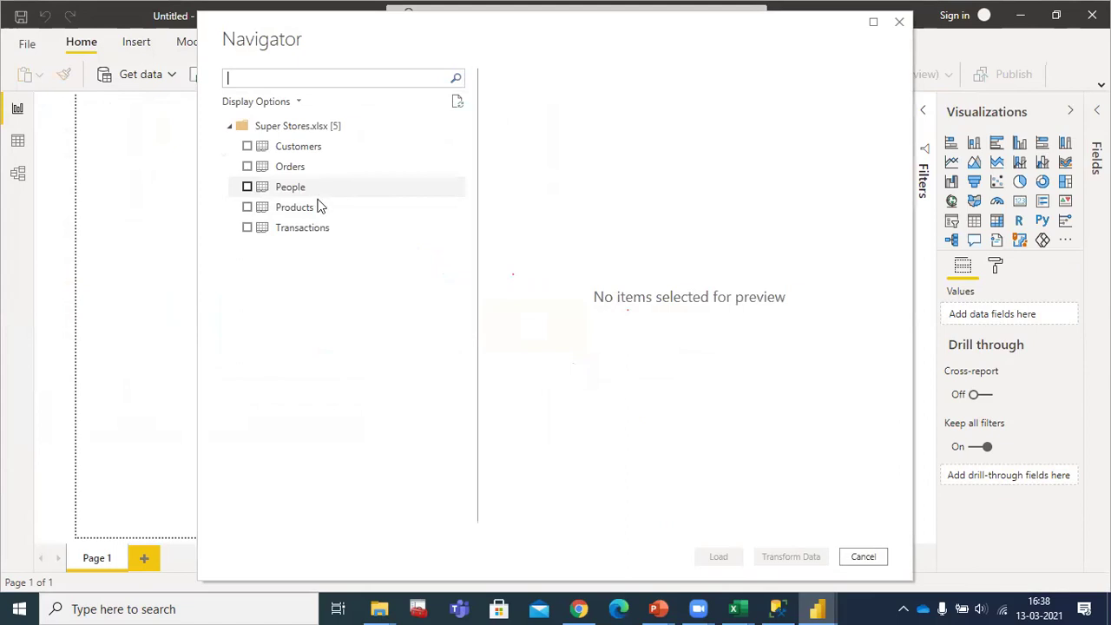
# Step: Preview the workbook's Transactions, Products, Orders and Customers tables
pyautogui.click(301, 232)
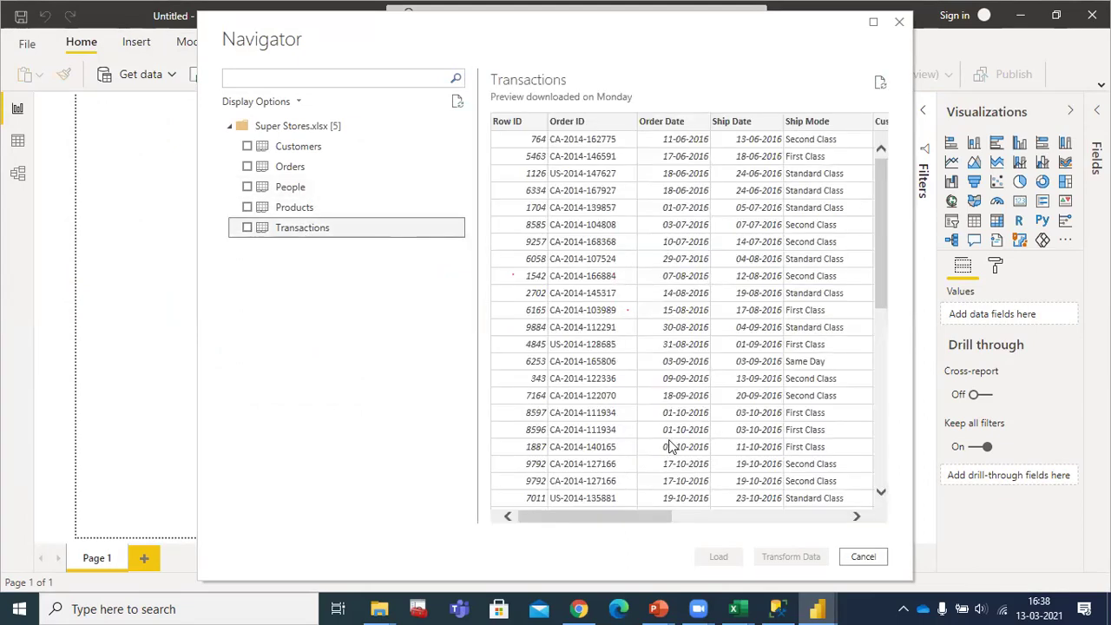
pyautogui.moveTo(623, 517); pyautogui.dragTo(531, 559)
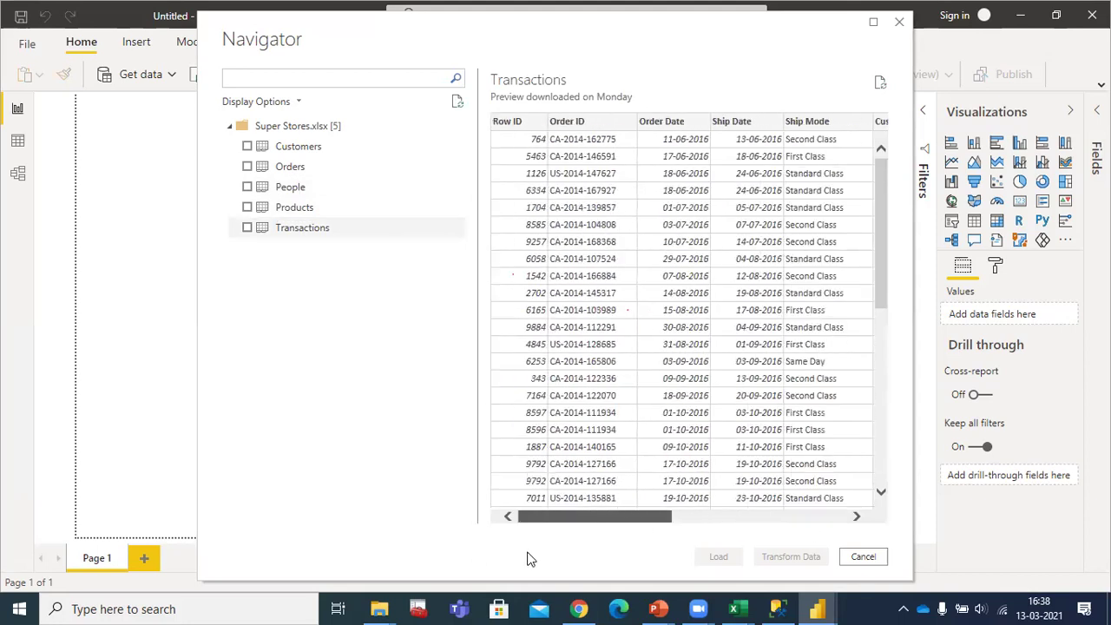
pyautogui.click(293, 208)
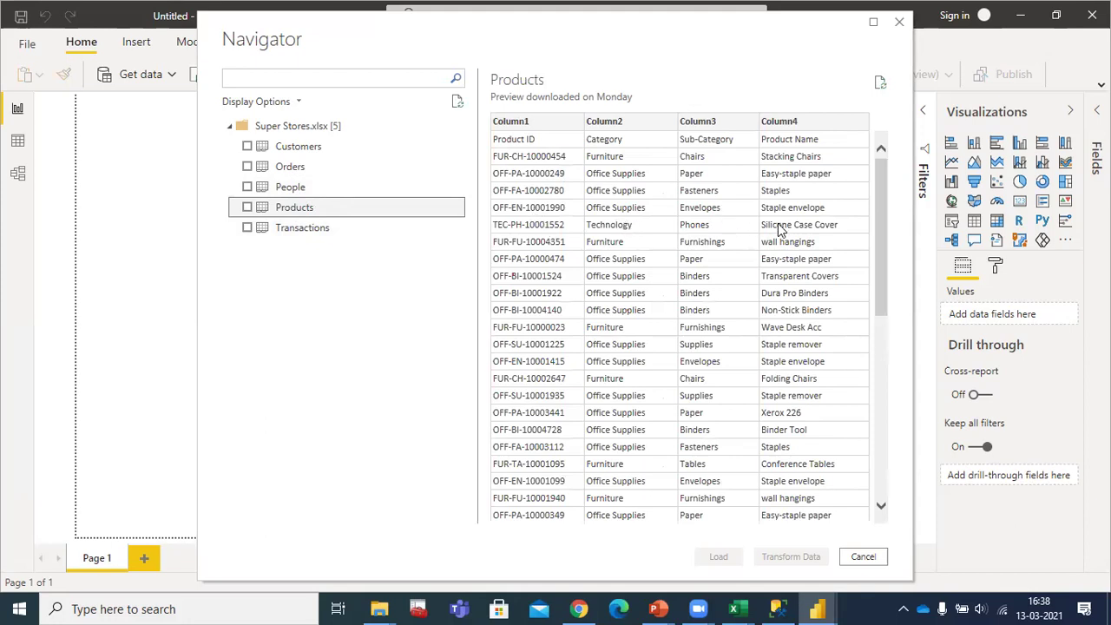
pyautogui.click(299, 171)
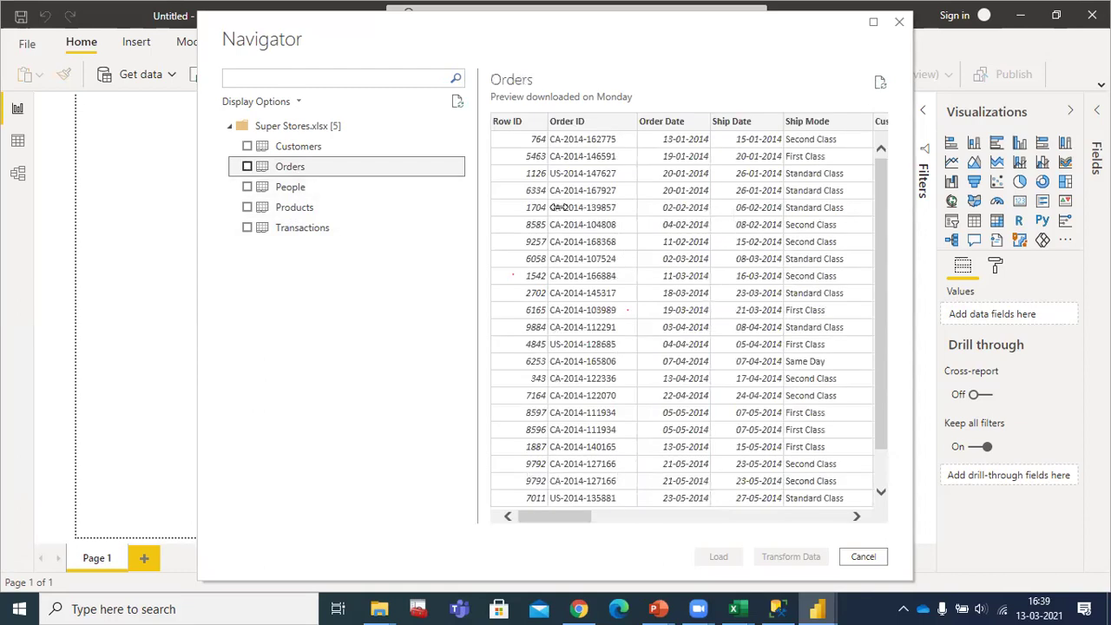
pyautogui.press('Up')
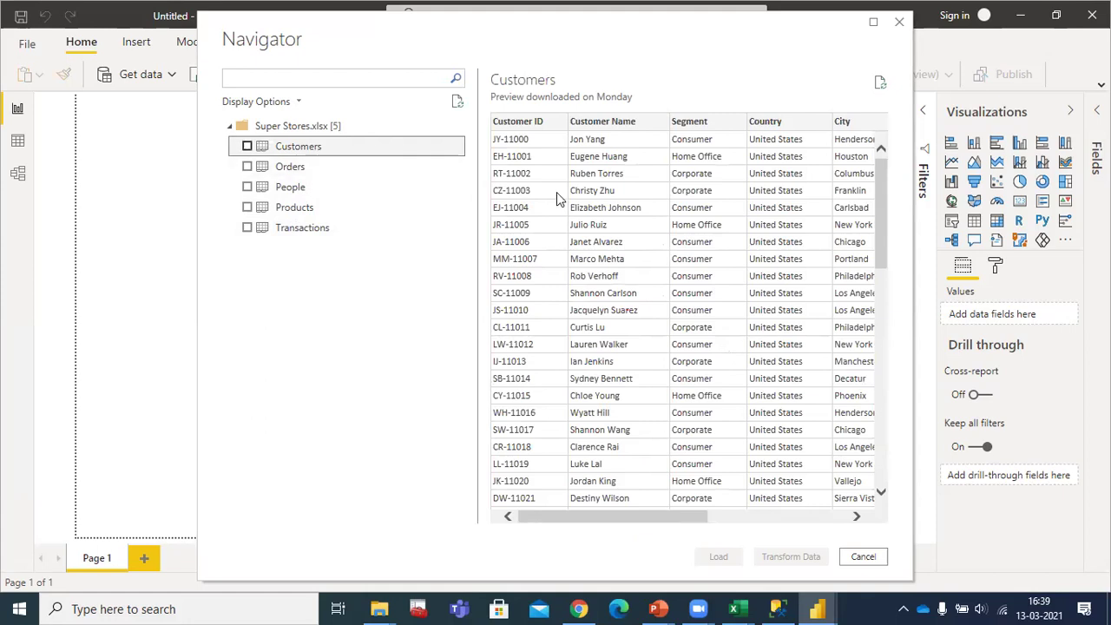
# Step: Select the Customers, People, Products and Transactions tables and bring them into Power Query Editor for transformation
pyautogui.click(248, 147)
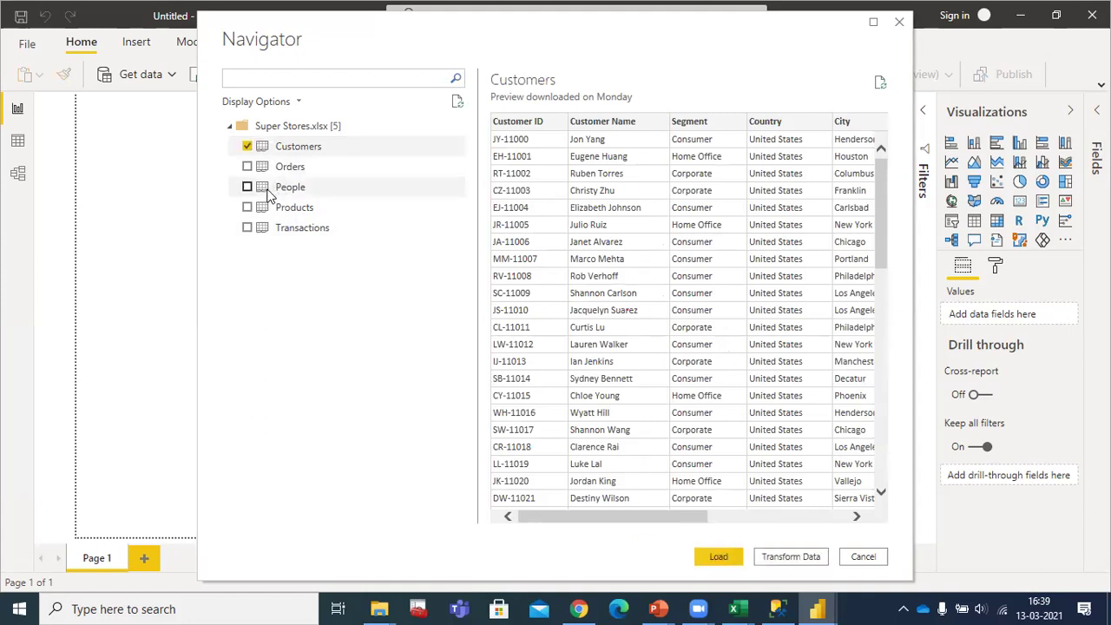
pyautogui.click(247, 188)
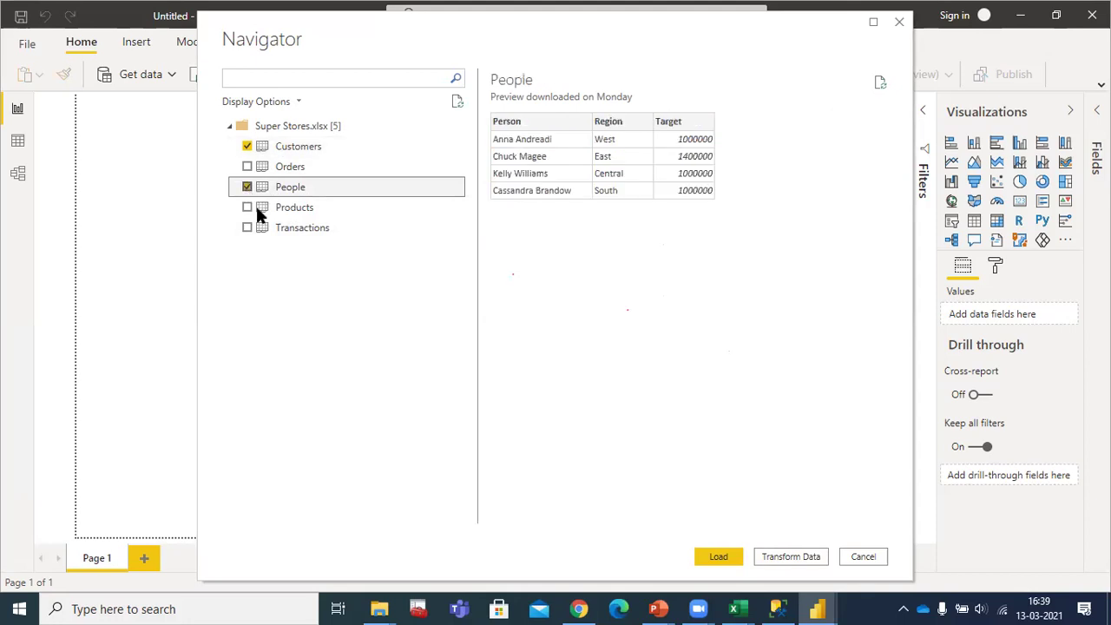
pyautogui.click(250, 216)
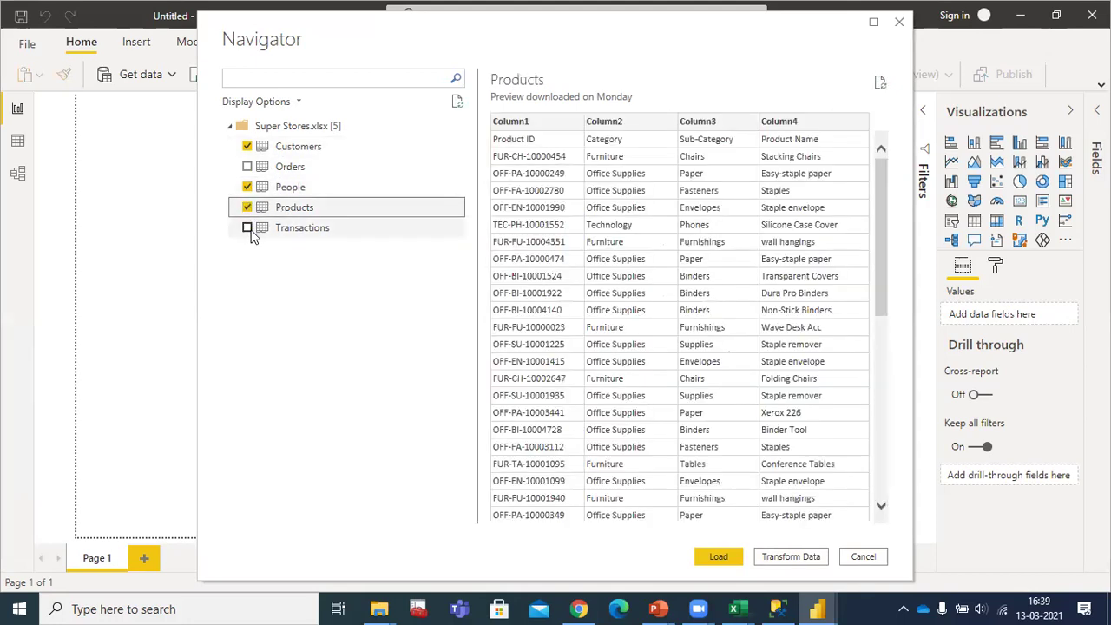
pyautogui.click(247, 228)
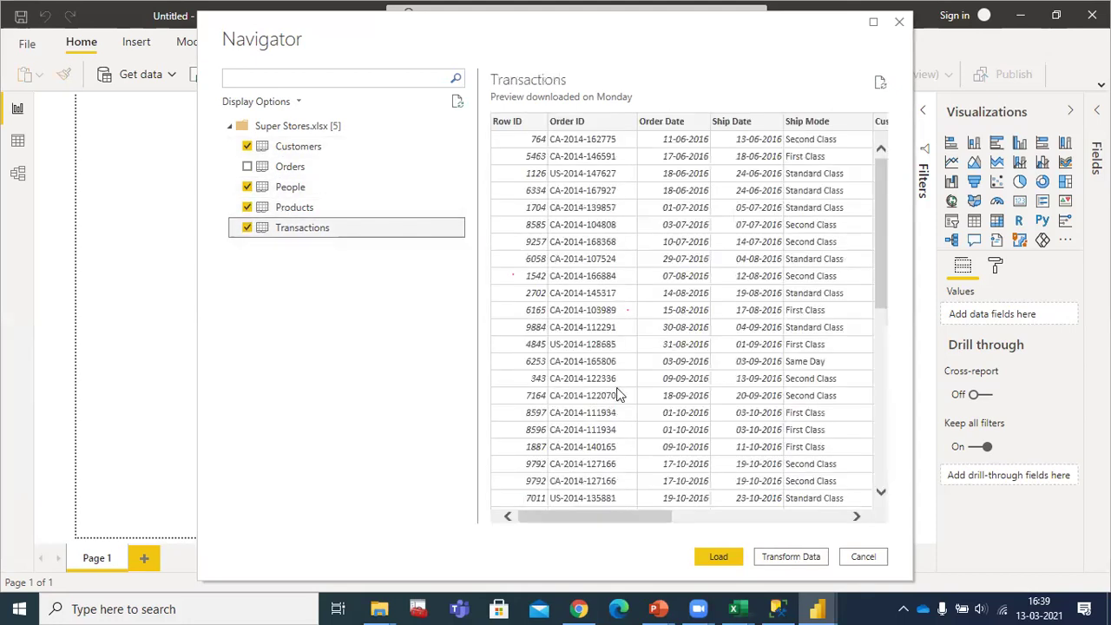
pyautogui.click(781, 556)
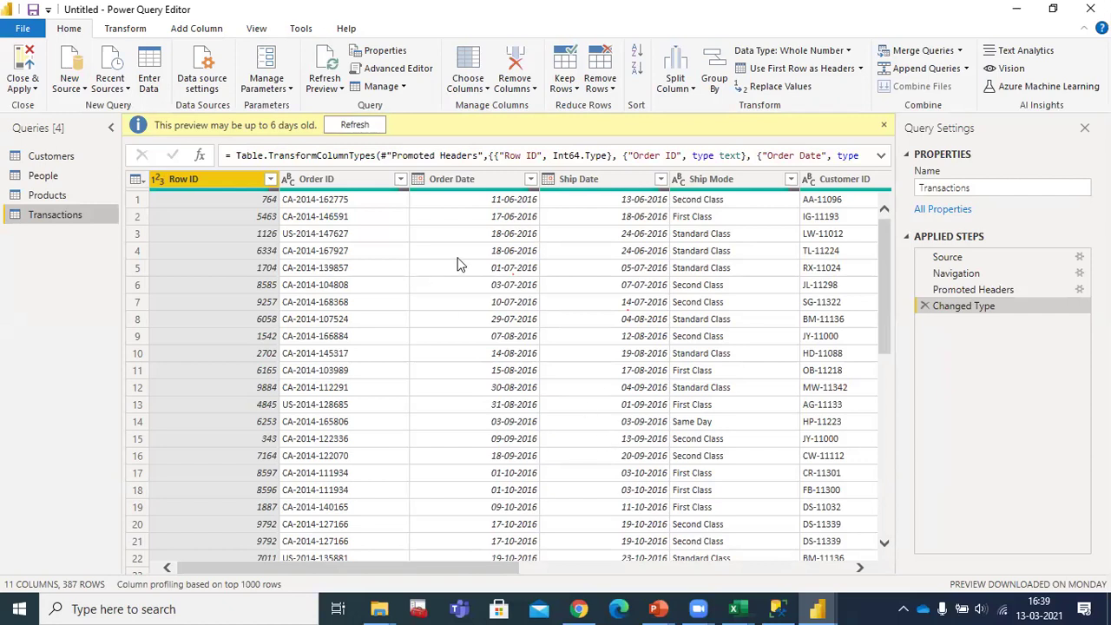
# Step: Filter the Transactions query to keep only rows whose Order Date is after 31/12/2017
pyautogui.click(528, 181)
pyautogui.click(531, 180)
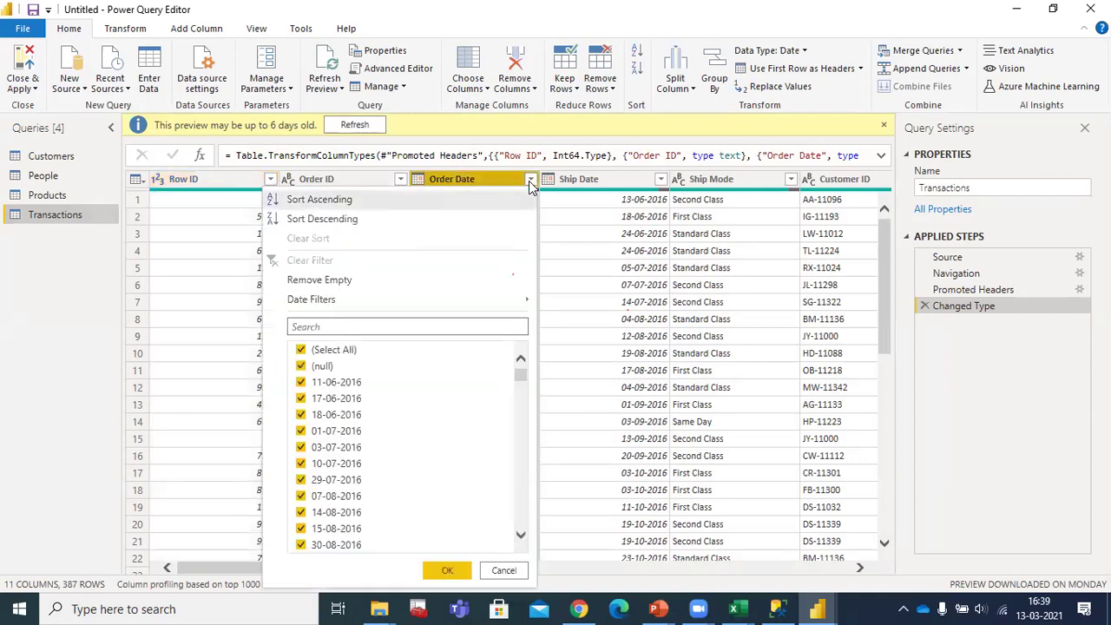
pyautogui.click(301, 368)
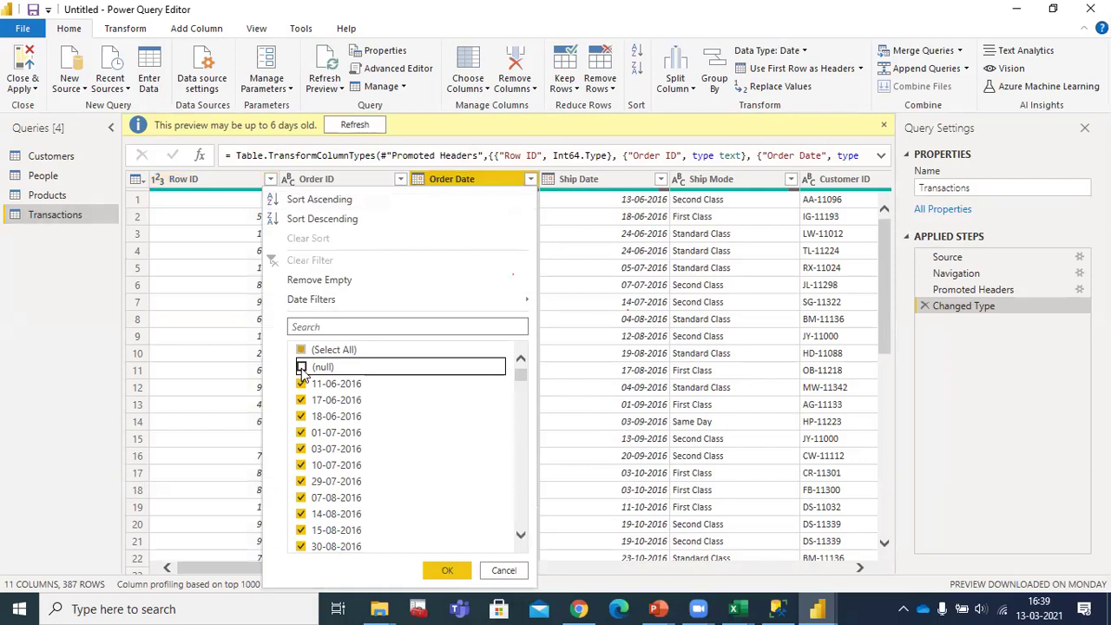
pyautogui.moveTo(416, 308)
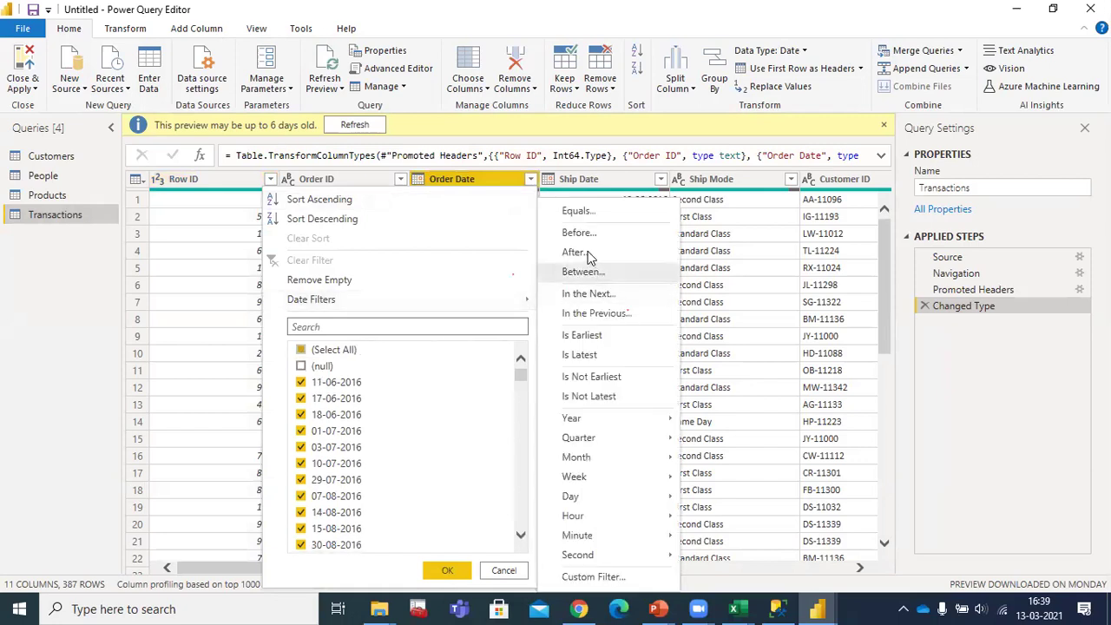
pyautogui.click(587, 252)
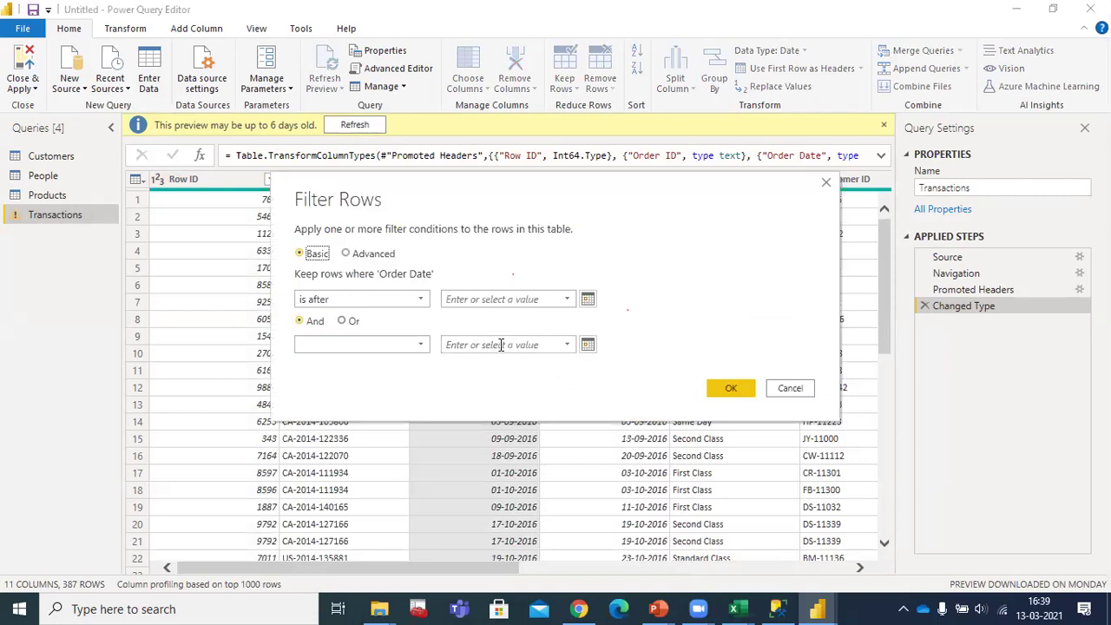
pyautogui.click(560, 296)
pyautogui.write('31/')
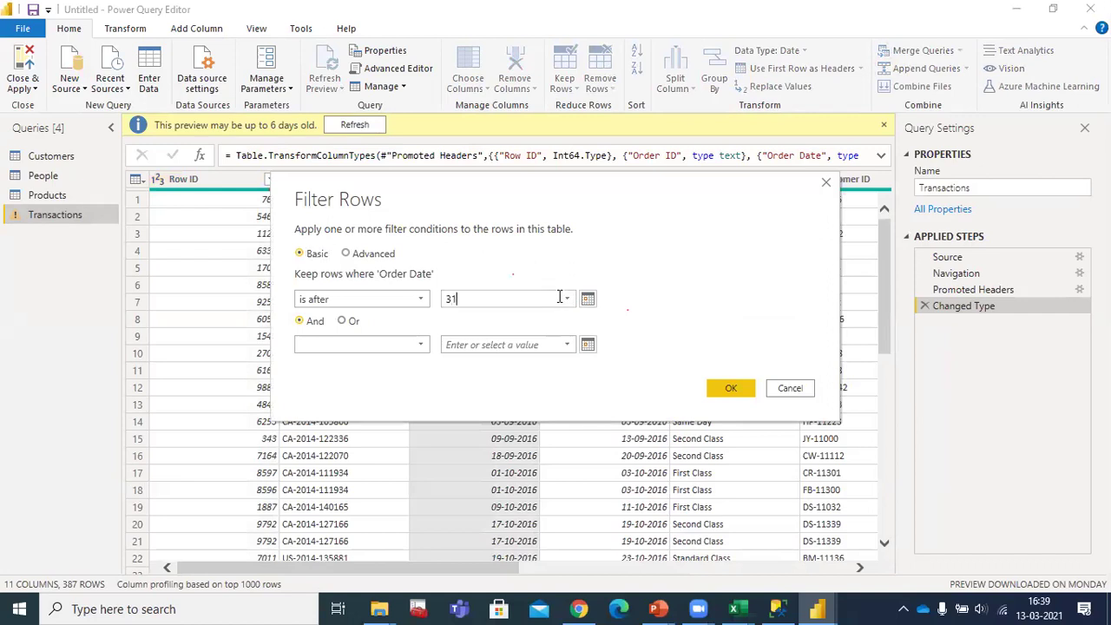
pyautogui.write('12/2017')
pyautogui.click(738, 387)
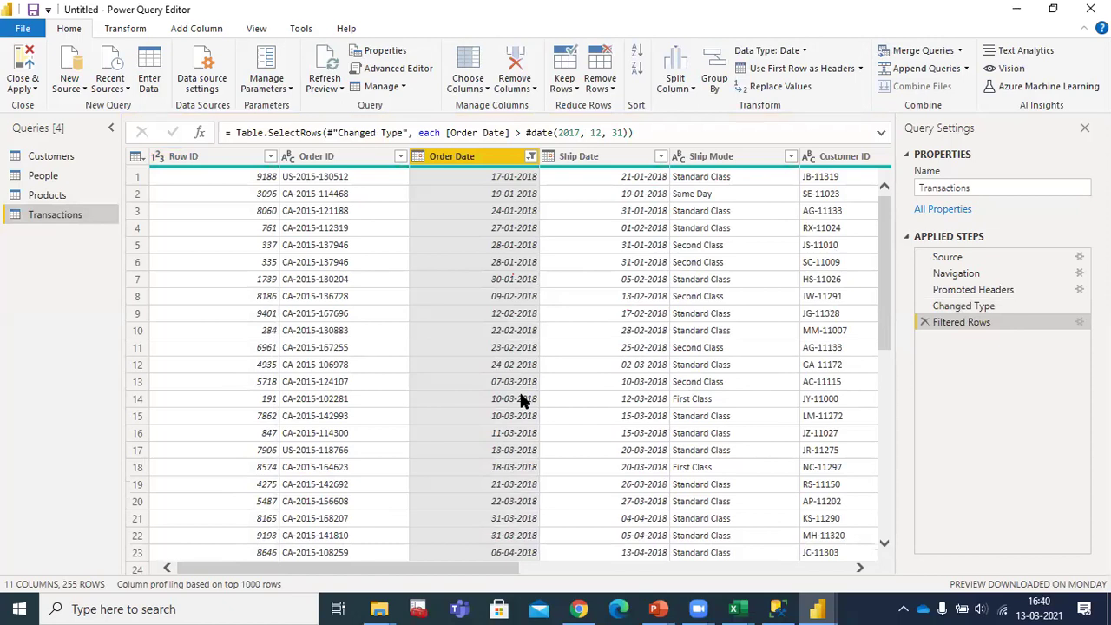
# Step: Remove the Row ID column from the Transactions query and promote the first row of the Products query to headers
pyautogui.click(219, 157)
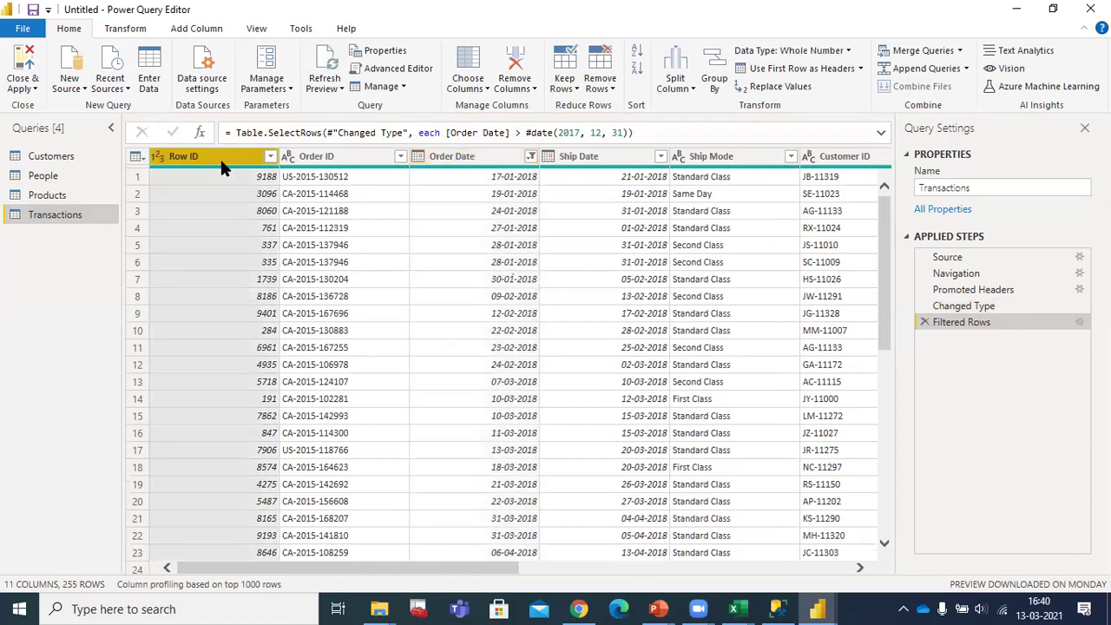
pyautogui.click(510, 72)
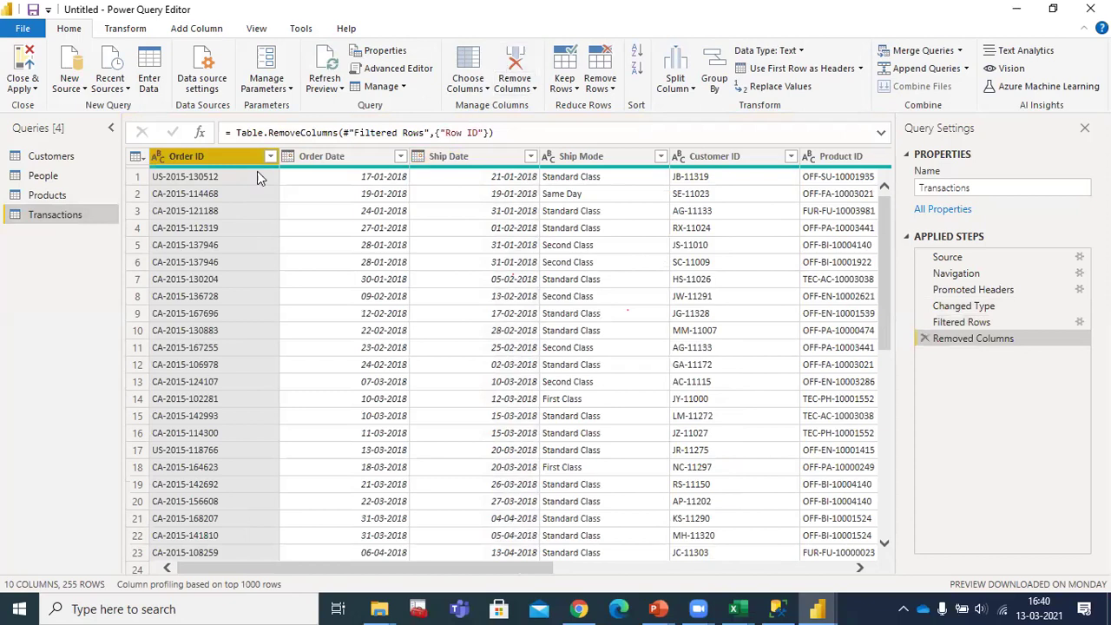
pyautogui.click(47, 195)
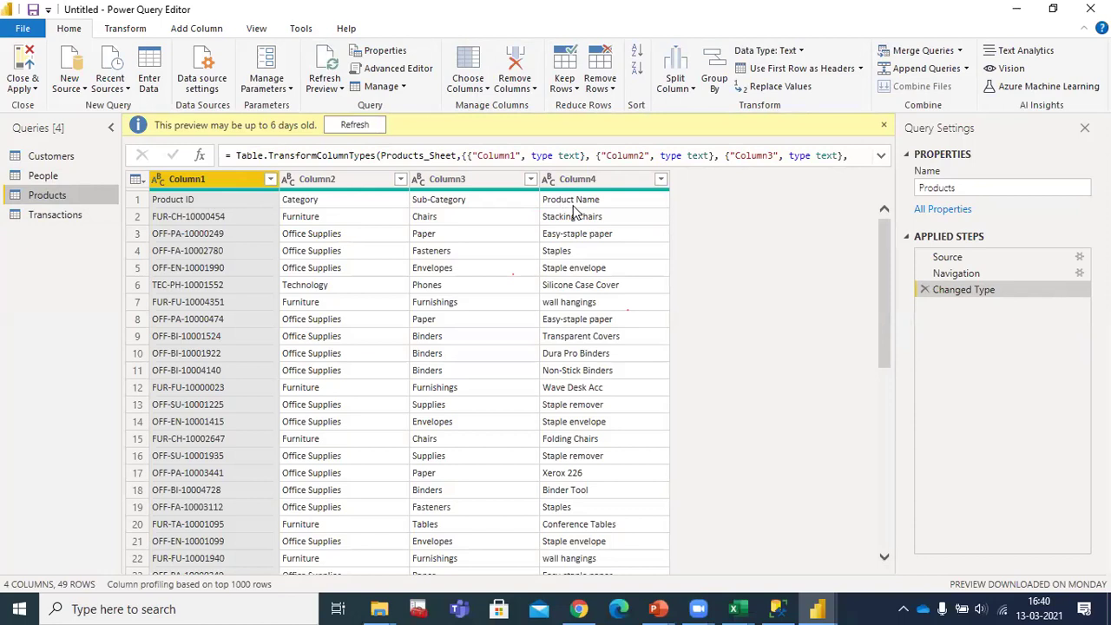
pyautogui.click(802, 69)
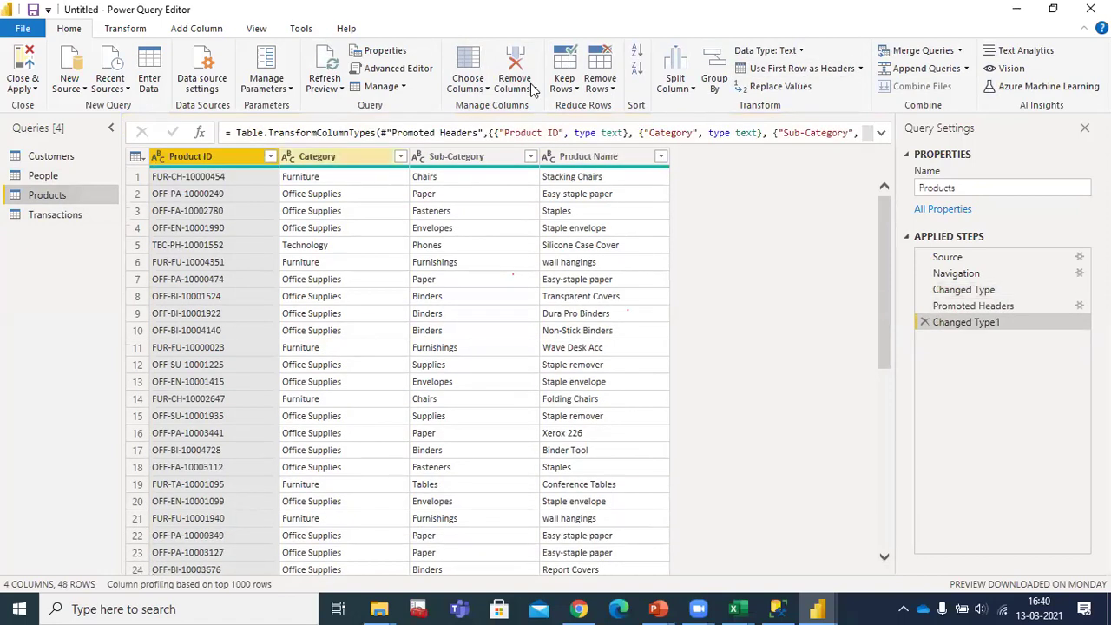
# Step: Look over the People query and filter null values out of the Customer ID column in the Customers query
pyautogui.click(48, 176)
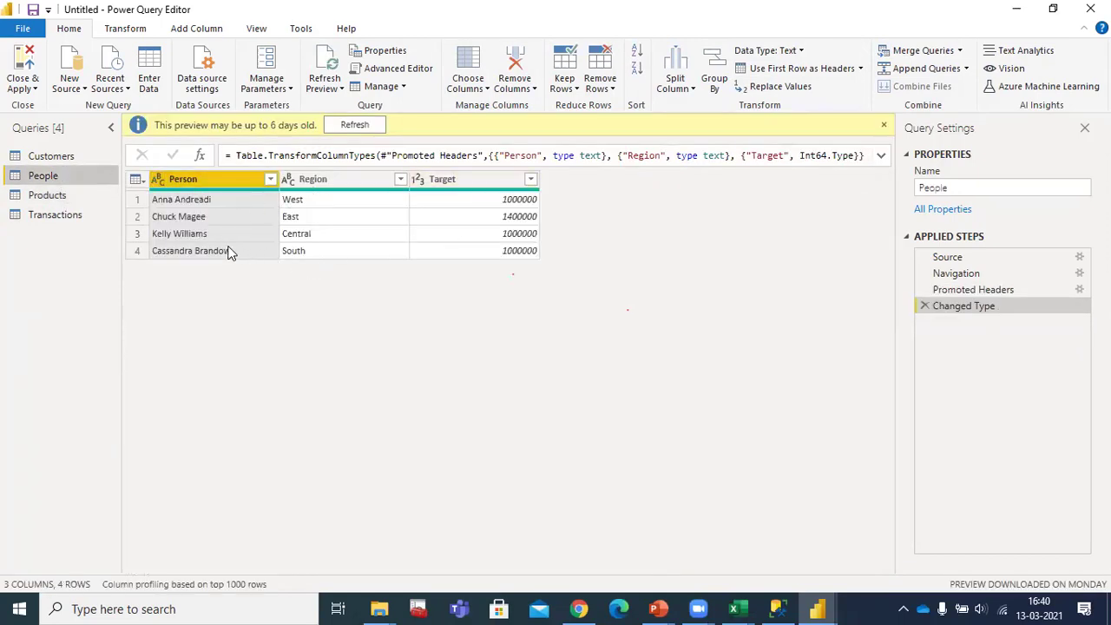
pyautogui.click(66, 157)
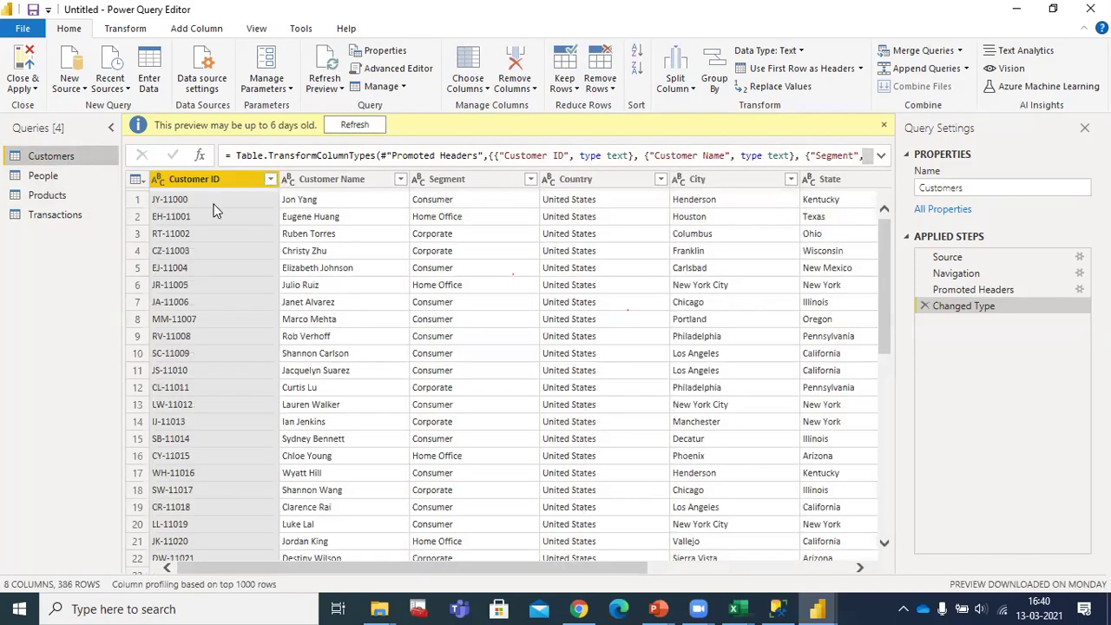
pyautogui.click(271, 179)
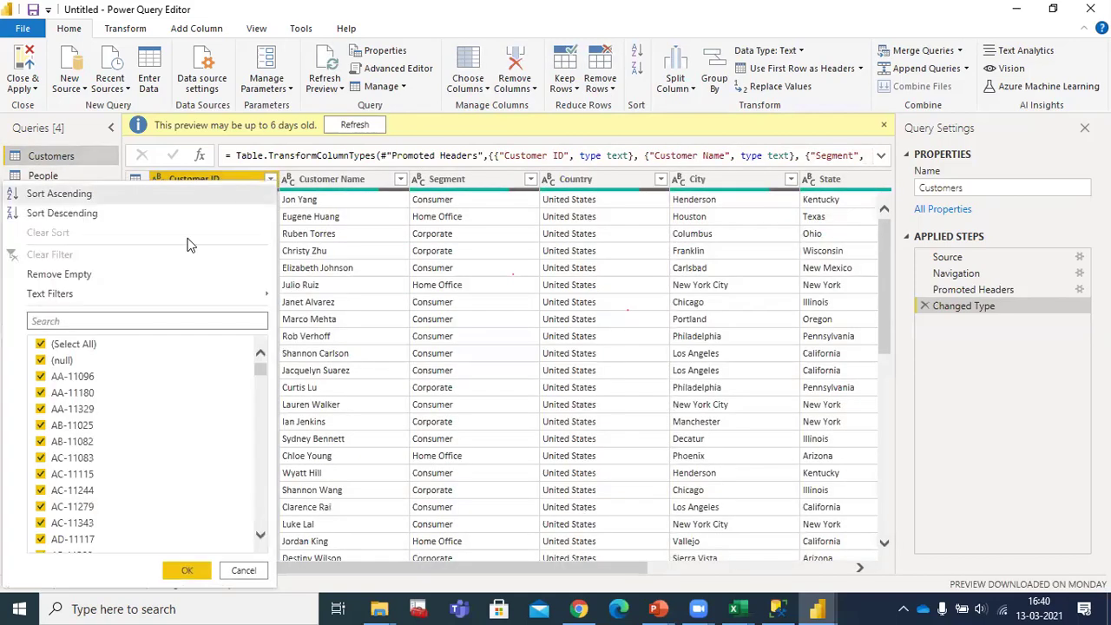
pyautogui.click(42, 362)
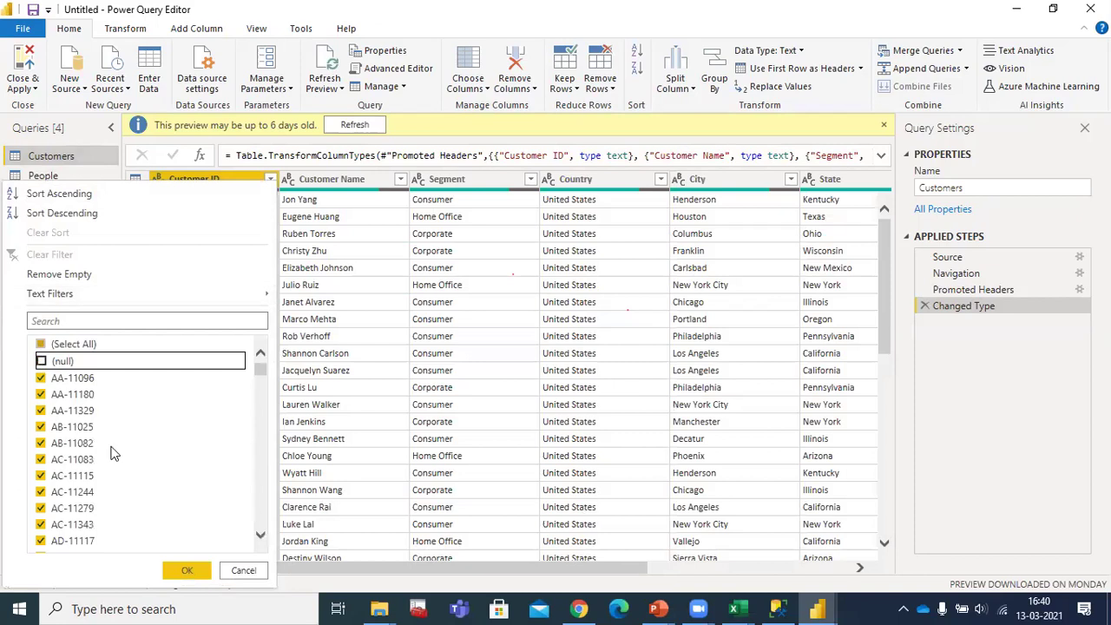
pyautogui.click(186, 569)
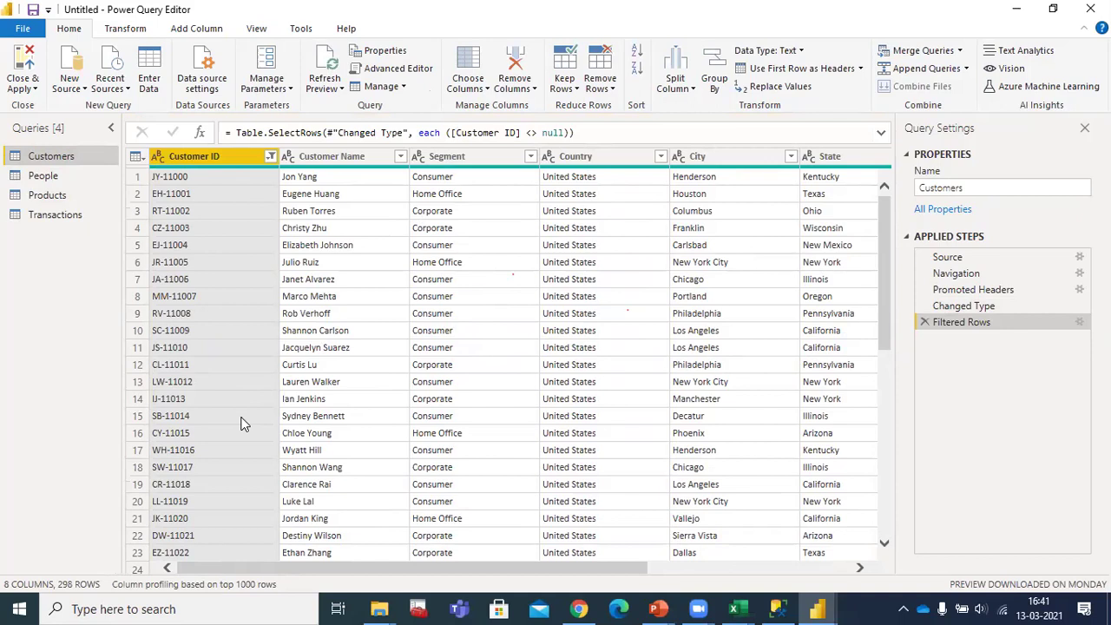
# Step: Close the query editor with its changes applied and view the relationships between the loaded tables
pyautogui.click(29, 88)
pyautogui.click(54, 105)
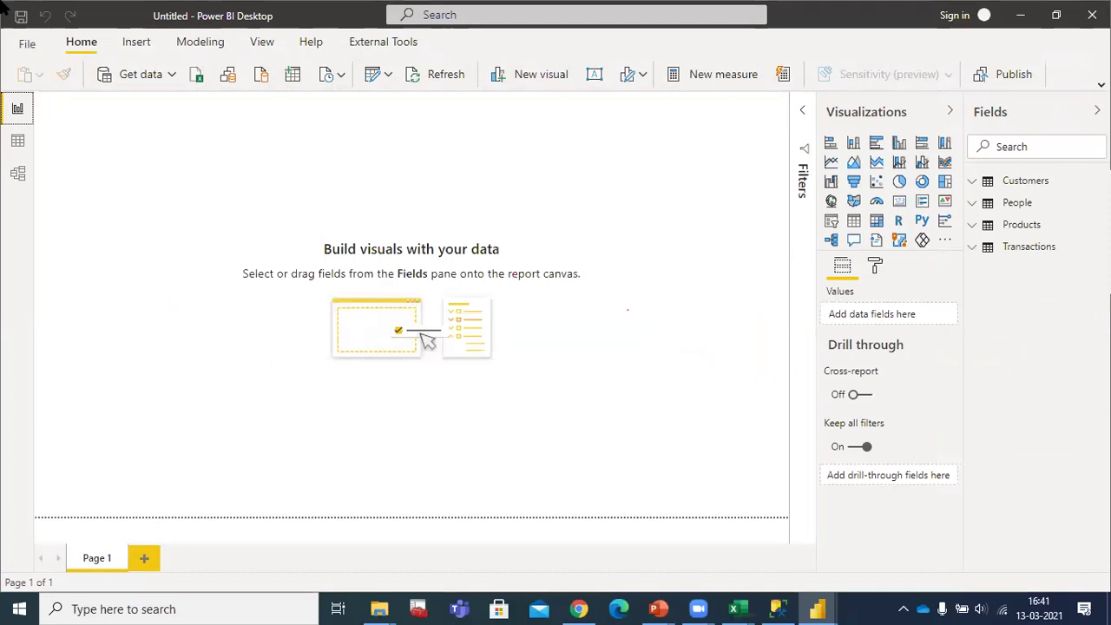
pyautogui.click(21, 179)
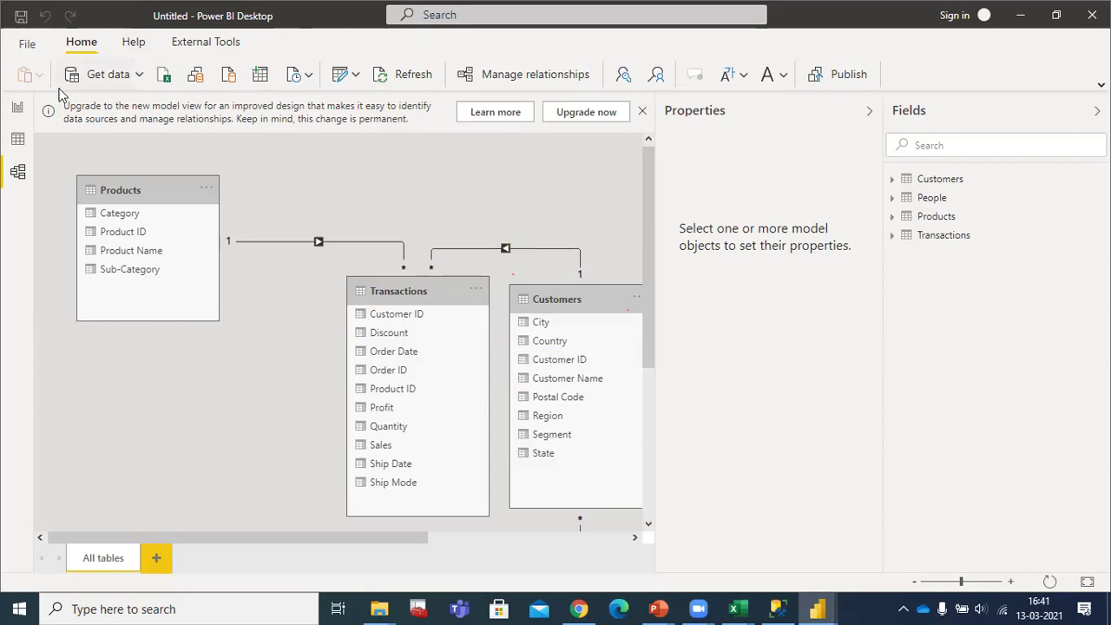
# Step: Return to the report page and create a table visual of Product Name from Products and Sales from Transactions
pyautogui.click(17, 110)
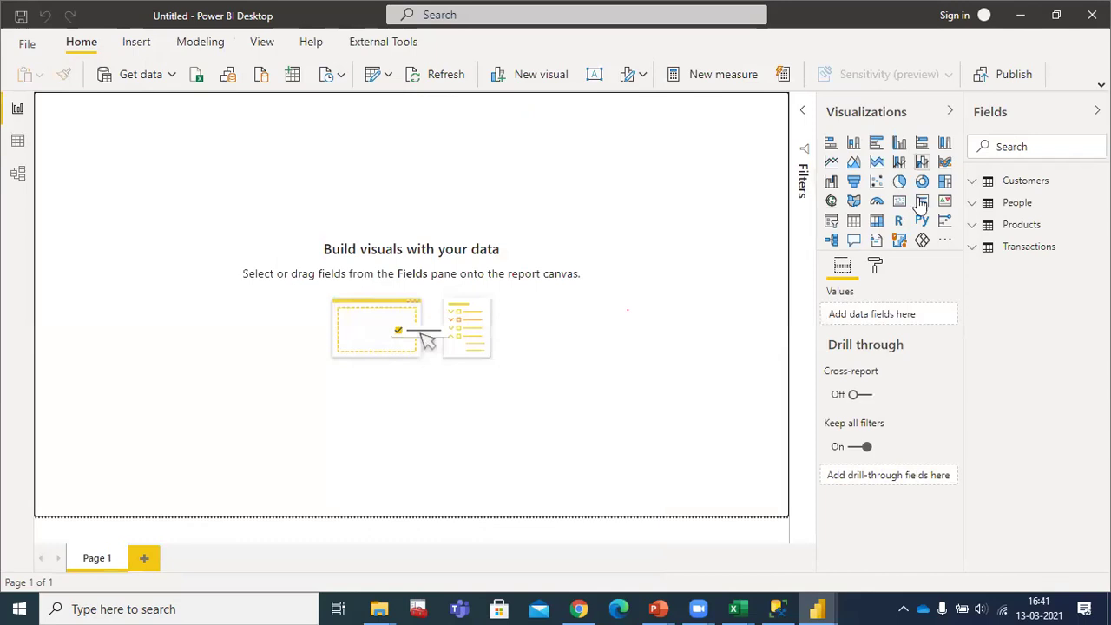
pyautogui.click(975, 230)
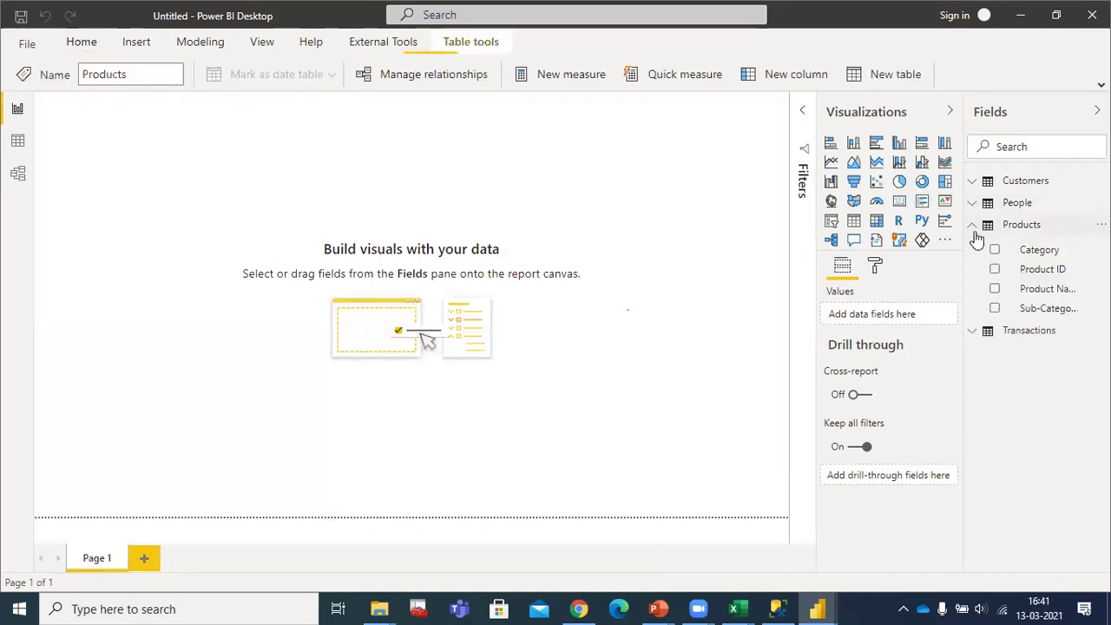
pyautogui.click(994, 290)
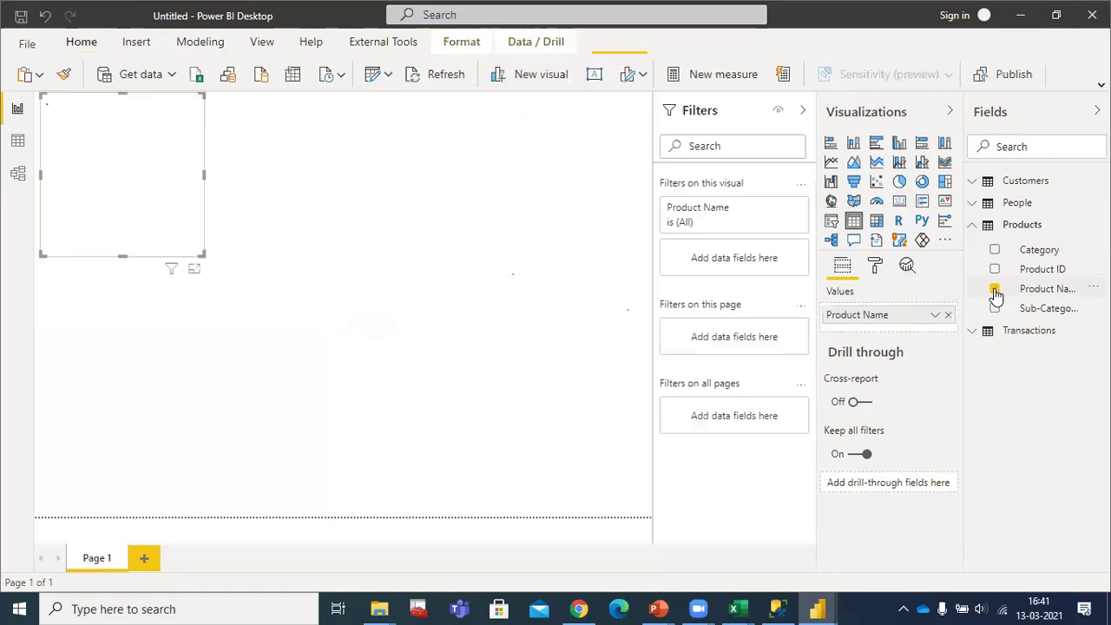
pyautogui.click(974, 335)
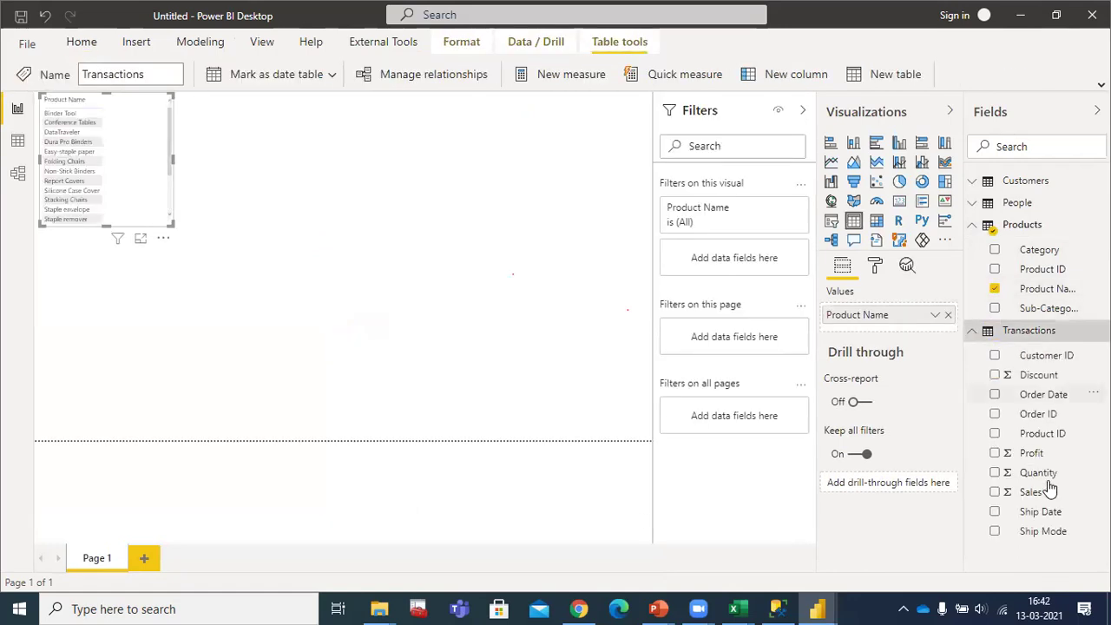
pyautogui.click(996, 493)
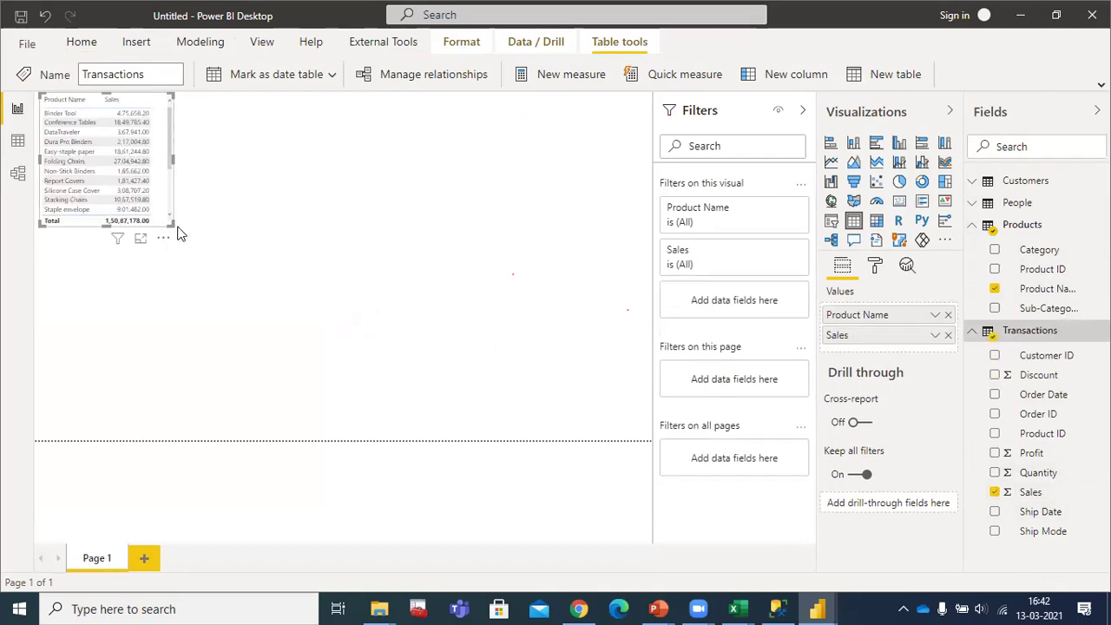
# Step: Convert the product sales table to a clustered column chart and enlarge it to span most of the page width
pyautogui.moveTo(169, 224); pyautogui.dragTo(307, 353)
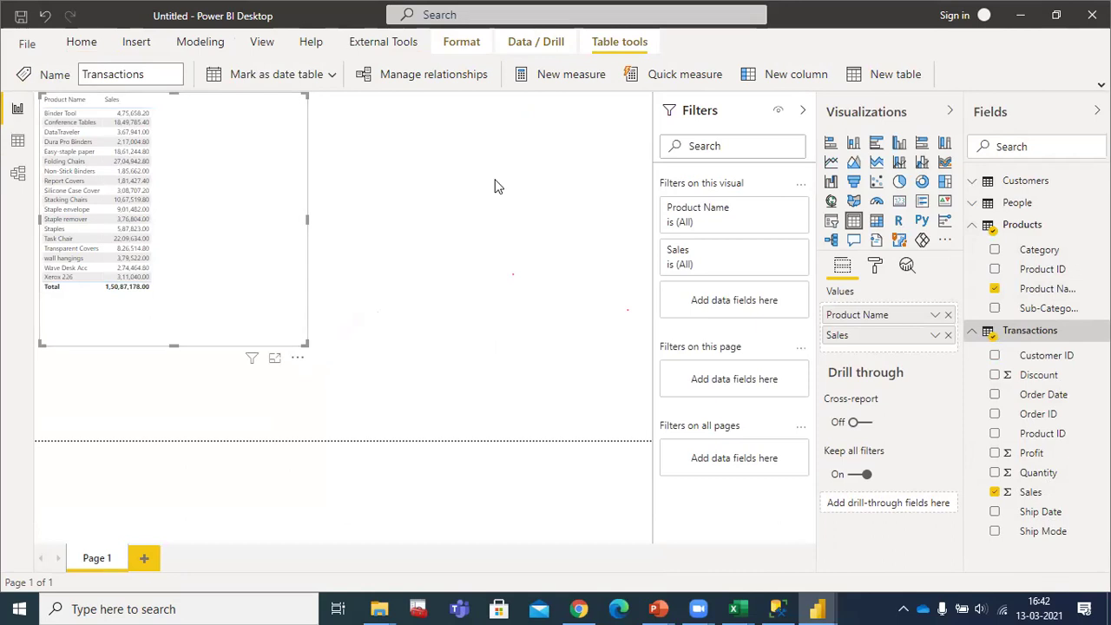
pyautogui.click(899, 142)
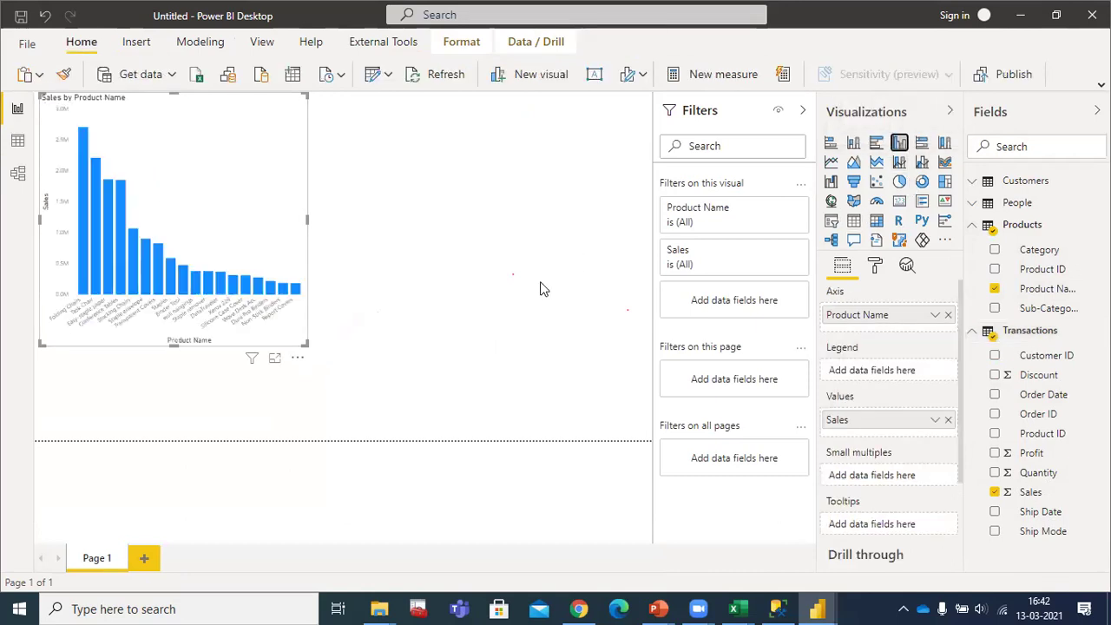
pyautogui.moveTo(302, 344); pyautogui.dragTo(587, 389)
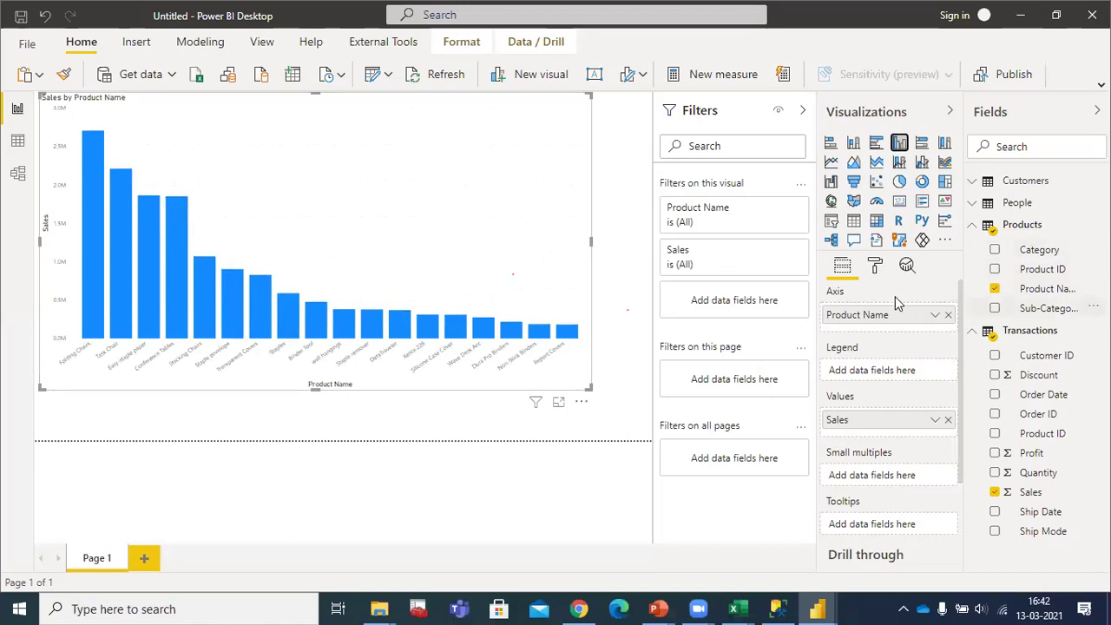
# Step: Format the column chart's X axis labels with a text size of 14 pt and a dark purple colour
pyautogui.click(875, 271)
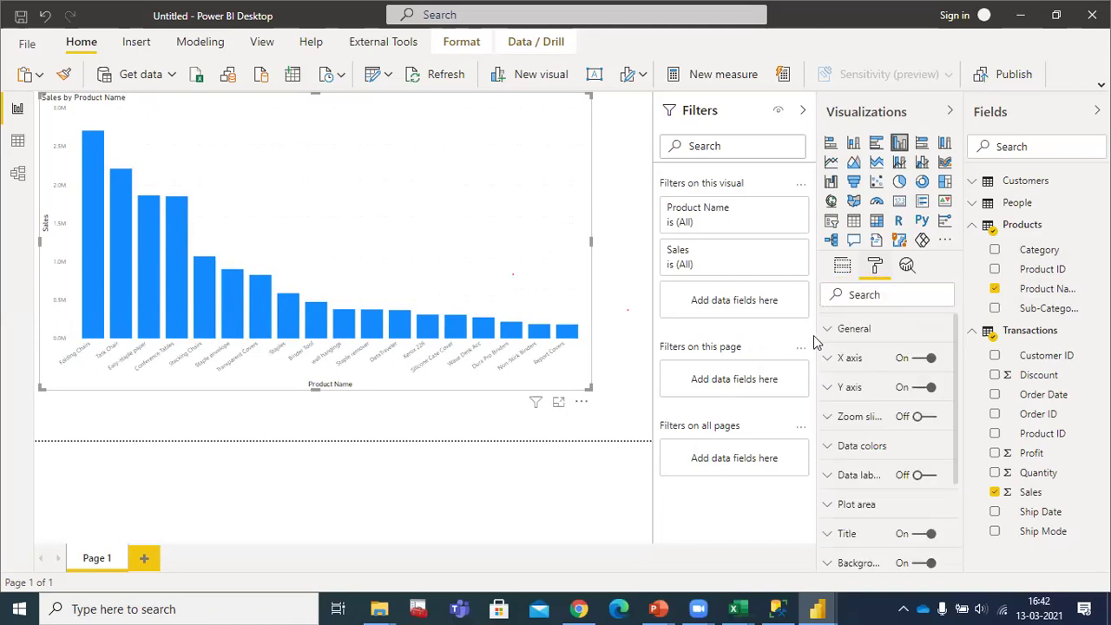
pyautogui.click(826, 360)
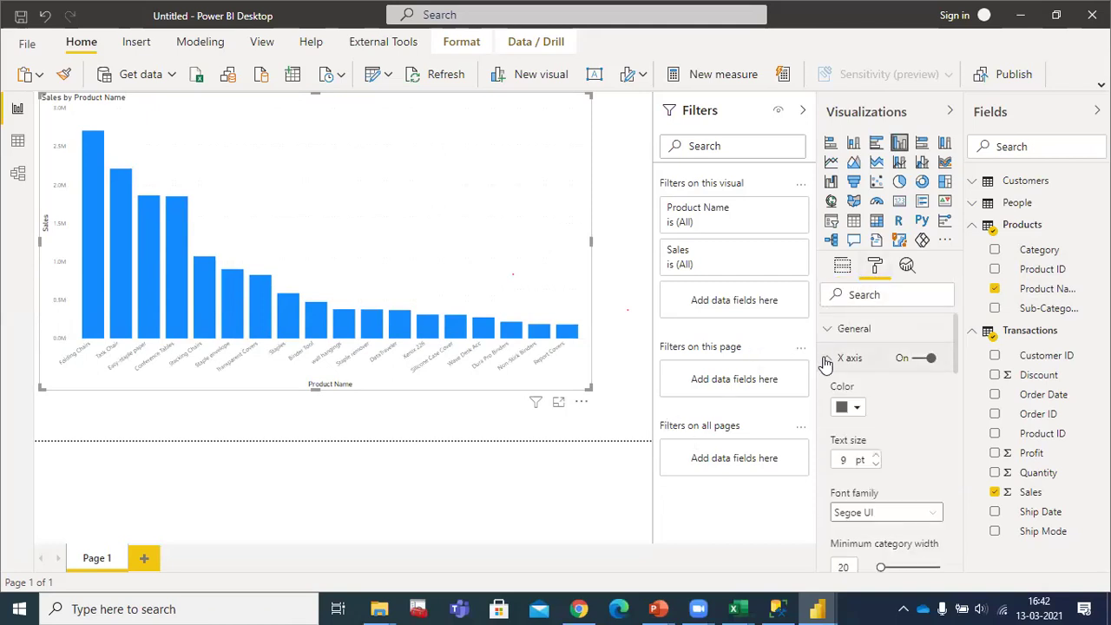
pyautogui.click(877, 455)
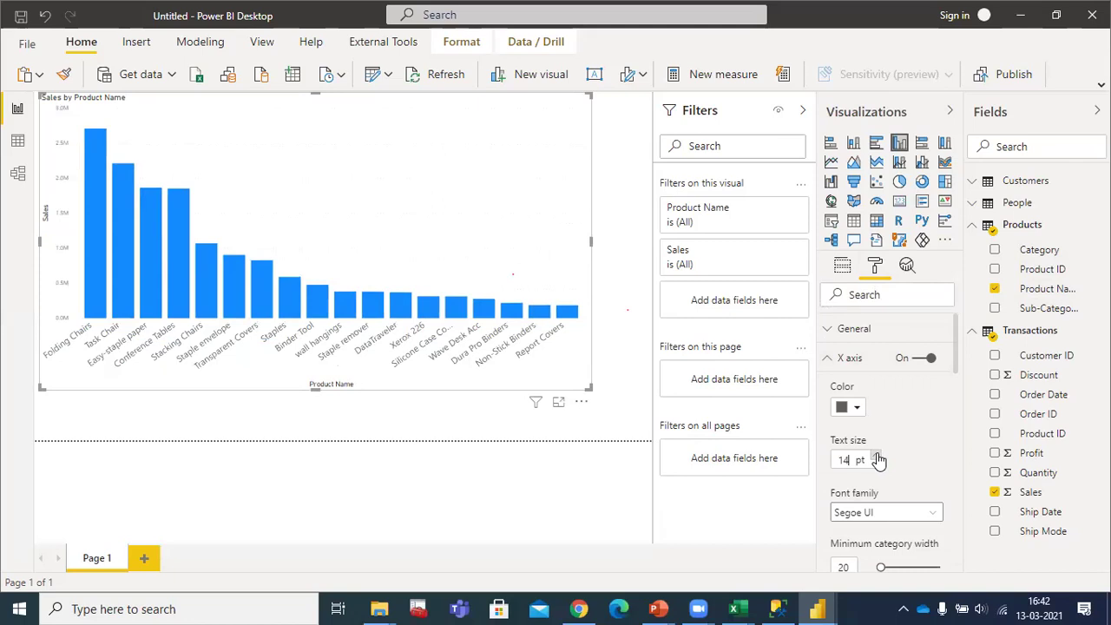
pyautogui.click(857, 409)
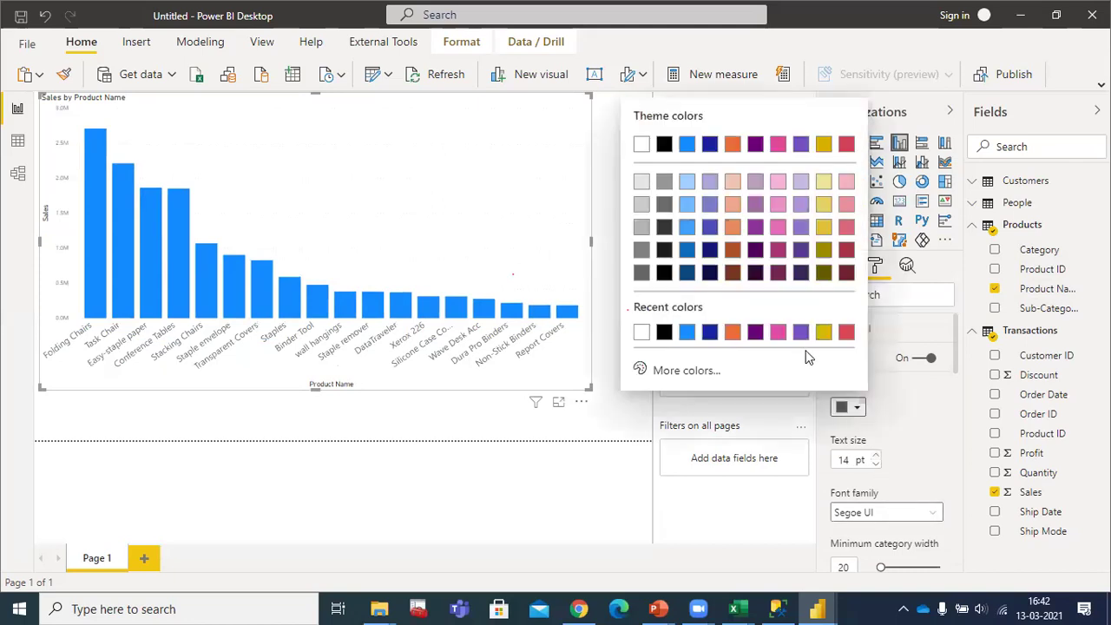
pyautogui.click(755, 332)
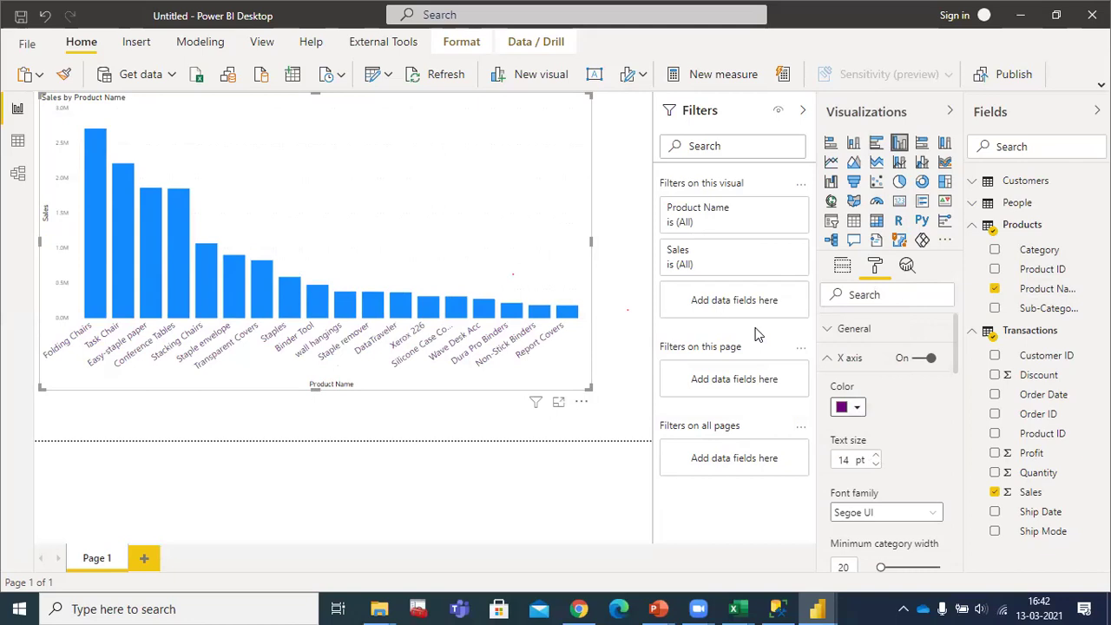
# Step: Filter the column chart's Product Name to the top 5 items by Sales using a Top N filter
pyautogui.click(778, 209)
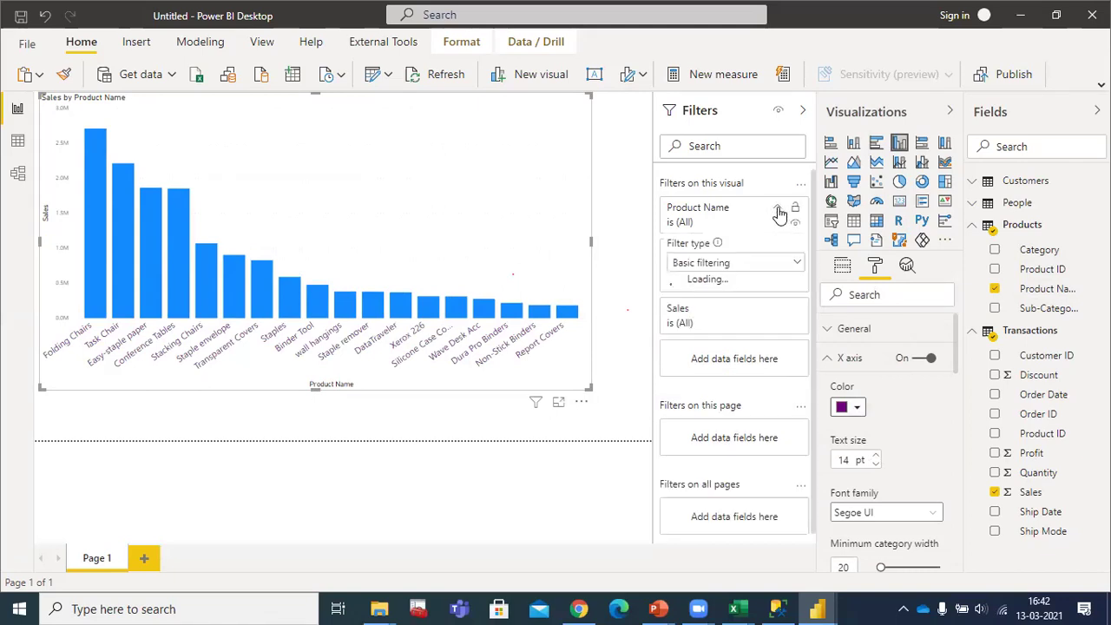
pyautogui.click(797, 262)
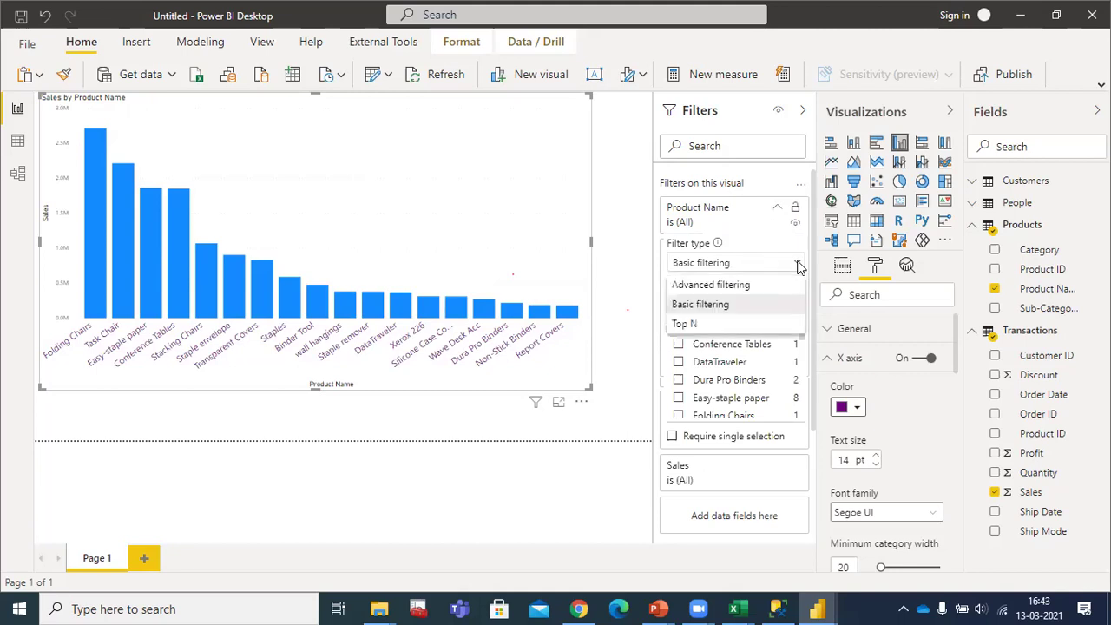
pyautogui.click(714, 324)
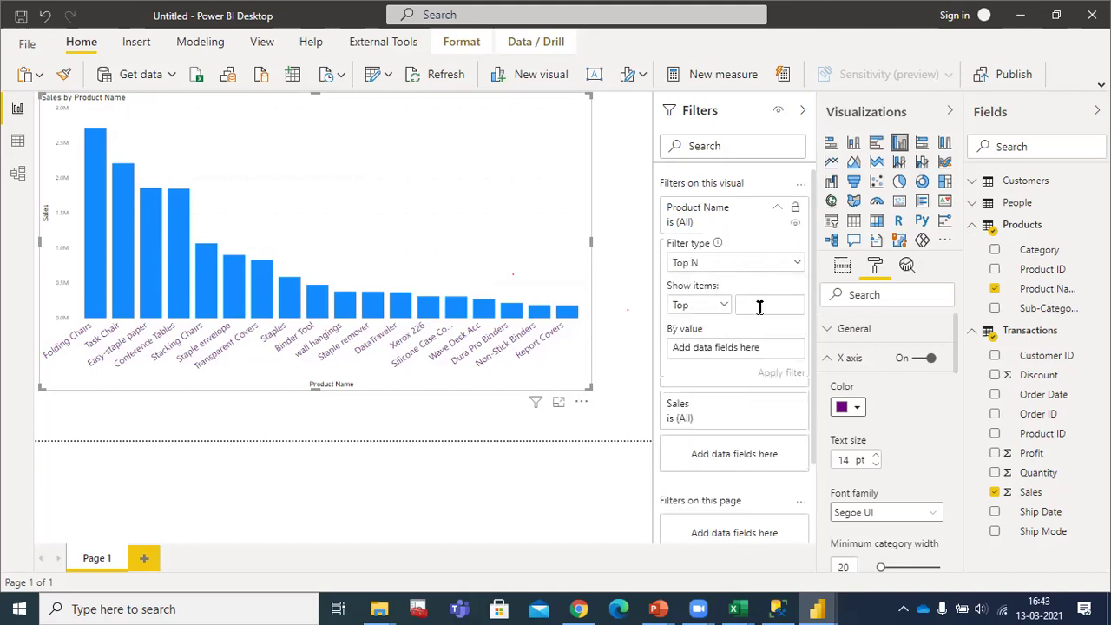
pyautogui.click(760, 307)
pyautogui.write('5')
pyautogui.moveTo(958, 493); pyautogui.dragTo(723, 353)
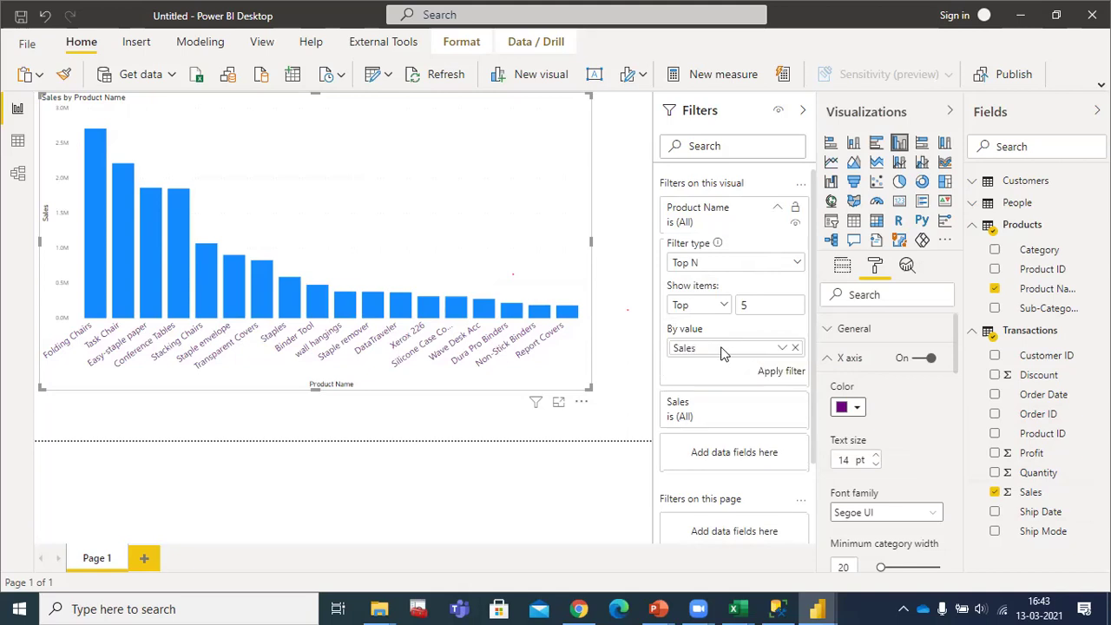
pyautogui.click(775, 374)
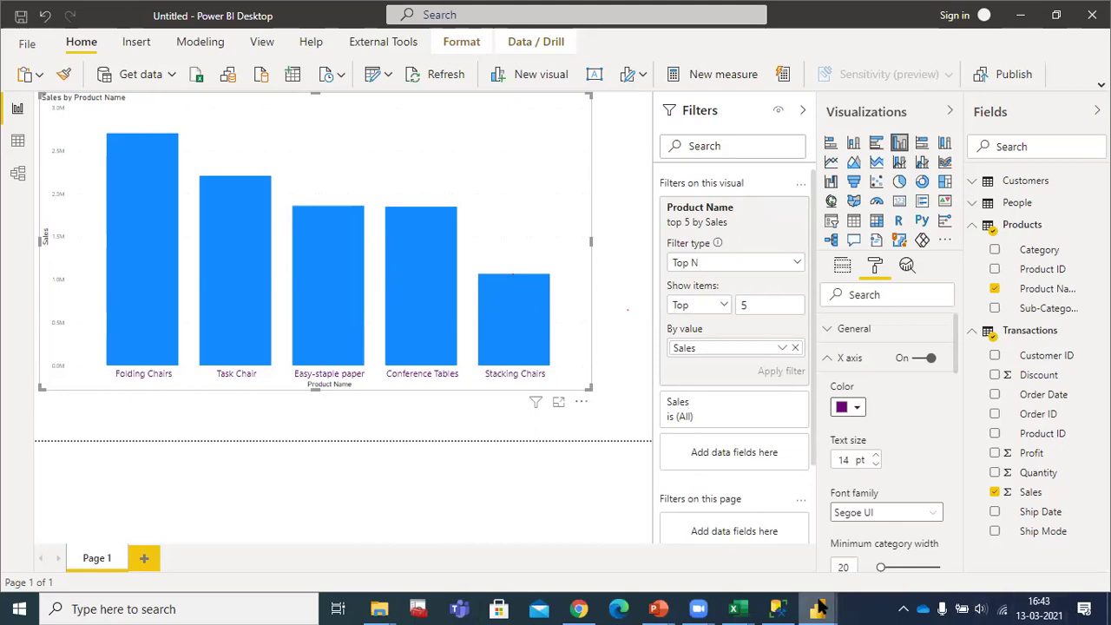
# Step: Open Intro to Power BI.pptx from the Demo folder in PowerPoint and page through its slides to slide 3
pyautogui.moveTo(819, 608)
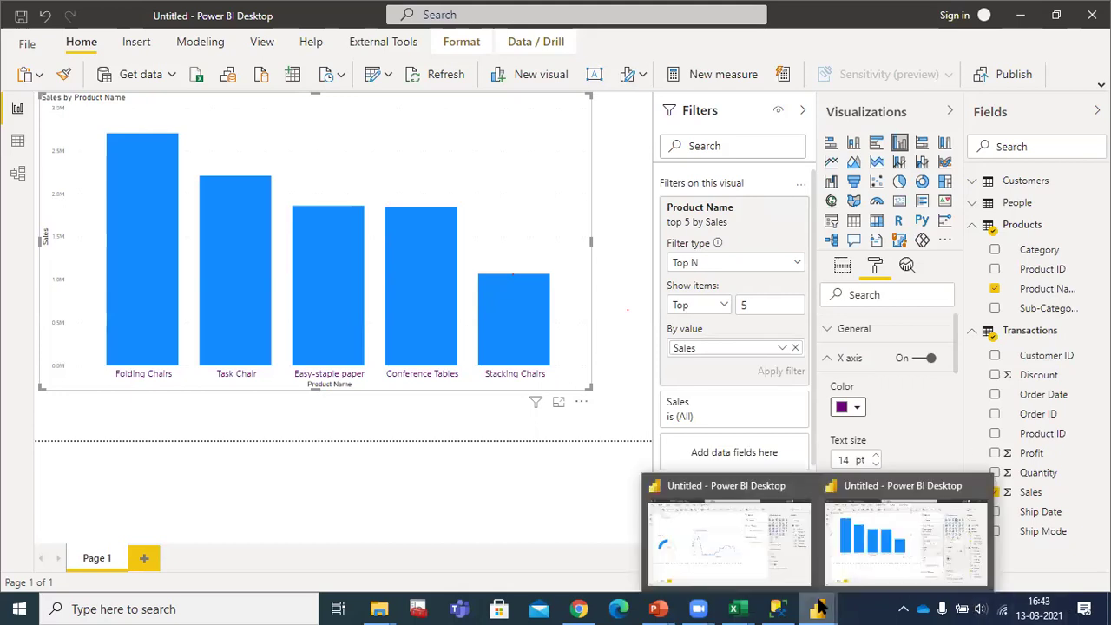
pyautogui.moveTo(380, 609)
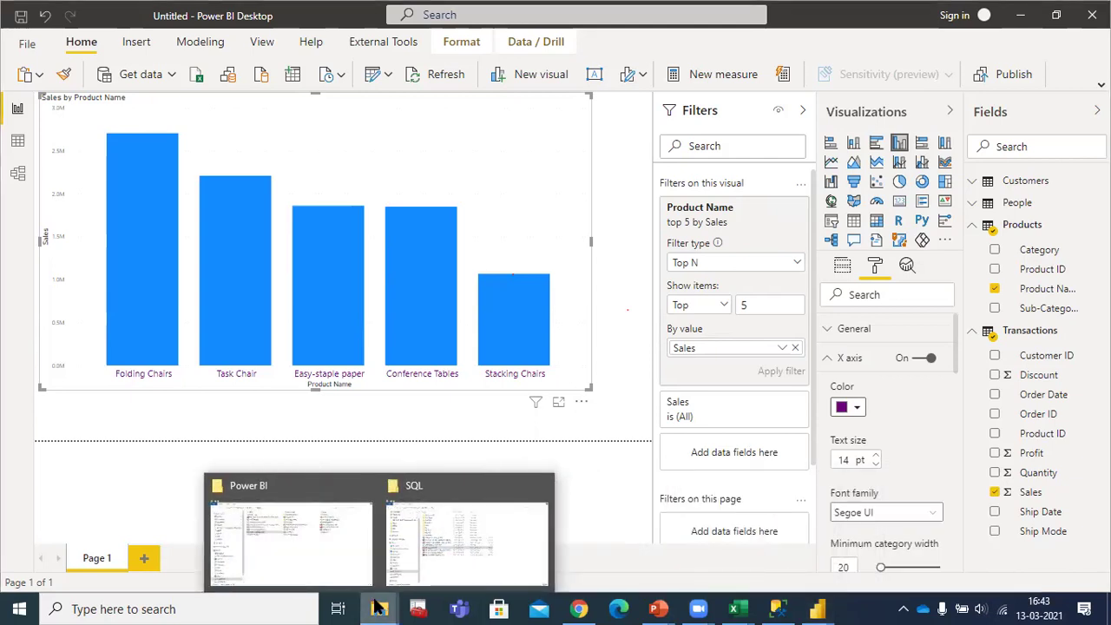
pyautogui.click(340, 568)
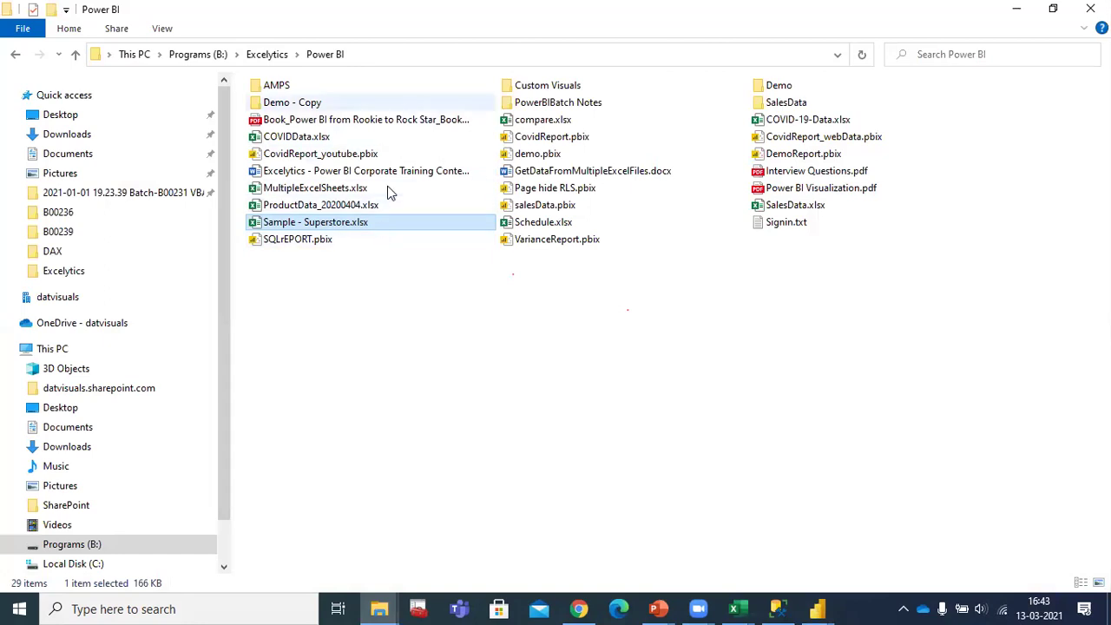
pyautogui.click(768, 87)
pyautogui.rightClick(769, 87)
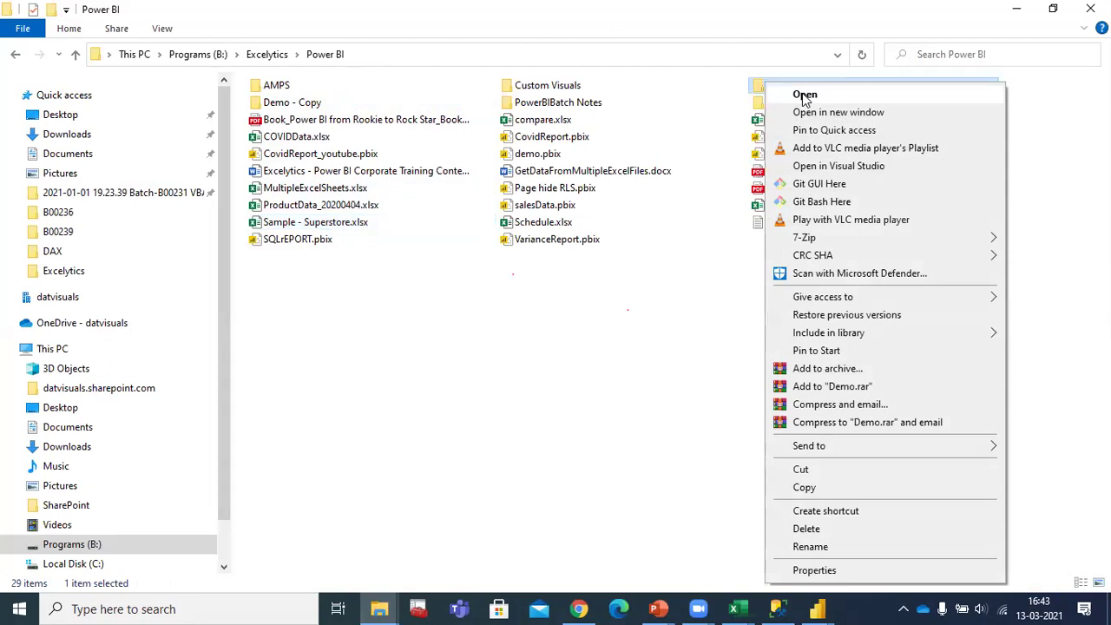
pyautogui.click(803, 95)
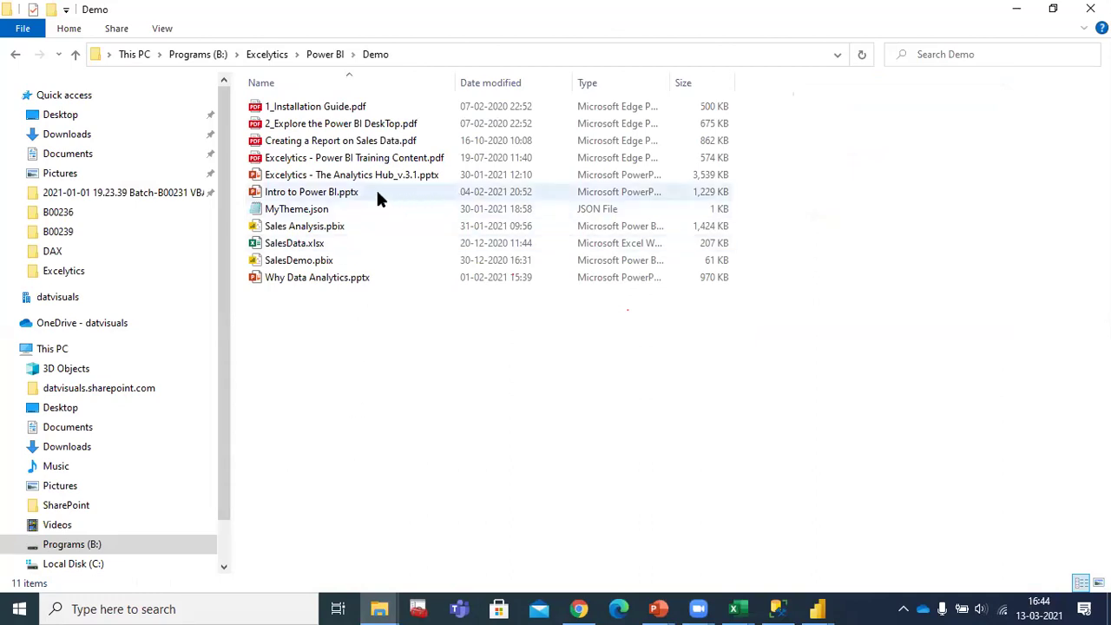
pyautogui.doubleClick(336, 193)
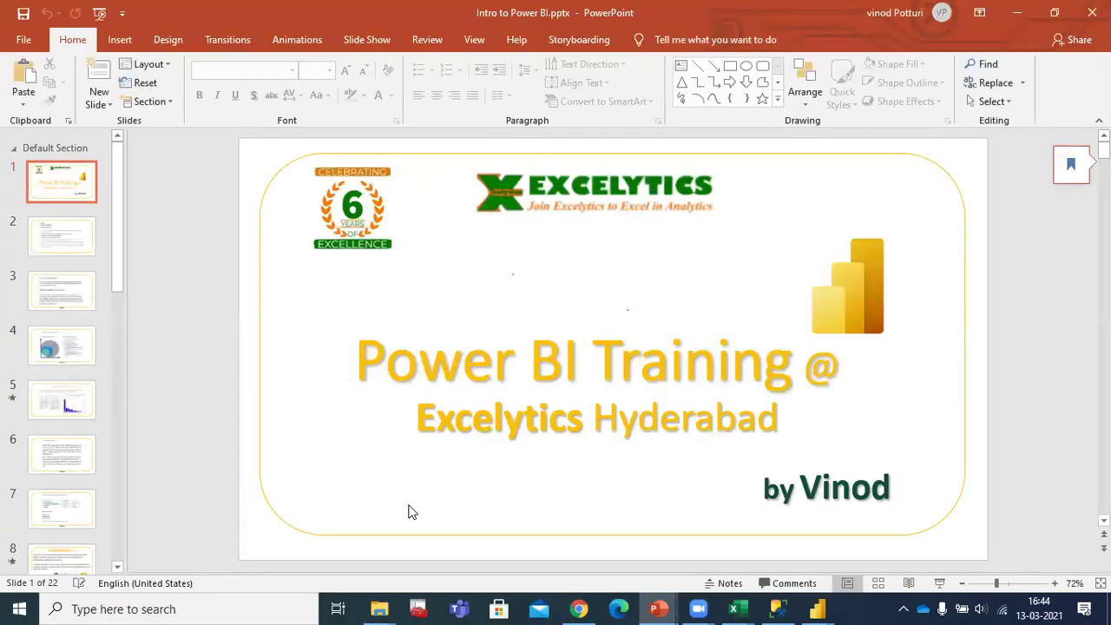
pyautogui.scroll(-1, 412, 513)
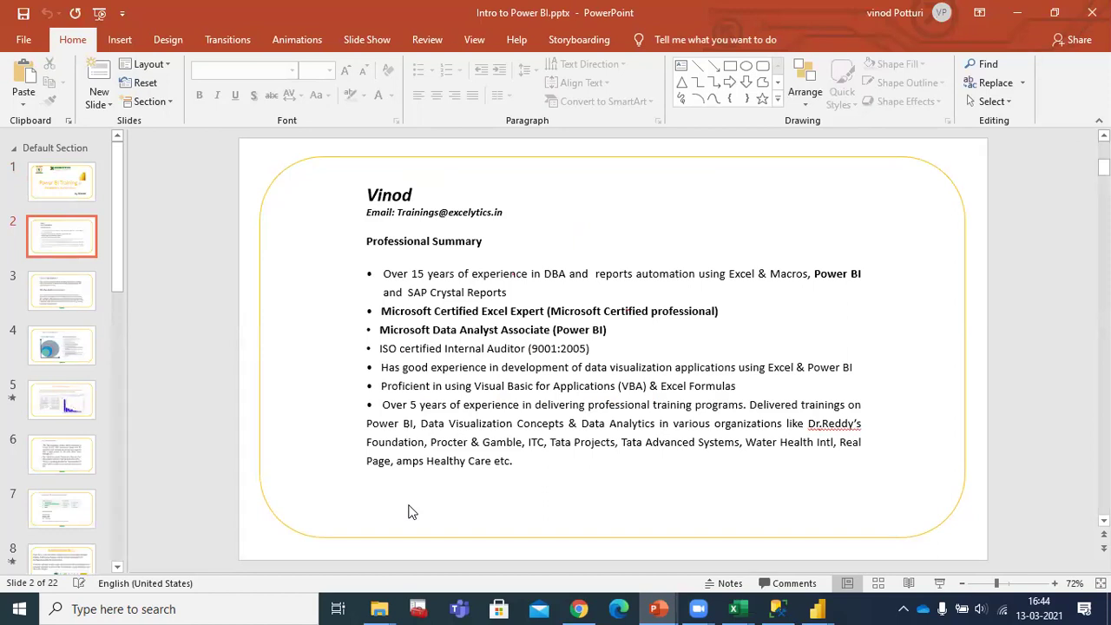
pyautogui.scroll(-1, 413, 512)
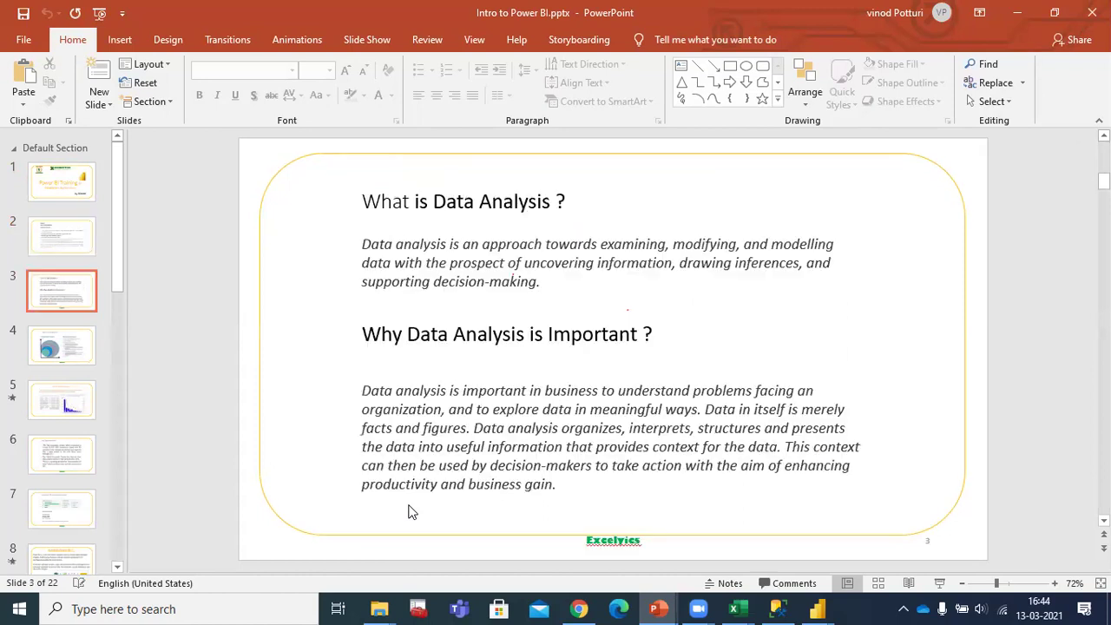
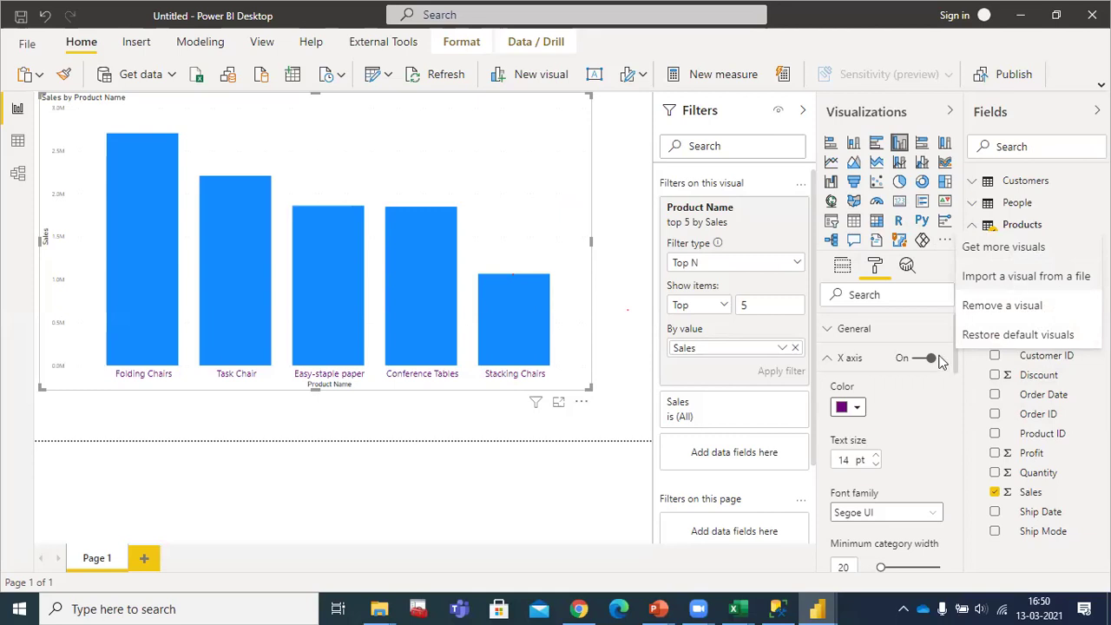
# Step: Switch to the SalesData report in the Power BI service in Chrome and review its additional, file and export options
pyautogui.click(637, 398)
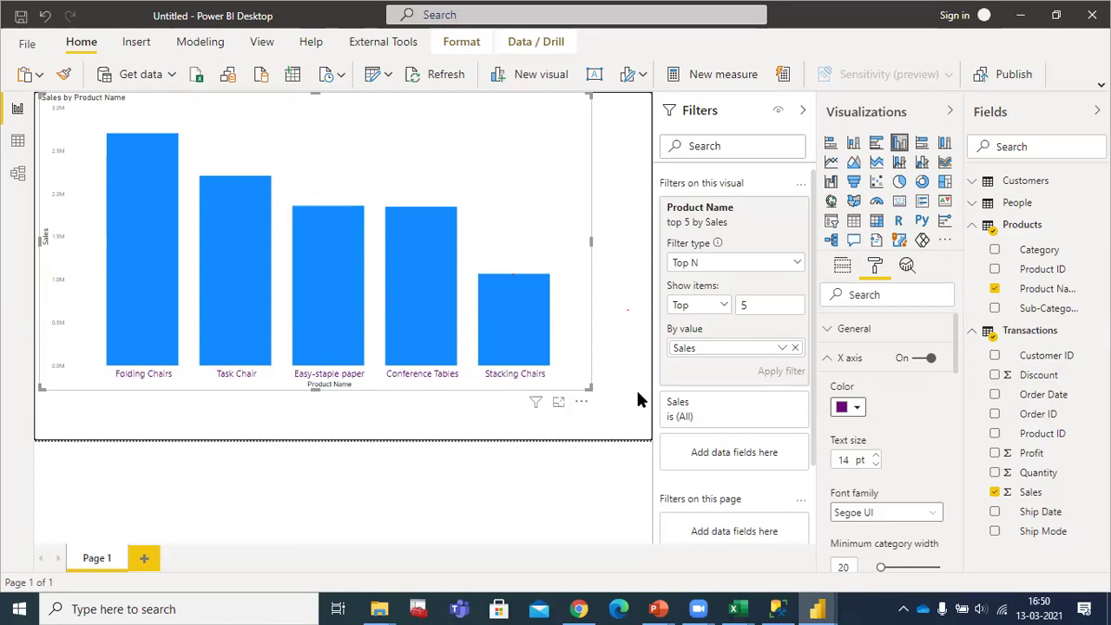
pyautogui.click(577, 608)
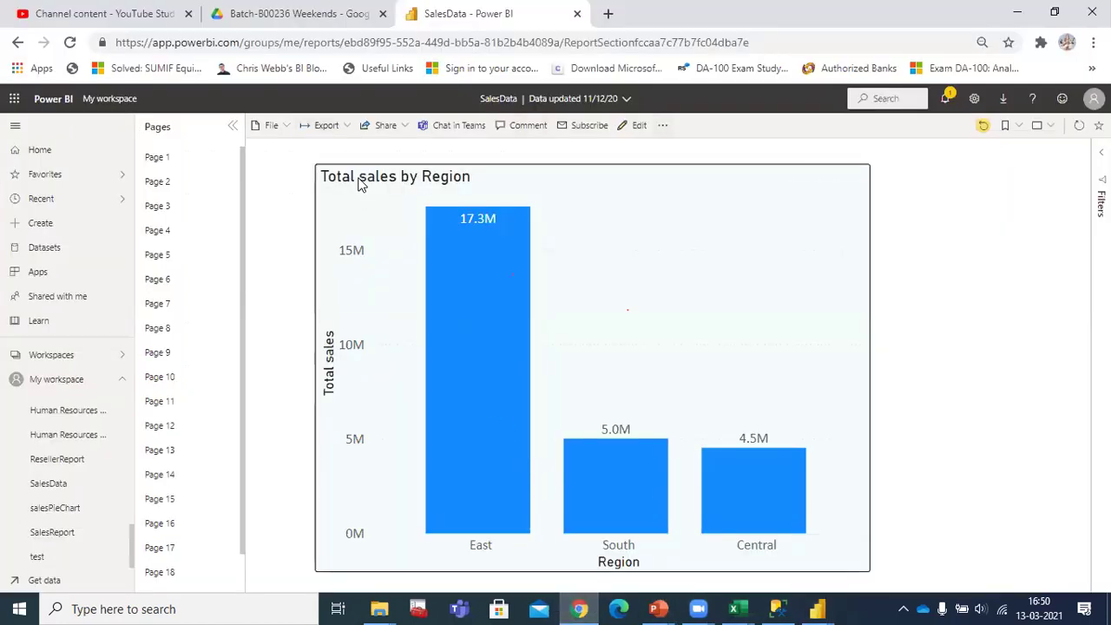
pyautogui.click(662, 126)
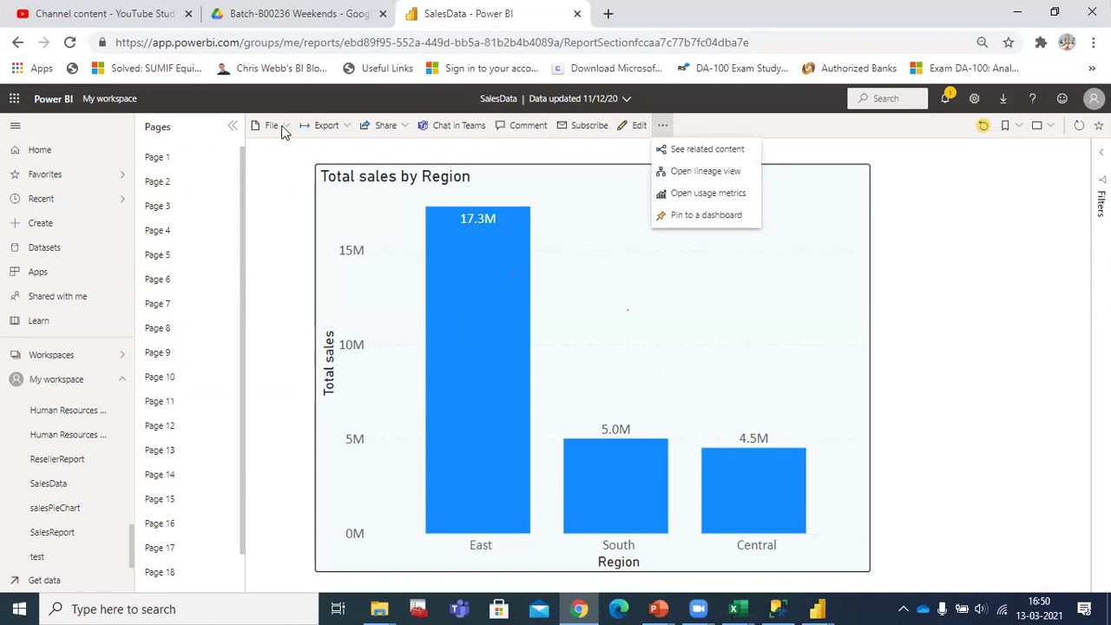
pyautogui.click(283, 127)
pyautogui.click(283, 126)
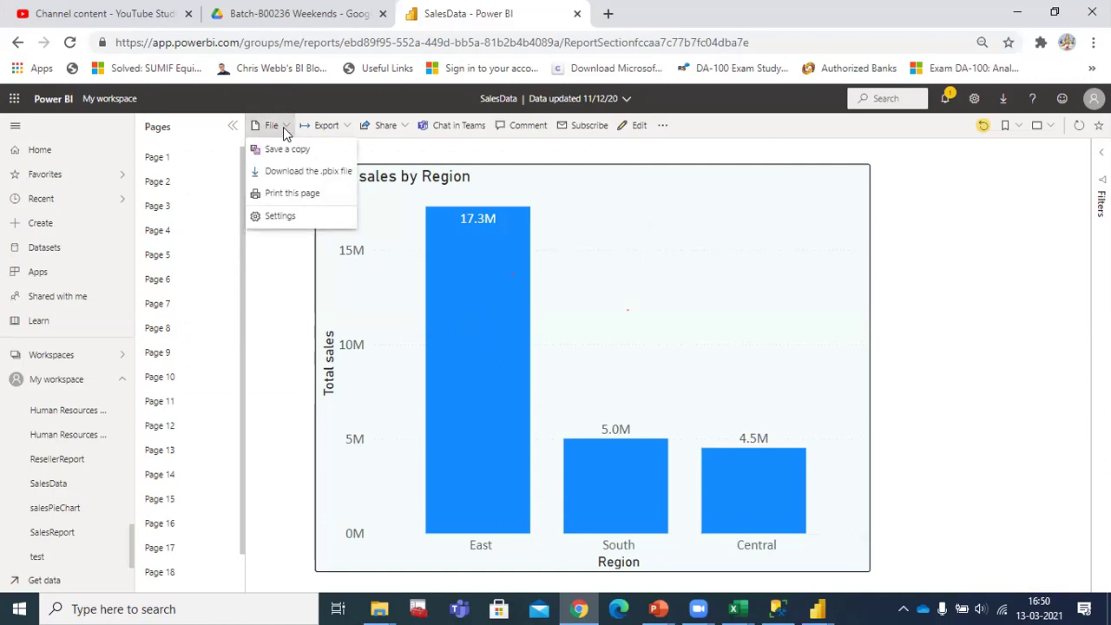
pyautogui.click(328, 126)
pyautogui.click(328, 126)
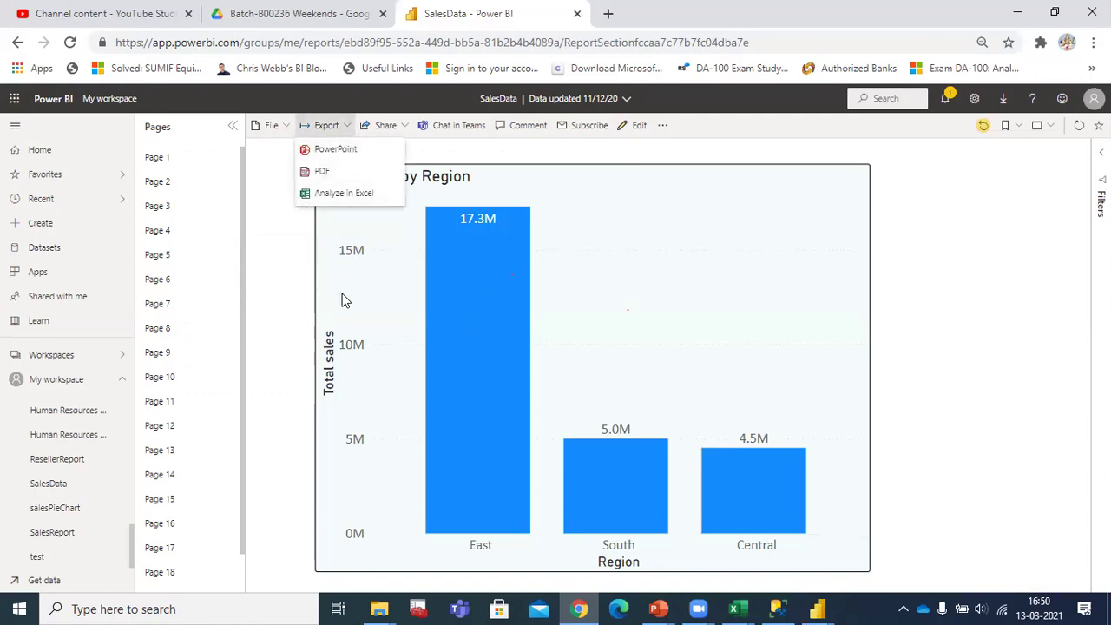
pyautogui.click(352, 387)
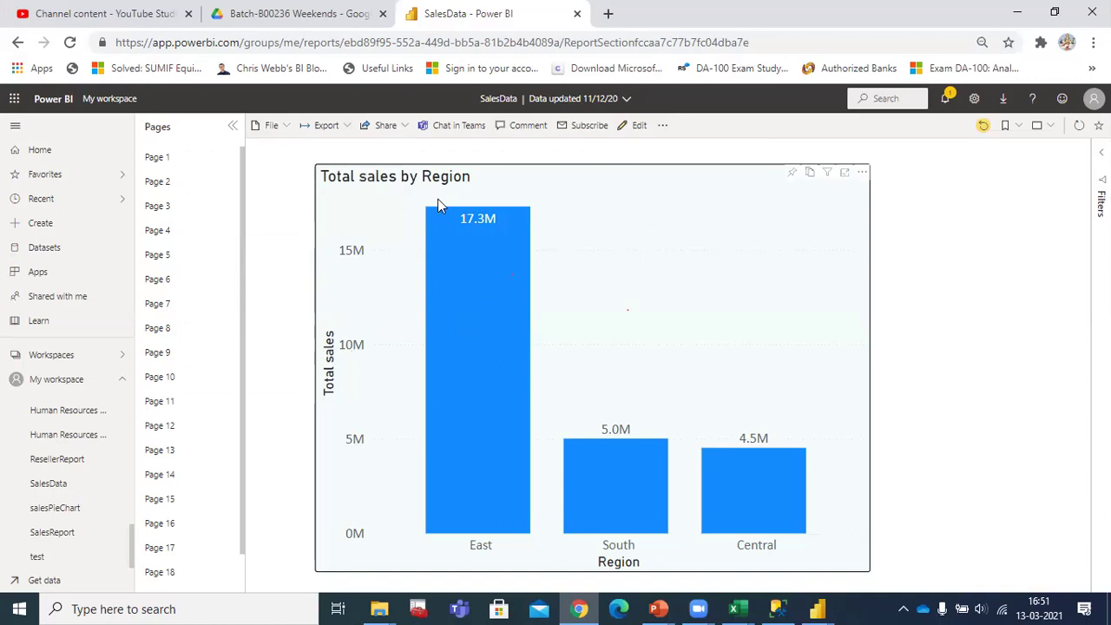
# Step: View the secure embed code for sharing the SalesData report on a website or portal, and close it
pyautogui.click(385, 126)
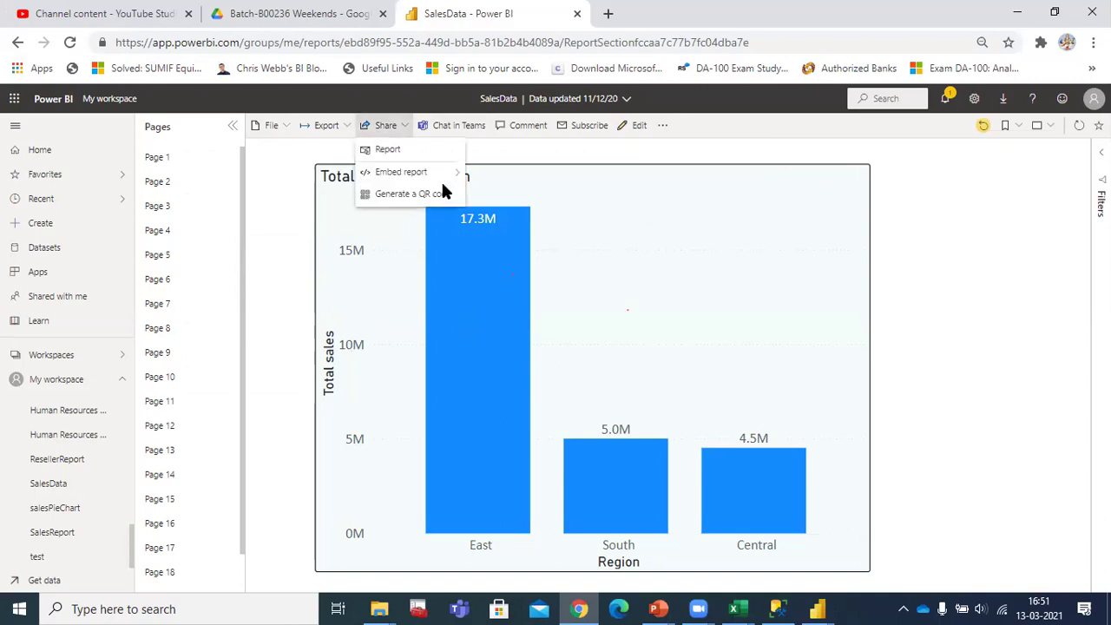
pyautogui.moveTo(441, 179)
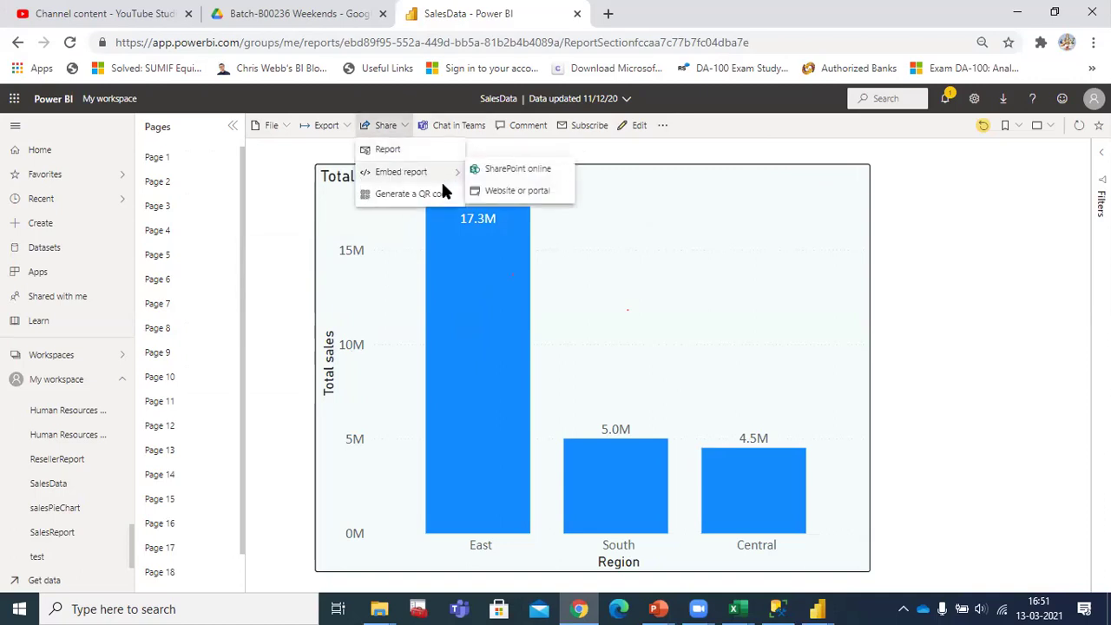
pyautogui.click(512, 192)
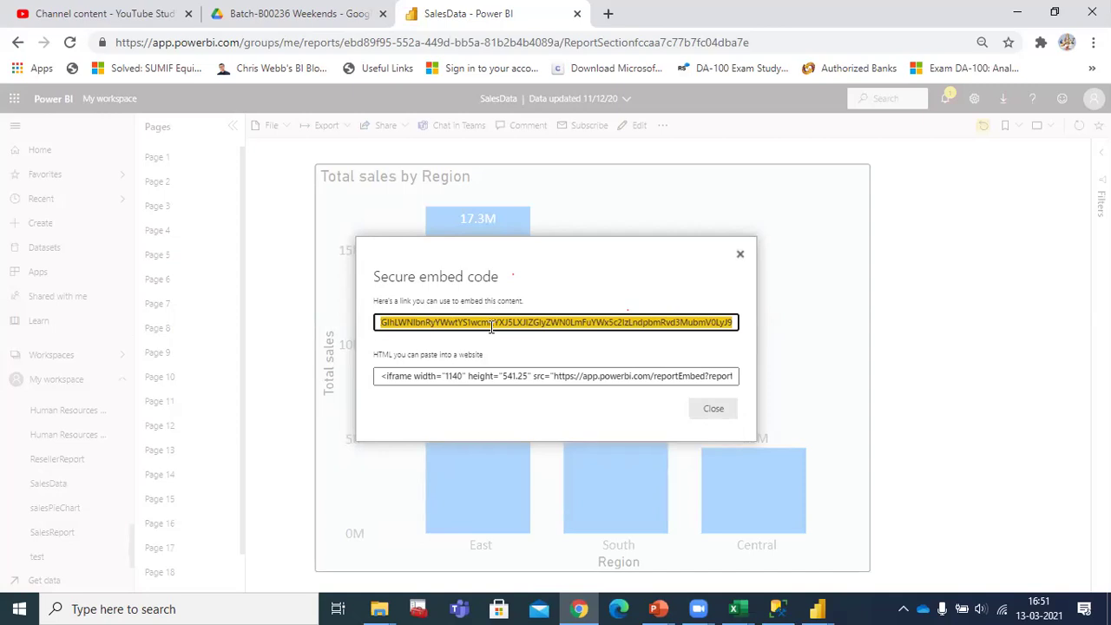
pyautogui.click(712, 418)
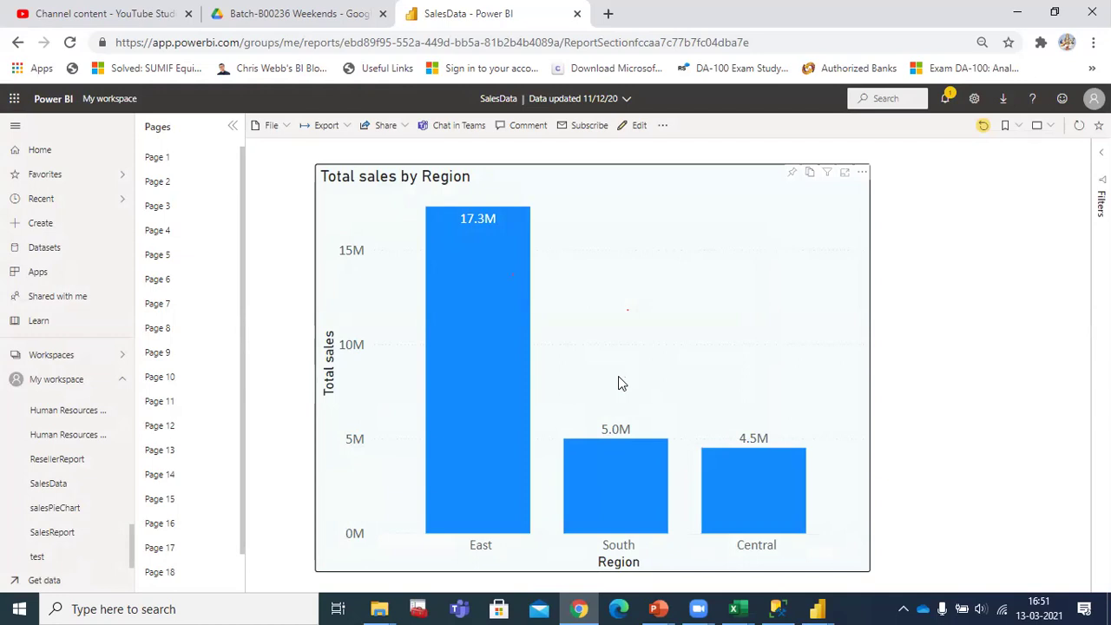
pyautogui.click(817, 608)
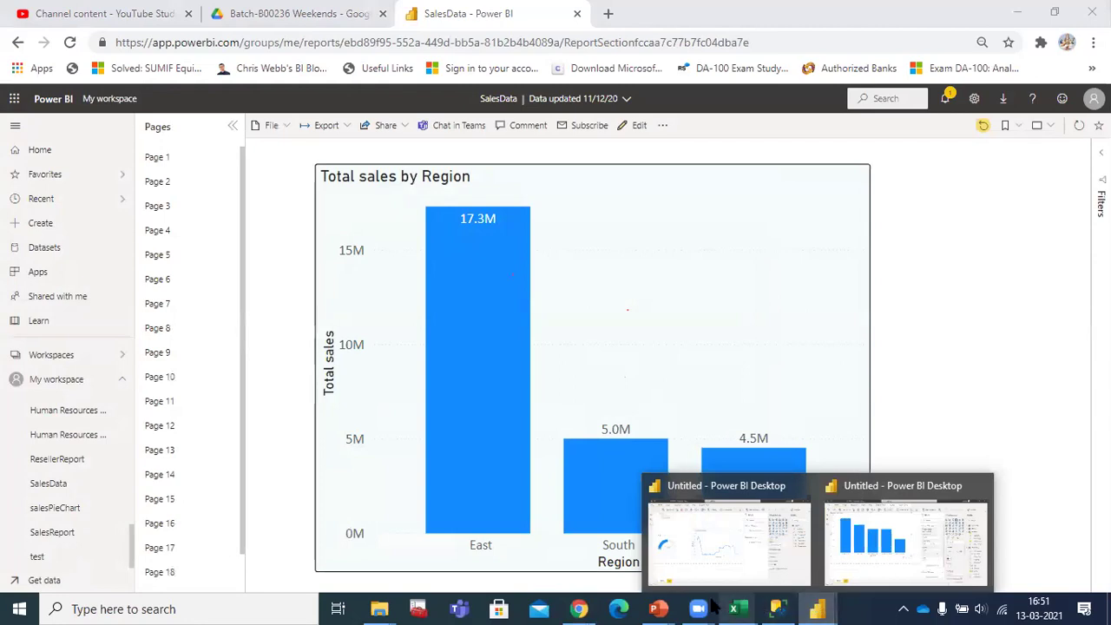
pyautogui.click(580, 608)
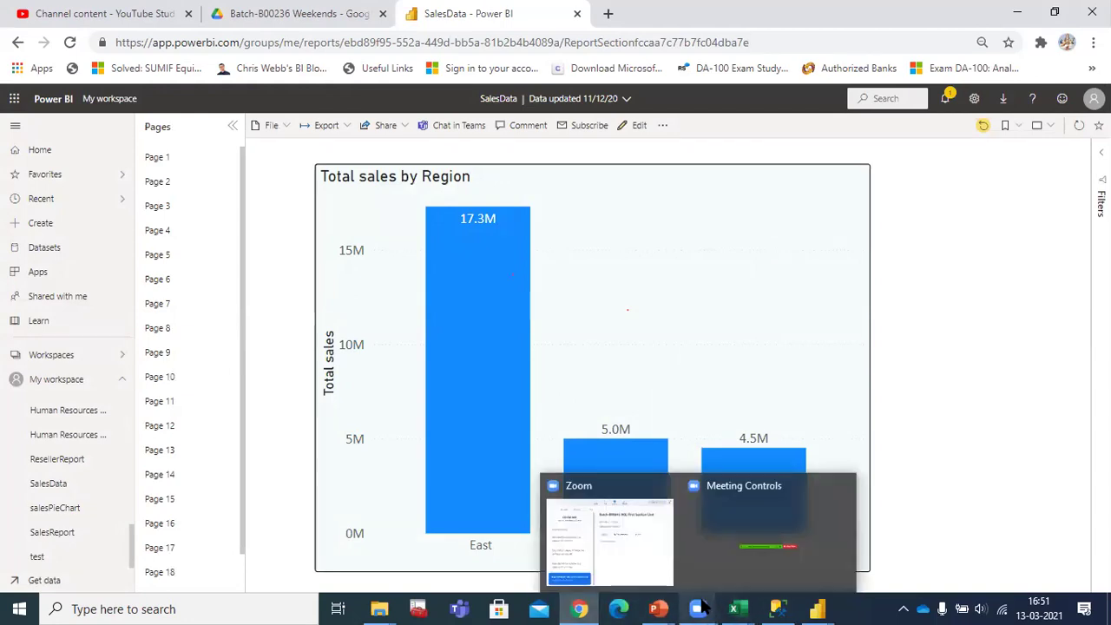
pyautogui.click(937, 528)
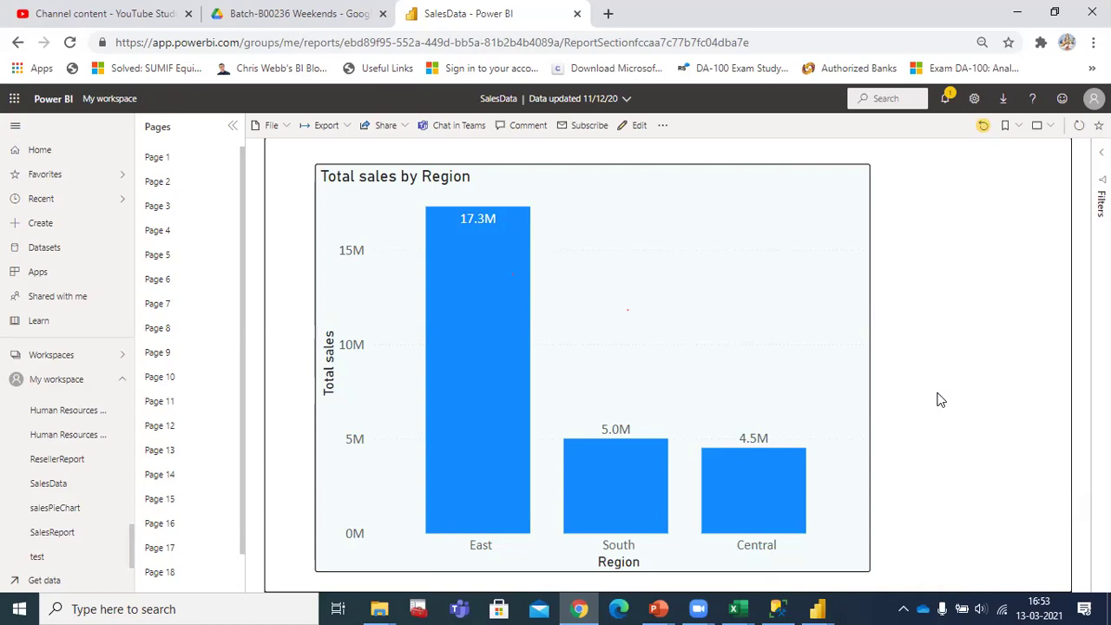
pyautogui.click(701, 608)
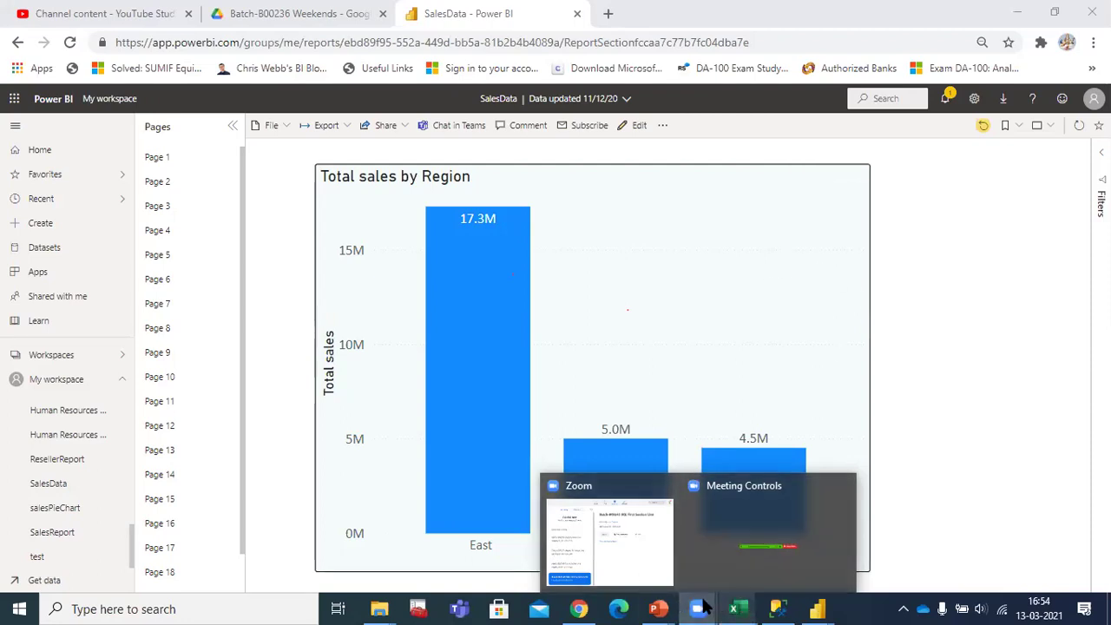
pyautogui.moveTo(698, 608)
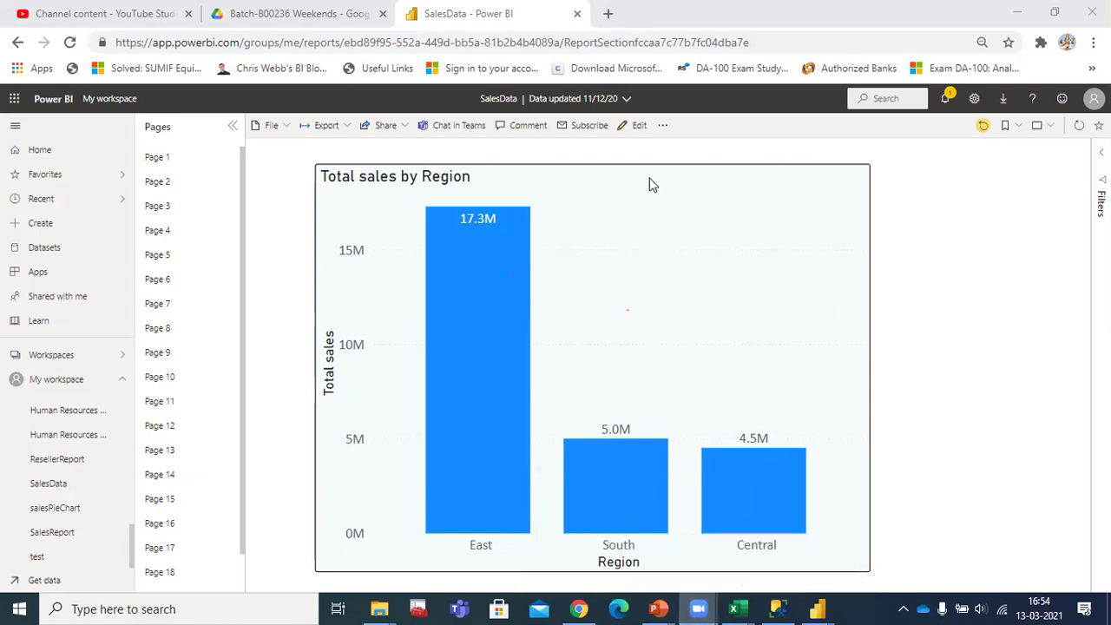
pyautogui.moveTo(708, 514)
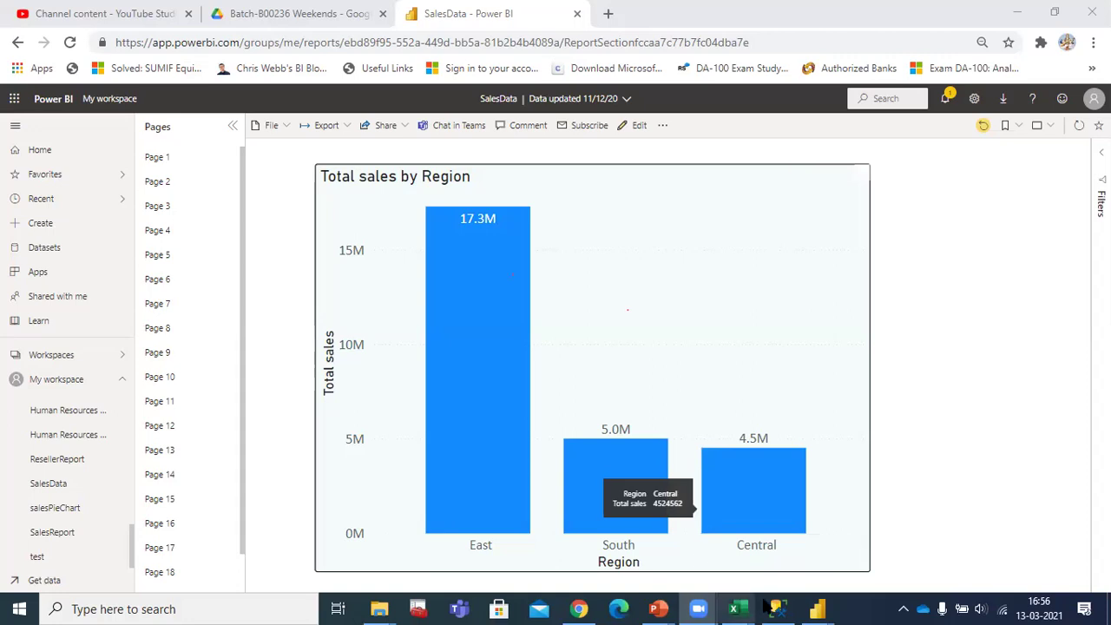
# Step: Switch to SQL Server Management Studio and expand the dbo.DEPT table of the Emp database to examine its contents and available actions
pyautogui.moveTo(742, 607)
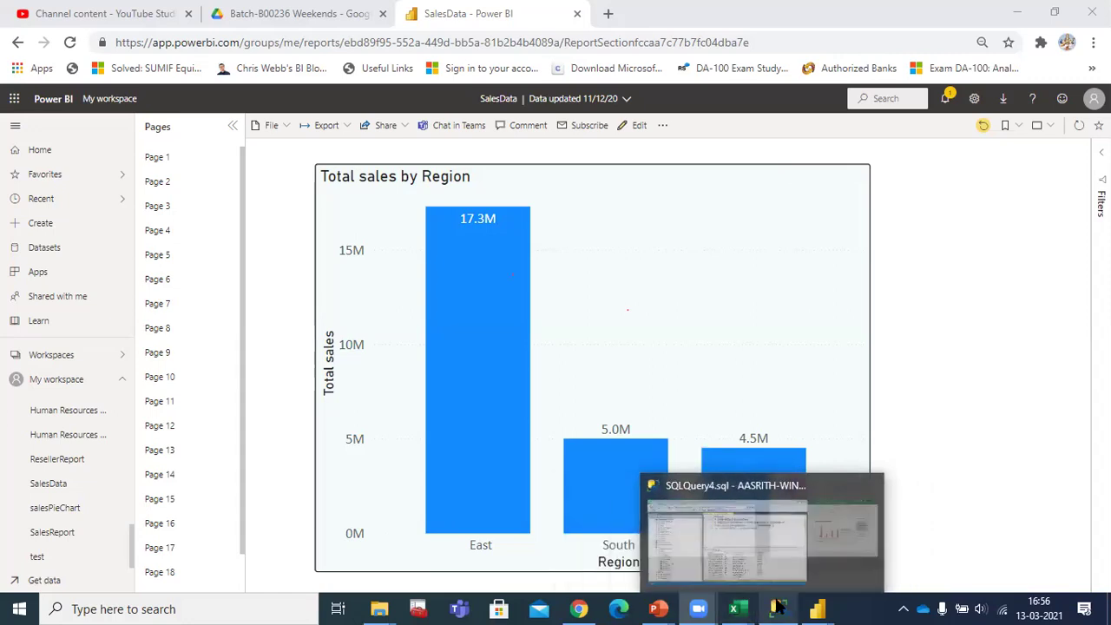
pyautogui.click(731, 570)
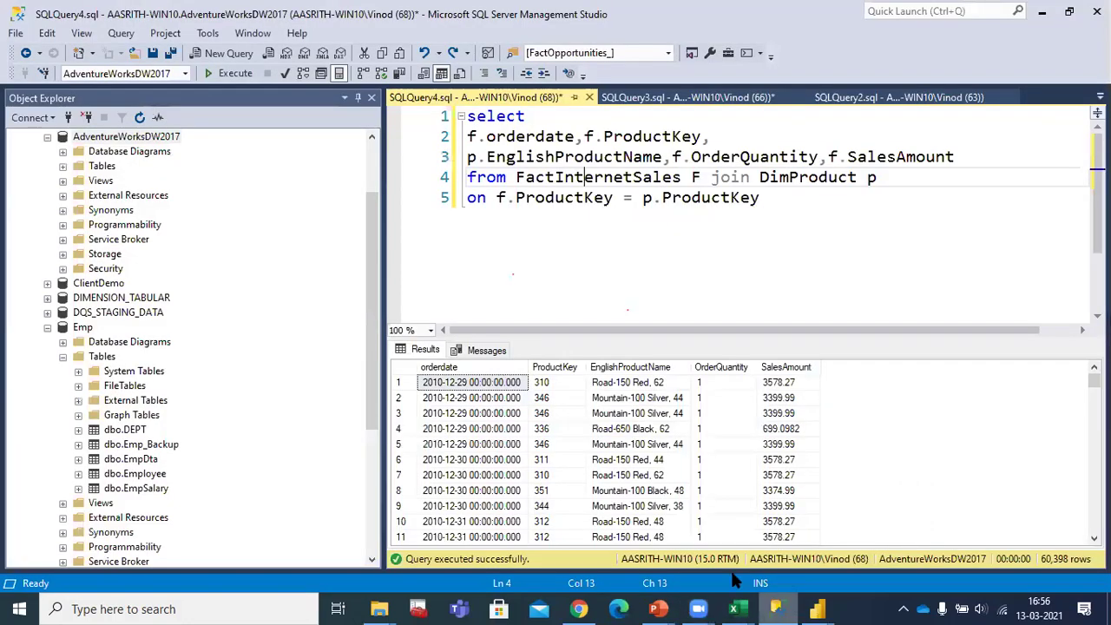
pyautogui.click(78, 430)
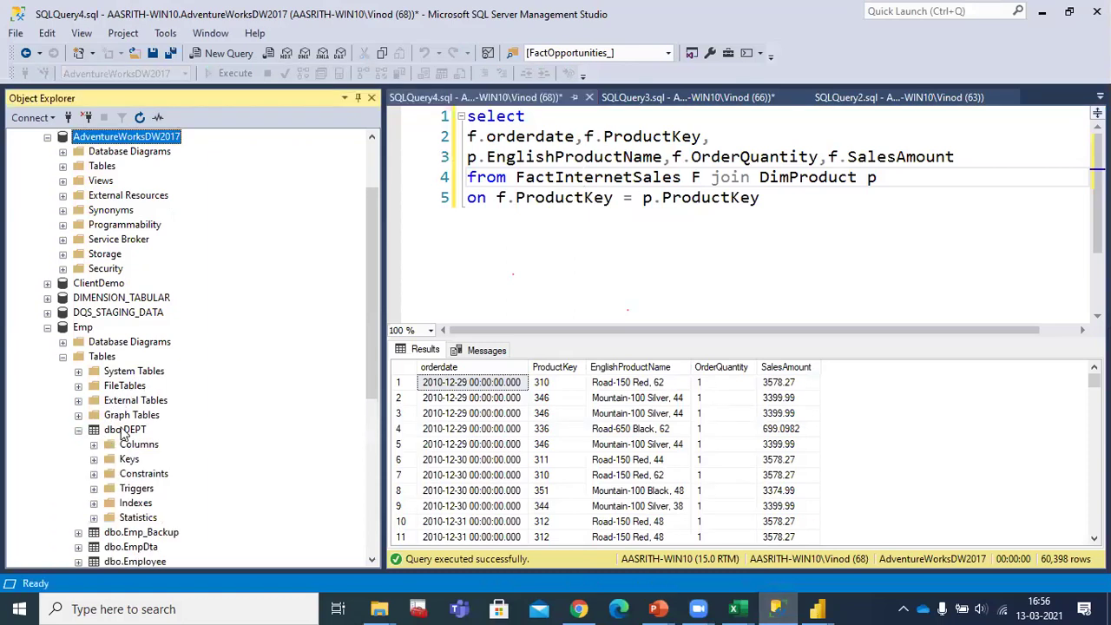
pyautogui.click(126, 431)
pyautogui.rightClick(126, 432)
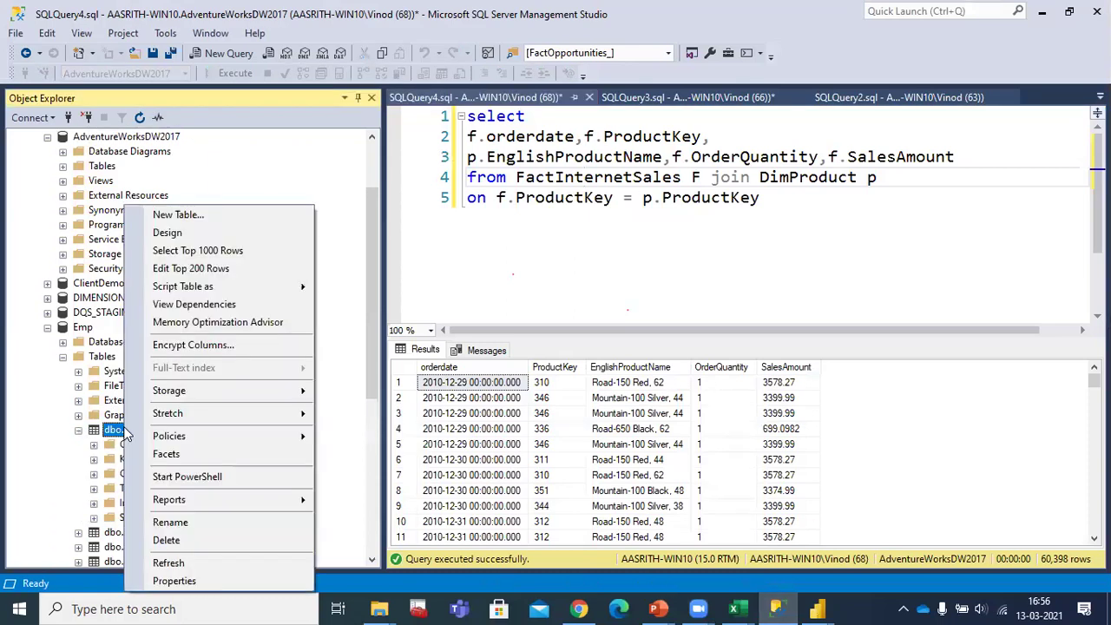
pyautogui.click(109, 518)
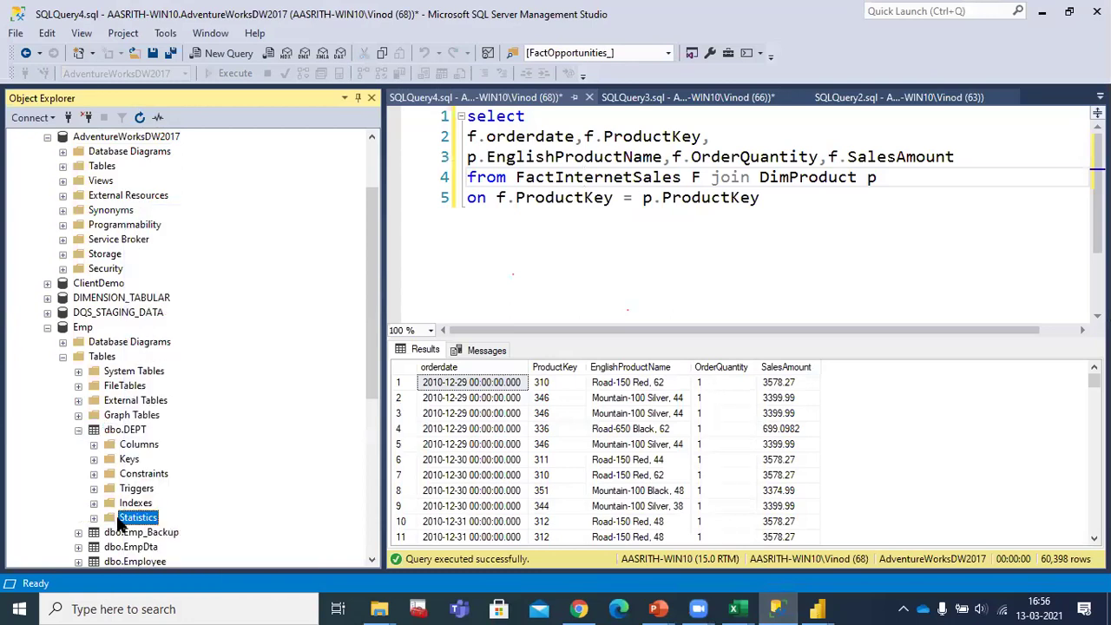
# Step: Collapse the dbo.DEPT table and briefly expand dbo.EmpSalary in the Emp database to look at its object folders
pyautogui.click(78, 431)
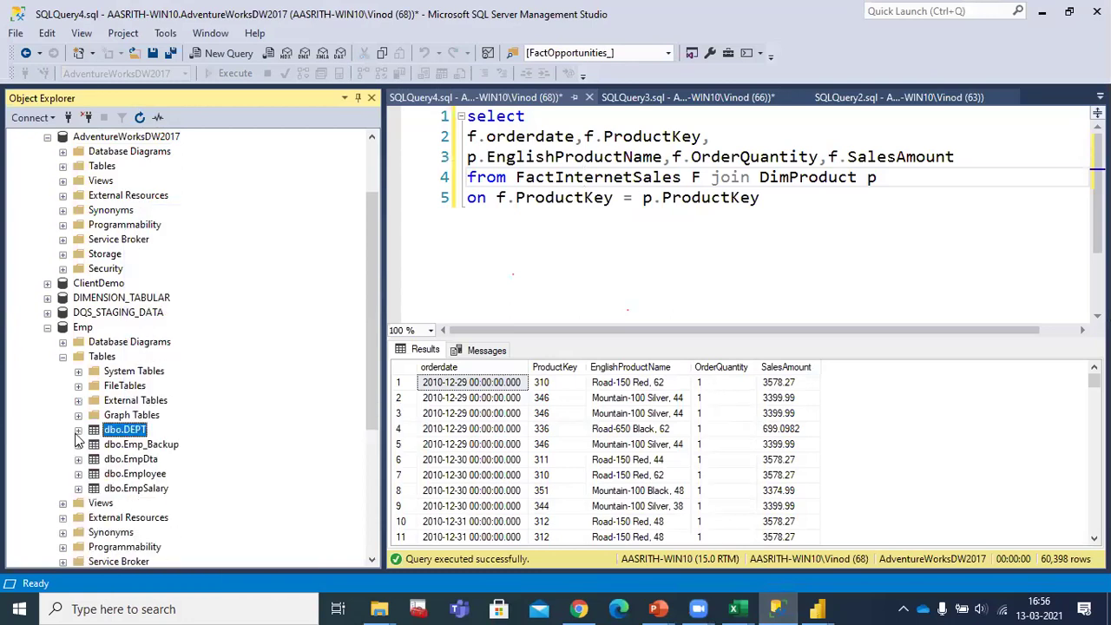
pyautogui.click(78, 488)
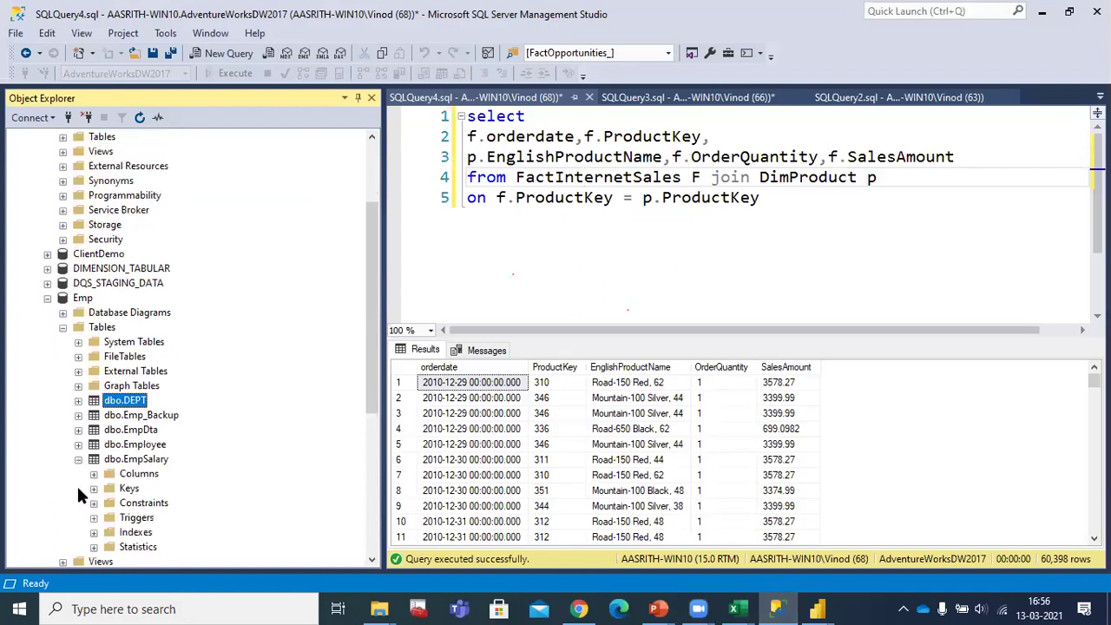
pyautogui.click(78, 459)
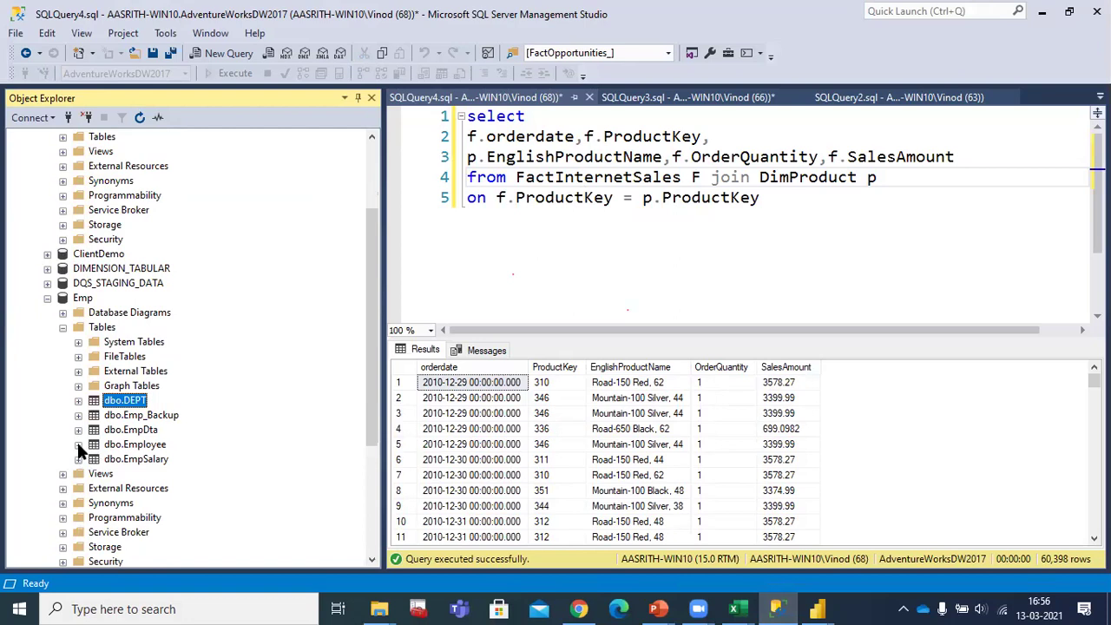
# Step: Expand the columns of the dbo.Employee table to examine its primary key EmpID and other fields, and collapse the table
pyautogui.click(78, 444)
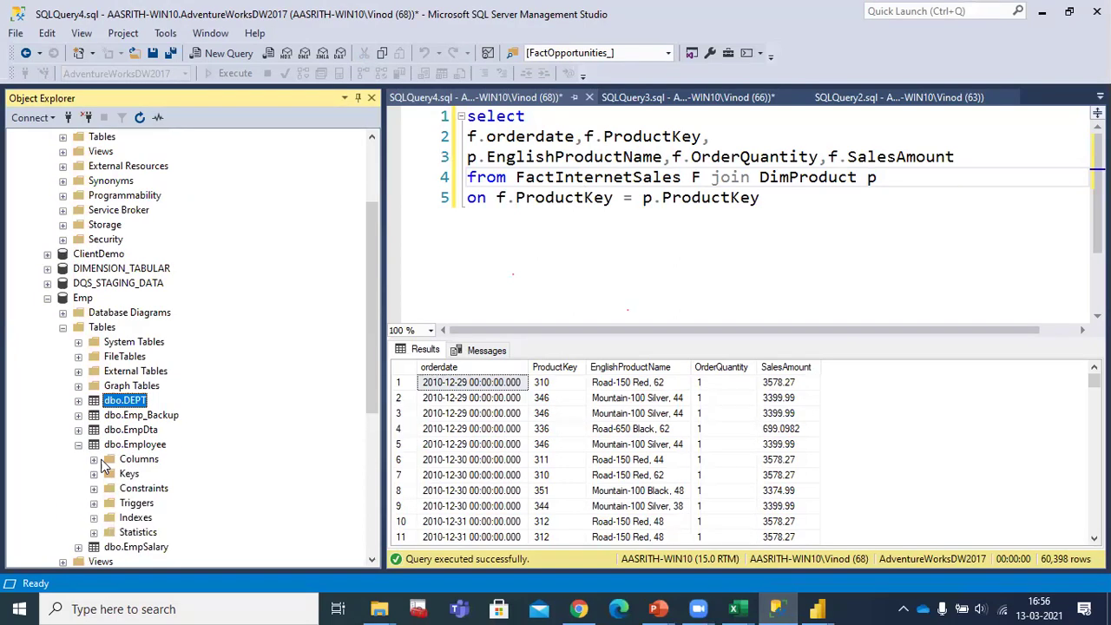
pyautogui.click(94, 459)
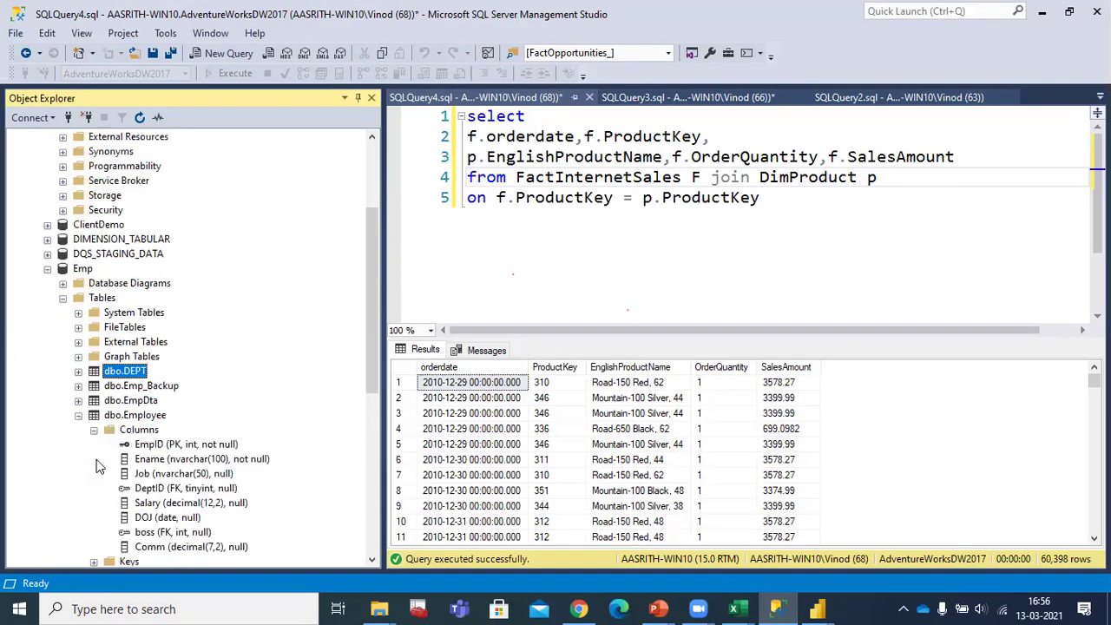
pyautogui.click(182, 444)
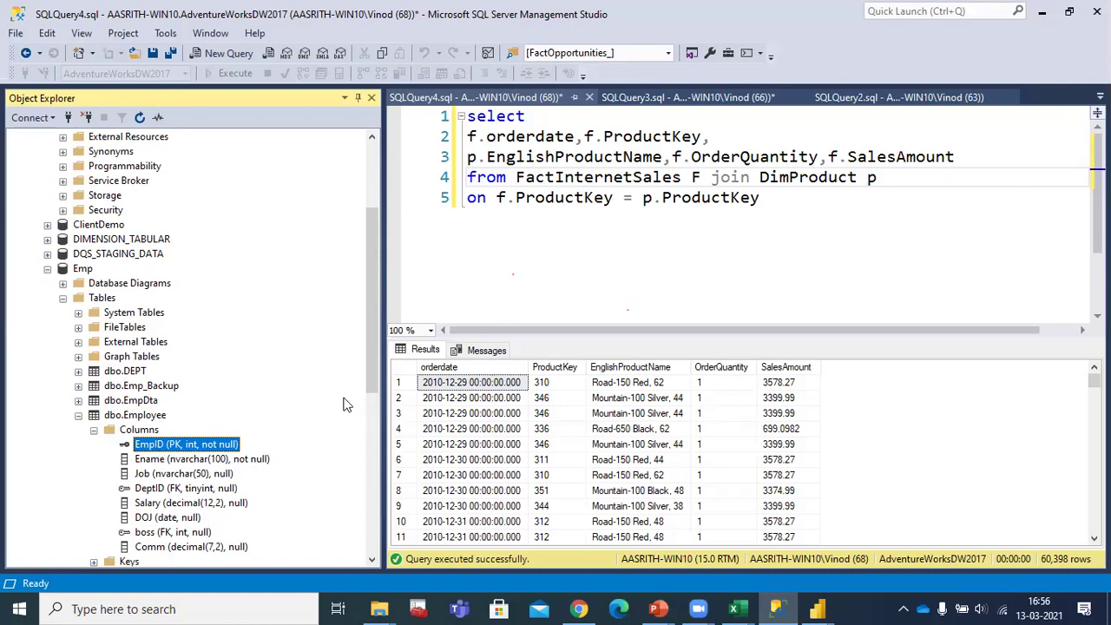
pyautogui.moveTo(374, 370); pyautogui.dragTo(378, 451)
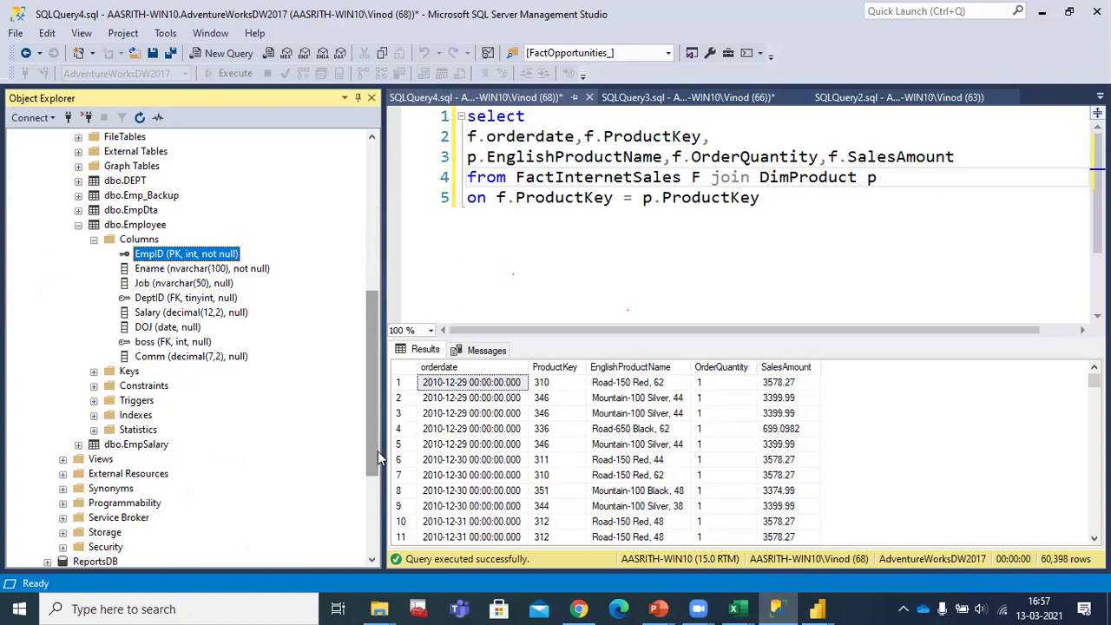
pyautogui.click(79, 226)
pyautogui.moveTo(370, 349); pyautogui.dragTo(370, 171)
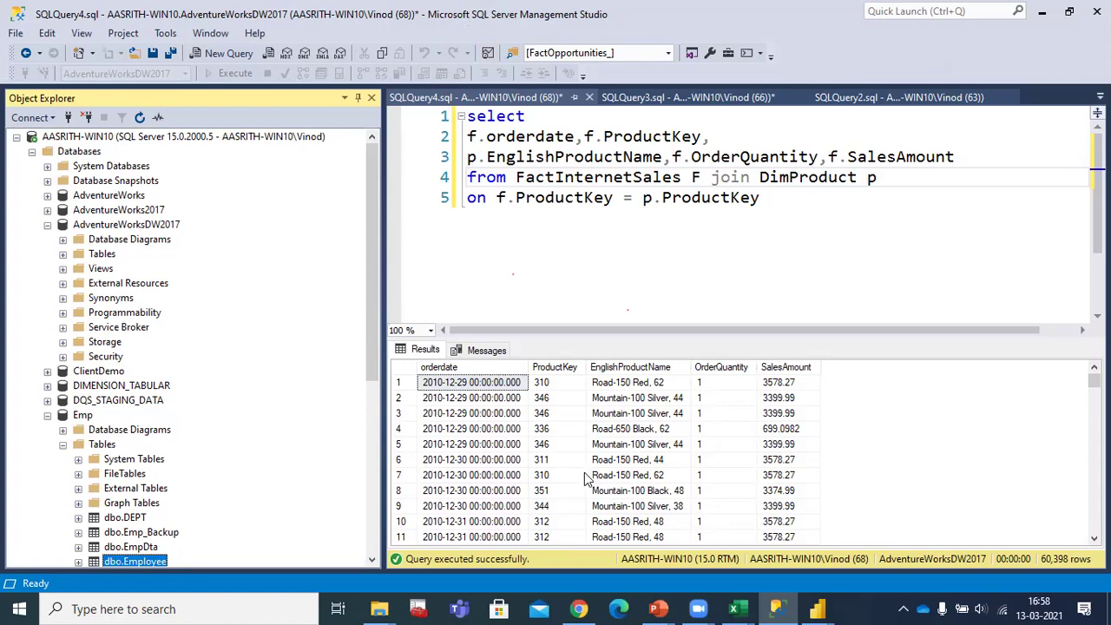
pyautogui.click(571, 455)
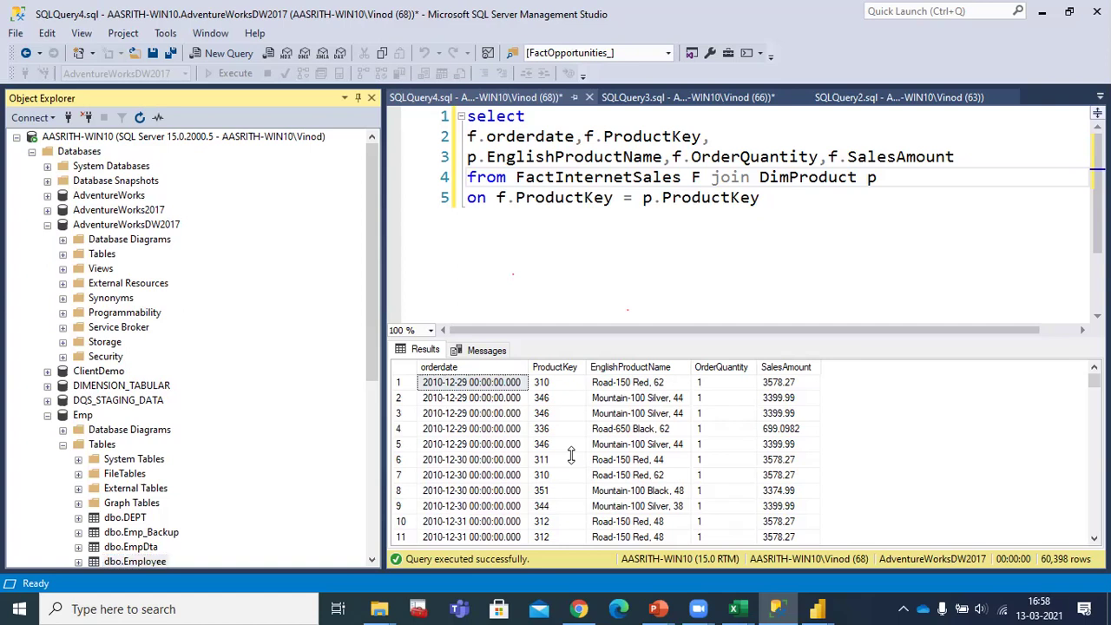